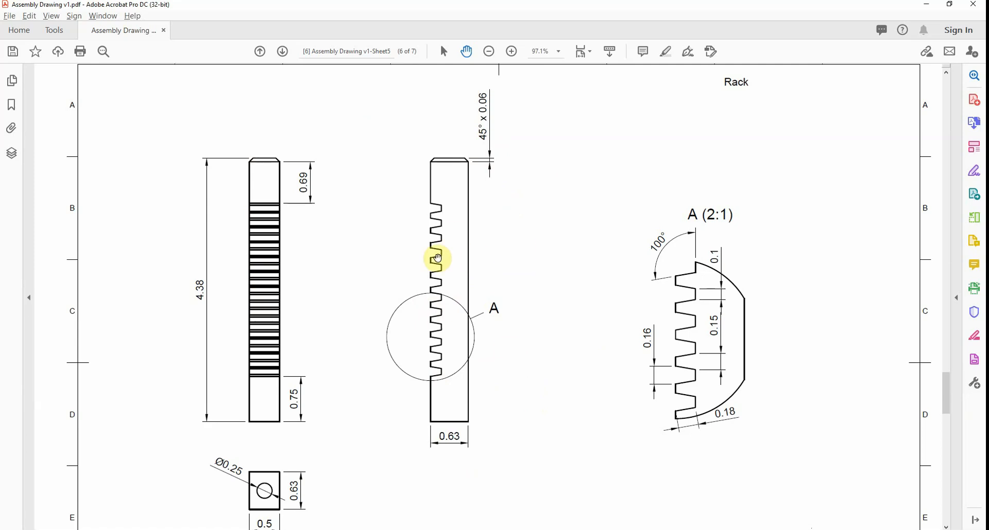
Rotate the rack sheet clockwise in the PDF and review its views and tooth detail.
{"action": "right_click", "coordinate": [516, 303]}
{"action": "left_click", "coordinate": [598, 466]}
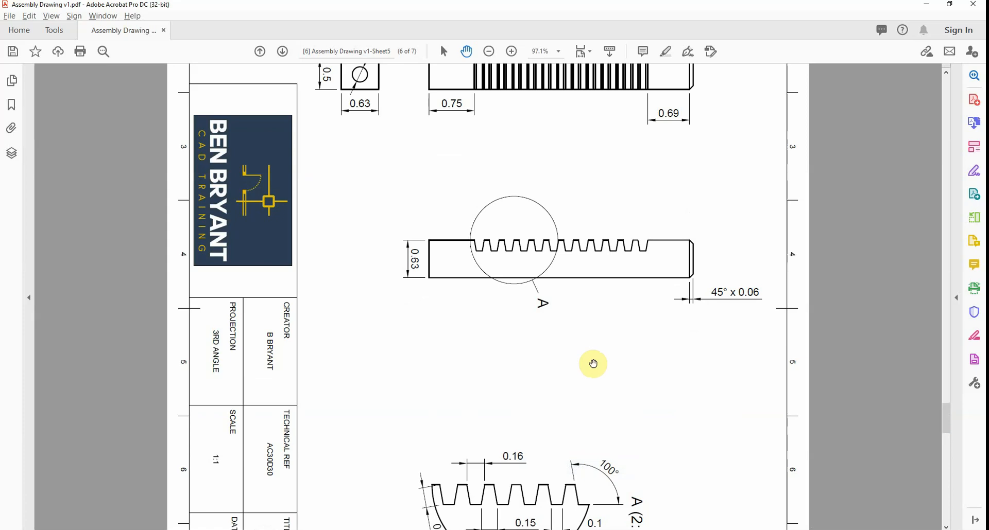
{"action": "scroll", "coordinate": [570, 304], "scroll_direction": "up", "scroll_amount": 5}
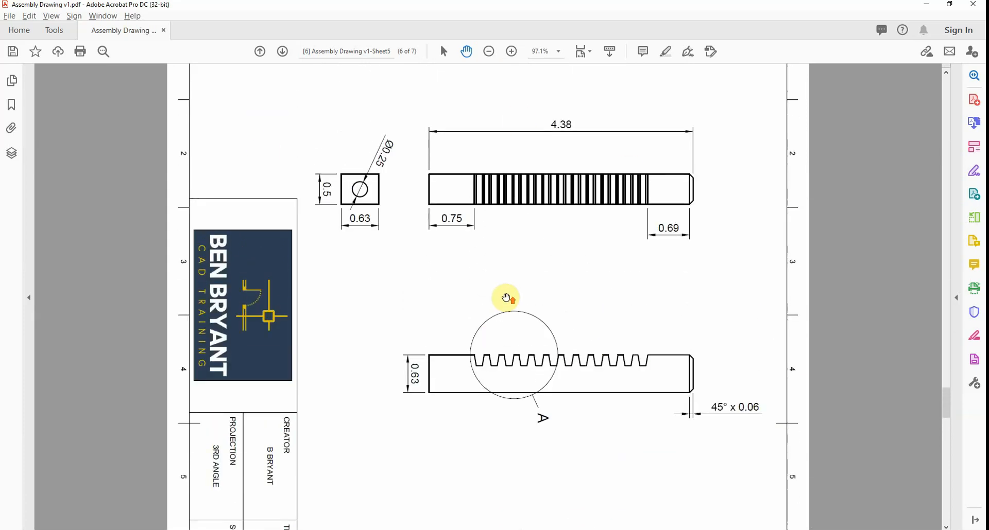
{"action": "scroll", "coordinate": [640, 317], "scroll_direction": "down", "scroll_amount": 9}
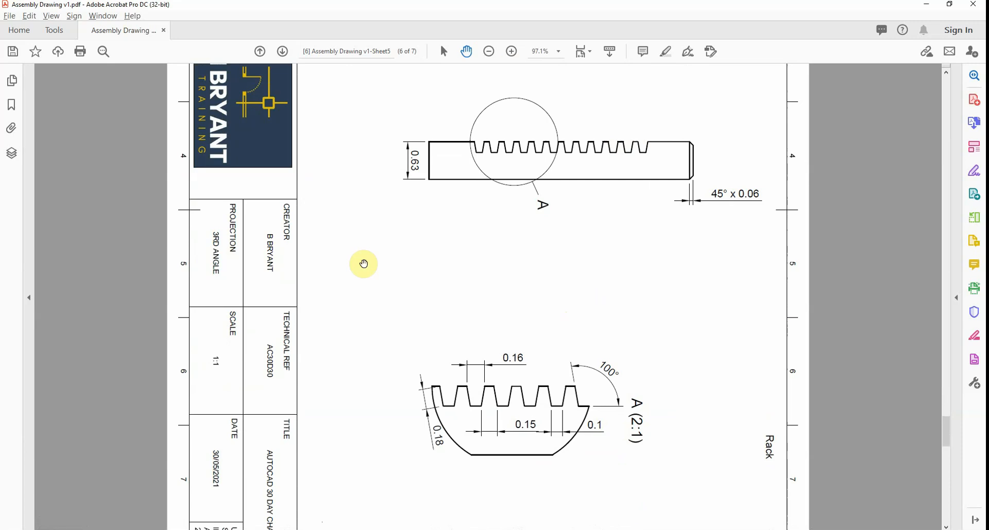
Switch to AutoCAD and set the drawing units to 0.00 length precision and inches.
{"action": "left_click", "coordinate": [540, 529]}
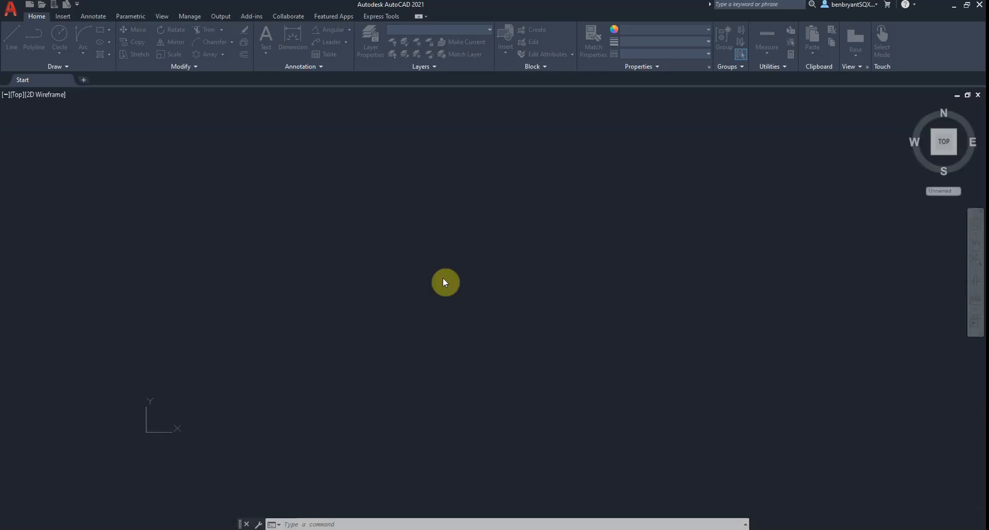
{"action": "type", "text": "unit"}
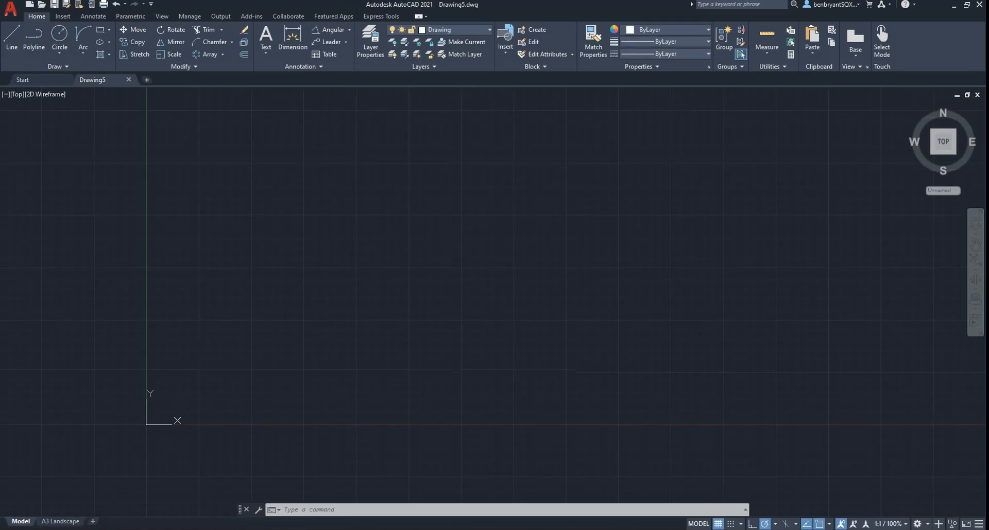
{"action": "left_click", "coordinate": [452, 239]}
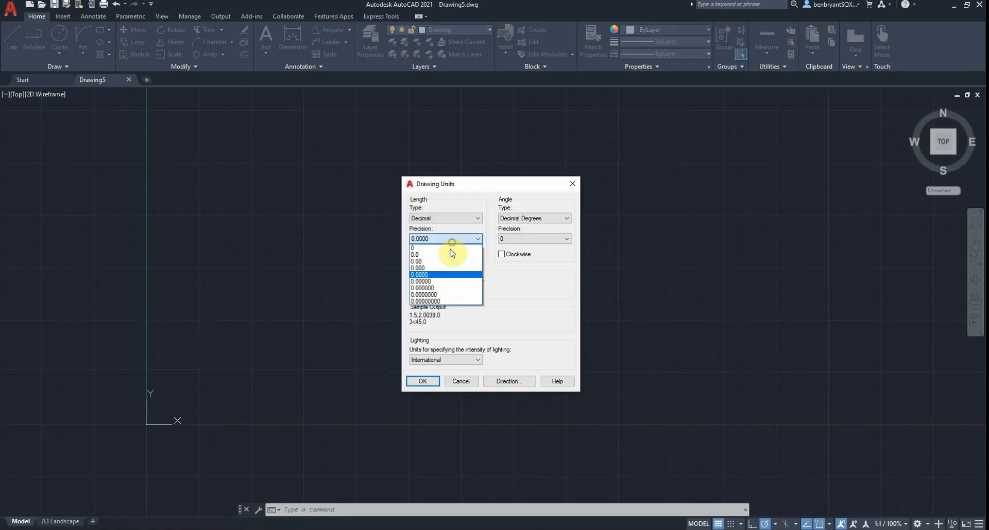
{"action": "left_click", "coordinate": [446, 255]}
{"action": "left_click", "coordinate": [446, 240]}
{"action": "left_click", "coordinate": [442, 261]}
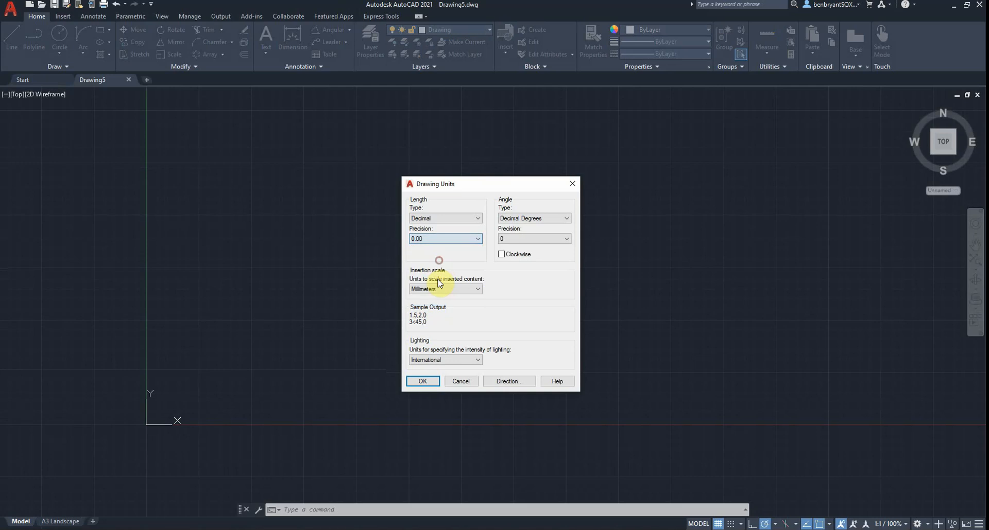
{"action": "left_click", "coordinate": [443, 287]}
{"action": "left_click", "coordinate": [445, 305]}
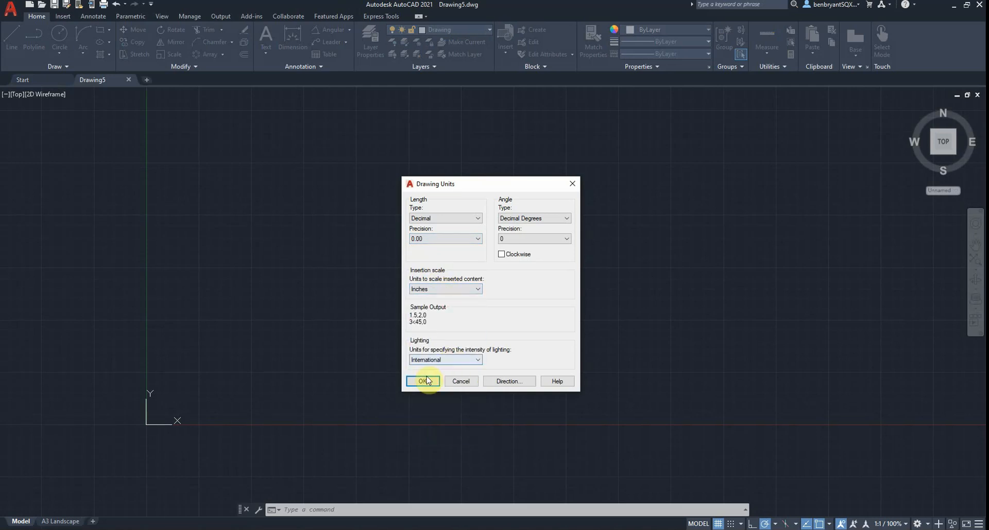
{"action": "left_click", "coordinate": [418, 381]}
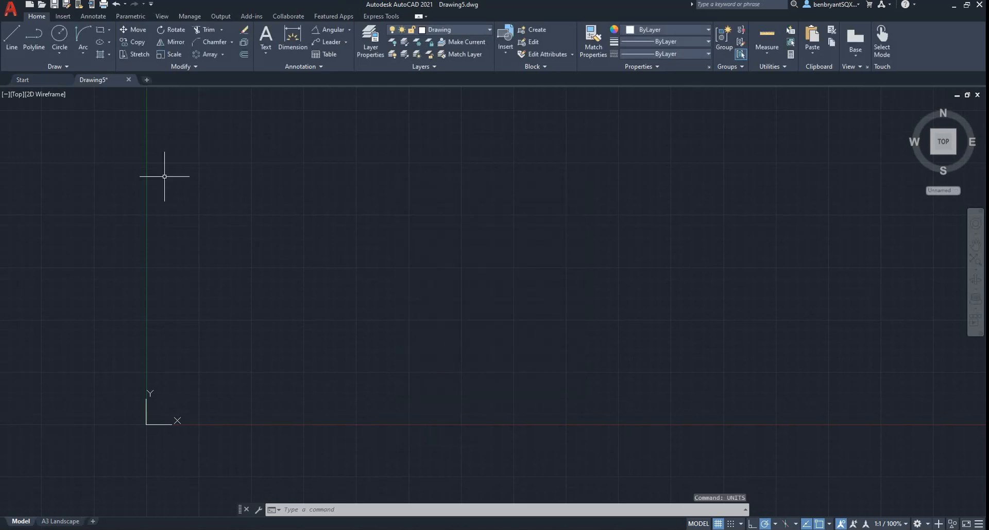
Draw a horizontal and a vertical construction line through the origin 0,0 with XLINE.
{"action": "type", "text": "xline"}
{"action": "key", "text": "Return"}
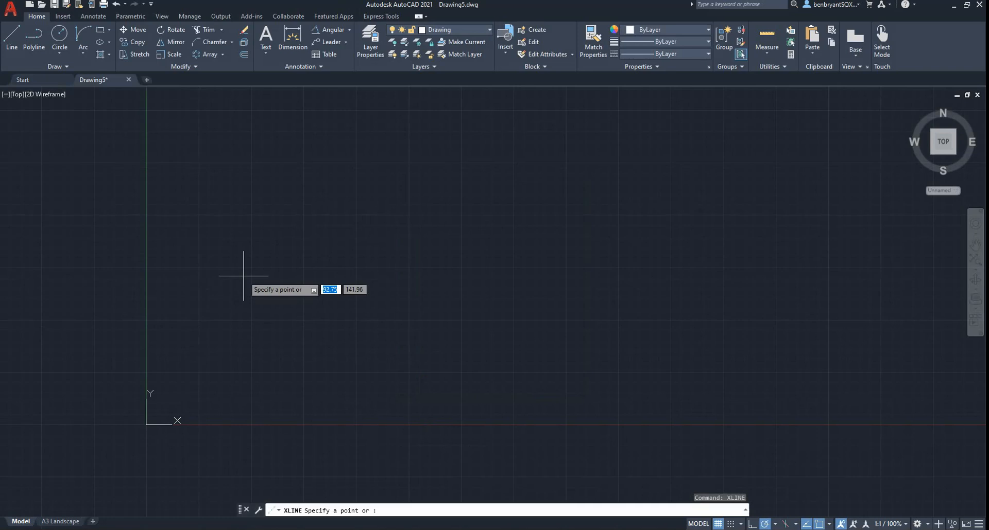
{"action": "type", "text": "0,0"}
{"action": "key", "text": "Return"}
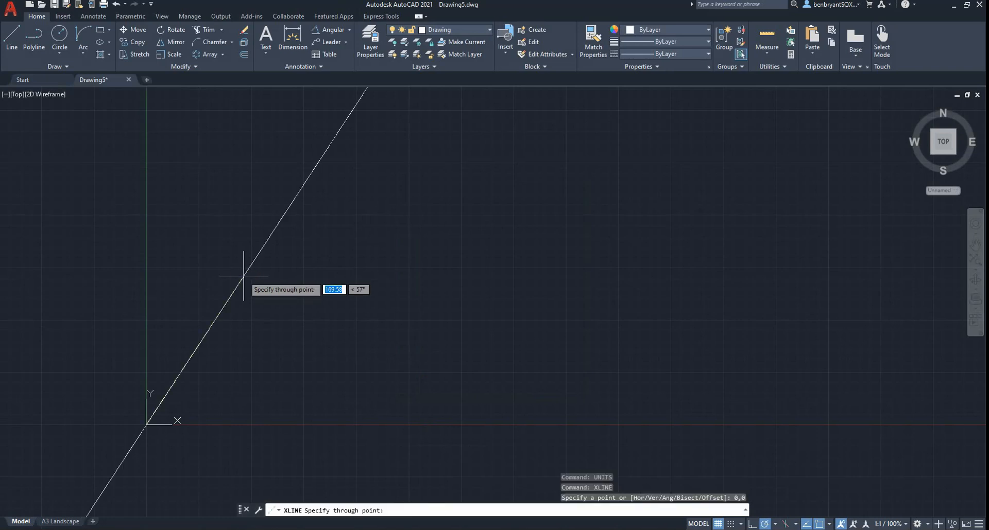
{"action": "left_click", "coordinate": [254, 421]}
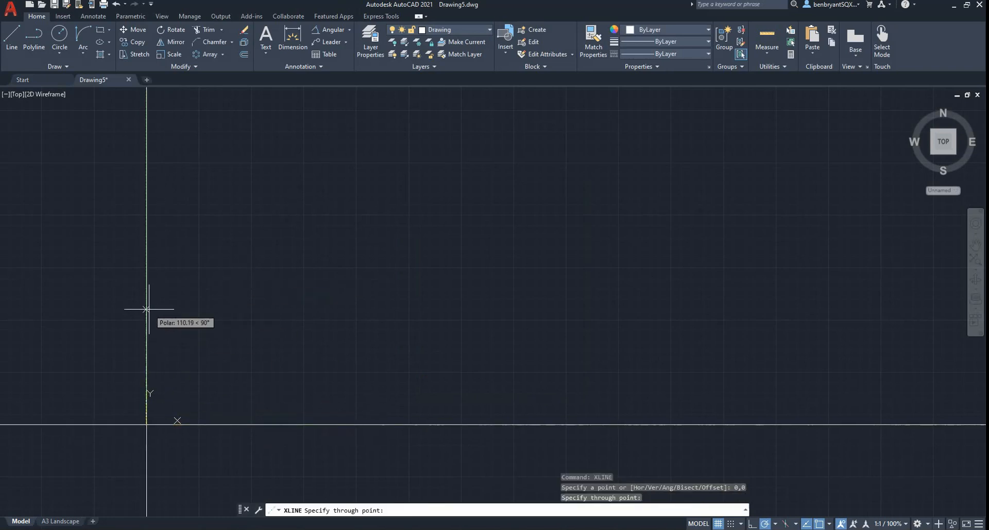
{"action": "left_click", "coordinate": [147, 311]}
{"action": "key", "text": "Escape"}
Move both construction lines to the Construction layer.
{"action": "left_click", "coordinate": [209, 477]}
{"action": "left_click", "coordinate": [56, 312]}
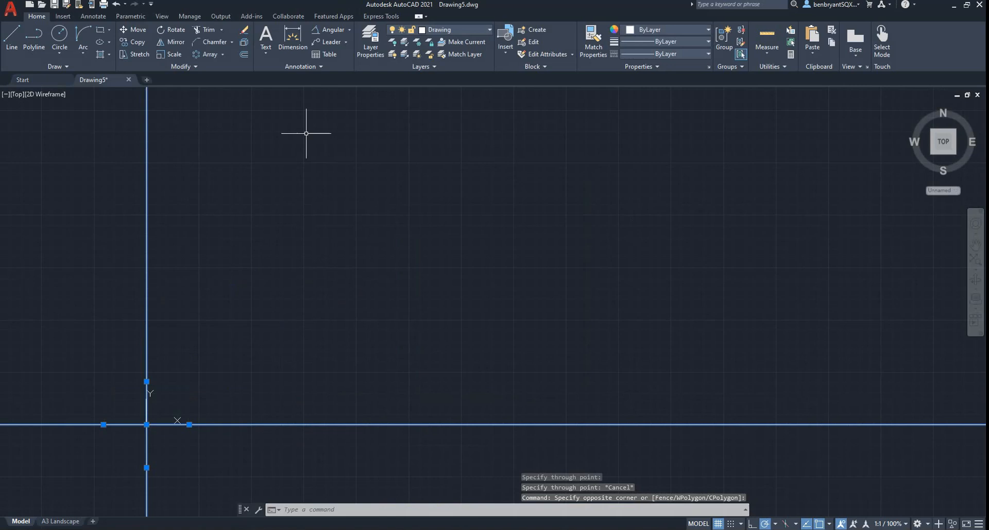
{"action": "left_click", "coordinate": [466, 29]}
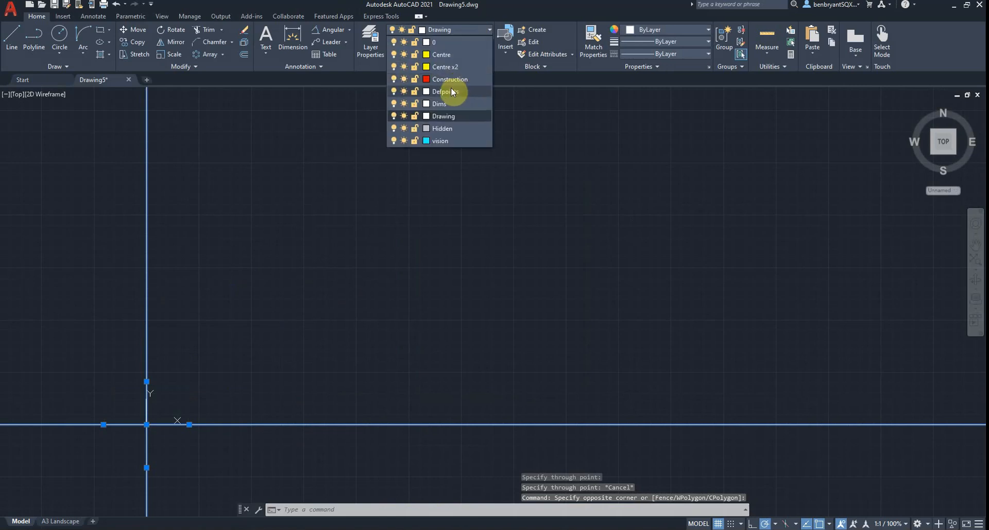
{"action": "left_click", "coordinate": [451, 85]}
Check the rack views in the PDF, and offset the vertical construction line 4.38 to the right in AutoCAD.
{"action": "key", "text": "alt+Tab"}
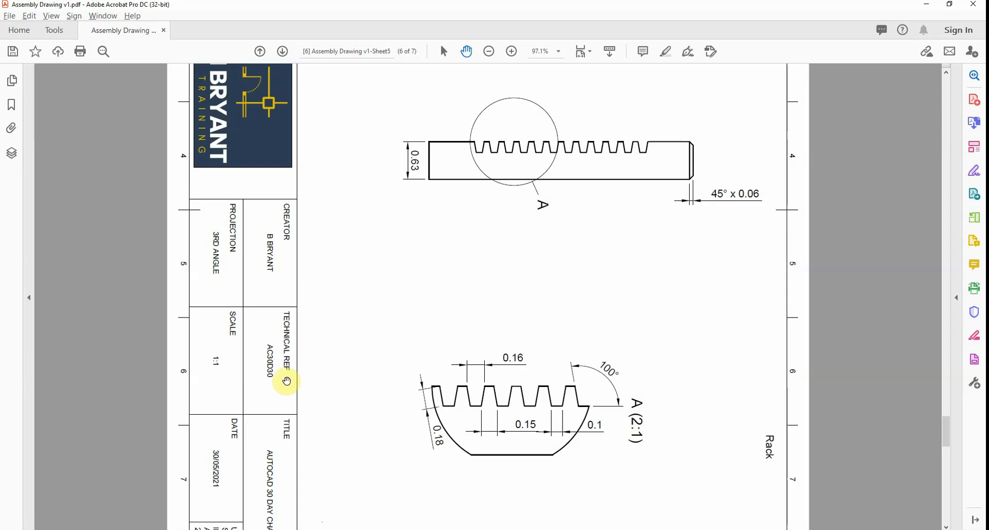
{"action": "scroll", "coordinate": [564, 219], "scroll_direction": "up", "scroll_amount": 5}
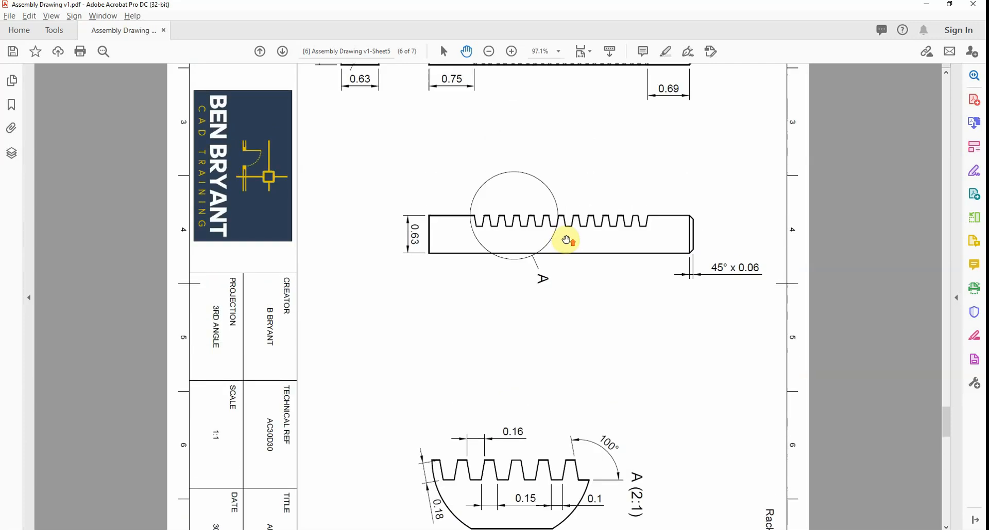
{"action": "key", "text": "alt+Tab"}
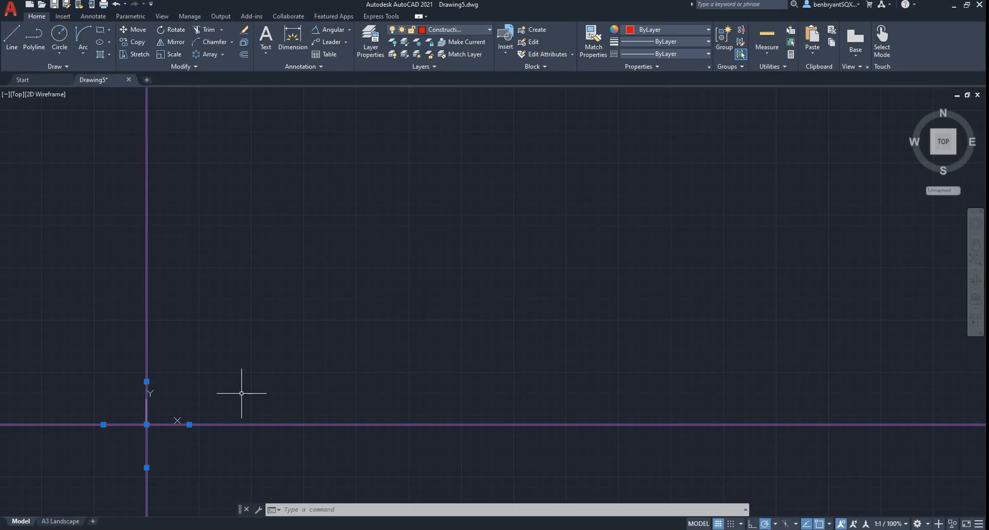
{"action": "key", "text": "Escape"}
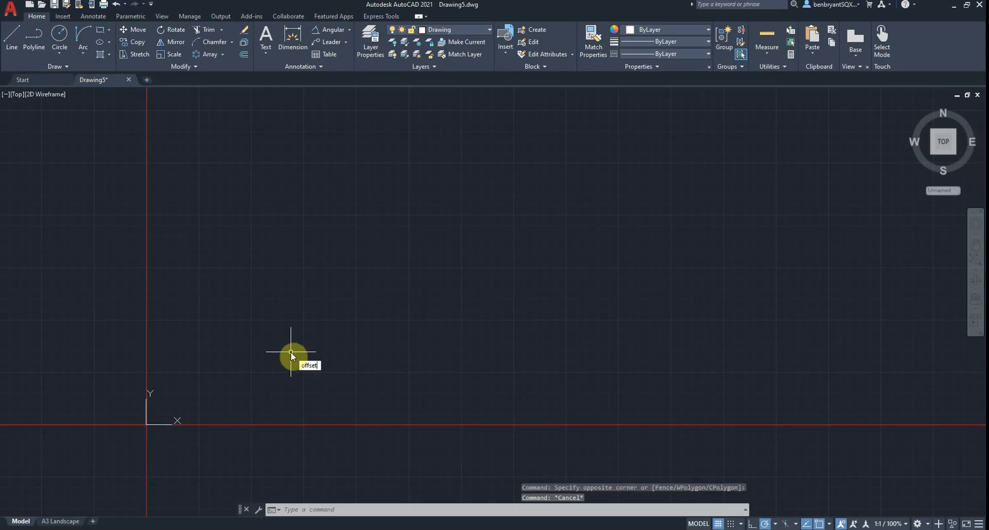
{"action": "key", "text": "Return"}
{"action": "type", "text": "4.38"}
{"action": "key", "text": "Return"}
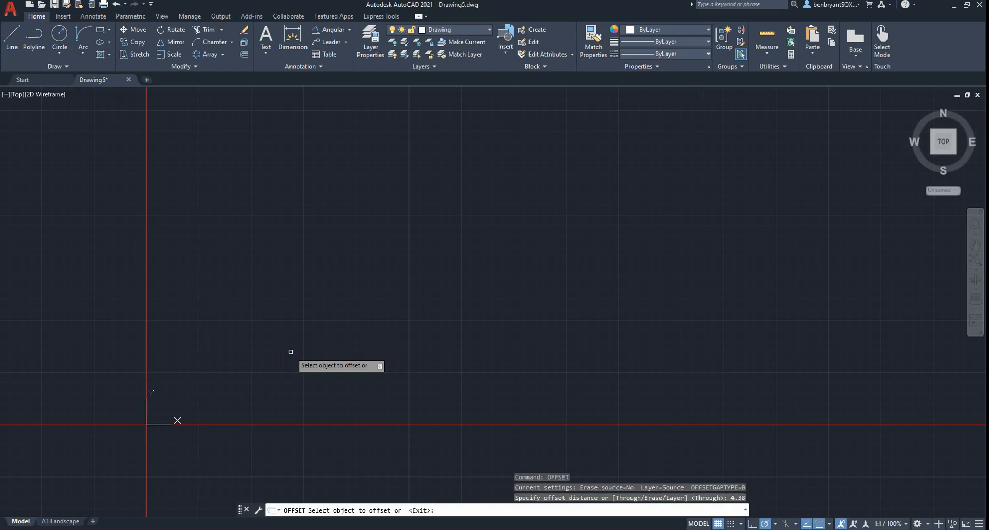
{"action": "left_click", "coordinate": [147, 323]}
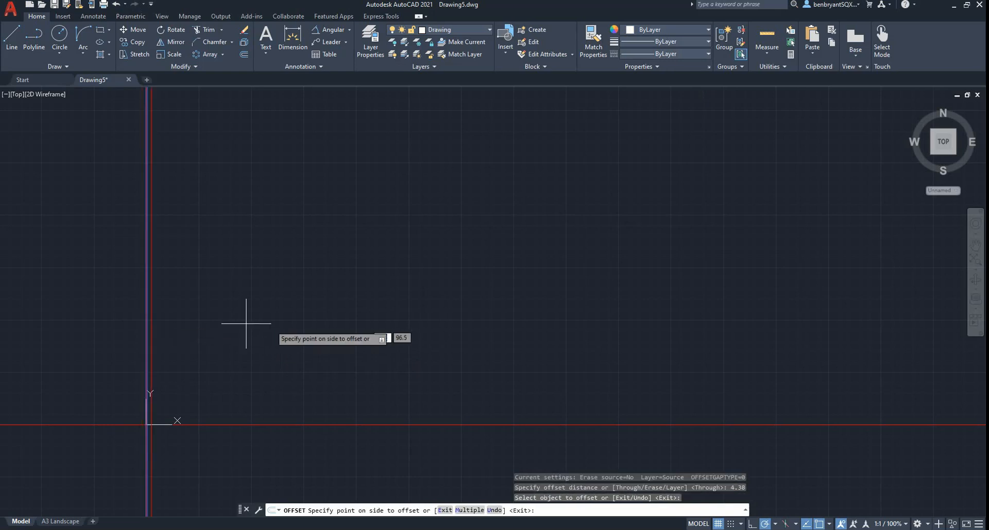
{"action": "left_click", "coordinate": [263, 328]}
Check the rack's height in the PDF, and offset the horizontal construction line 0.63 upwards in AutoCAD.
{"action": "scroll", "coordinate": [165, 432], "scroll_direction": "up", "scroll_amount": 5}
{"action": "mouse_move", "coordinate": [169, 437]}
{"action": "middle_mouse_down"}
{"action": "mouse_move", "coordinate": [287, 398]}
{"action": "mouse_move", "coordinate": [596, 415]}
{"action": "middle_mouse_up"}
{"action": "scroll", "coordinate": [570, 396], "scroll_direction": "up", "scroll_amount": 4}
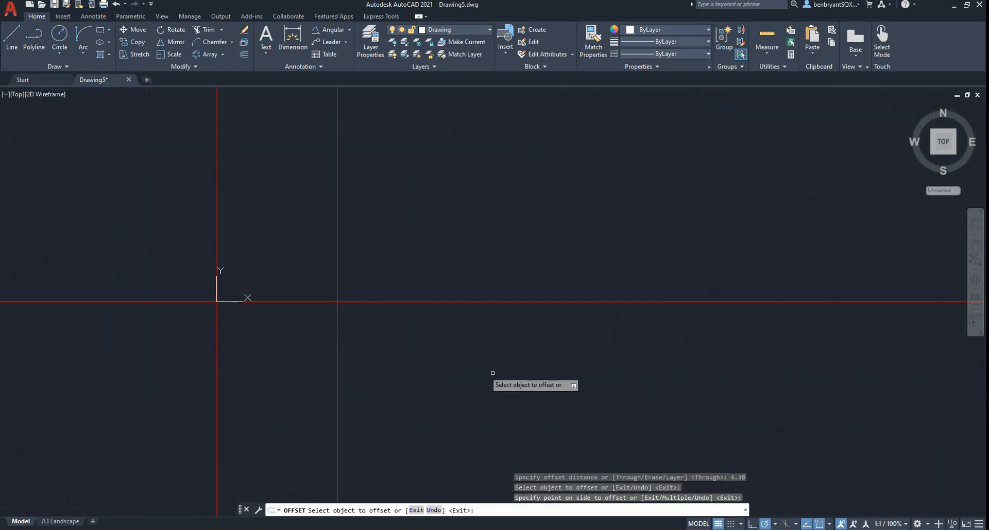
{"action": "scroll", "coordinate": [370, 323], "scroll_direction": "up", "scroll_amount": 2}
{"action": "middle_click_drag", "start_coordinate": [323, 313], "coordinate": [523, 384]}
{"action": "scroll", "coordinate": [412, 355], "scroll_direction": "up", "scroll_amount": 1}
{"action": "scroll", "coordinate": [355, 345], "scroll_direction": "down", "scroll_amount": 1}
{"action": "mouse_move", "coordinate": [357, 348]}
{"action": "middle_mouse_down"}
{"action": "mouse_move", "coordinate": [567, 393]}
{"action": "mouse_move", "coordinate": [556, 353]}
{"action": "mouse_move", "coordinate": [495, 352]}
{"action": "middle_mouse_up"}
{"action": "scroll", "coordinate": [495, 353], "scroll_direction": "up", "scroll_amount": 1}
{"action": "key", "text": "alt+Tab"}
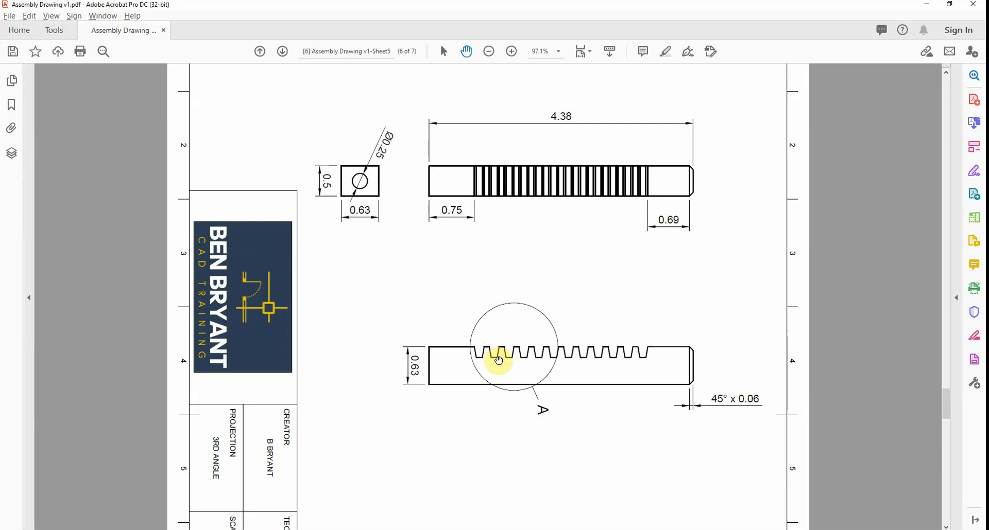
{"action": "key", "text": "alt+Tab"}
{"action": "key", "text": "Escape"}
{"action": "key", "text": "Return"}
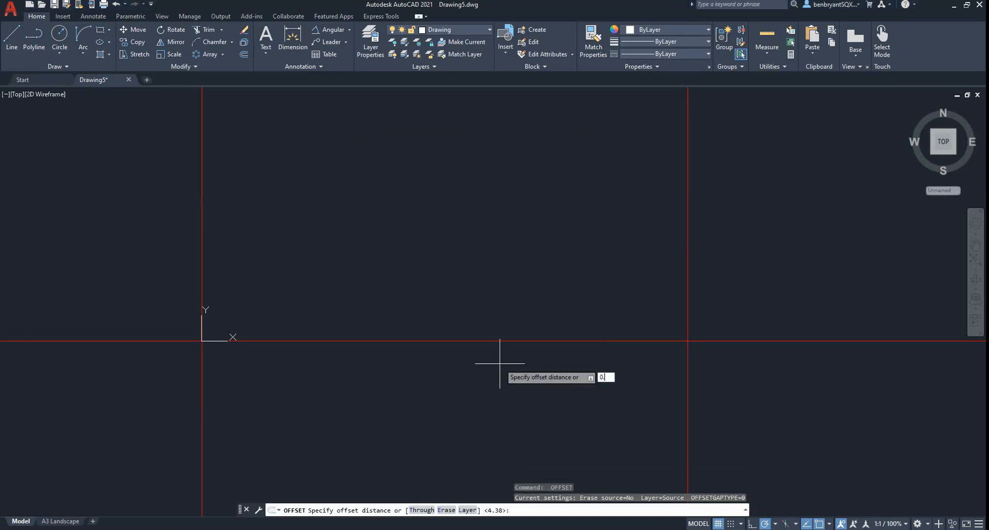
{"action": "key", "text": "Return"}
{"action": "left_click", "coordinate": [499, 341]}
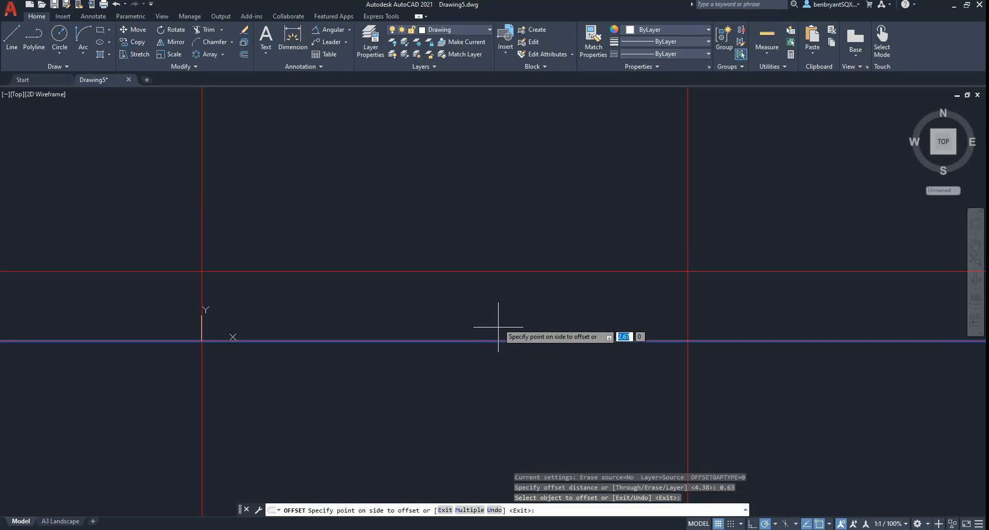
{"action": "left_click", "coordinate": [497, 304]}
Consult the rack dimensions in the PDF, and offset both vertical end lines 0.75 inwards in AutoCAD.
{"action": "key", "text": "alt+Tab"}
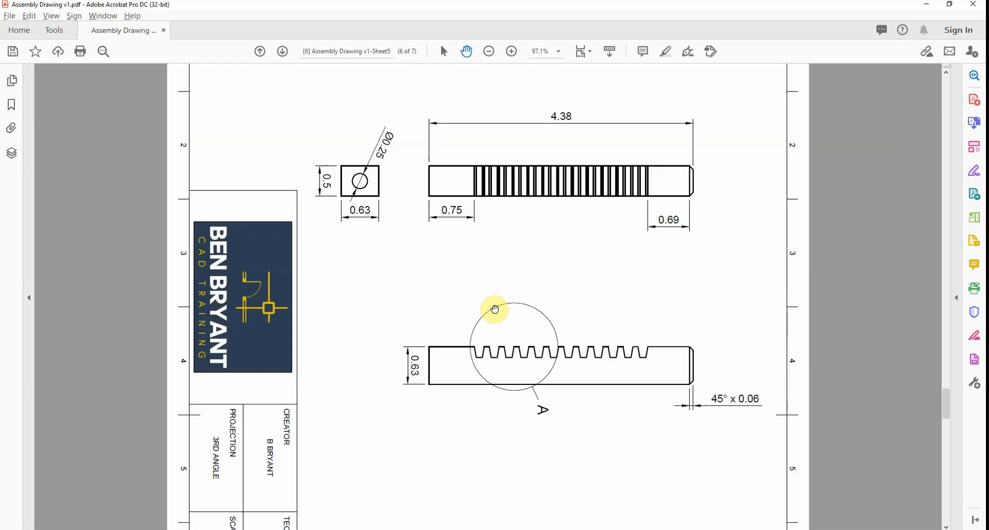
{"action": "scroll", "coordinate": [494, 309], "scroll_direction": "down", "scroll_amount": 10}
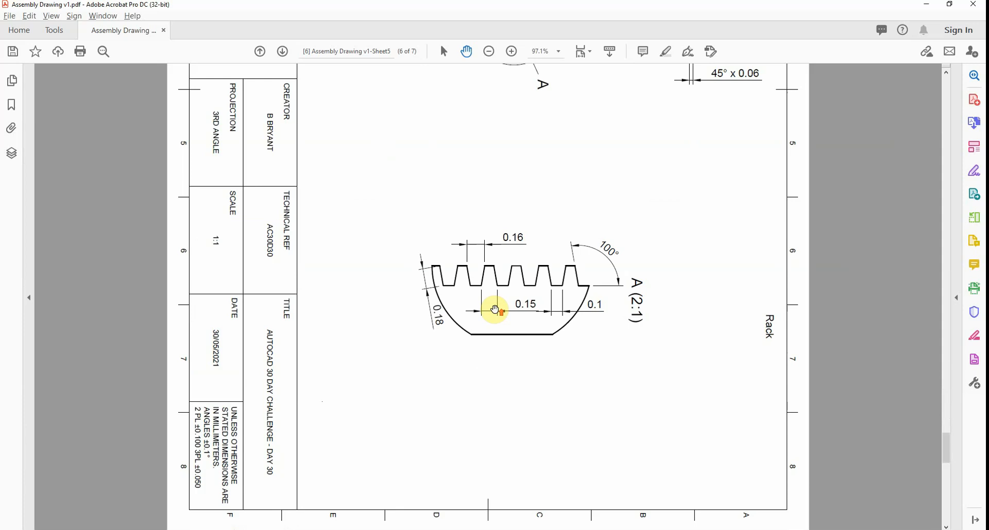
{"action": "scroll", "coordinate": [496, 310], "scroll_direction": "up", "scroll_amount": 9}
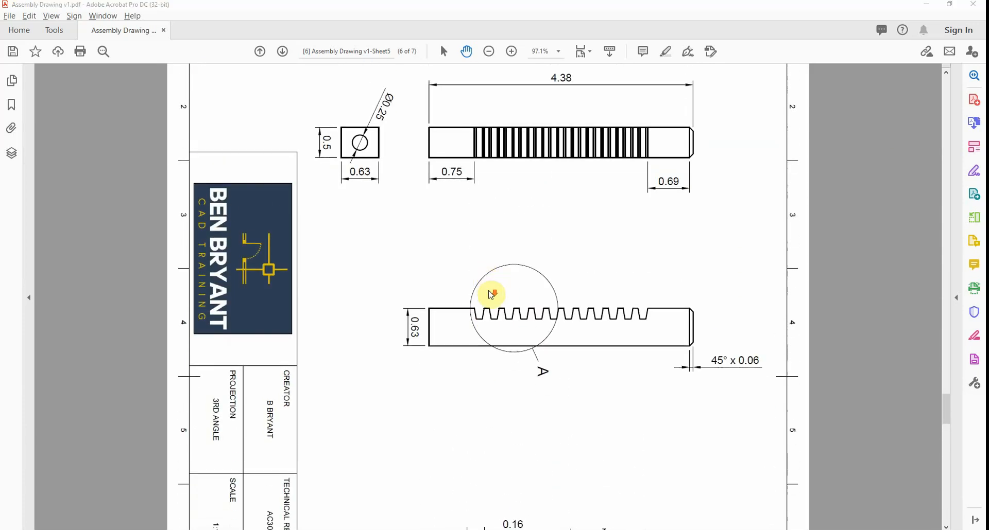
{"action": "key", "text": "alt+Tab"}
{"action": "key", "text": "Escape"}
{"action": "key", "text": "Return"}
{"action": "type", "text": "0."}
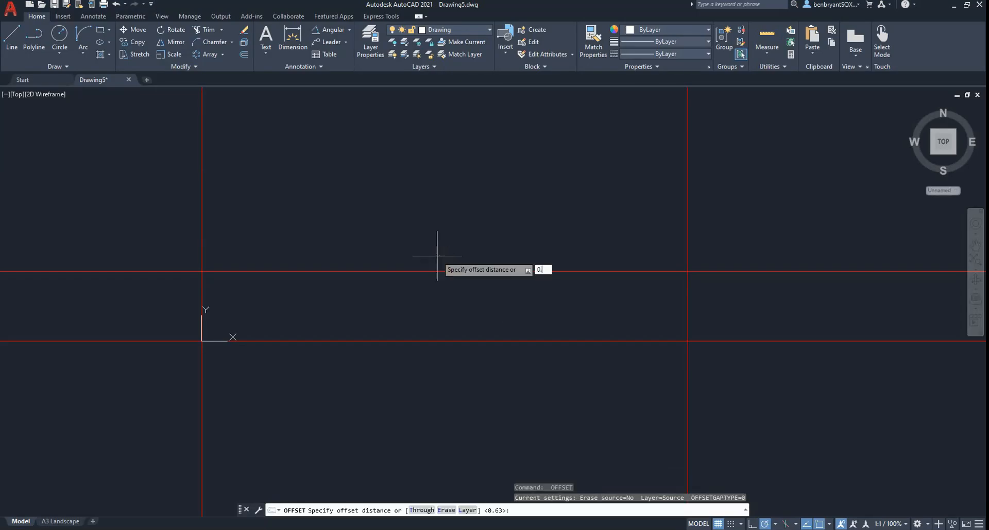
{"action": "type", "text": "75"}
{"action": "key", "text": "Return"}
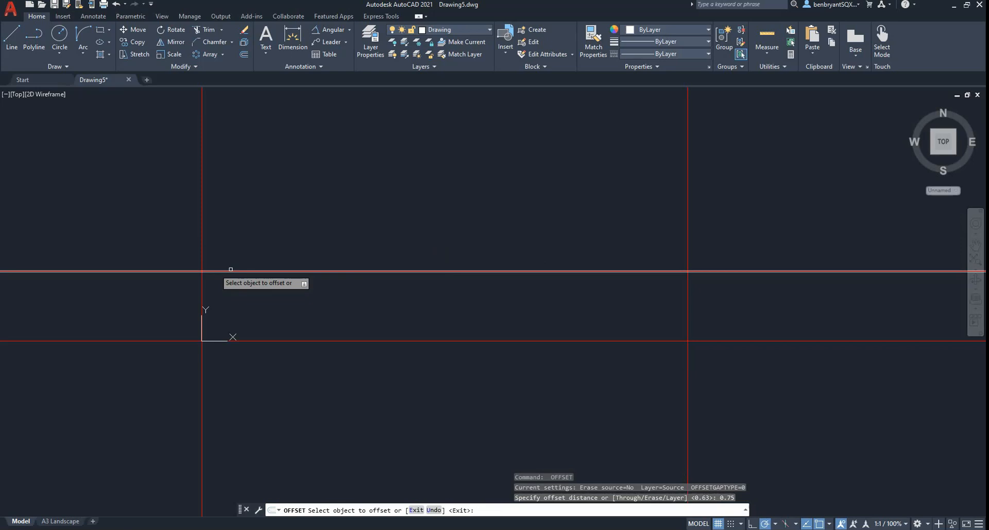
{"action": "left_click", "coordinate": [203, 245]}
{"action": "left_click", "coordinate": [602, 258]}
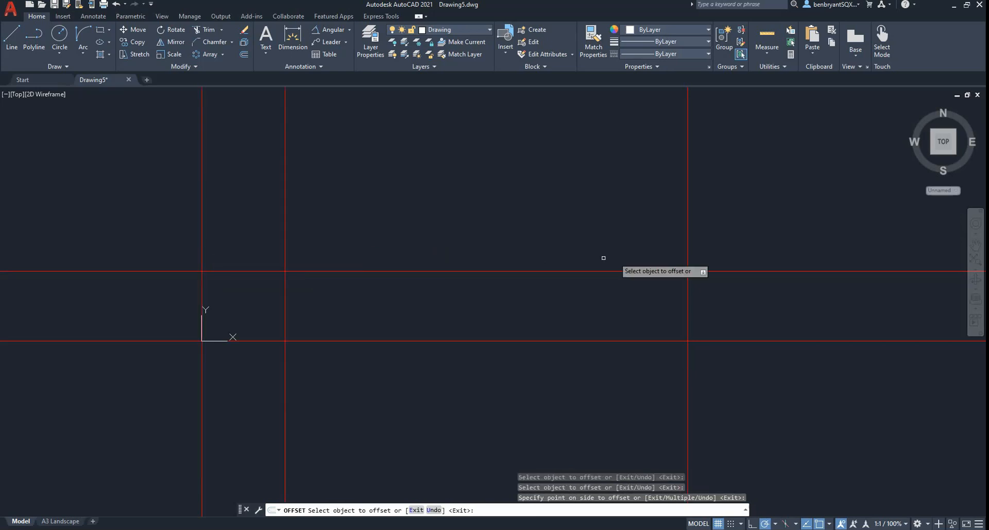
{"action": "left_click", "coordinate": [689, 231]}
{"action": "left_click", "coordinate": [610, 243]}
Check the chamfer size in the PDF, and offset the rack's right end line 0.06 to the left in AutoCAD.
{"action": "key", "text": "alt+Tab"}
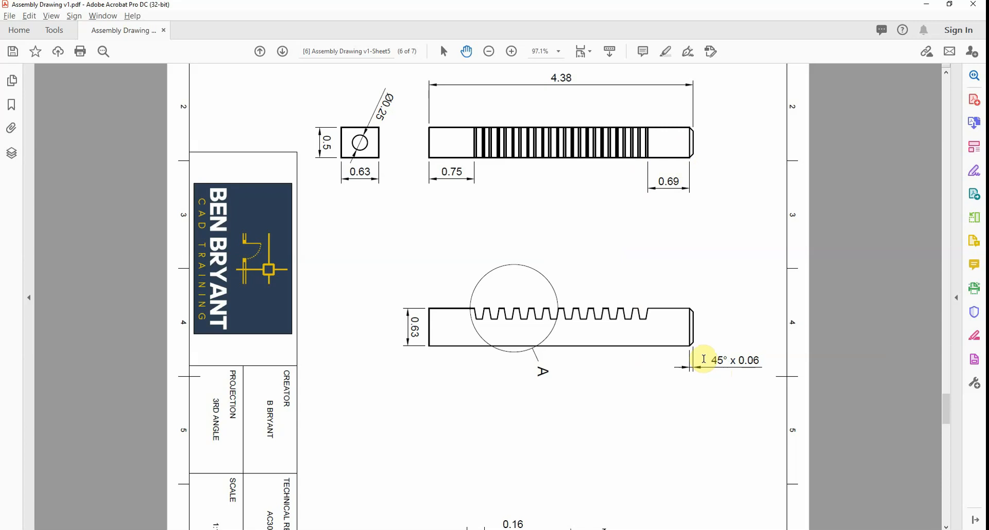
{"action": "scroll", "coordinate": [703, 359], "scroll_direction": "down", "scroll_amount": 5}
{"action": "scroll", "coordinate": [693, 329], "scroll_direction": "up", "scroll_amount": 3}
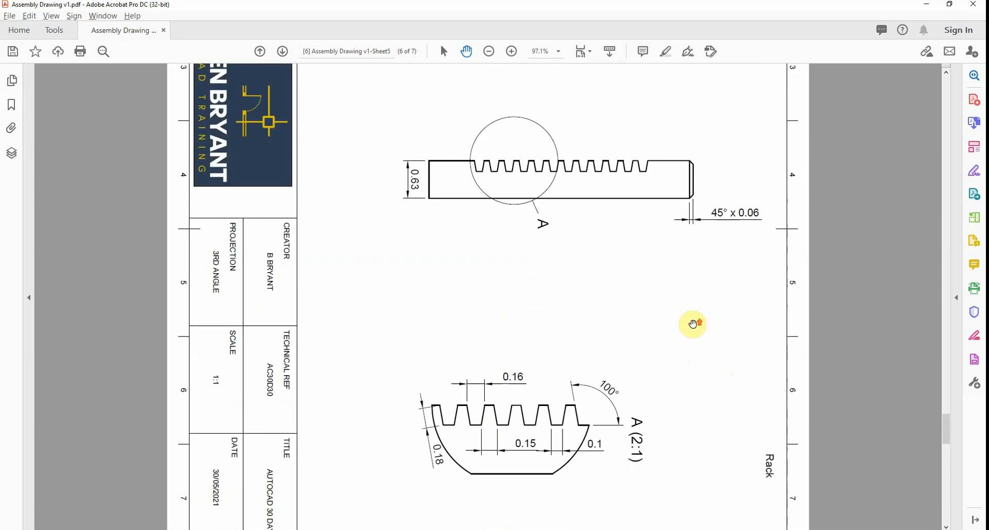
{"action": "scroll", "coordinate": [693, 324], "scroll_direction": "up", "scroll_amount": 3}
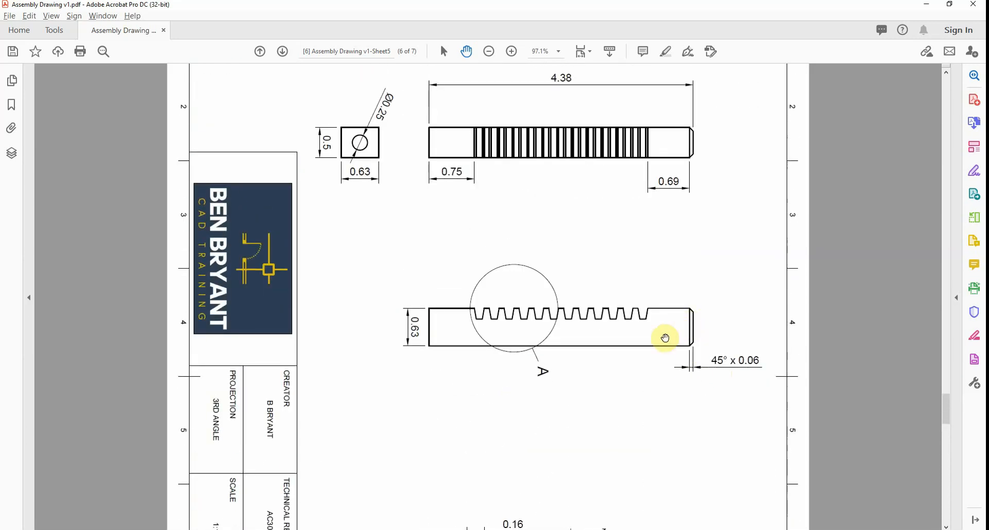
{"action": "key", "text": "alt+Tab"}
{"action": "key", "text": "Escape"}
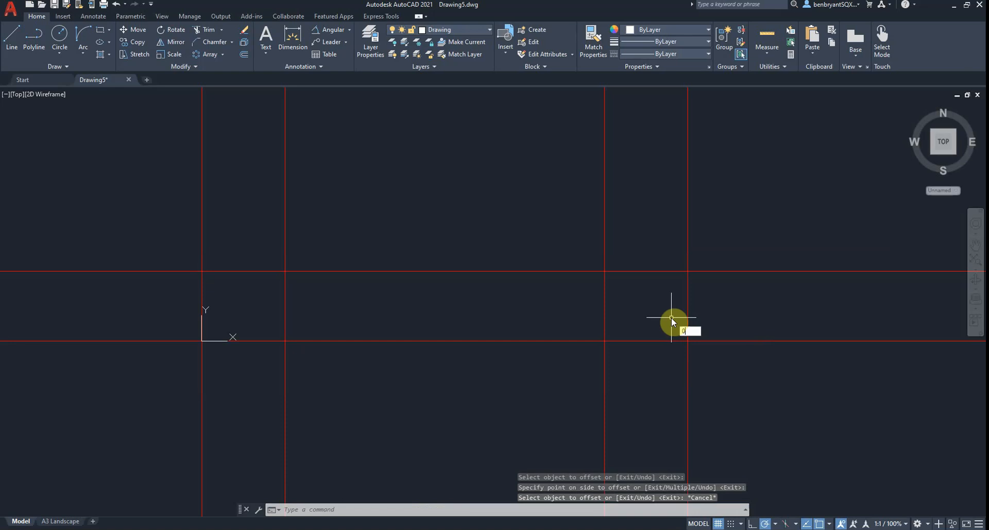
{"action": "key", "text": "Return"}
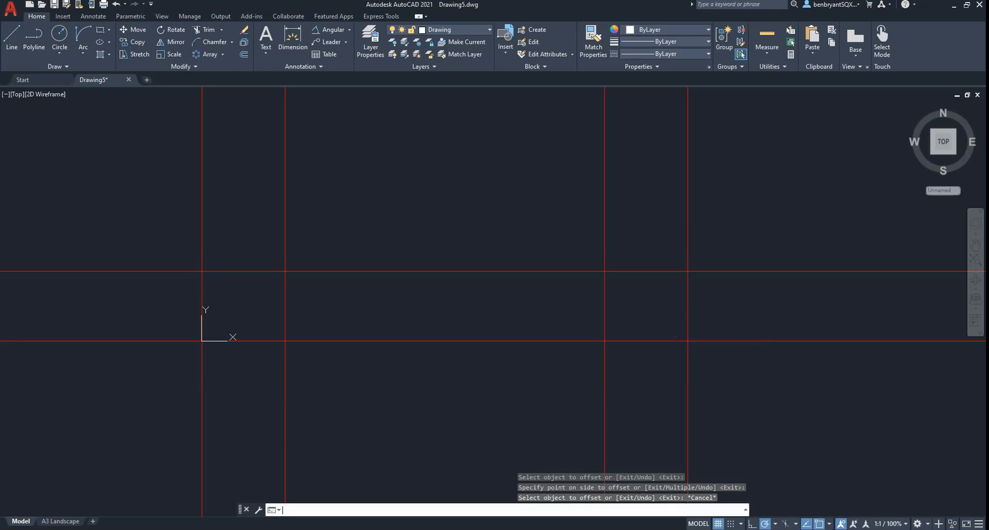
{"action": "type", "text": "0.06"}
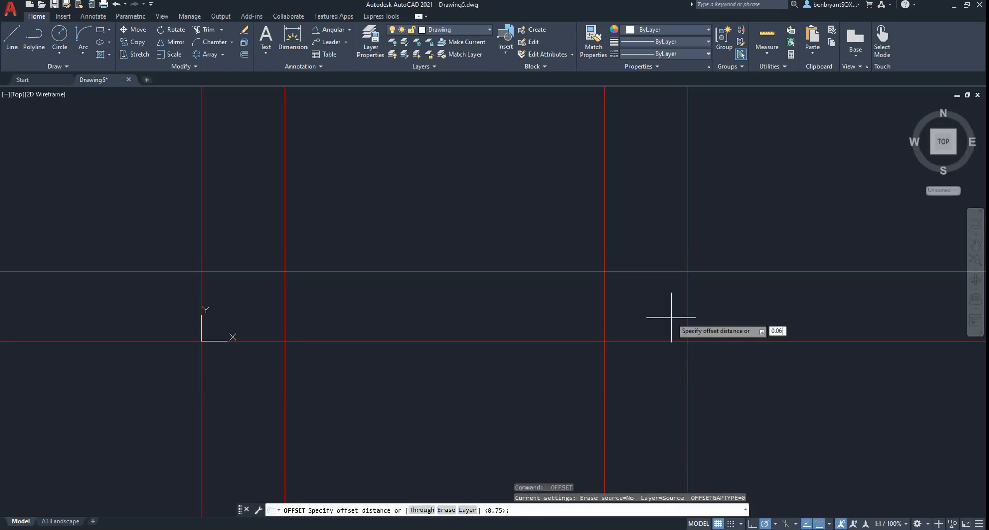
{"action": "key", "text": "Return"}
{"action": "left_click", "coordinate": [689, 304]}
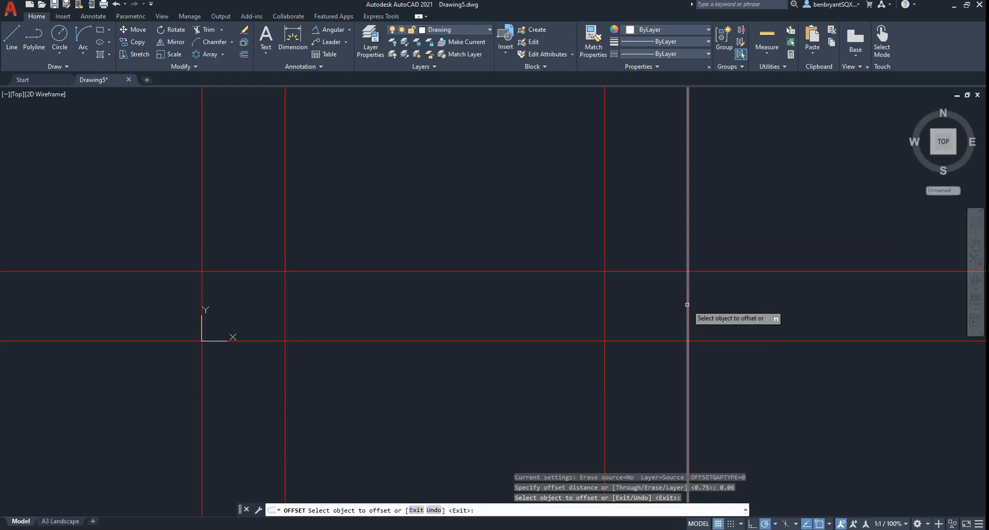
{"action": "left_click", "coordinate": [676, 307]}
{"action": "key", "text": "Escape"}
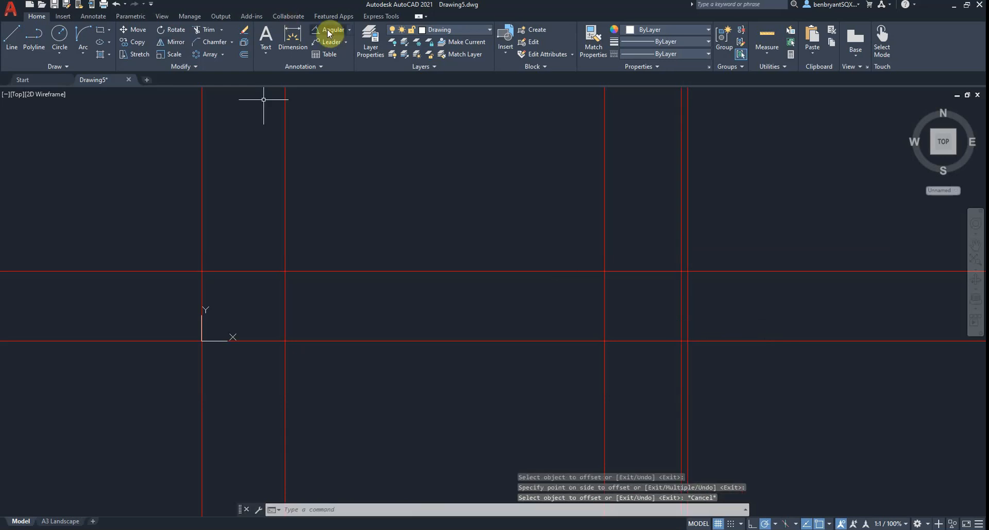
Set the current dimension style to Standard.
{"action": "left_click", "coordinate": [348, 31]}
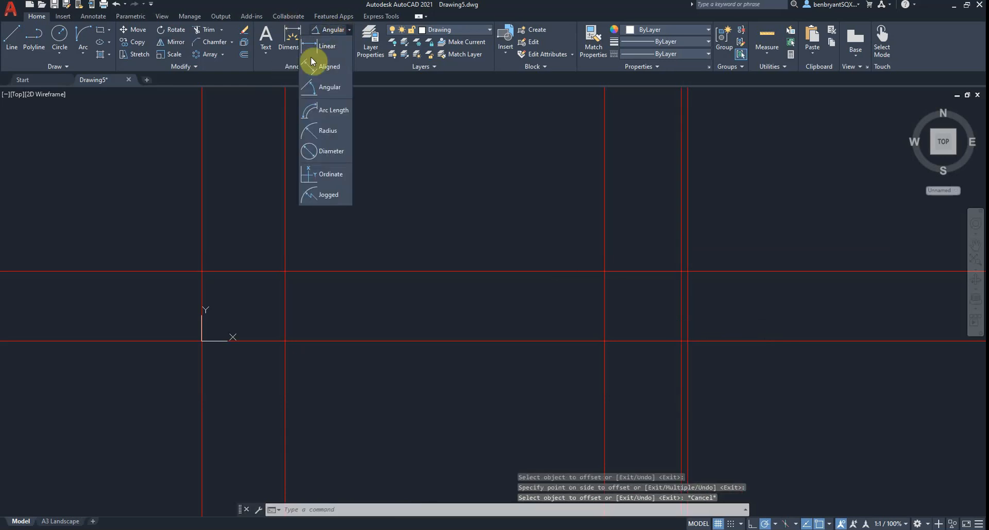
{"action": "left_click", "coordinate": [286, 67]}
{"action": "left_click", "coordinate": [288, 66]}
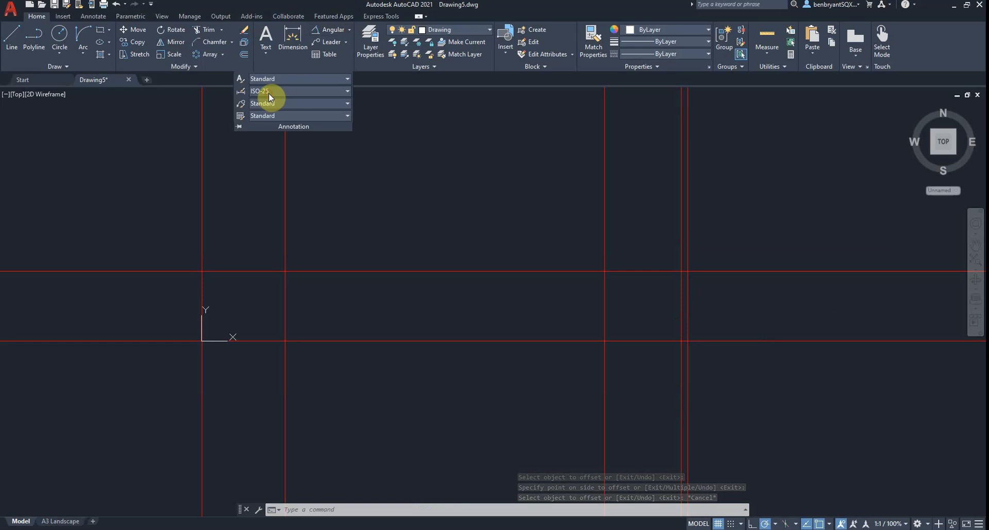
{"action": "left_click", "coordinate": [269, 97]}
{"action": "left_click", "coordinate": [256, 172]}
Measure with a linear dimension from the chamfer line to the right-hand tooth limit line, without placing the dimension.
{"action": "left_click", "coordinate": [344, 29]}
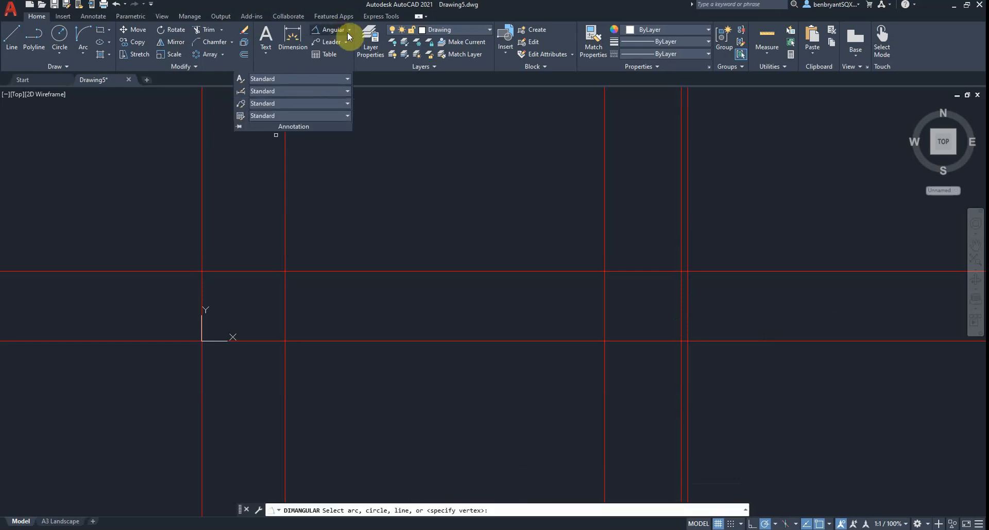
{"action": "left_click", "coordinate": [349, 32]}
{"action": "left_click", "coordinate": [329, 51]}
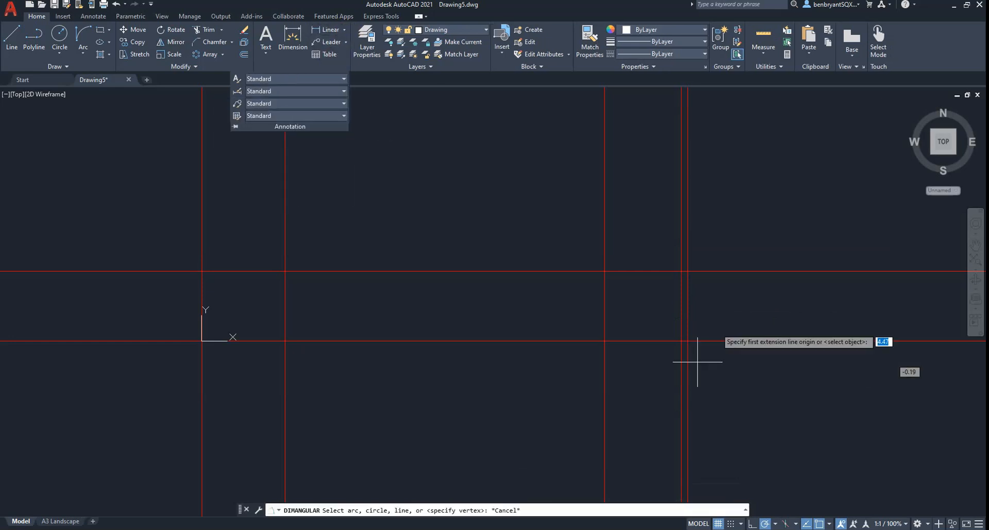
{"action": "left_click", "coordinate": [676, 342]}
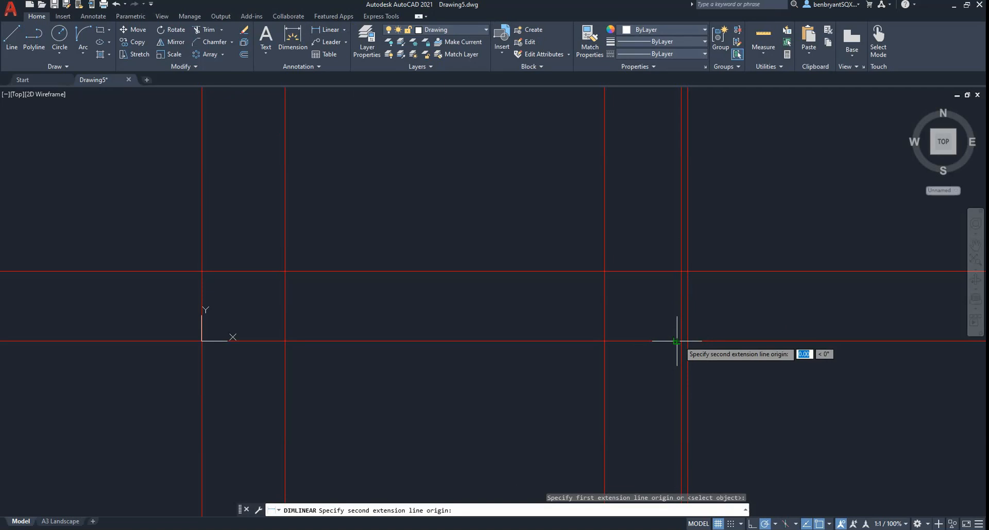
{"action": "key", "text": "Escape"}
{"action": "key", "text": "Return"}
{"action": "scroll", "coordinate": [681, 339], "scroll_direction": "up", "scroll_amount": 4}
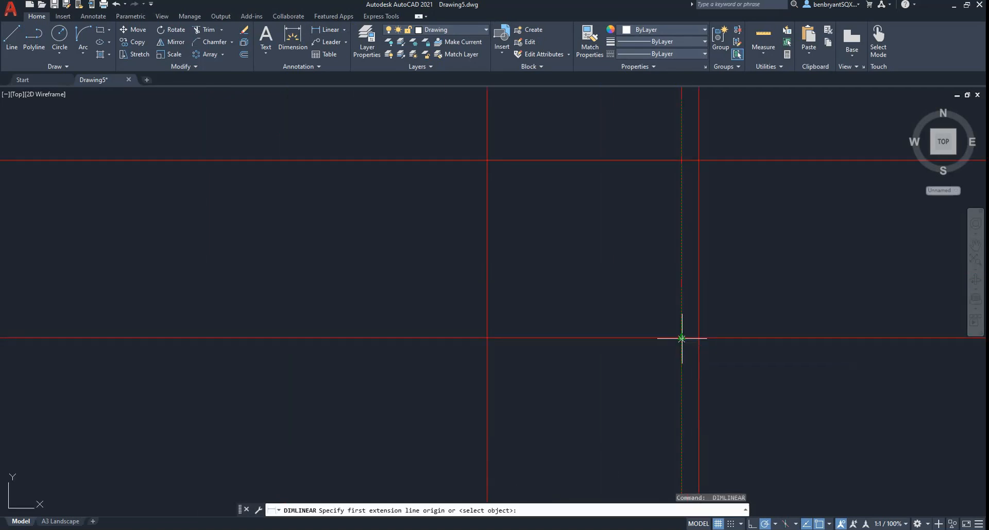
{"action": "left_click", "coordinate": [681, 339]}
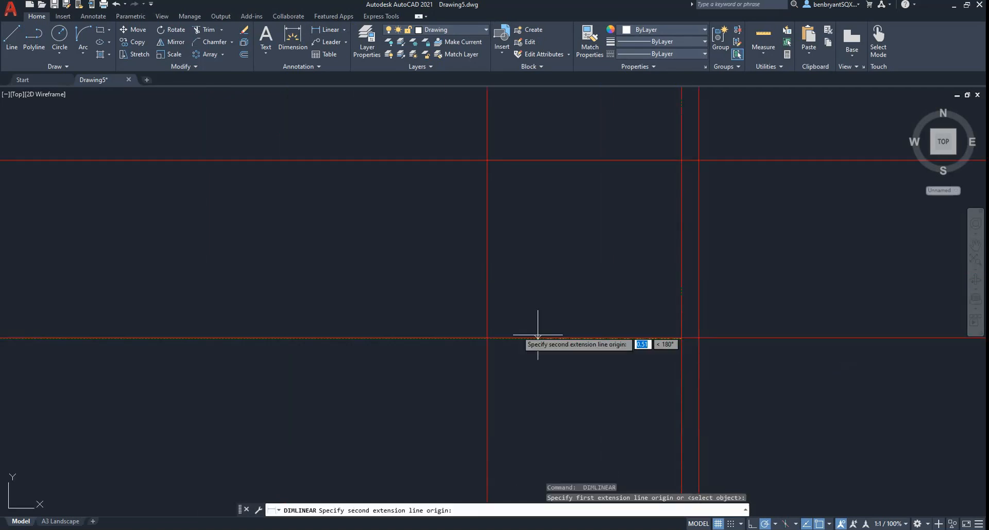
{"action": "left_click", "coordinate": [486, 338]}
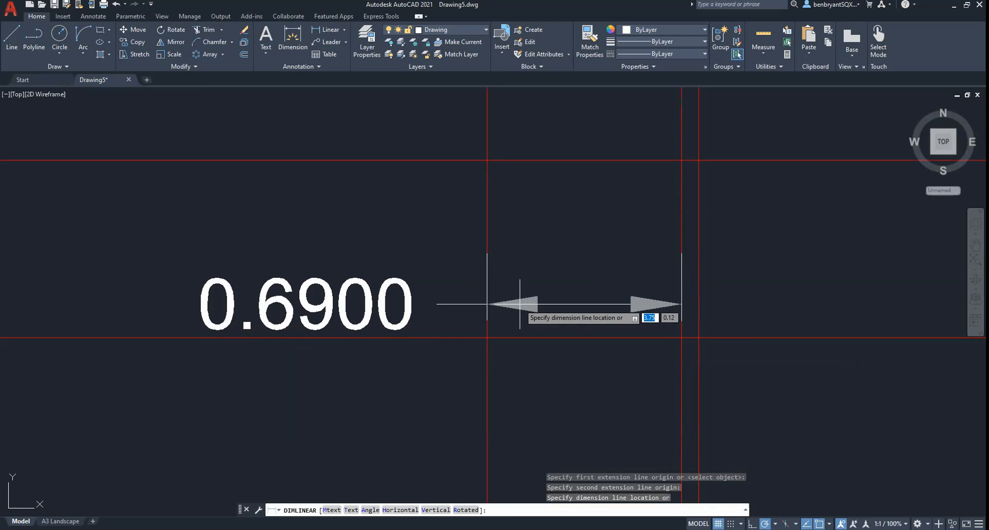
{"action": "key", "text": "Escape"}
{"action": "scroll", "coordinate": [489, 298], "scroll_direction": "down", "scroll_amount": 2}
Examine the rack views and detail A in the PDF for the tooth widths, spacing, flank length and angle.
{"action": "key", "text": "alt+Tab"}
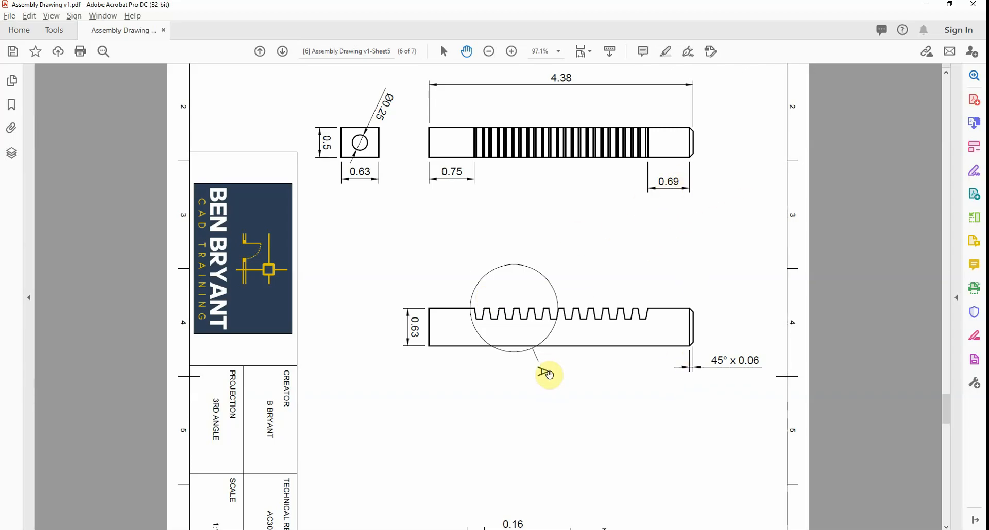
{"action": "scroll", "coordinate": [587, 375], "scroll_direction": "down", "scroll_amount": 3}
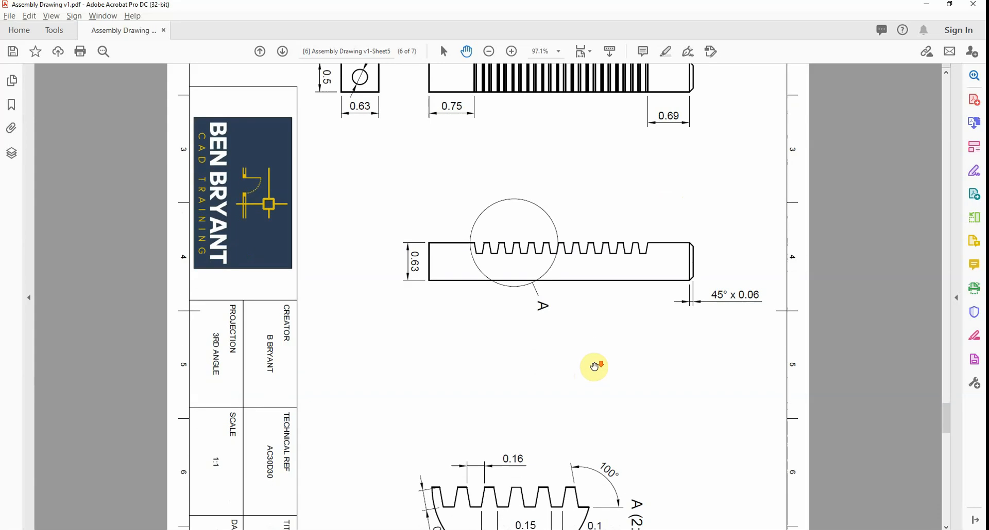
{"action": "scroll", "coordinate": [592, 345], "scroll_direction": "down", "scroll_amount": 2}
{"action": "scroll", "coordinate": [587, 286], "scroll_direction": "down", "scroll_amount": 2}
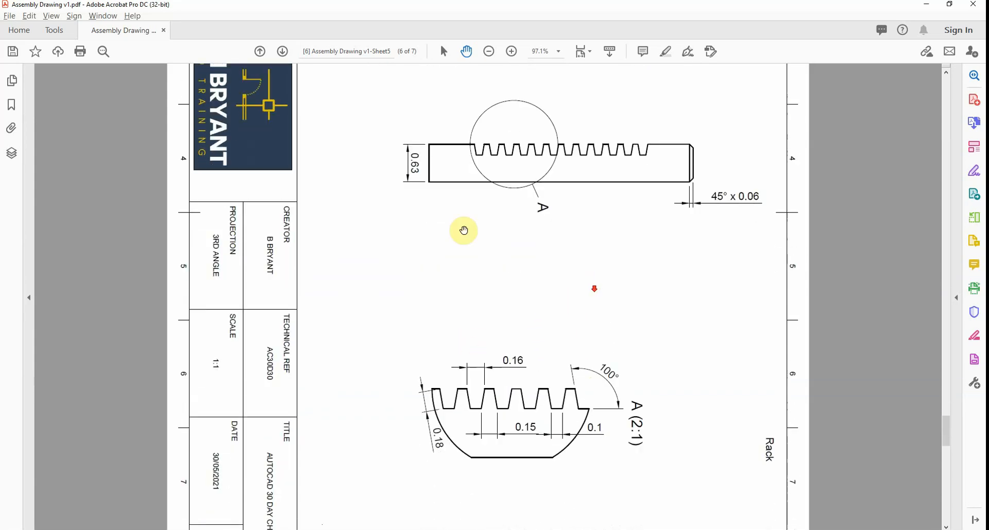
{"action": "scroll", "coordinate": [582, 247], "scroll_direction": "up", "scroll_amount": 6}
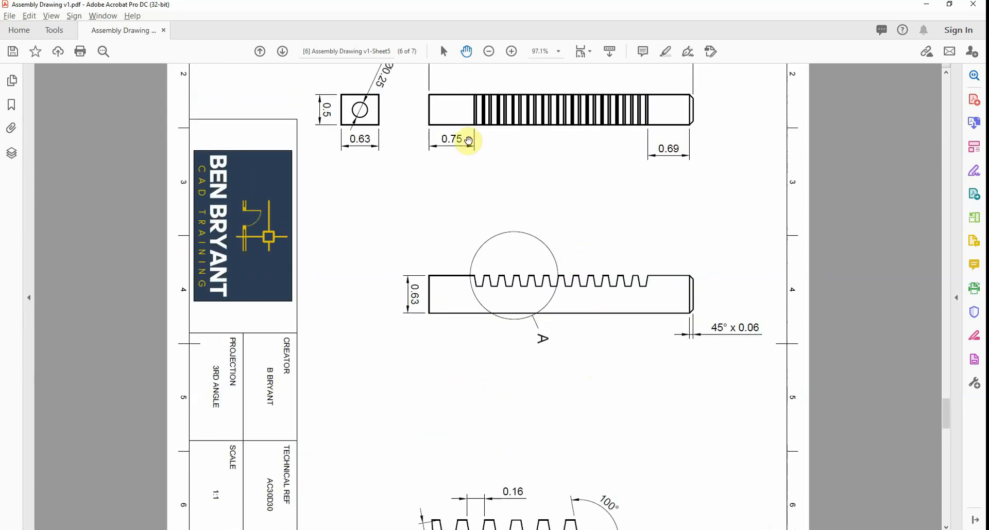
{"action": "scroll", "coordinate": [563, 364], "scroll_direction": "down", "scroll_amount": 8}
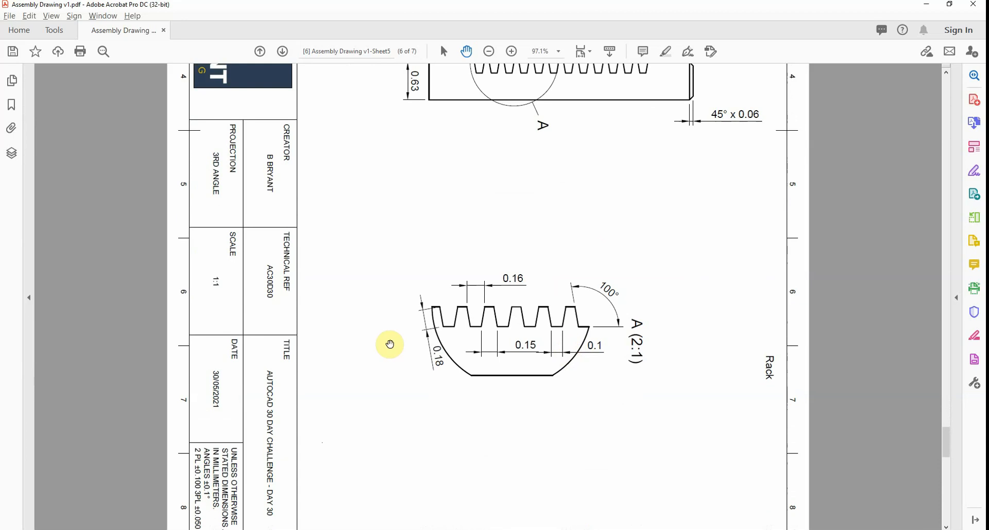
{"action": "scroll", "coordinate": [592, 281], "scroll_direction": "up", "scroll_amount": 2}
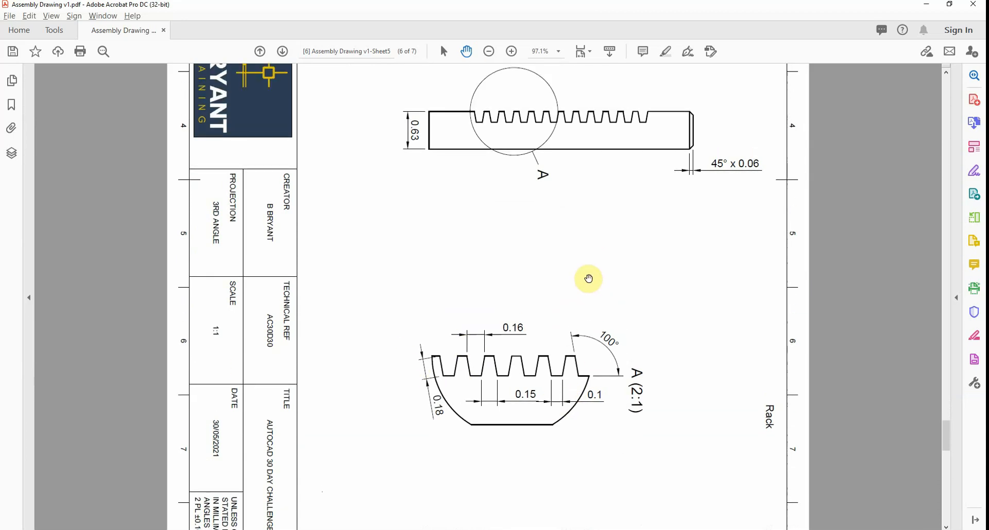
{"action": "scroll", "coordinate": [588, 278], "scroll_direction": "up", "scroll_amount": 2}
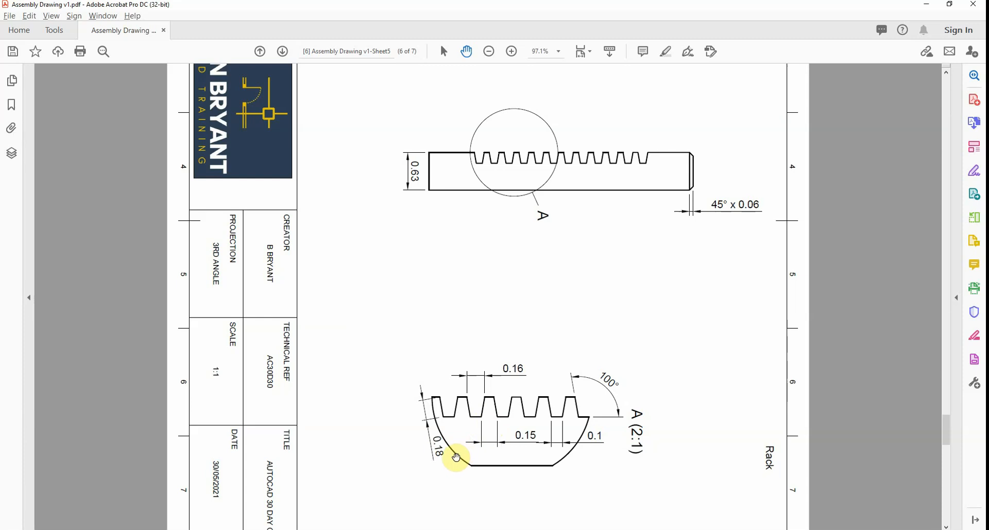
{"action": "key", "text": "alt+Tab"}
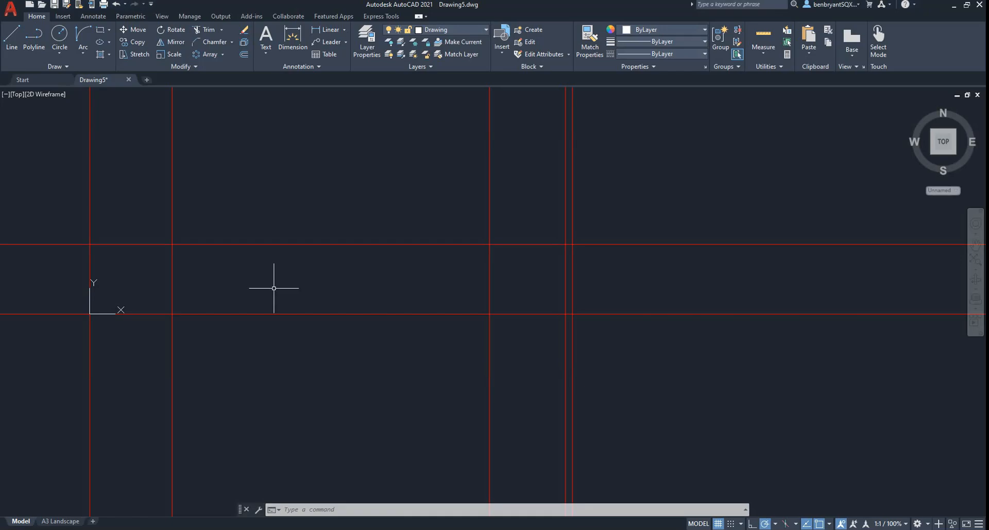
{"action": "left_click", "coordinate": [11, 37]}
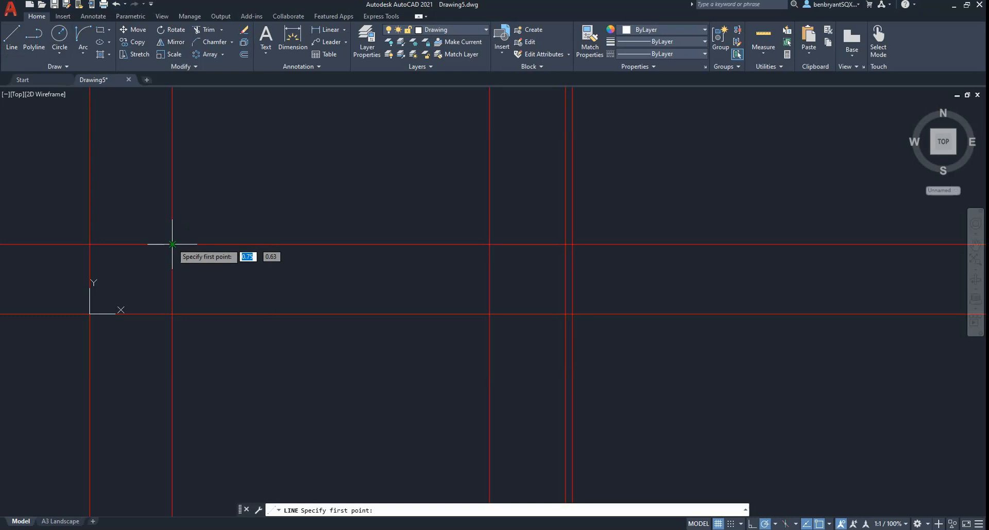
{"action": "key", "text": "alt+Tab"}
{"action": "scroll", "coordinate": [515, 286], "scroll_direction": "up", "scroll_amount": 5}
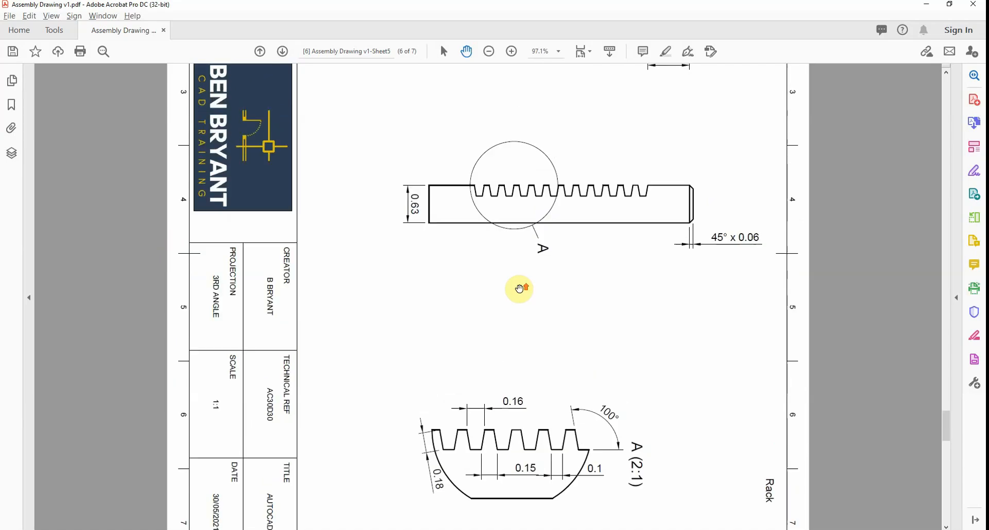
{"action": "scroll", "coordinate": [519, 293], "scroll_direction": "up", "scroll_amount": 1}
{"action": "scroll", "coordinate": [518, 295], "scroll_direction": "down", "scroll_amount": 4}
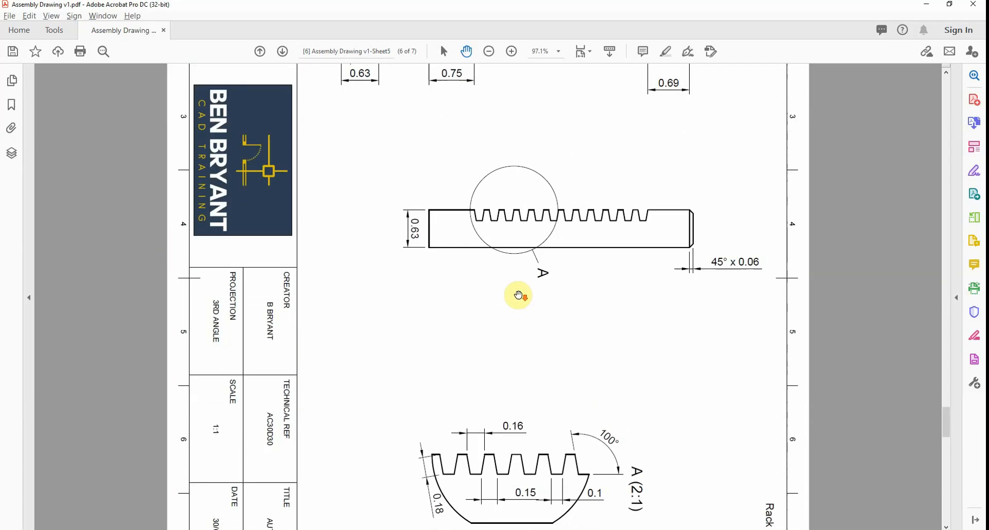
{"action": "key", "text": "alt+Tab"}
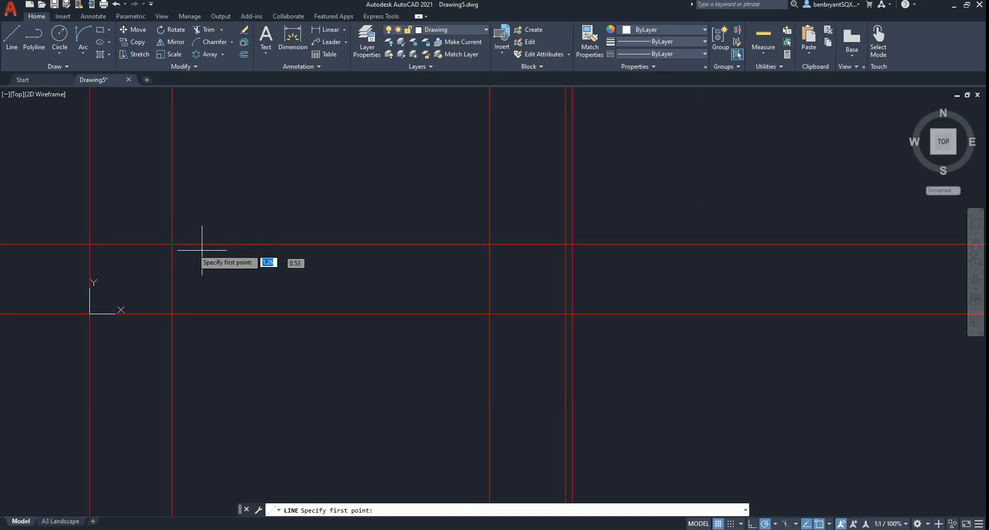
Check the tooth gap width in the PDF, and offset the left tooth limit line 0.16 to the right in AutoCAD.
{"action": "middle_click_drag", "start_coordinate": [193, 255], "coordinate": [349, 264]}
{"action": "scroll", "coordinate": [349, 265], "scroll_direction": "up", "scroll_amount": 2}
{"action": "key", "text": "alt+Tab"}
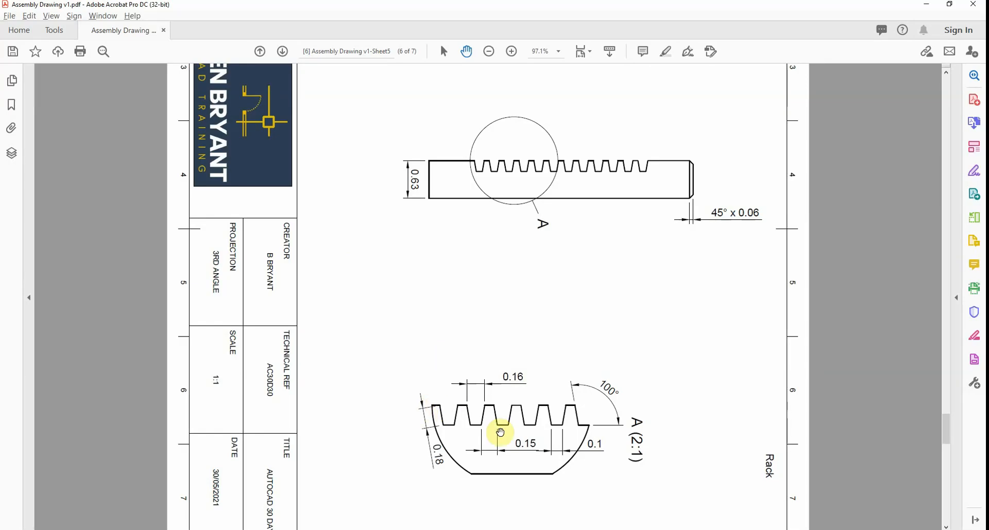
{"action": "key", "text": "alt+Tab"}
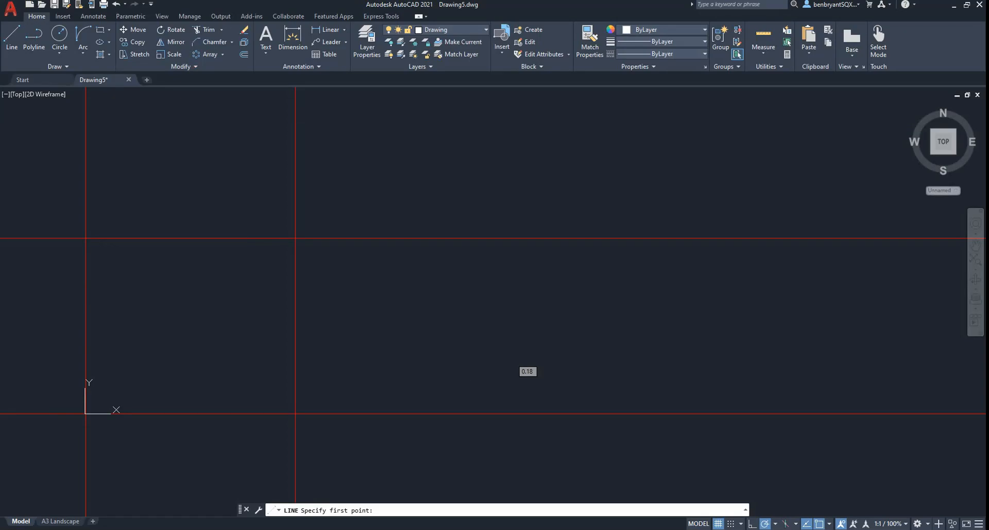
{"action": "key", "text": "Escape"}
{"action": "key", "text": "Return"}
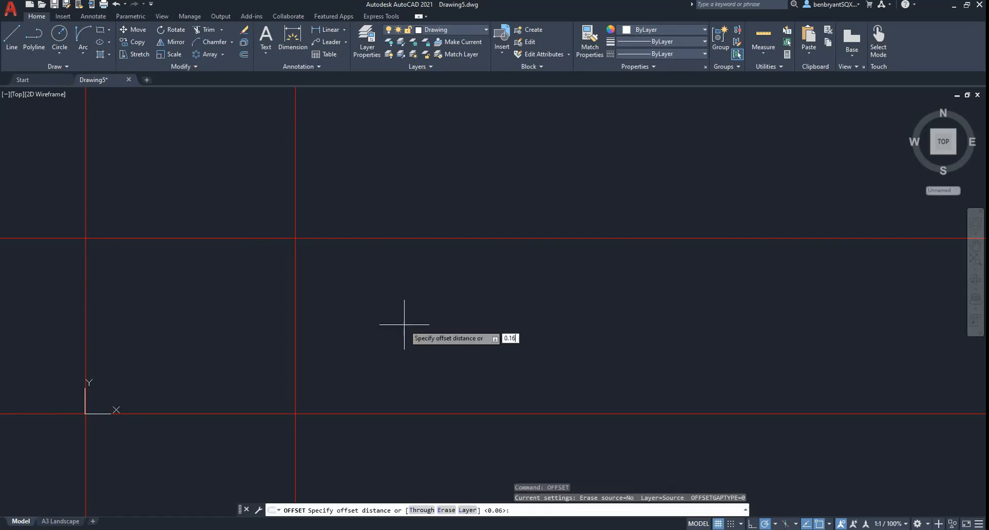
{"action": "key", "text": "Return"}
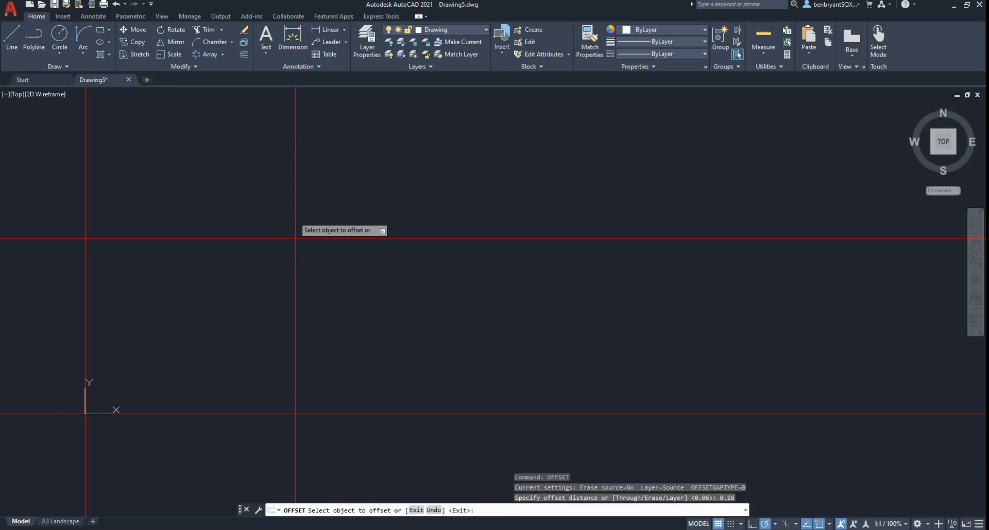
{"action": "left_click", "coordinate": [295, 223]}
{"action": "left_click", "coordinate": [353, 240]}
{"action": "key", "text": "Escape"}
Check detail A of the rack in the PDF for the tooth flank angle, flank length and gap width, and return to AutoCAD.
{"action": "key", "text": "alt+Tab"}
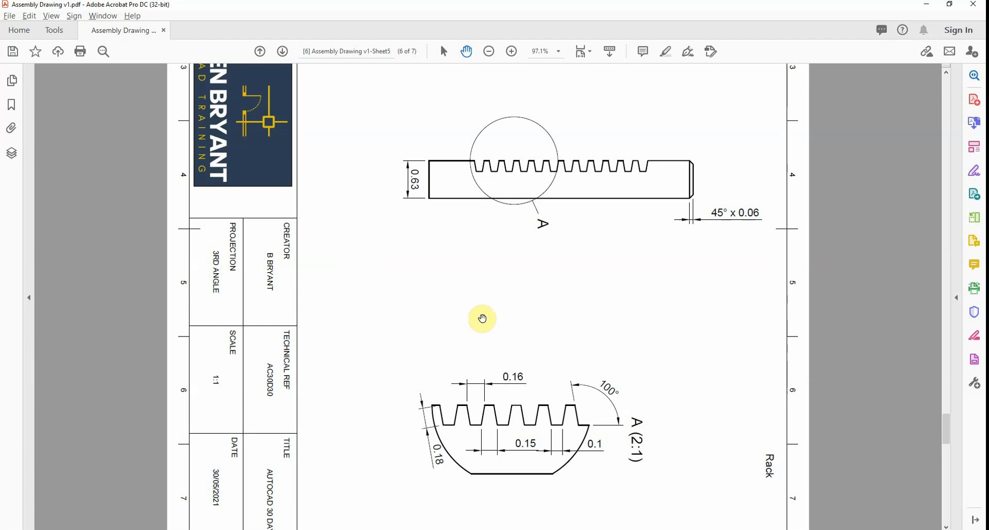
{"action": "key", "text": "alt+Tab"}
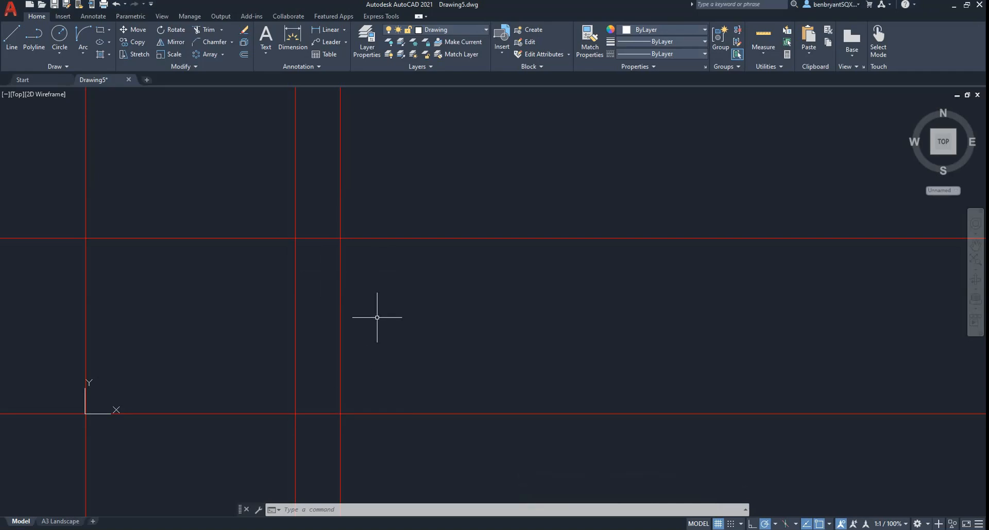
{"action": "scroll", "coordinate": [356, 311], "scroll_direction": "down", "scroll_amount": 2}
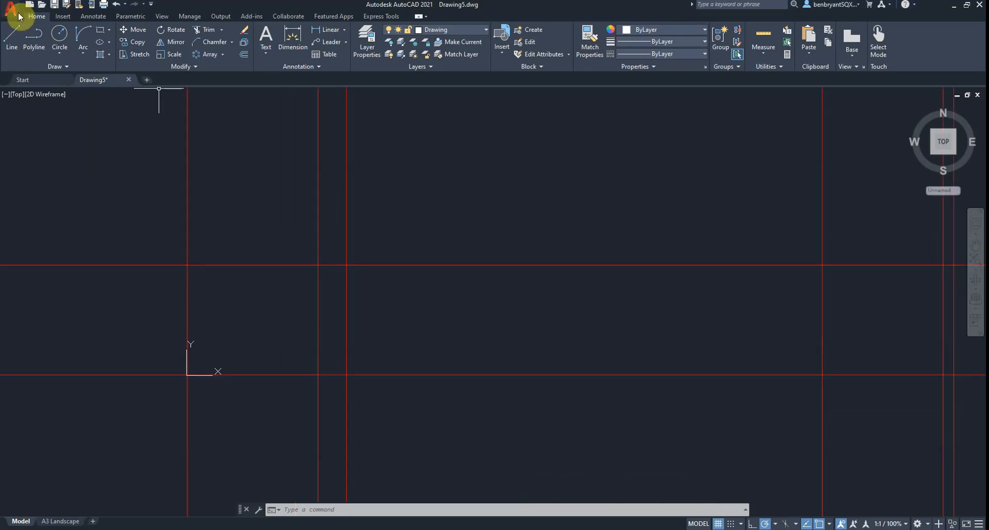
{"action": "left_click", "coordinate": [10, 38]}
{"action": "key", "text": "alt+Tab"}
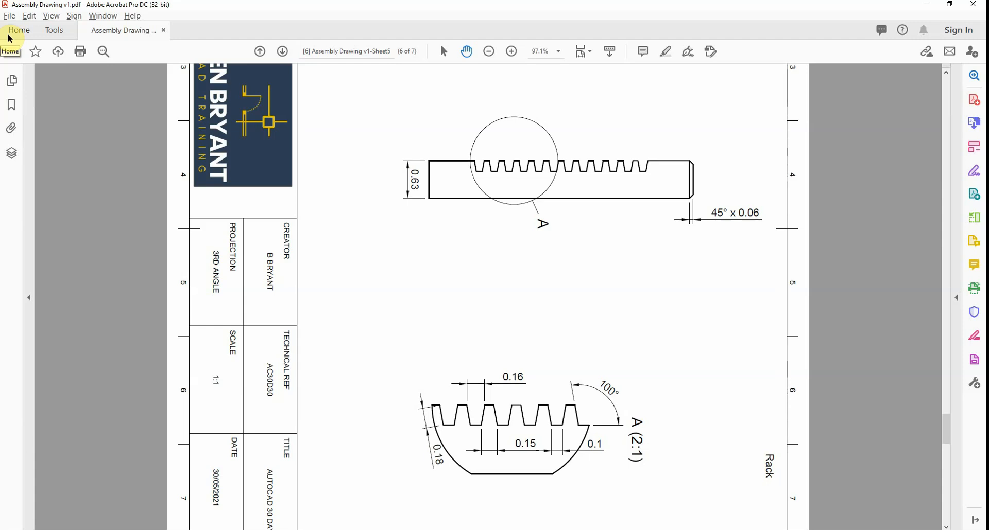
{"action": "key", "text": "alt+Tab"}
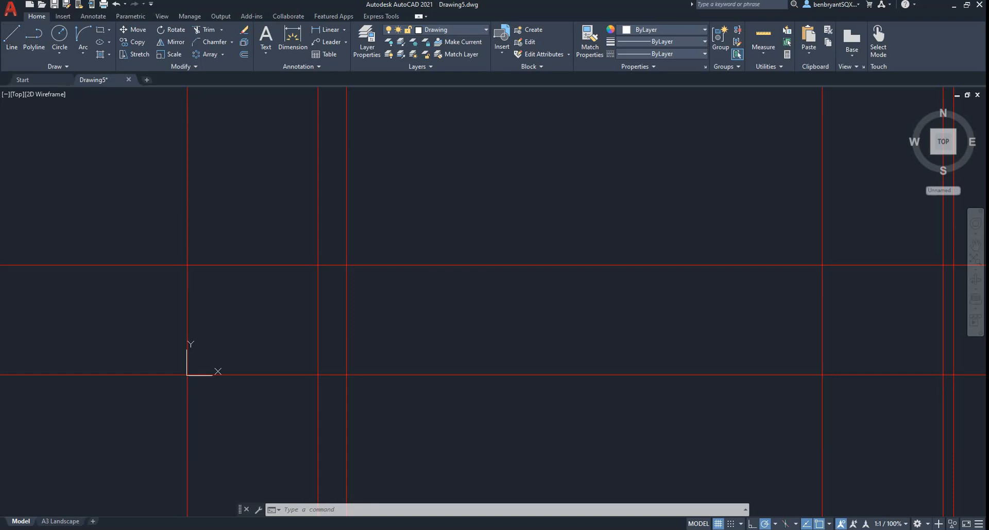
{"action": "key", "text": "alt+Tab"}
{"action": "key", "text": "alt+Tab"}
{"action": "type", "text": "o"}
{"action": "key", "text": "Return"}
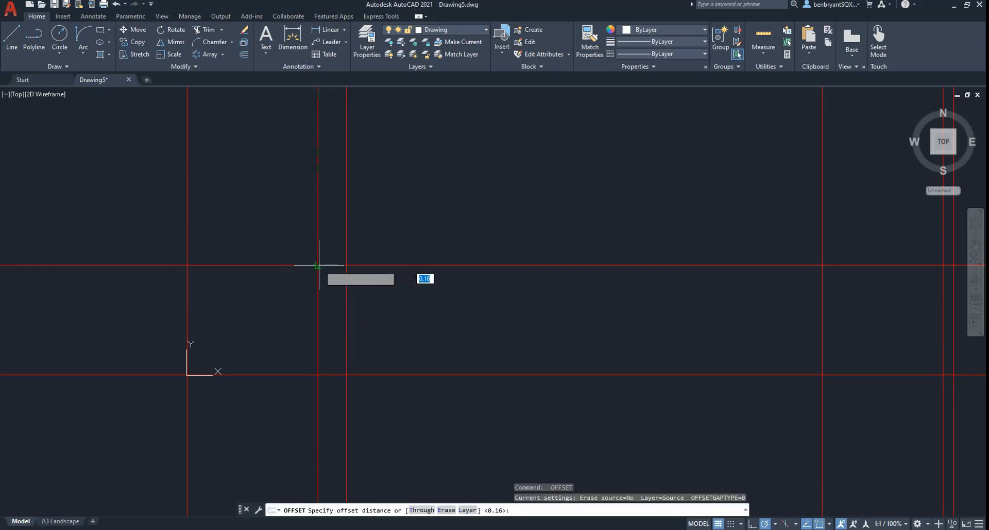
{"action": "left_click", "coordinate": [318, 265]}
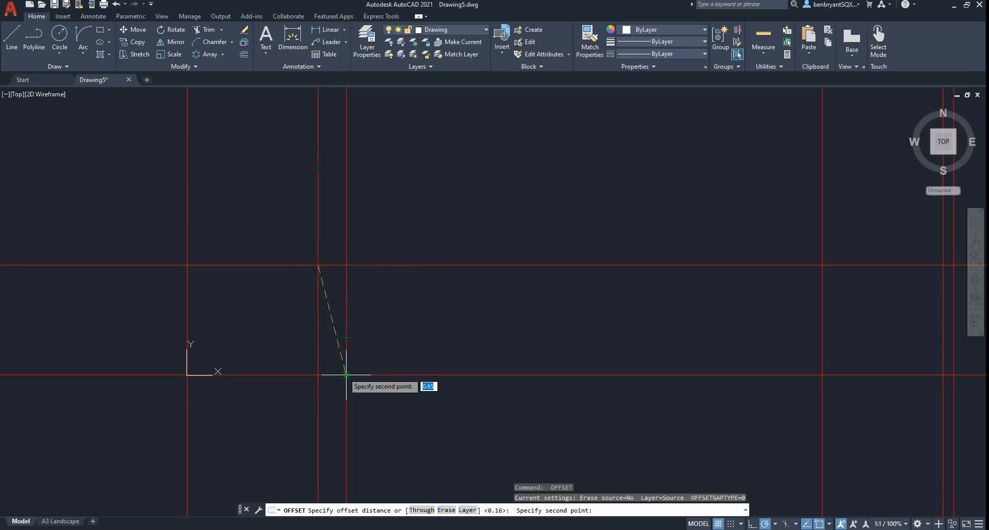
{"action": "key", "text": "Escape"}
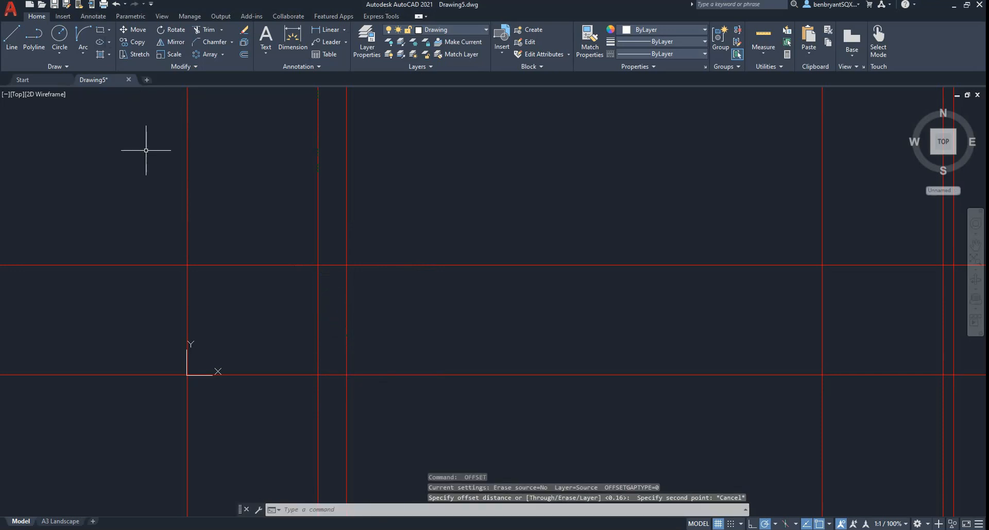
{"action": "type", "text": "xline"}
{"action": "key", "text": "Return"}
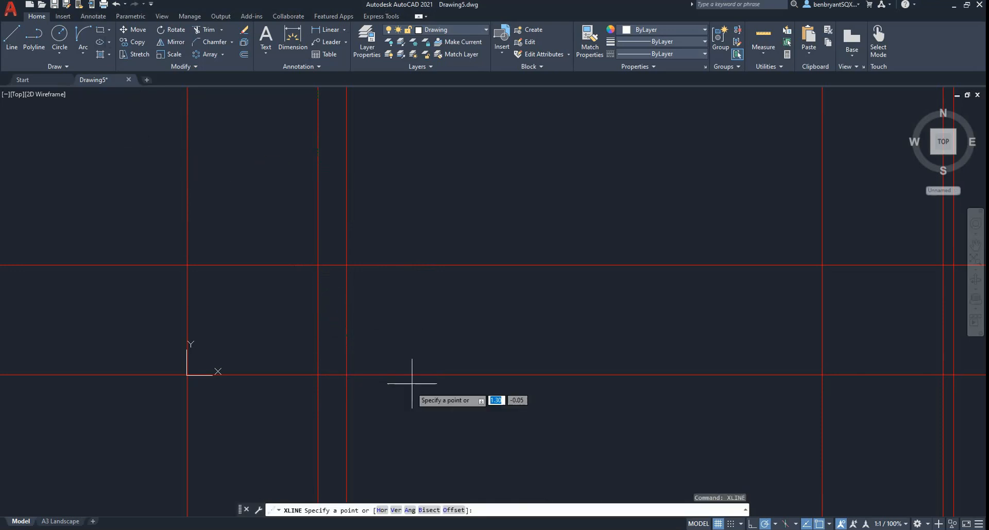
{"action": "left_click", "coordinate": [346, 375]}
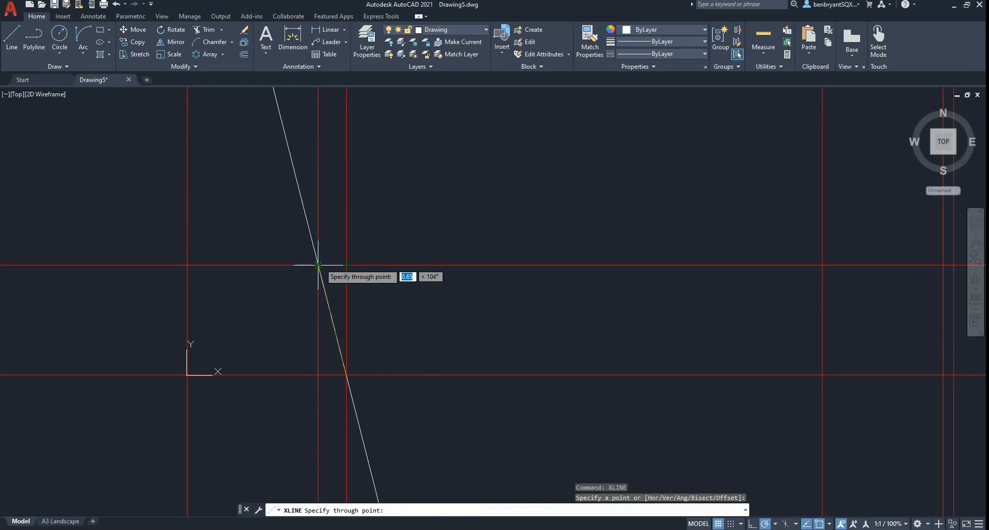
{"action": "key", "text": "Escape"}
Draw a construction line at 100° through the intersection of the left tooth limit line and the upper horizontal line.
{"action": "key", "text": "Return"}
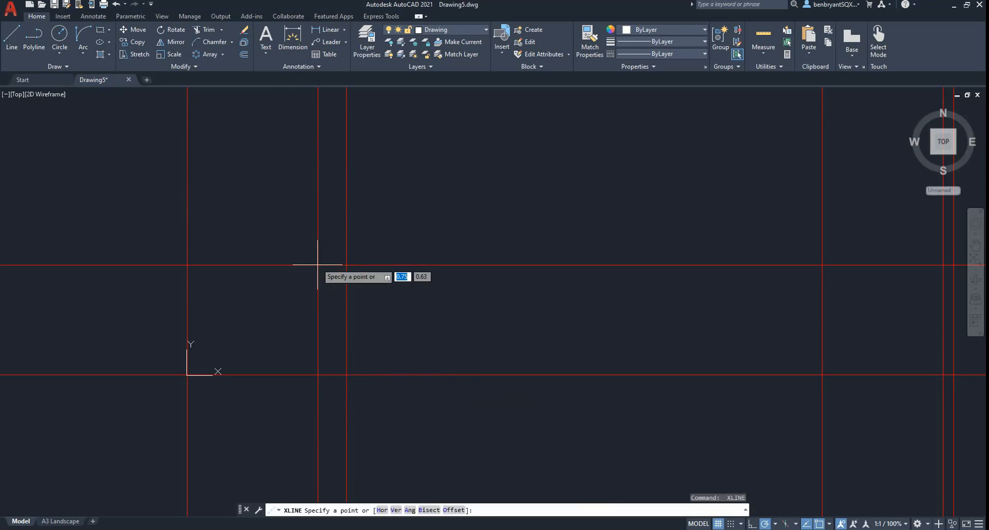
{"action": "left_click", "coordinate": [318, 265]}
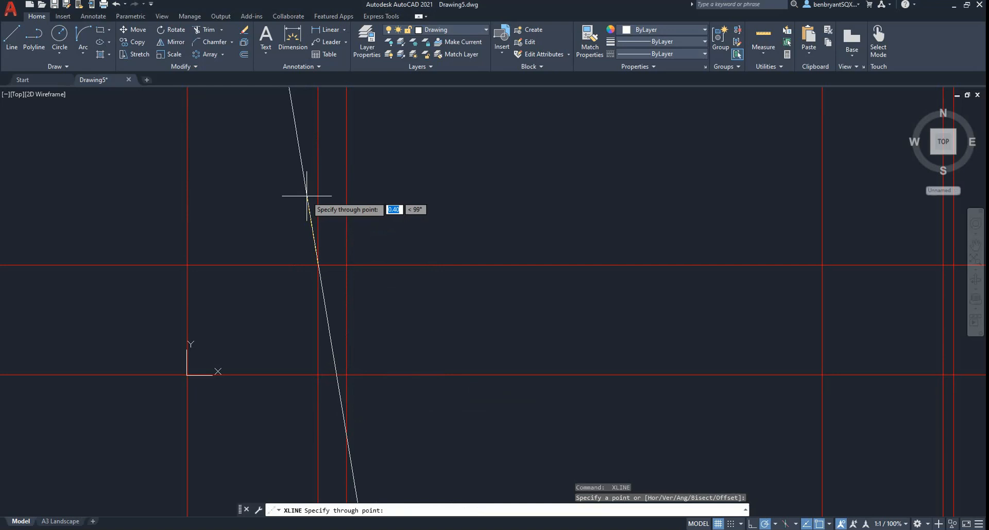
{"action": "type", "text": "100"}
{"action": "key", "text": "Return"}
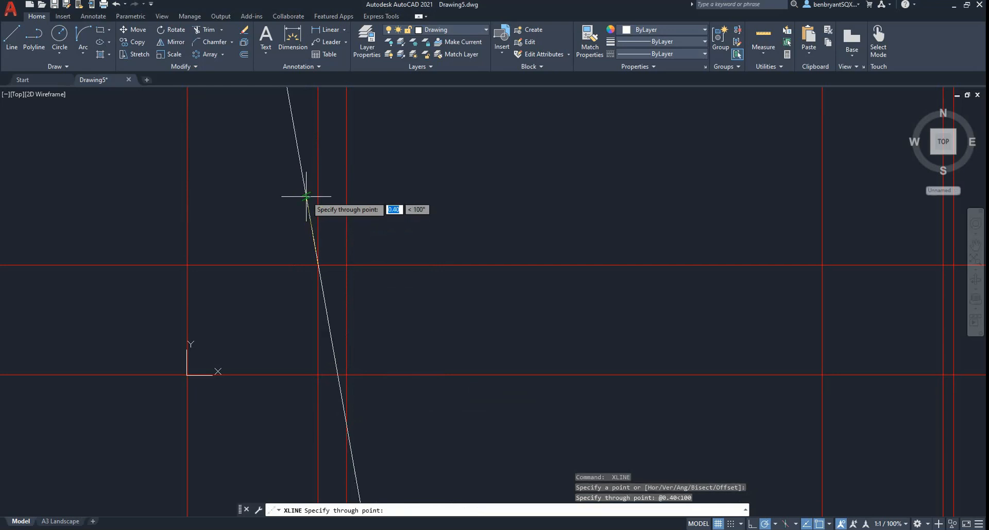
{"action": "key", "text": "Escape"}
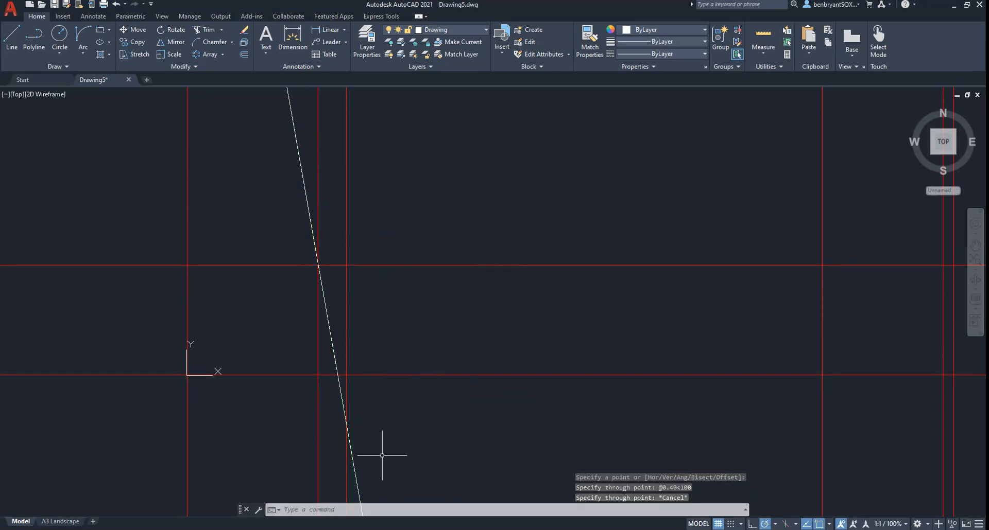
{"action": "left_click", "coordinate": [15, 40]}
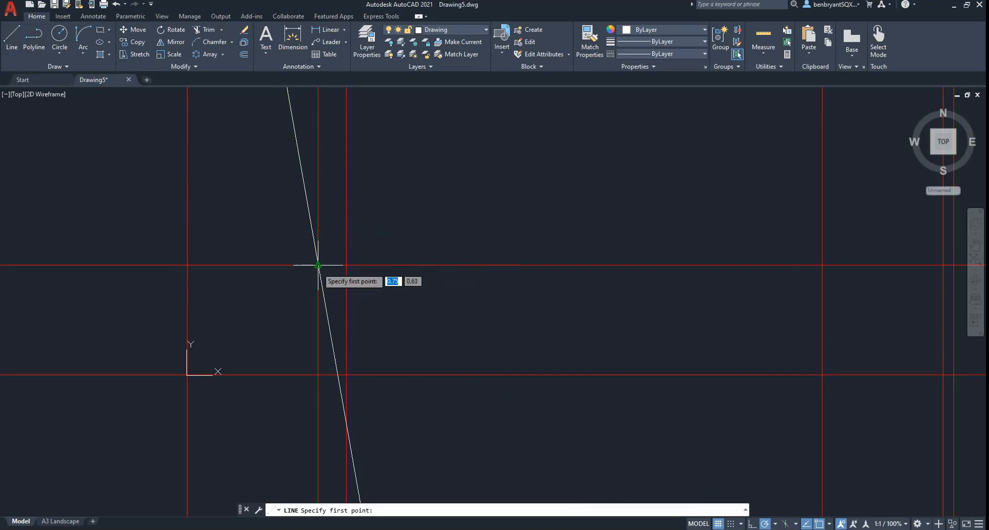
{"action": "key", "text": "Escape"}
{"action": "left_click", "coordinate": [329, 297]}
{"action": "key", "text": "Escape"}
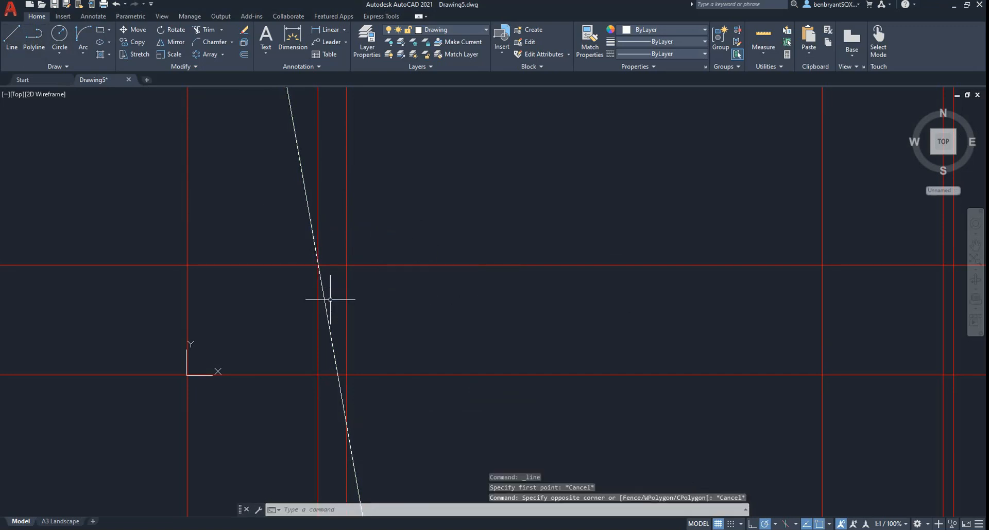
Move the angled construction line to the Construction layer.
{"action": "left_click", "coordinate": [327, 306]}
{"action": "left_click", "coordinate": [442, 29]}
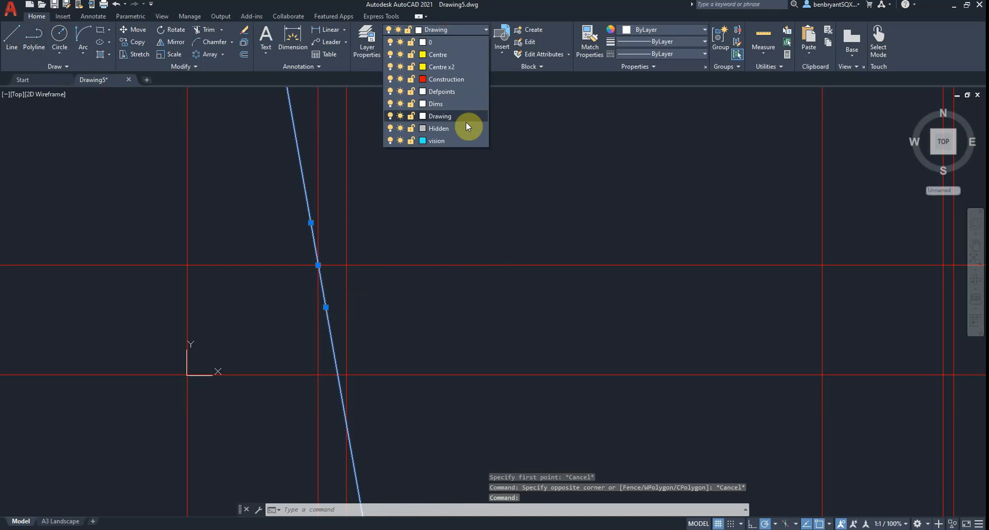
{"action": "left_click", "coordinate": [444, 82]}
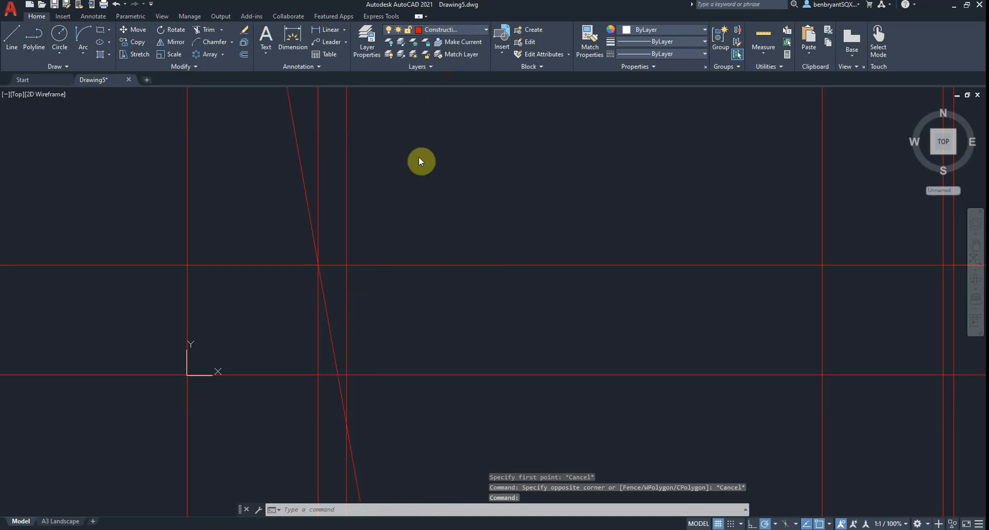
{"action": "key", "text": "Escape"}
Draw a 0.18 flank line down along the angled construction line, starting where it meets the upper horizontal line.
{"action": "left_click", "coordinate": [11, 38]}
{"action": "left_click", "coordinate": [318, 266]}
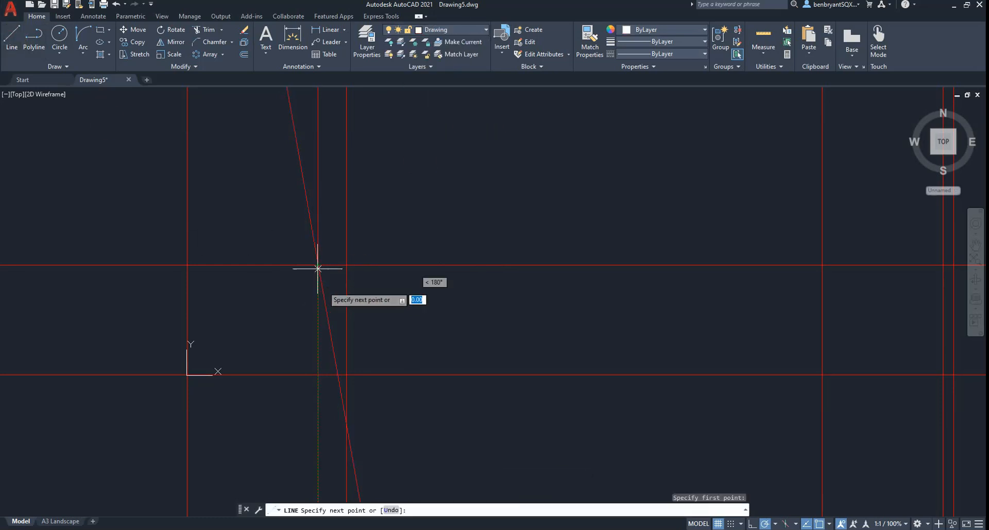
{"action": "type", "text": "0"}
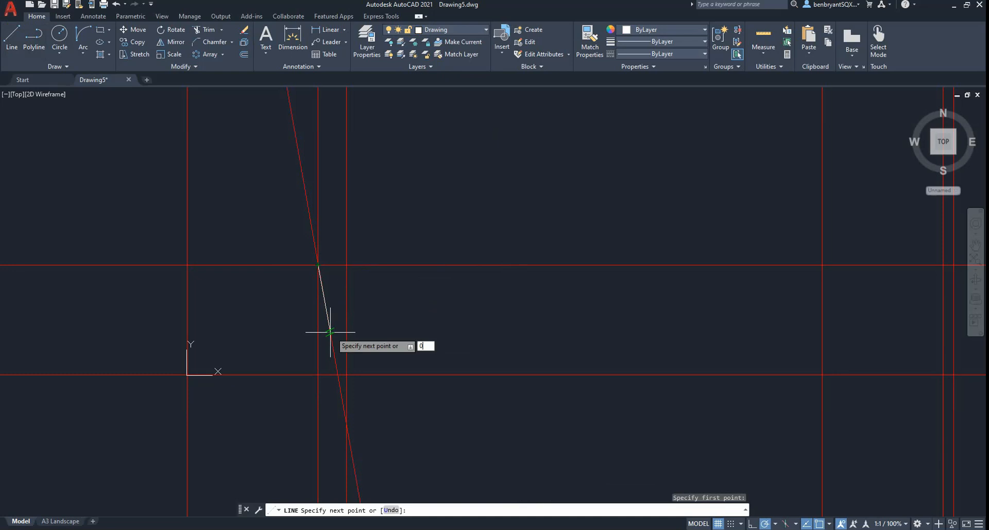
{"action": "key", "text": "alt+Tab"}
{"action": "key", "text": "alt+Tab"}
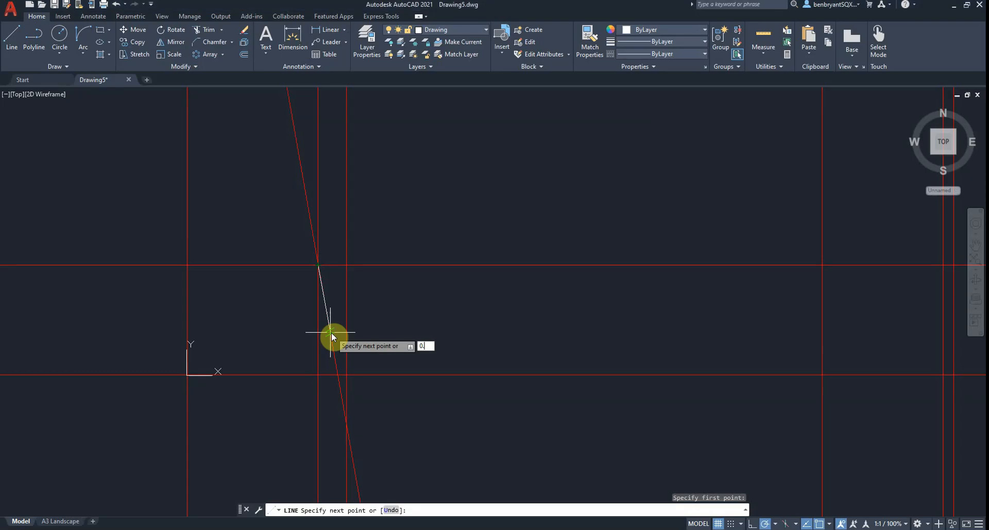
{"action": "key", "text": "Return"}
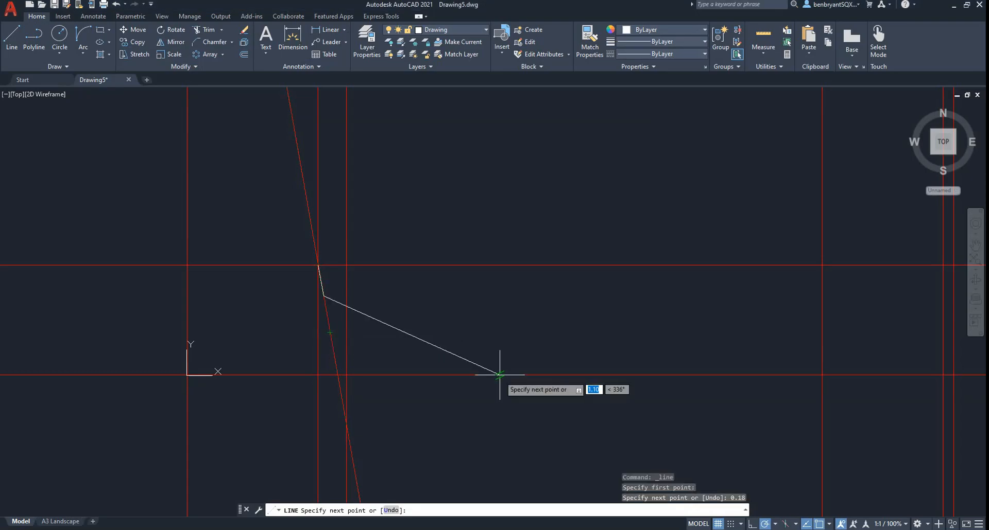
{"action": "scroll", "coordinate": [383, 296], "scroll_direction": "up", "scroll_amount": 4}
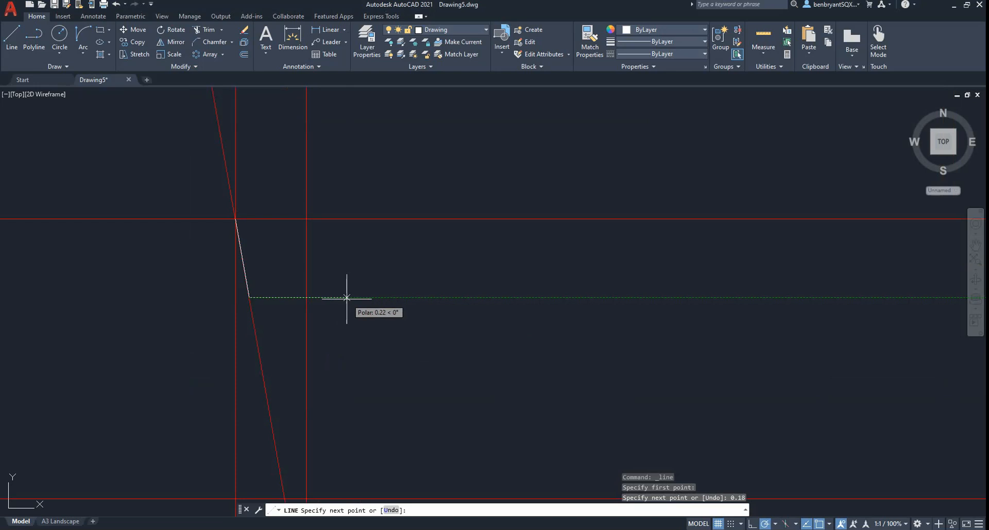
{"action": "middle_click_drag", "start_coordinate": [349, 294], "coordinate": [463, 309]}
{"action": "key", "text": "Escape"}
Recheck detail A in the PDF, and offset the left tooth limit line 0.08 to the right in AutoCAD.
{"action": "key", "text": "alt+Tab"}
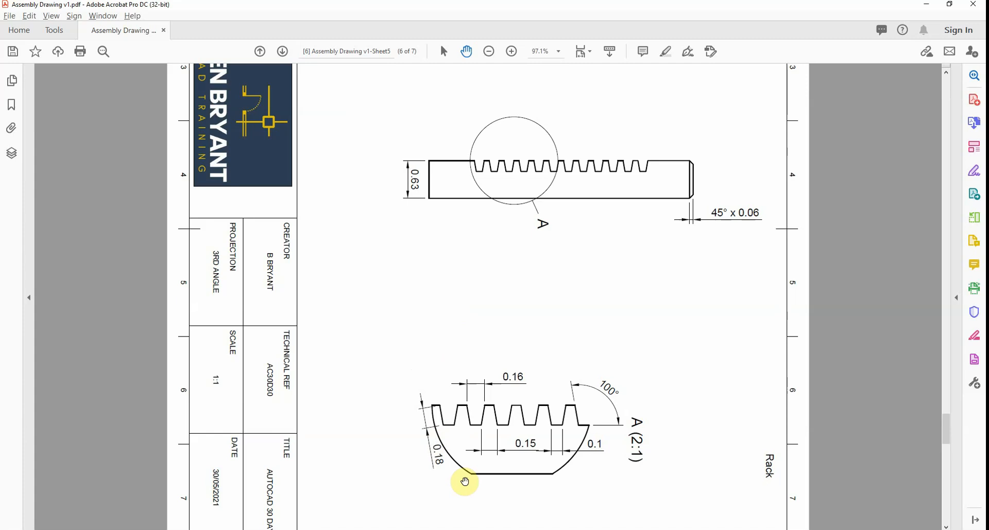
{"action": "key", "text": "alt+Tab"}
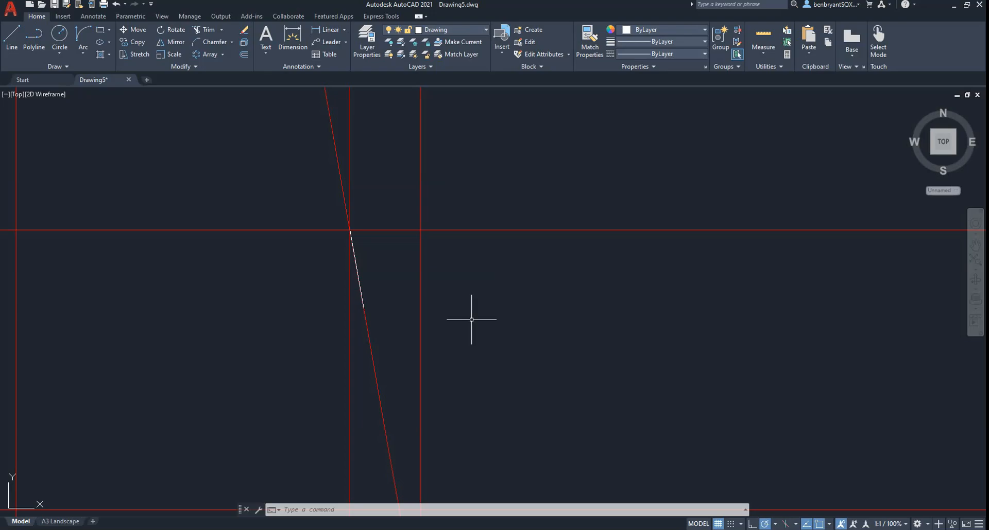
{"action": "key", "text": "Escape"}
{"action": "key", "text": "alt+Tab"}
{"action": "key", "text": "alt+Tab"}
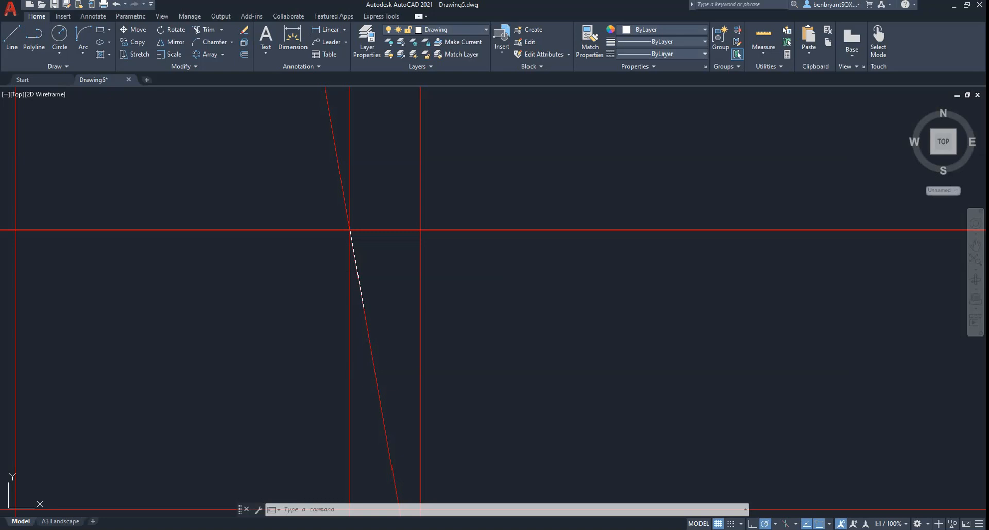
{"action": "type", "text": "offset"}
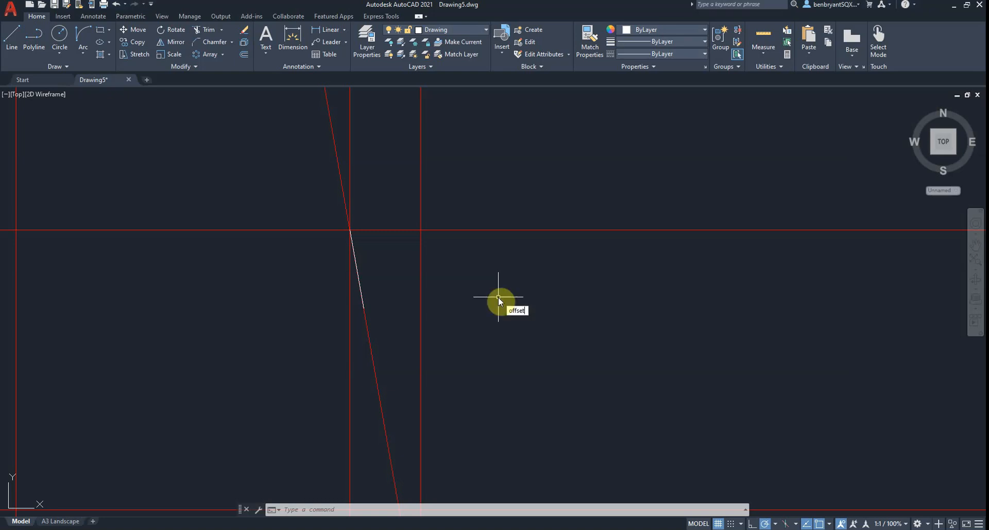
{"action": "key", "text": "Return"}
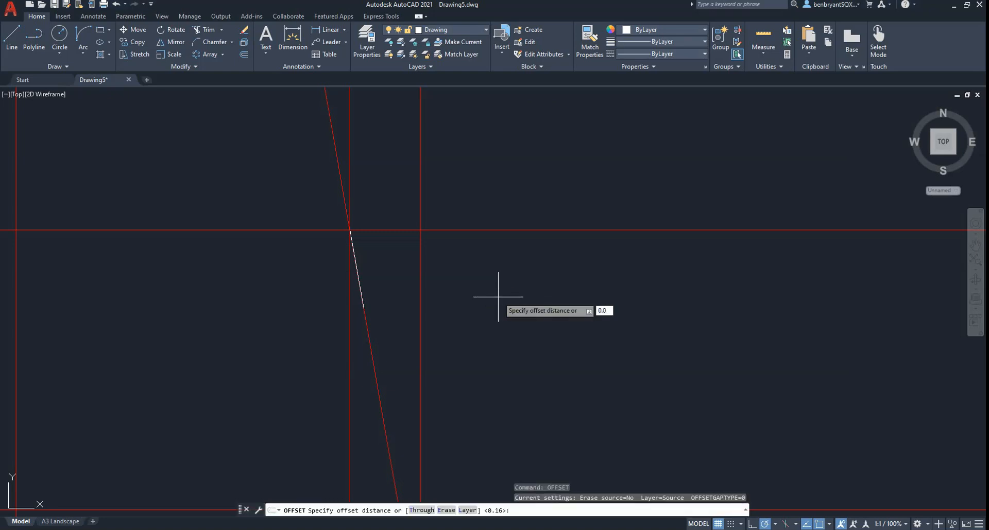
{"action": "type", "text": "0.08"}
{"action": "key", "text": "Return"}
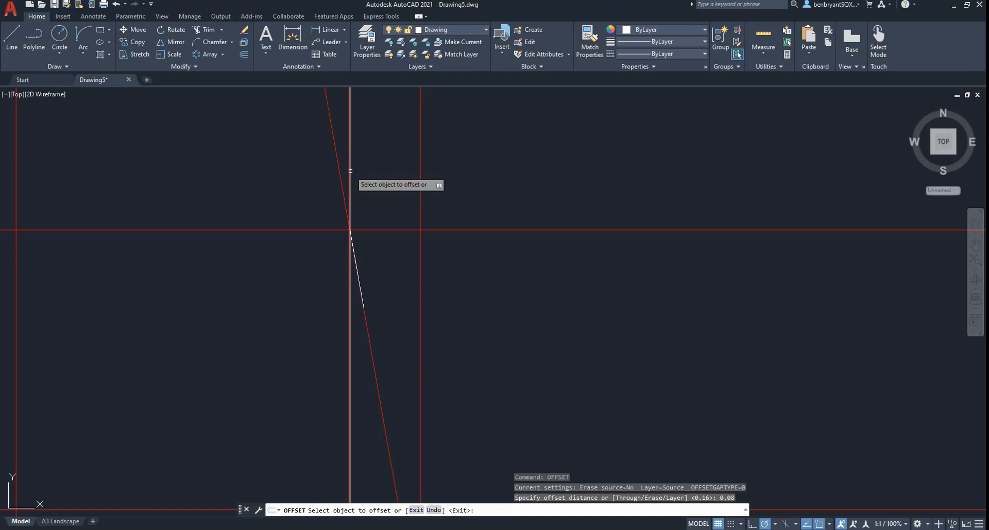
{"action": "left_click", "coordinate": [350, 195]}
{"action": "left_click", "coordinate": [359, 168]}
{"action": "key", "text": "Escape"}
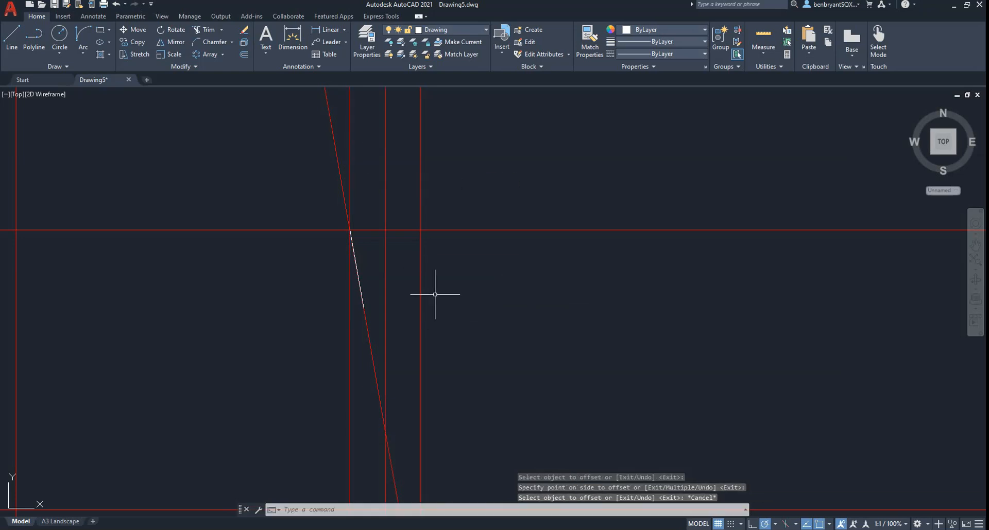
Mirror the angled flank line about the middle vertical construction line of the tooth gap, keeping the original.
{"action": "type", "text": "mir"}
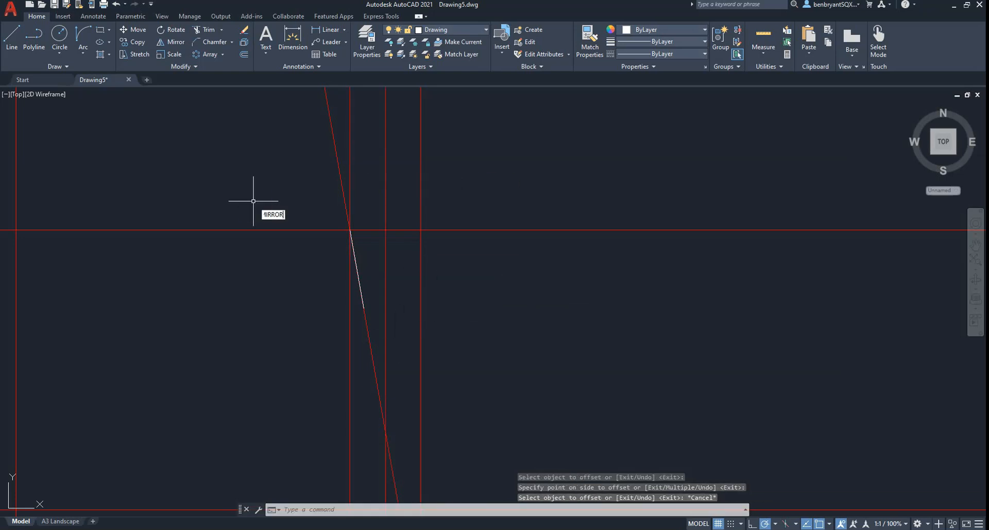
{"action": "key", "text": "Return"}
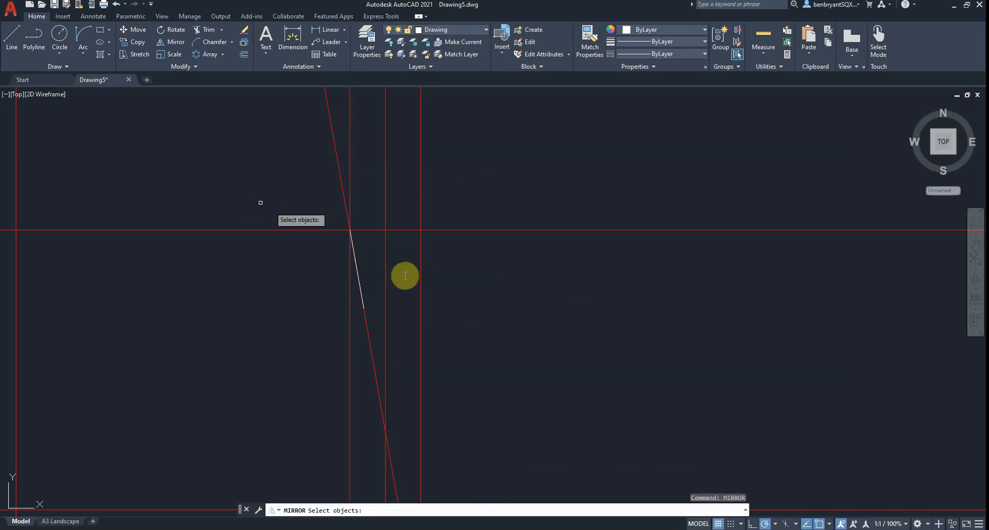
{"action": "left_click", "coordinate": [358, 281]}
{"action": "key", "text": "Return"}
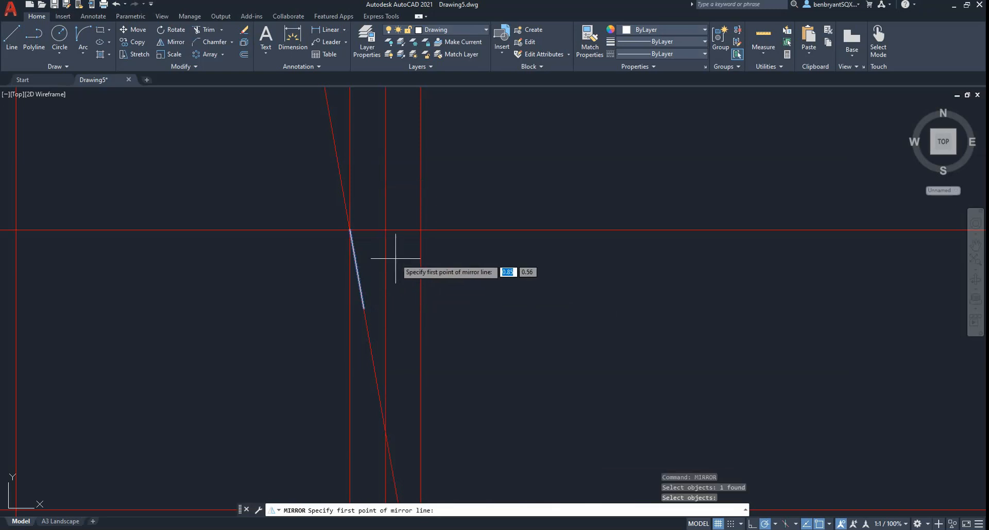
{"action": "left_click", "coordinate": [386, 230]}
{"action": "left_click", "coordinate": [386, 206]}
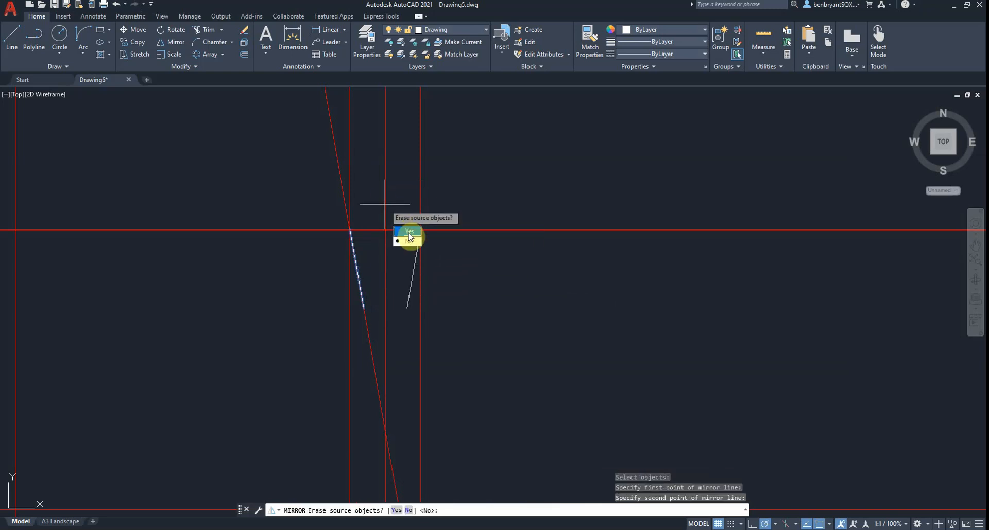
{"action": "left_click", "coordinate": [409, 237]}
Draw a line joining the lower ends of the two angled flanks to close the base of the tooth gap.
{"action": "left_click", "coordinate": [5, 43]}
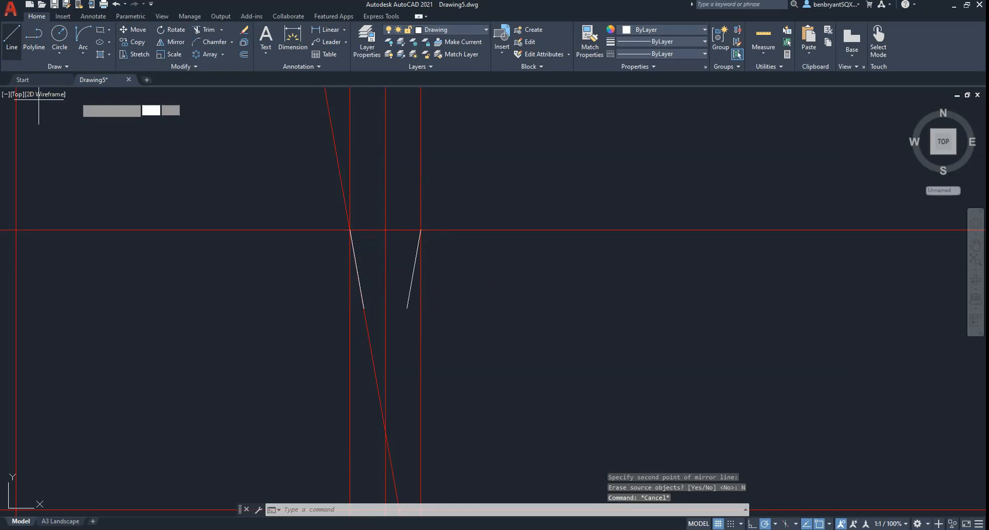
{"action": "left_click", "coordinate": [364, 308]}
{"action": "left_click", "coordinate": [407, 308]}
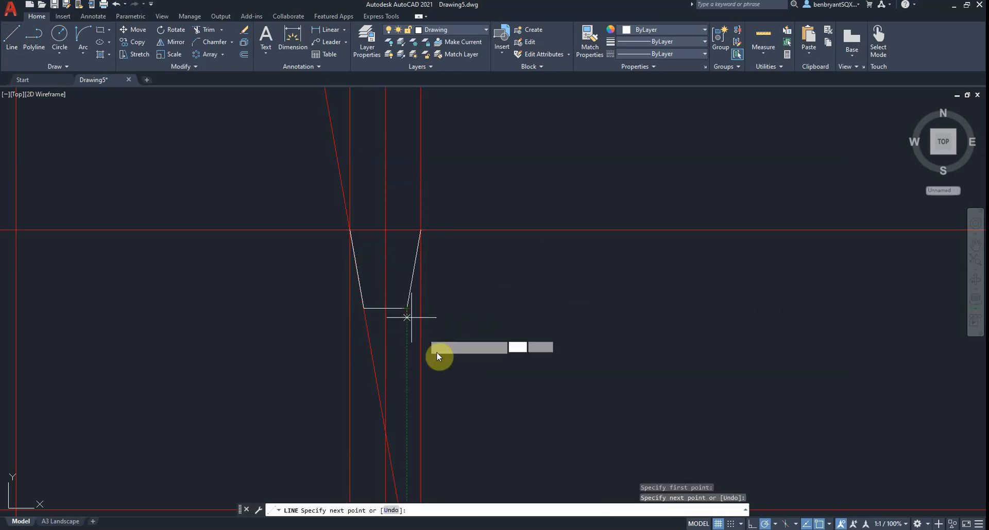
{"action": "key", "text": "Escape"}
Measure the width of the tooth gap's base with a temporary linear dimension, without placing it.
{"action": "left_click", "coordinate": [328, 29]}
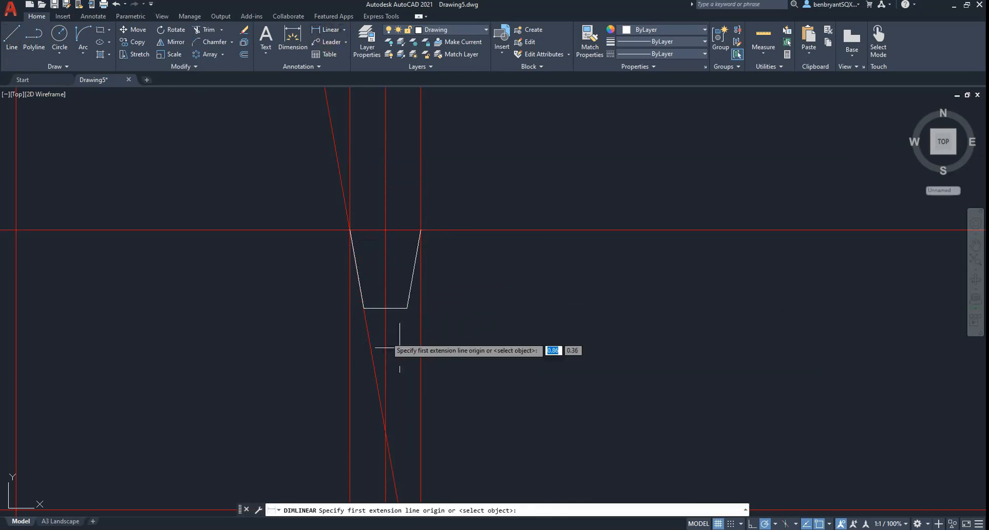
{"action": "left_click", "coordinate": [364, 308]}
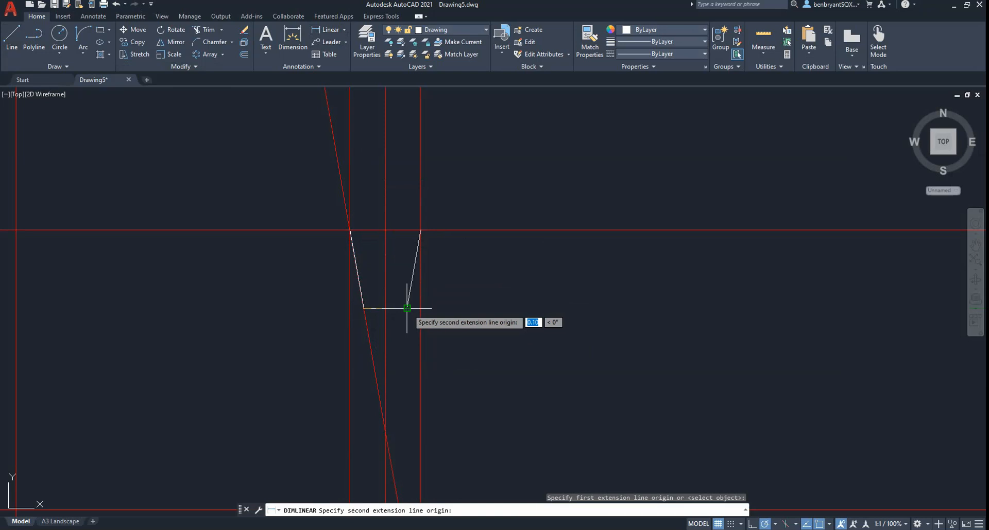
{"action": "left_click", "coordinate": [407, 308]}
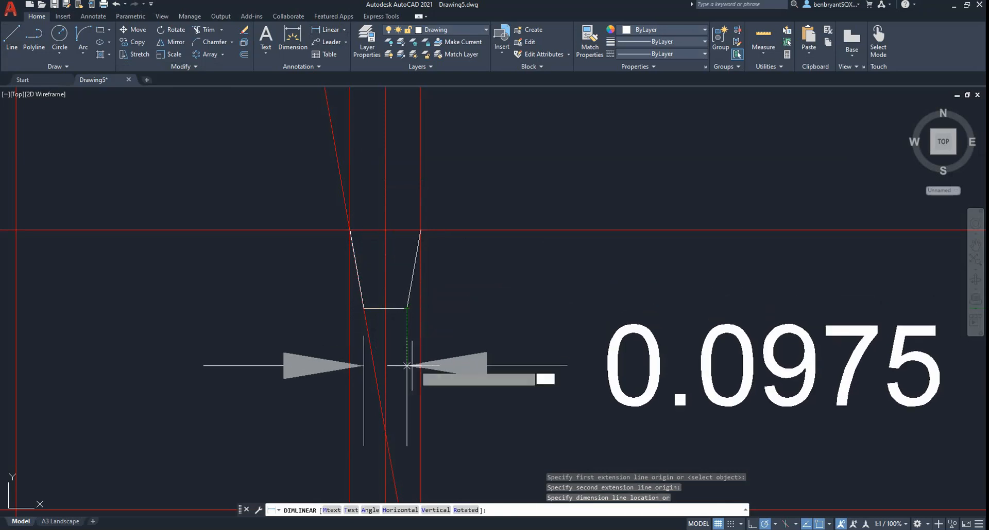
{"action": "key", "text": "Escape"}
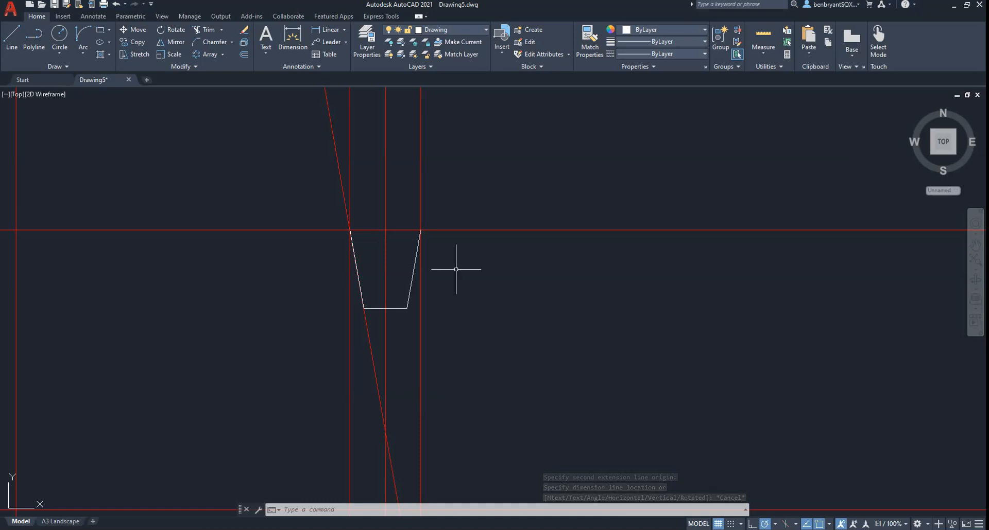
Try to path-array the three tooth gap lines along the upper horizontal construction line.
{"action": "scroll", "coordinate": [435, 316], "scroll_direction": "down", "scroll_amount": 4}
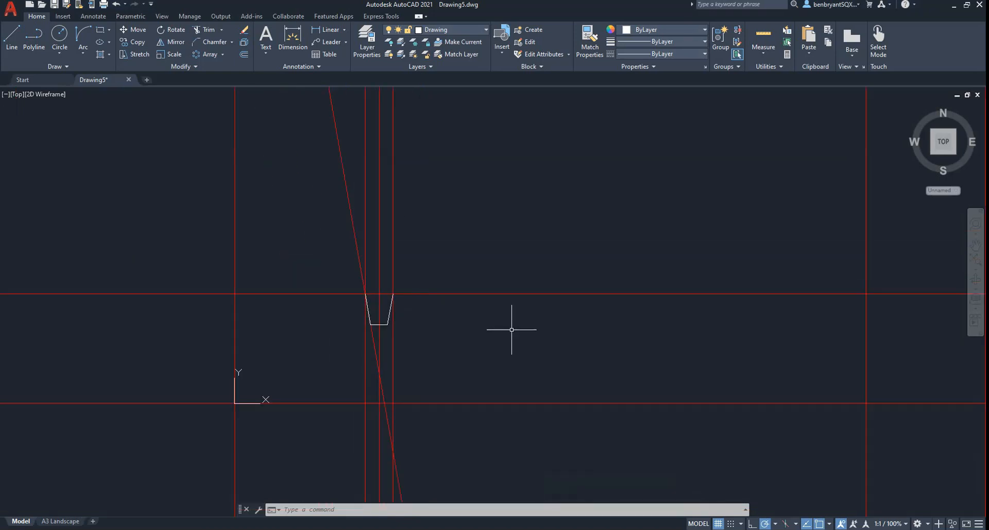
{"action": "left_click", "coordinate": [225, 55]}
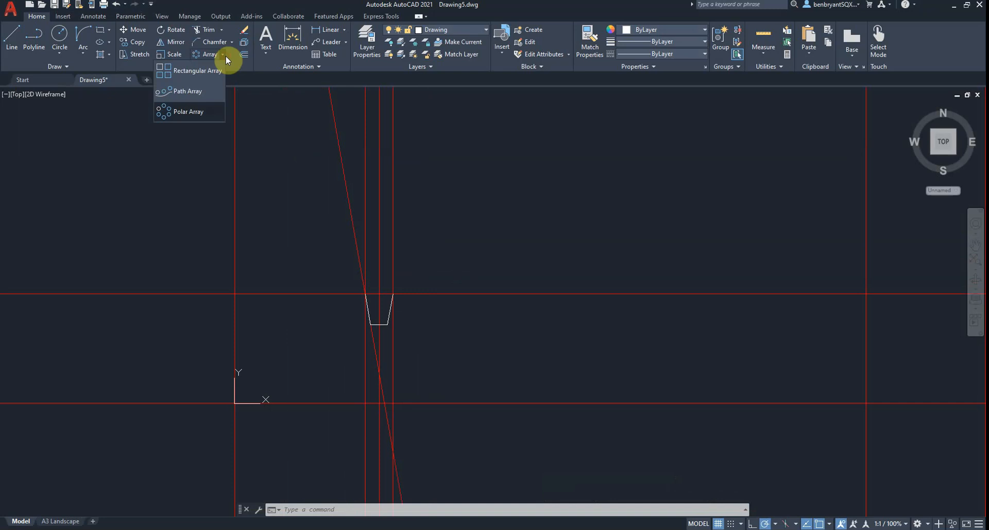
{"action": "left_click", "coordinate": [206, 91]}
{"action": "left_click", "coordinate": [325, 267]}
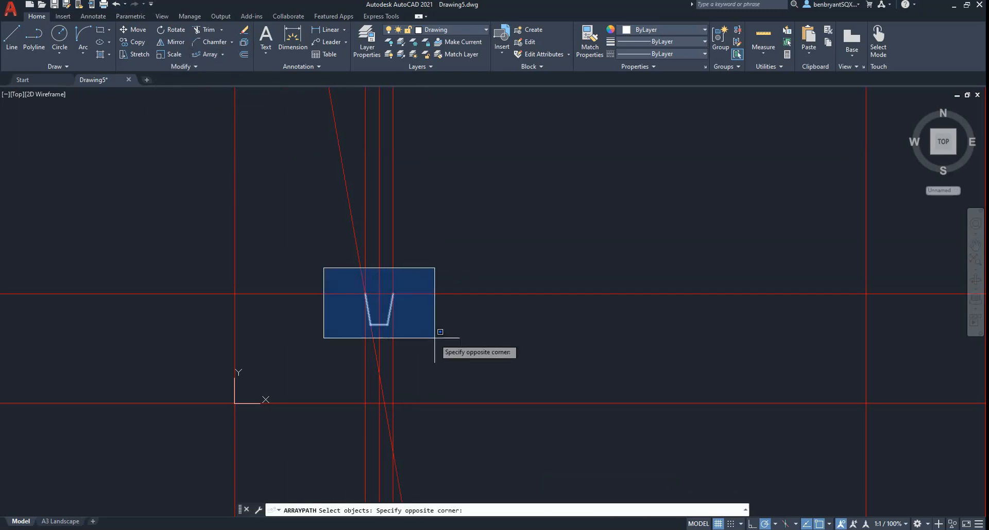
{"action": "left_click", "coordinate": [435, 338]}
{"action": "key", "text": "Return"}
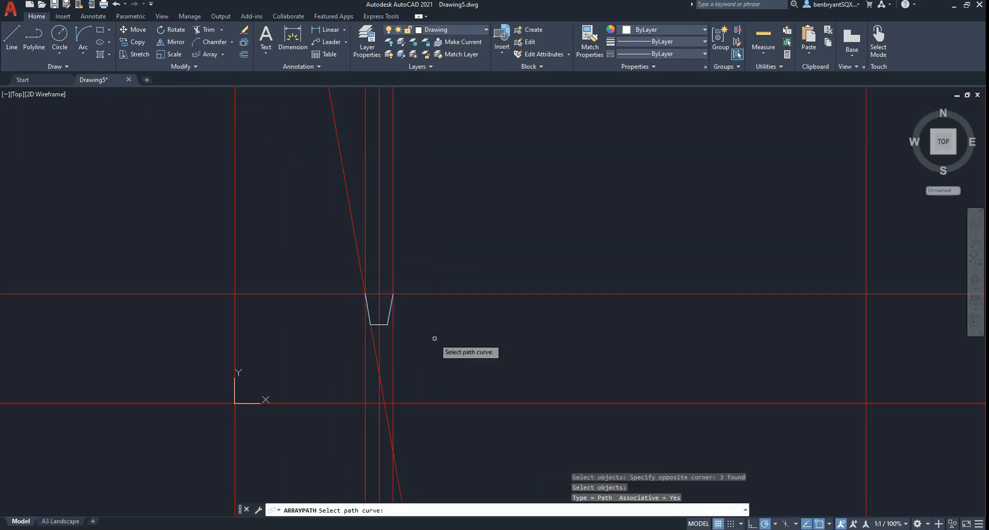
{"action": "left_click", "coordinate": [455, 295]}
{"action": "middle_click_drag", "start_coordinate": [493, 333], "coordinate": [390, 317]}
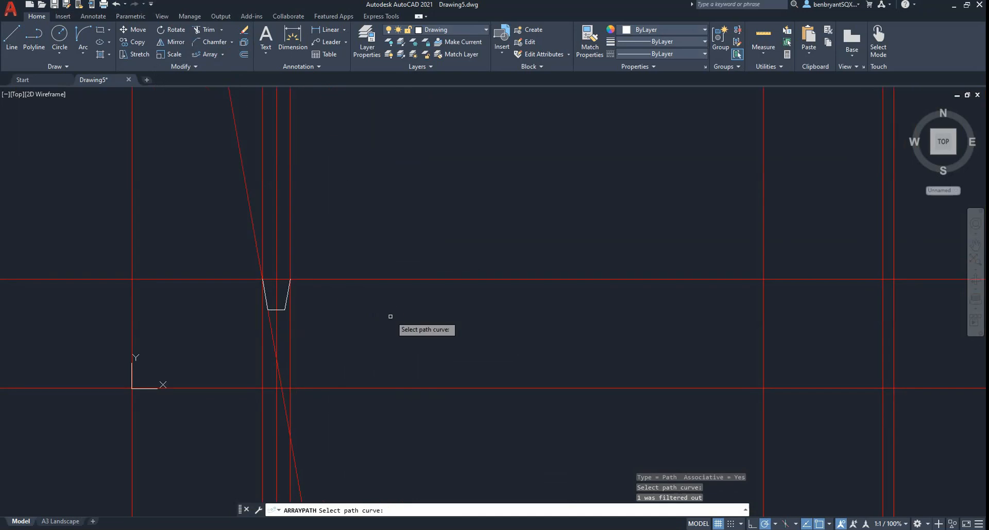
{"action": "left_click", "coordinate": [392, 280]}
{"action": "left_click", "coordinate": [32, 40]}
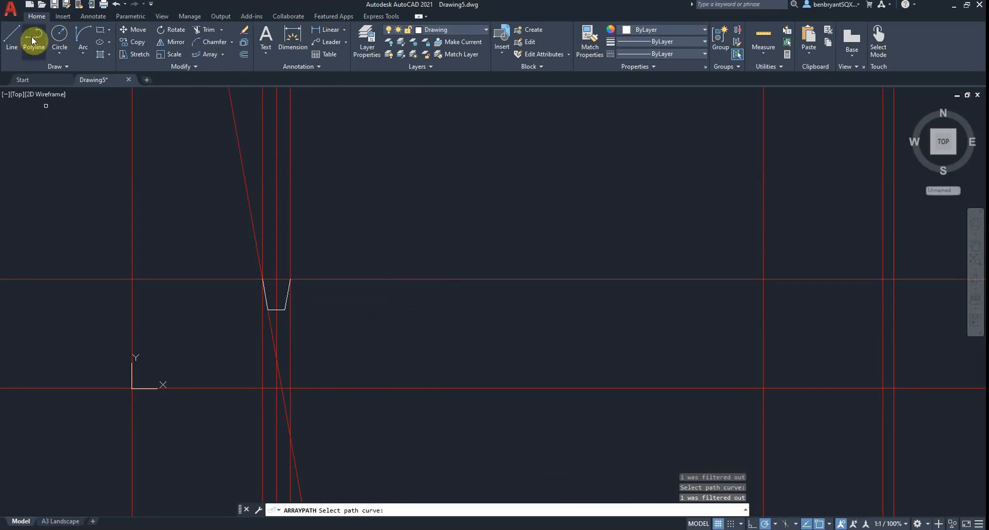
{"action": "left_click", "coordinate": [10, 36]}
{"action": "key", "text": "Escape"}
{"action": "middle_click_drag", "start_coordinate": [138, 356], "coordinate": [241, 370]}
{"action": "middle_click_drag", "start_coordinate": [485, 422], "coordinate": [360, 424]}
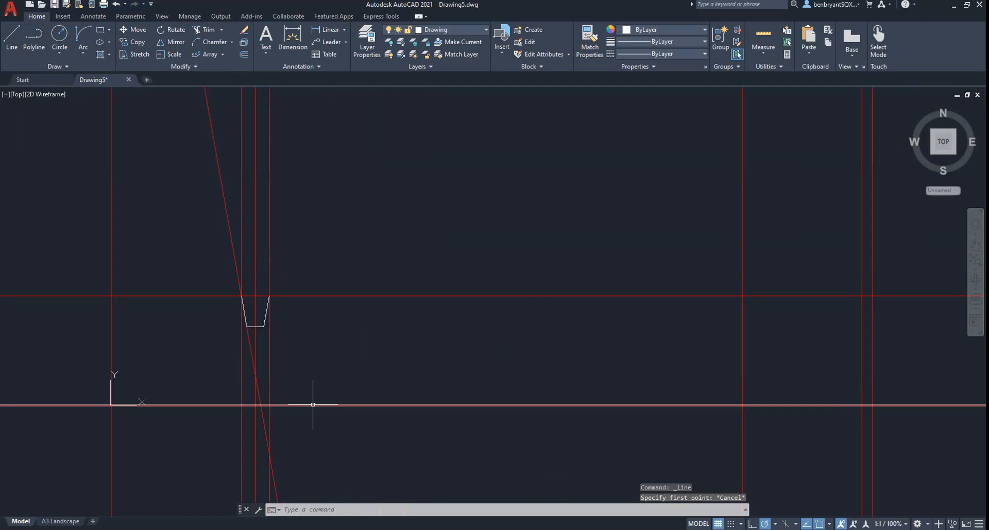
{"action": "key", "text": "Return"}
{"action": "key", "text": "Escape"}
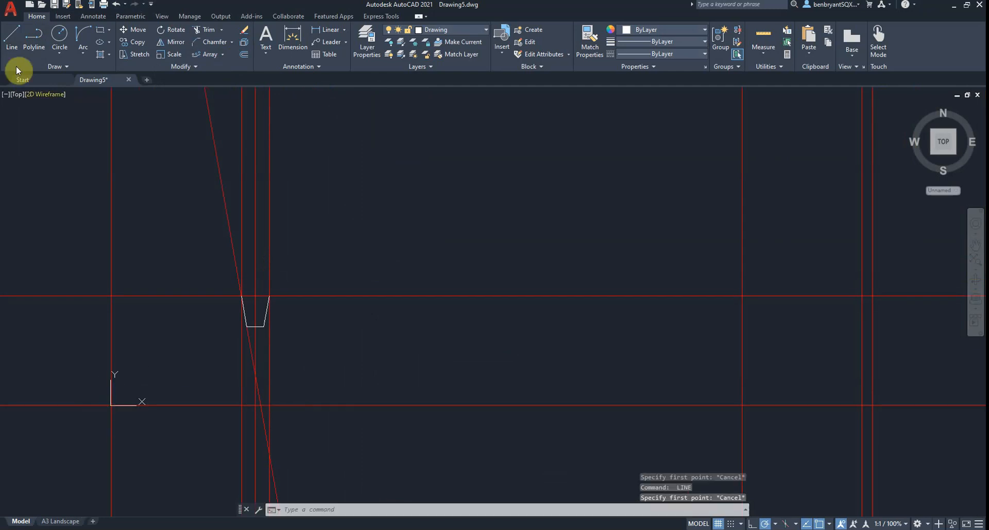
{"action": "left_click", "coordinate": [16, 42]}
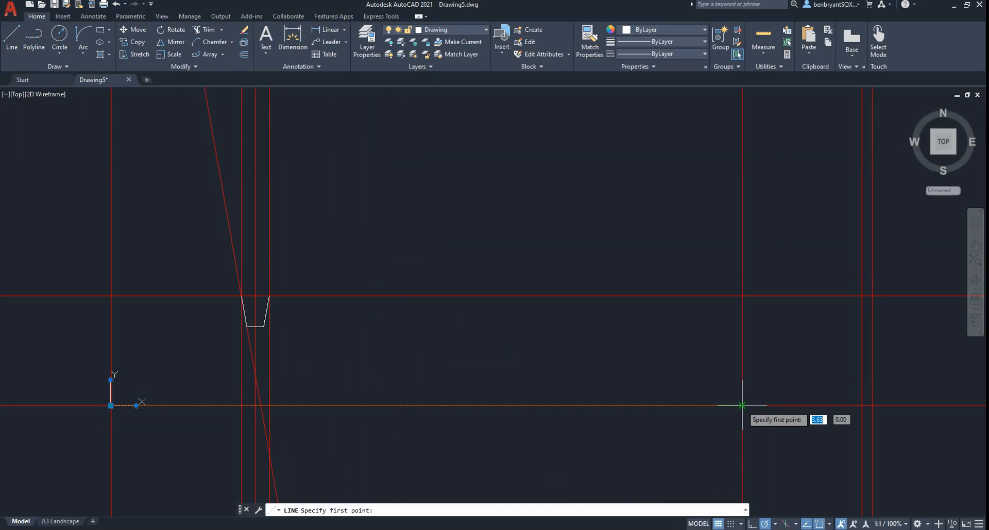
{"action": "left_click", "coordinate": [871, 405]}
{"action": "key", "text": "Escape"}
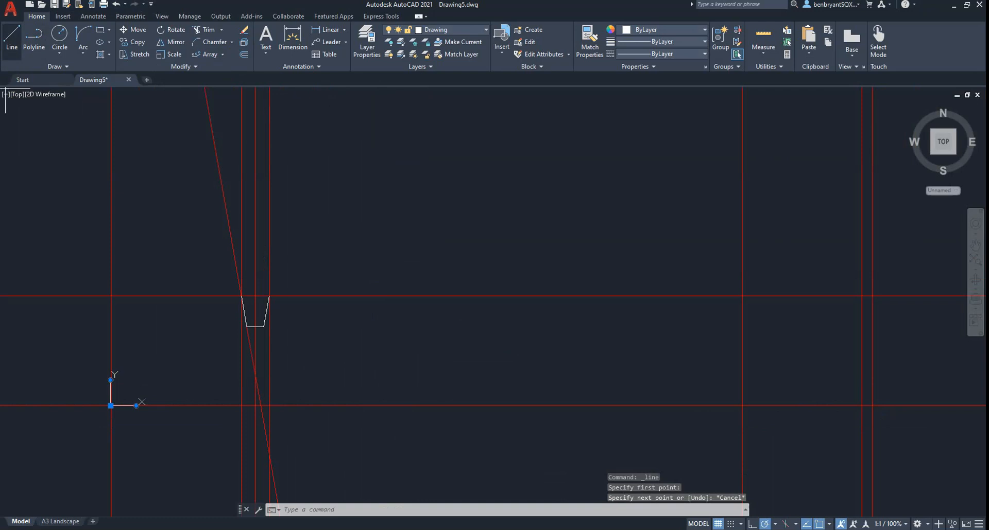
Draw the rack's bottom edge from 0,0 along the lower horizontal construction line to the rightmost vertical construction line.
{"action": "key", "text": "space"}
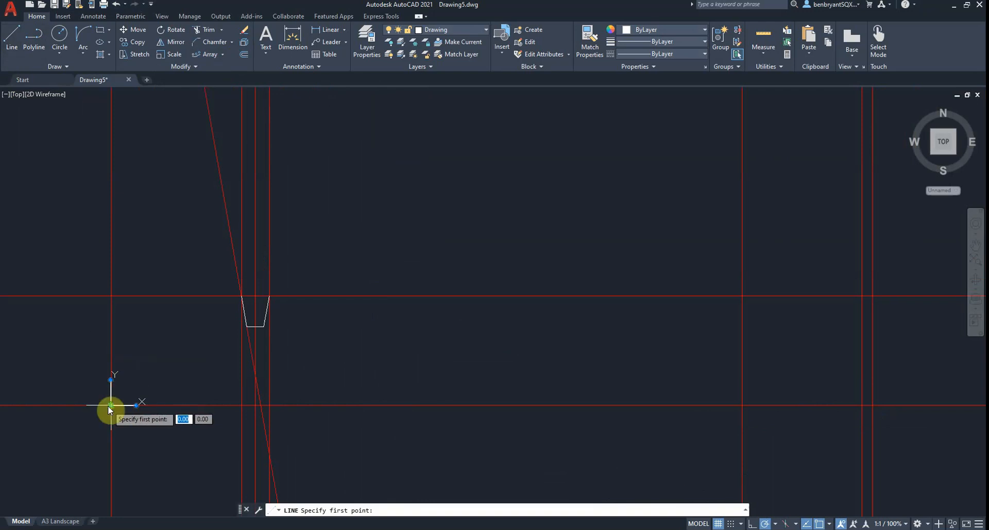
{"action": "type", "text": "0,0"}
{"action": "key", "text": "Return"}
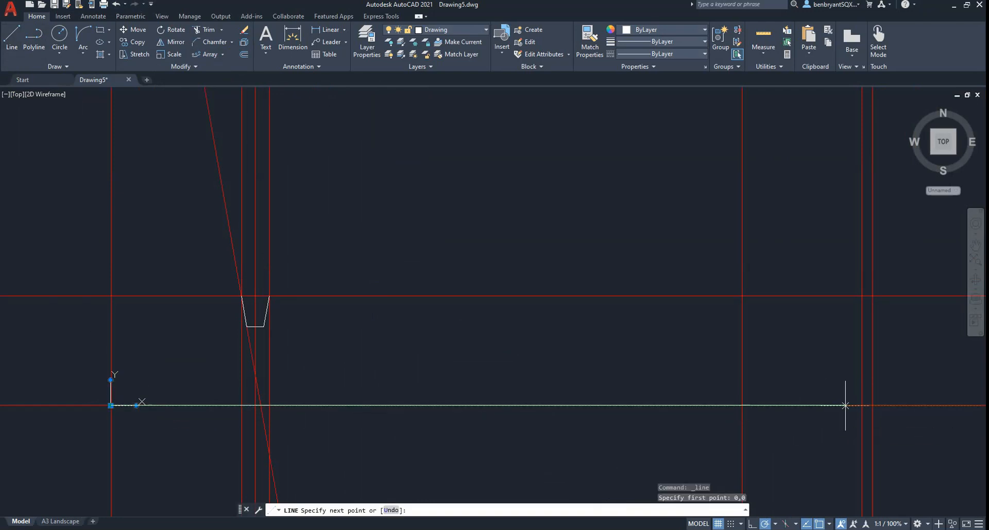
{"action": "left_click", "coordinate": [872, 406]}
{"action": "key", "text": "Escape"}
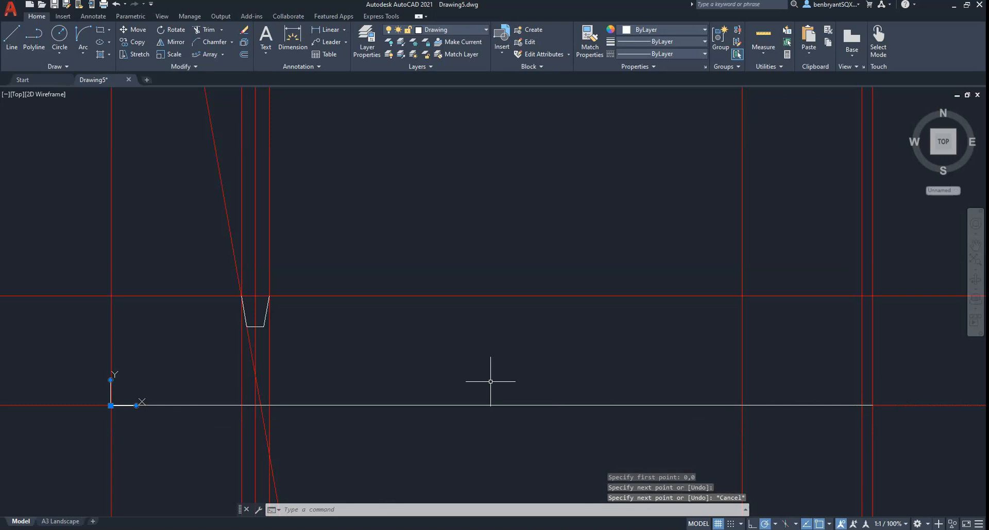
Create a path array of the three tooth gap lines, using the new bottom edge line as the path.
{"action": "left_click", "coordinate": [200, 54]}
{"action": "left_click", "coordinate": [214, 242]}
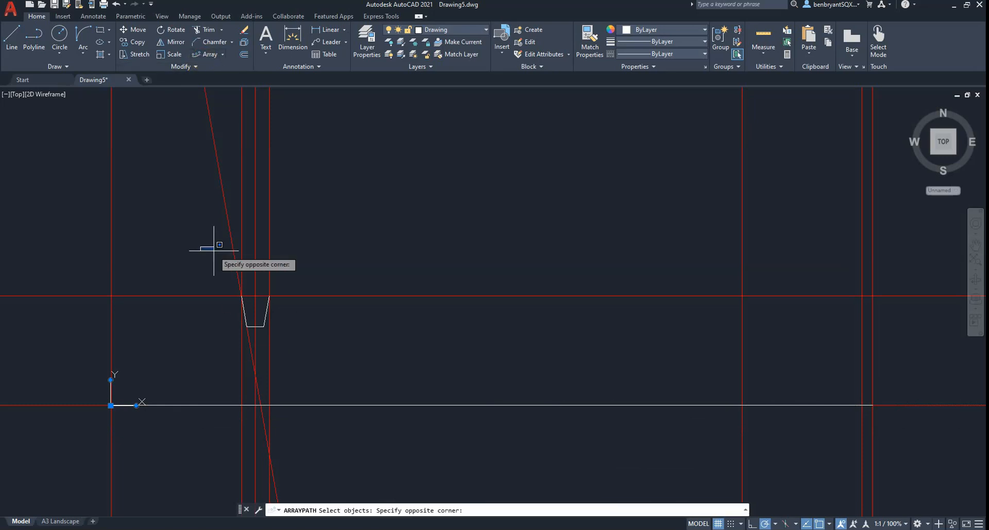
{"action": "left_click", "coordinate": [292, 346]}
{"action": "key", "text": "Return"}
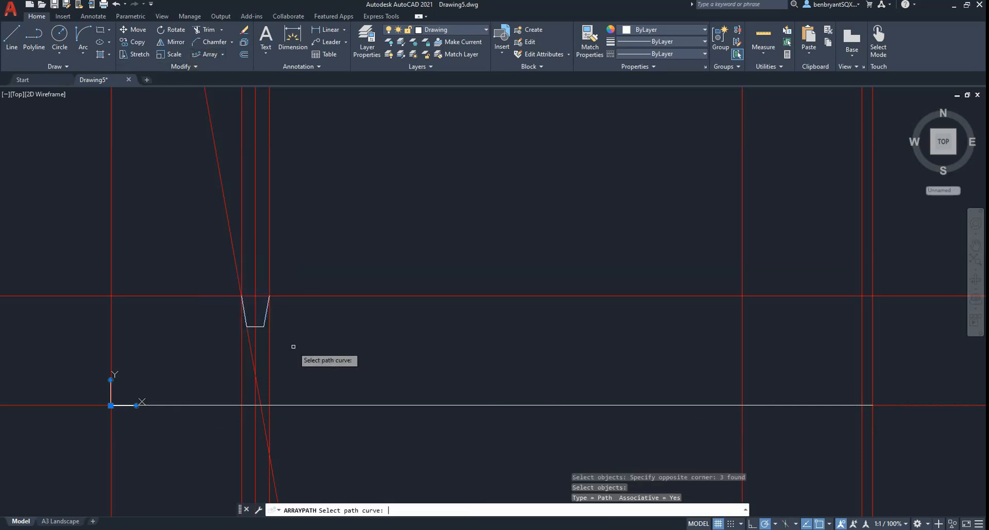
{"action": "left_click", "coordinate": [317, 406]}
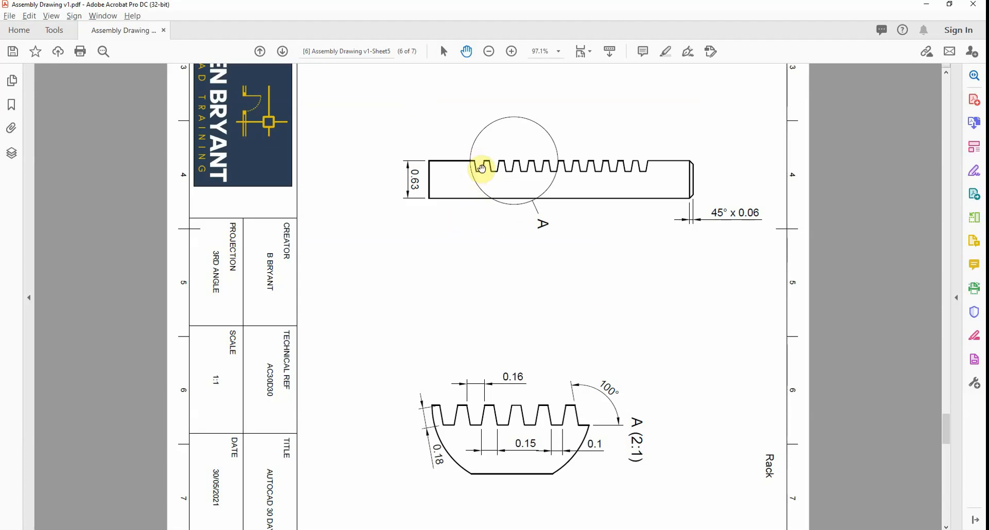
Check the number and spacing of the teeth in the PDF, and set the array's item spacing to 0.16 in AutoCAD.
{"action": "key", "text": "alt+Tab"}
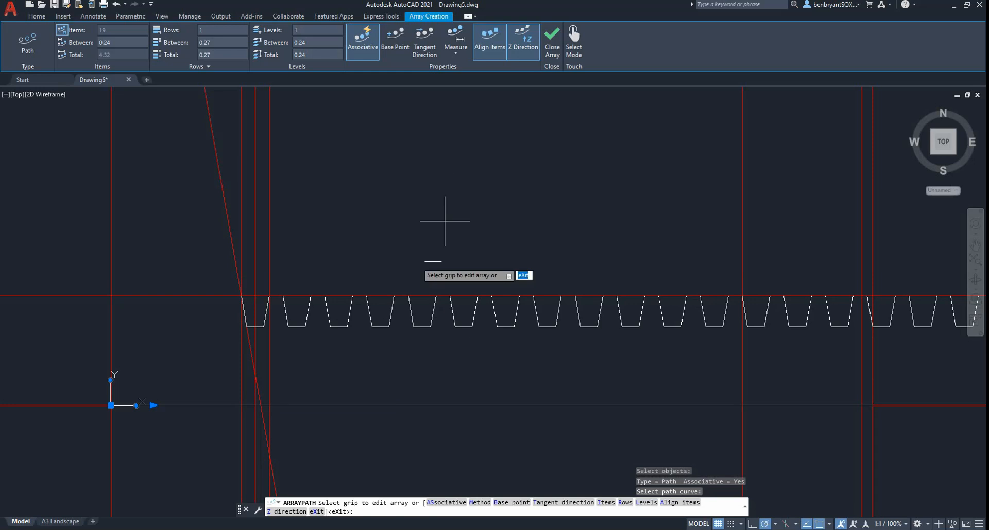
{"action": "key", "text": "alt+Tab"}
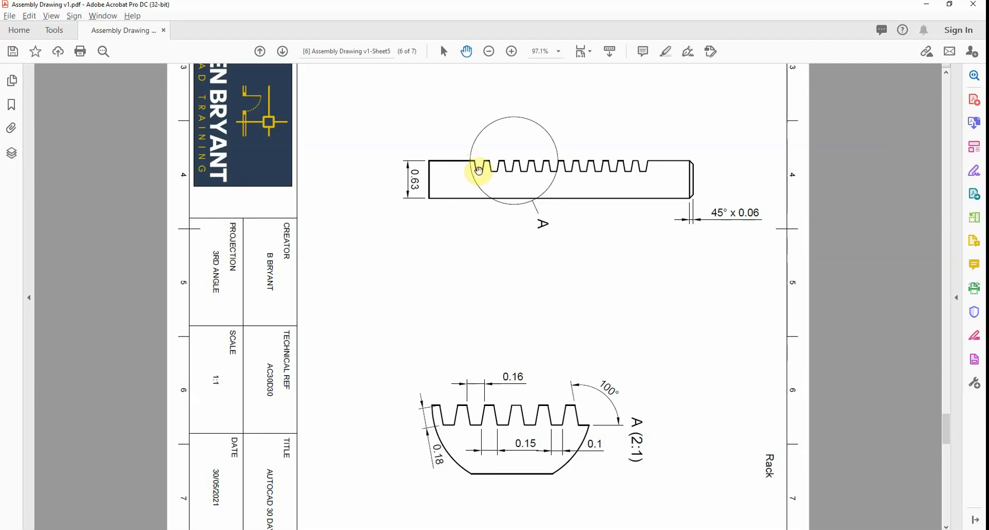
{"action": "key", "text": "alt+Tab"}
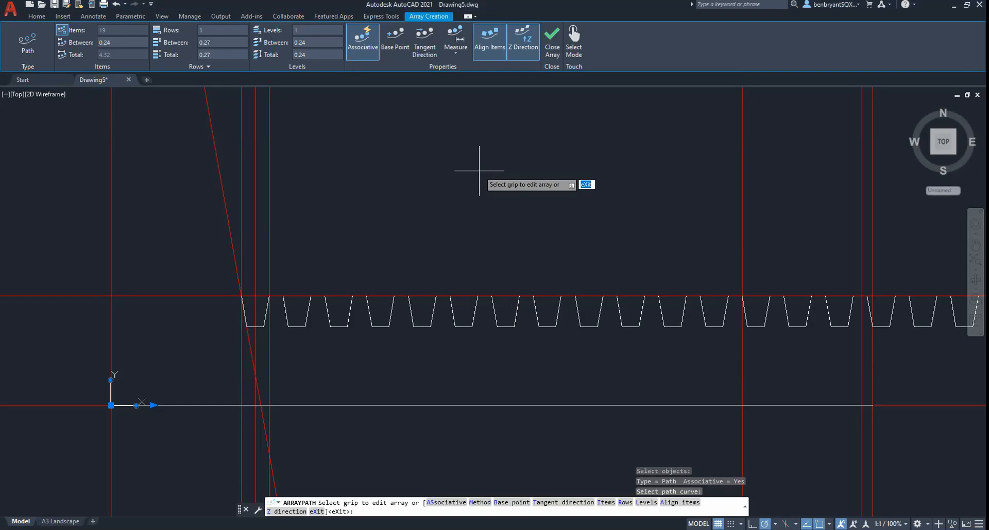
{"action": "key", "text": "alt+Tab"}
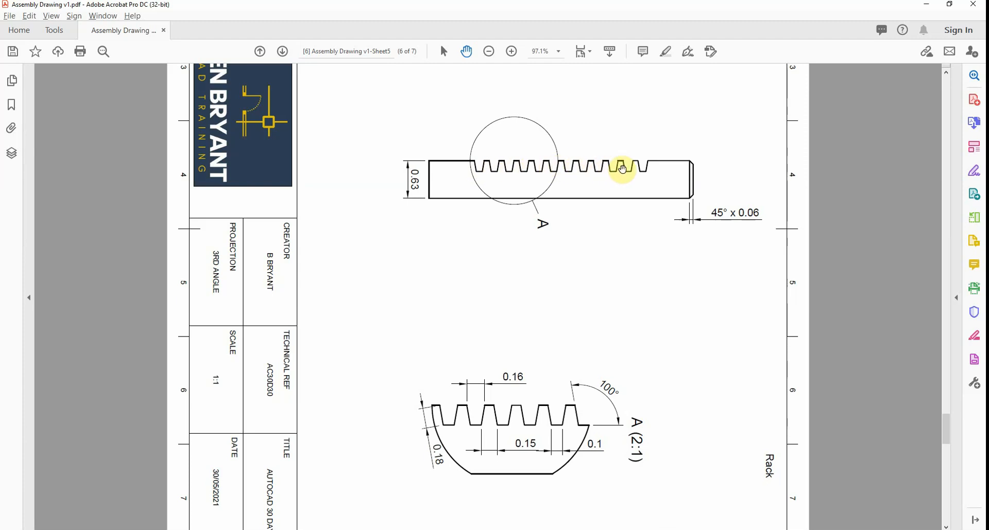
{"action": "key", "text": "alt+Tab"}
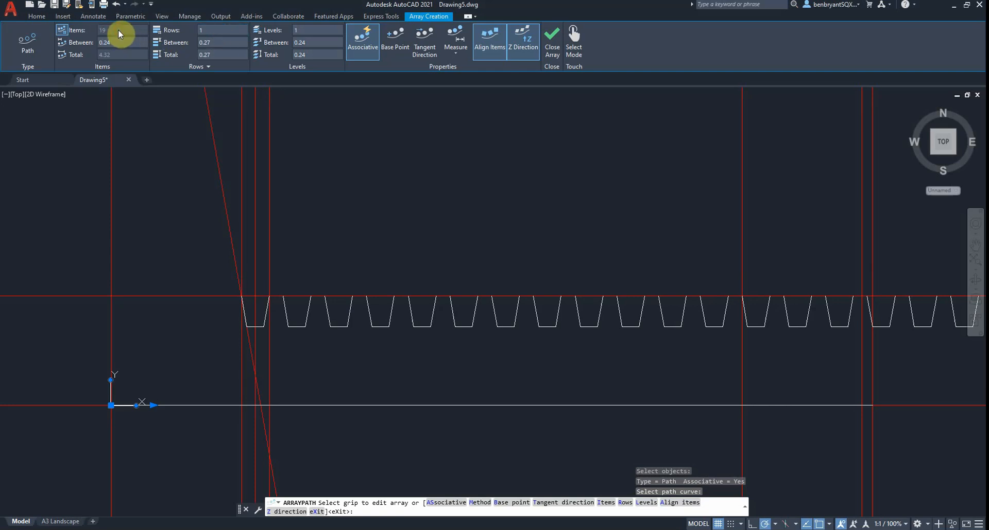
{"action": "key", "text": "alt+Tab"}
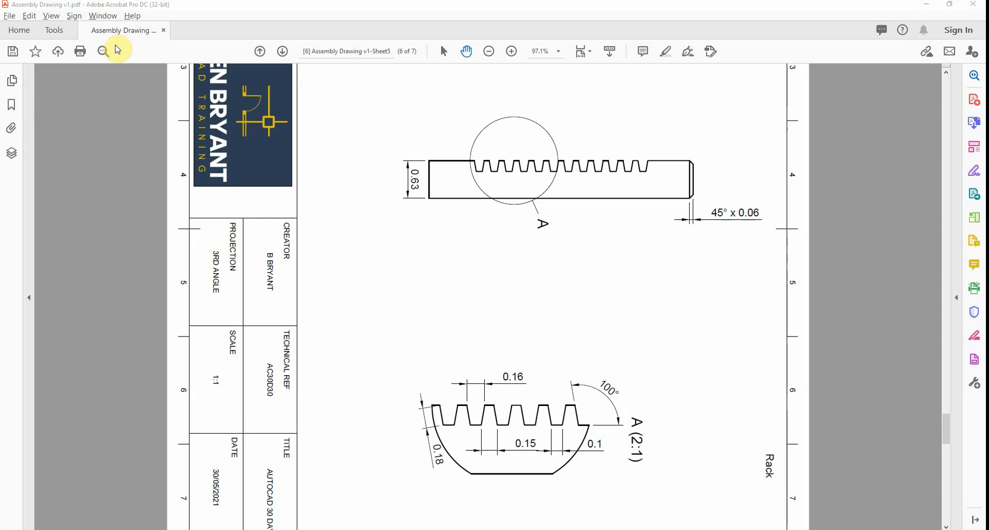
{"action": "key", "text": "alt+Tab"}
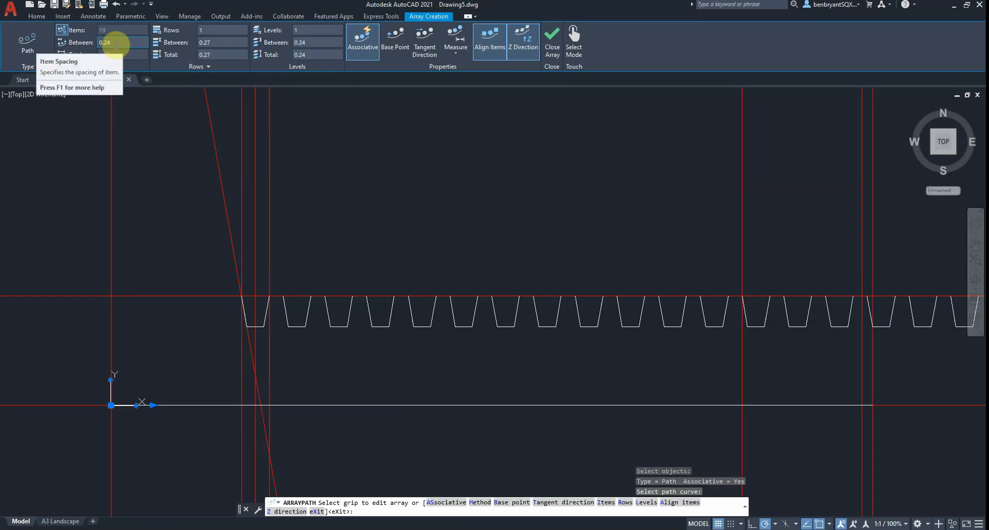
{"action": "key", "text": "alt+Tab"}
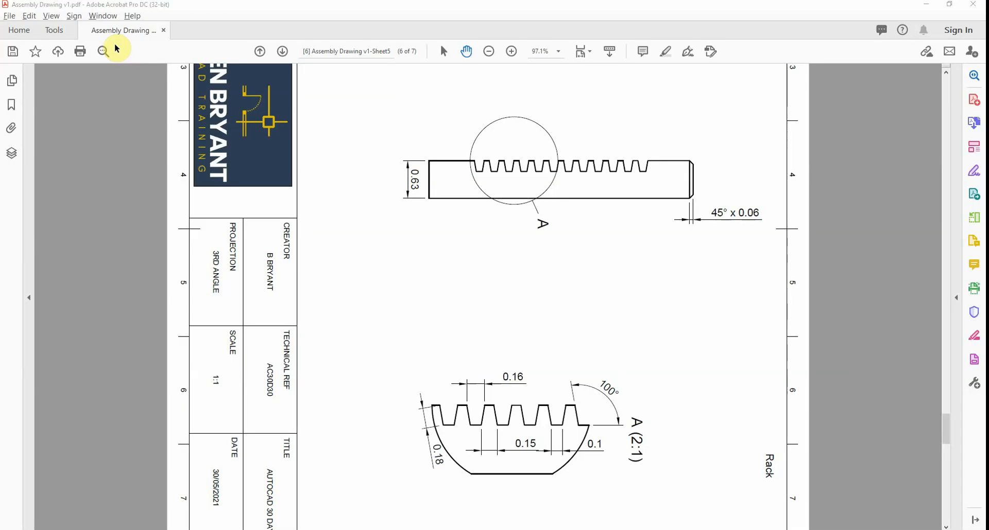
{"action": "key", "text": "alt+Tab"}
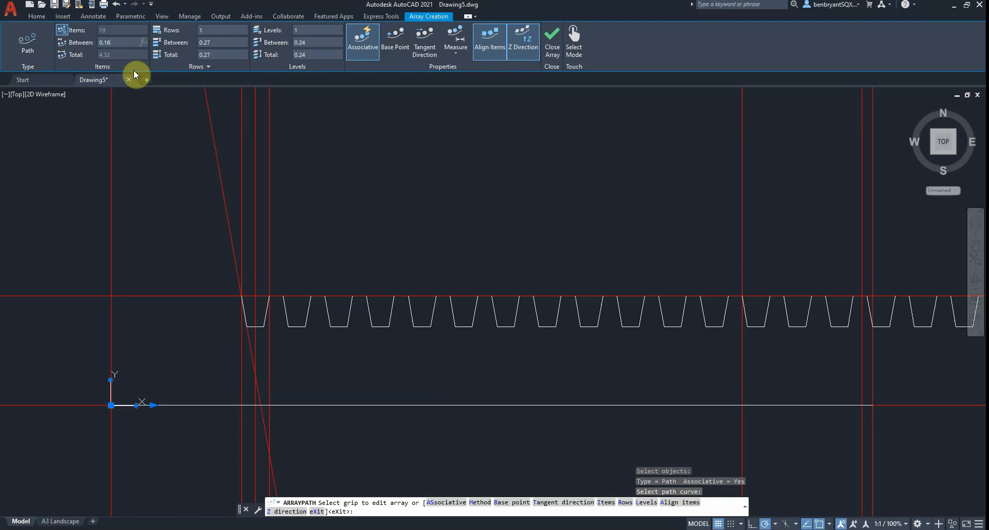
{"action": "key", "text": "Return"}
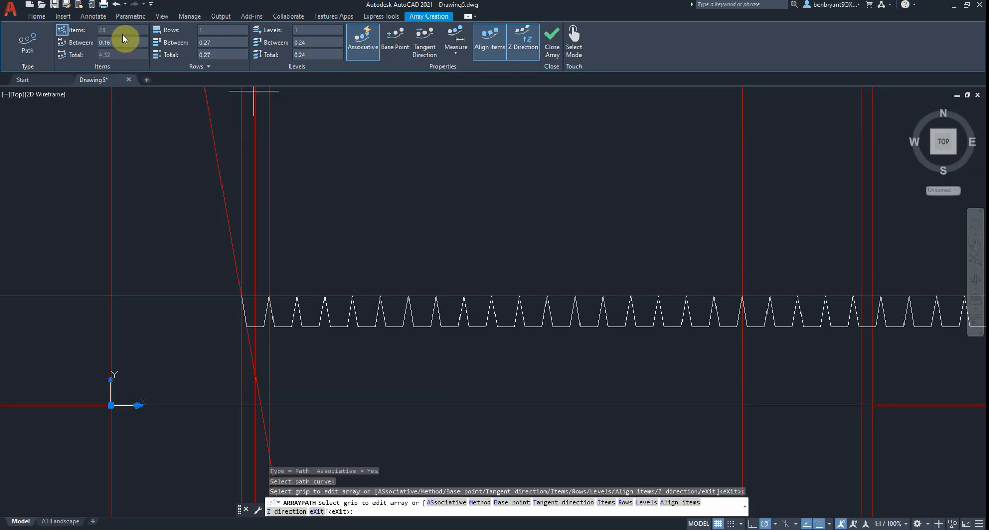
Unlock the path array's item count and set it to 12.
{"action": "left_click", "coordinate": [122, 29]}
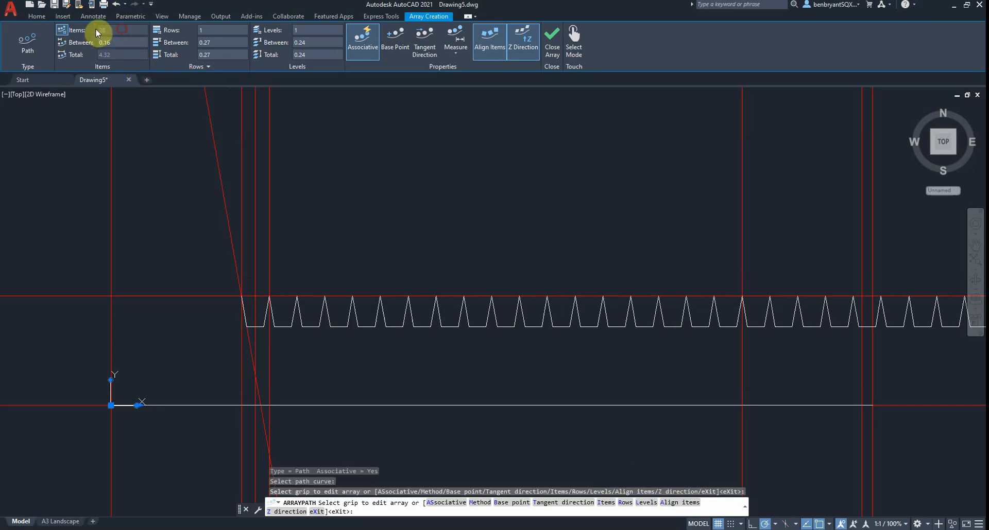
{"action": "left_click", "coordinate": [64, 30]}
{"action": "left_click_drag", "start_coordinate": [106, 30], "coordinate": [85, 31]}
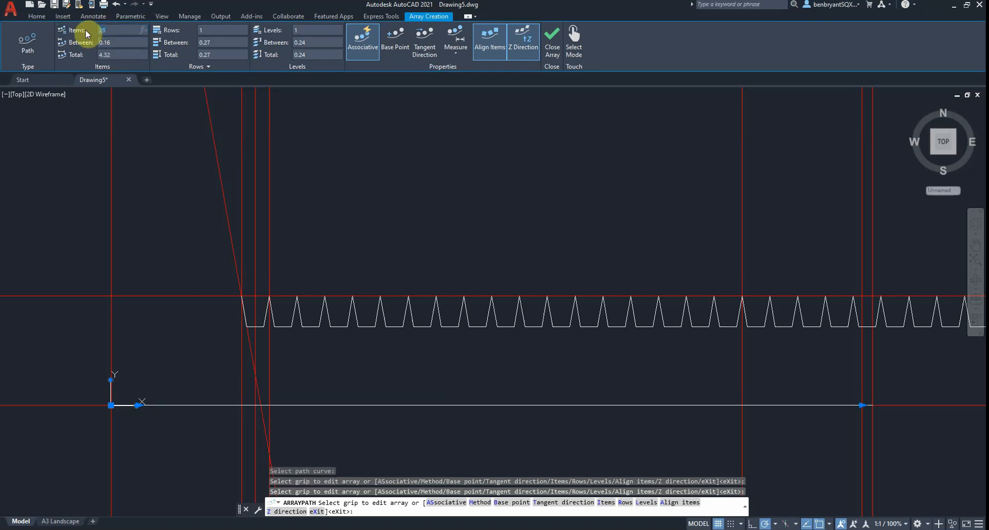
{"action": "type", "text": "12"}
{"action": "key", "text": "Return"}
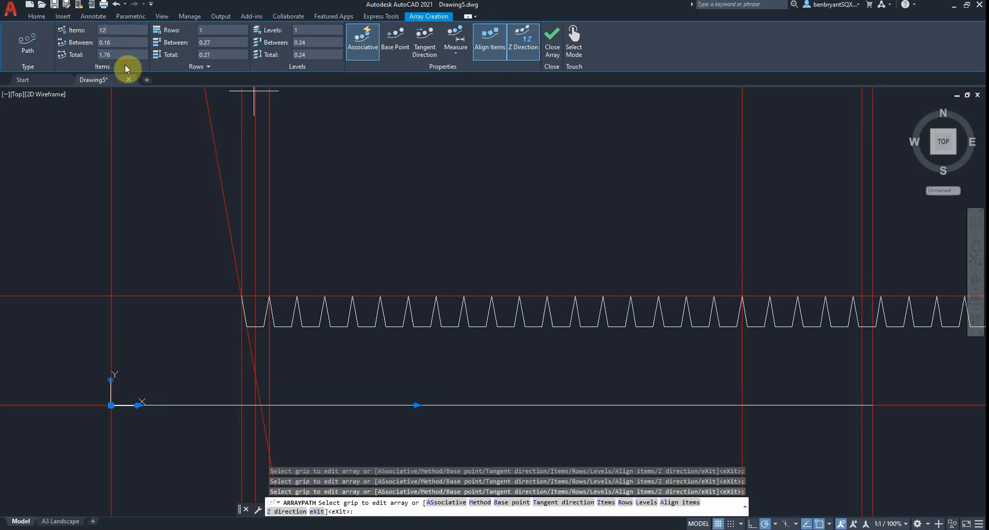
Review the rack's overall length, the toothed section's end offsets and the tooth dimensions in the PDF drawing.
{"action": "left_click", "coordinate": [130, 43]}
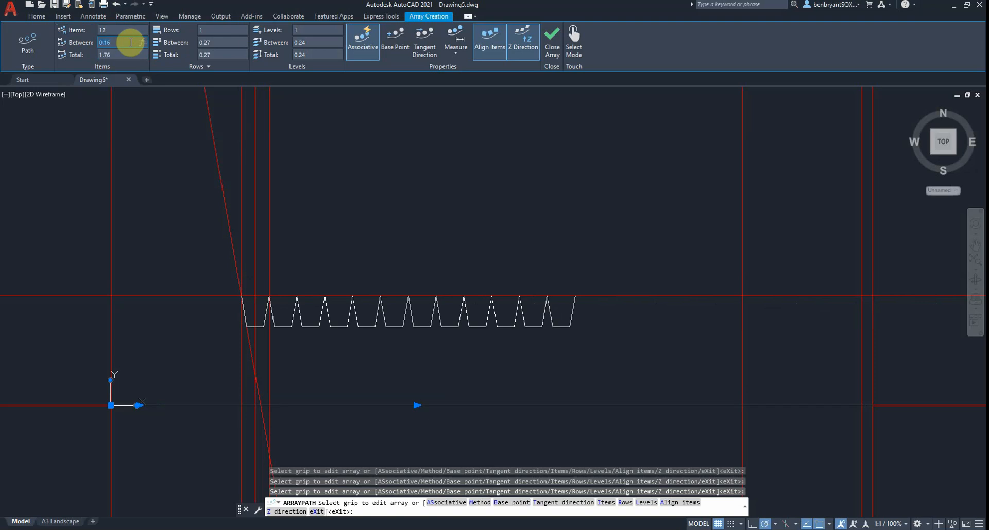
{"action": "key", "text": "alt+Tab"}
{"action": "key", "text": "alt+Tab"}
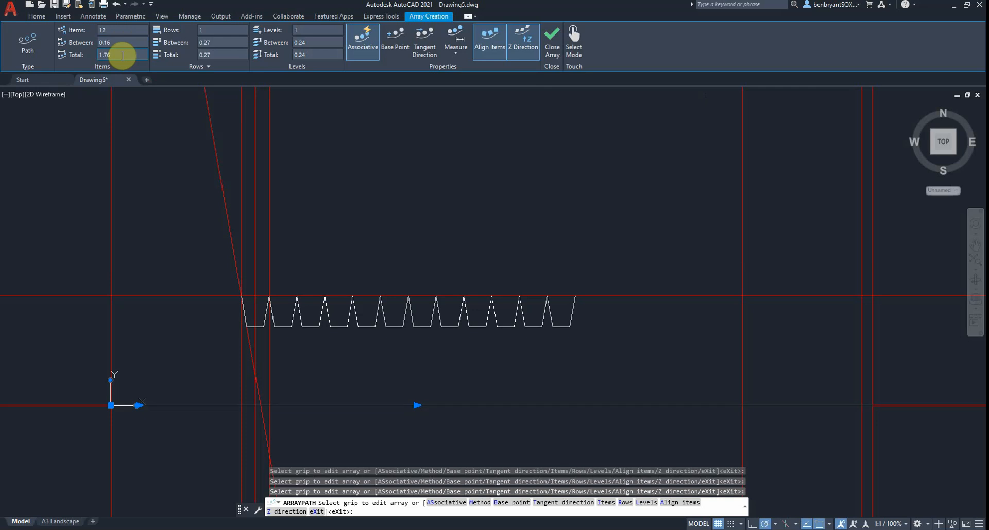
{"action": "key", "text": "alt+Tab"}
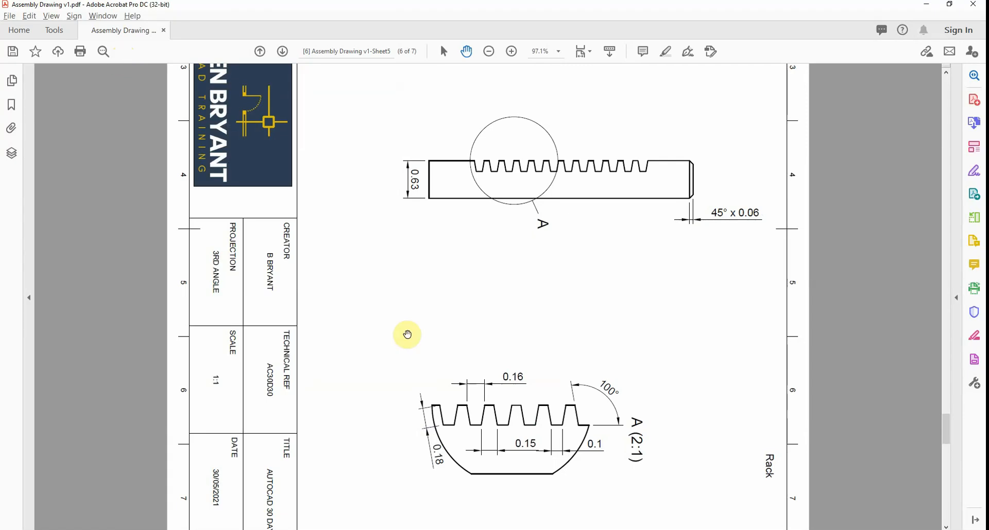
{"action": "scroll", "coordinate": [492, 359], "scroll_direction": "up", "scroll_amount": 5}
{"action": "scroll", "coordinate": [492, 358], "scroll_direction": "up", "scroll_amount": 1}
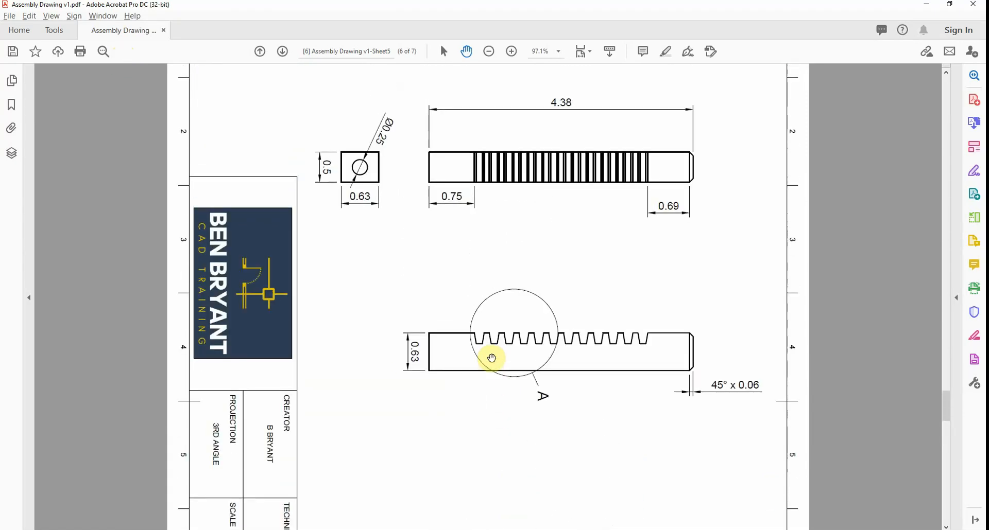
{"action": "scroll", "coordinate": [491, 358], "scroll_direction": "down", "scroll_amount": 1}
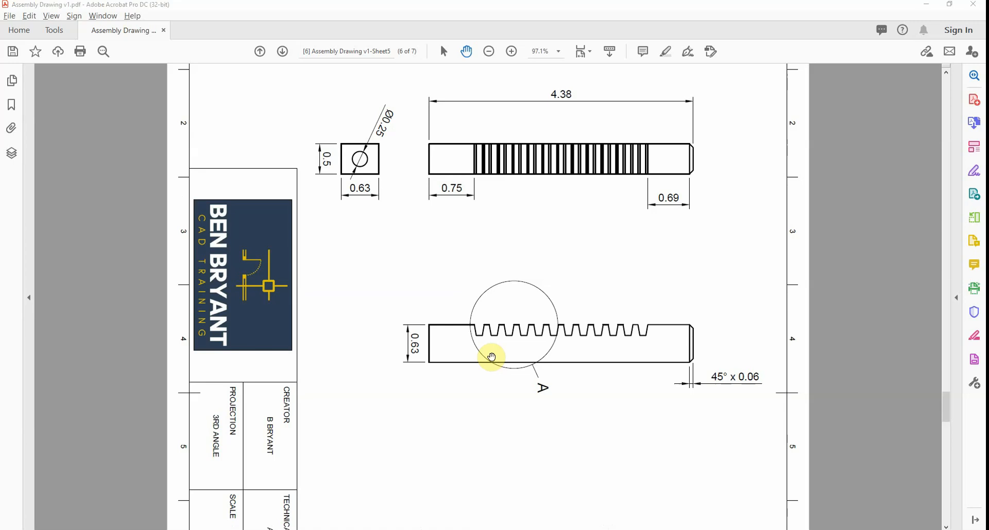
Set the path array's total length to 2.88 in AutoCAD and finish the array.
{"action": "key", "text": "alt+Tab"}
{"action": "left_click", "coordinate": [119, 52]}
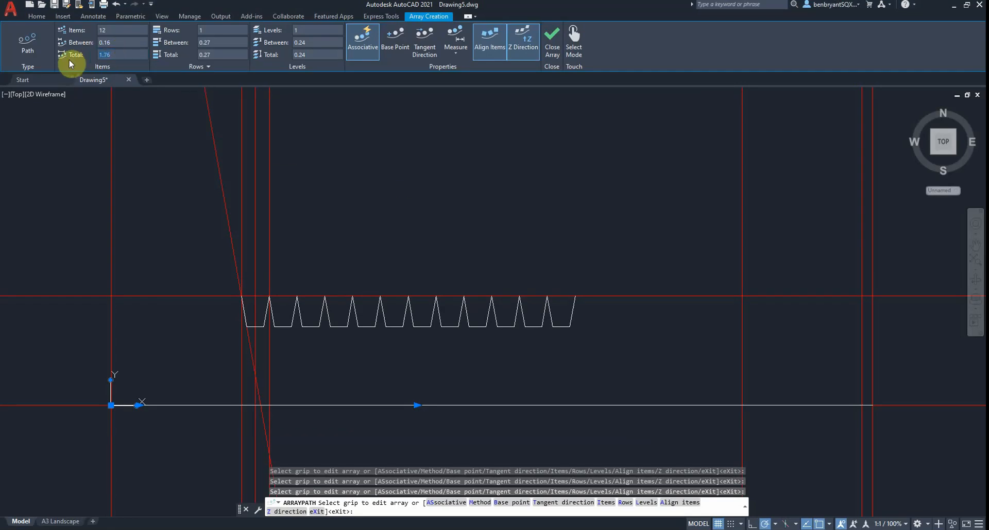
{"action": "type", "text": "2.88"}
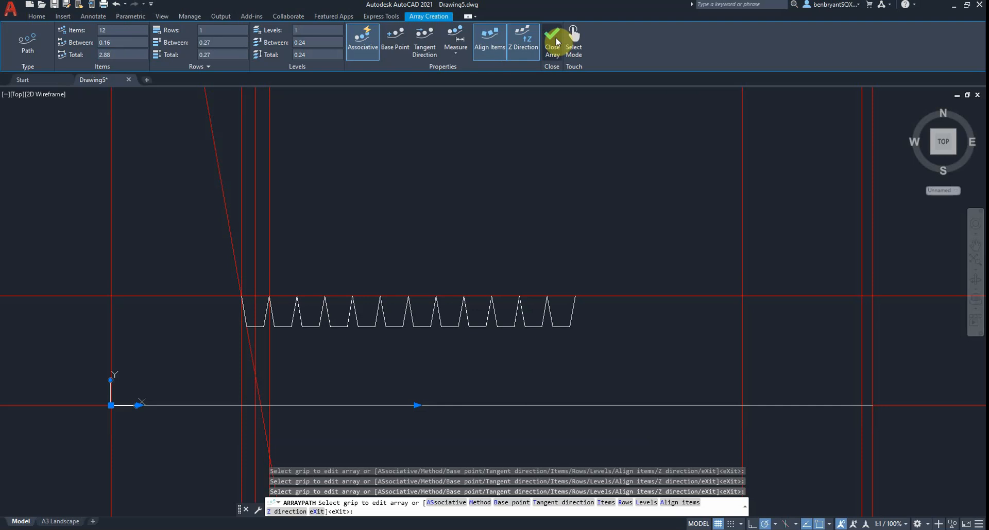
{"action": "left_click", "coordinate": [132, 34]}
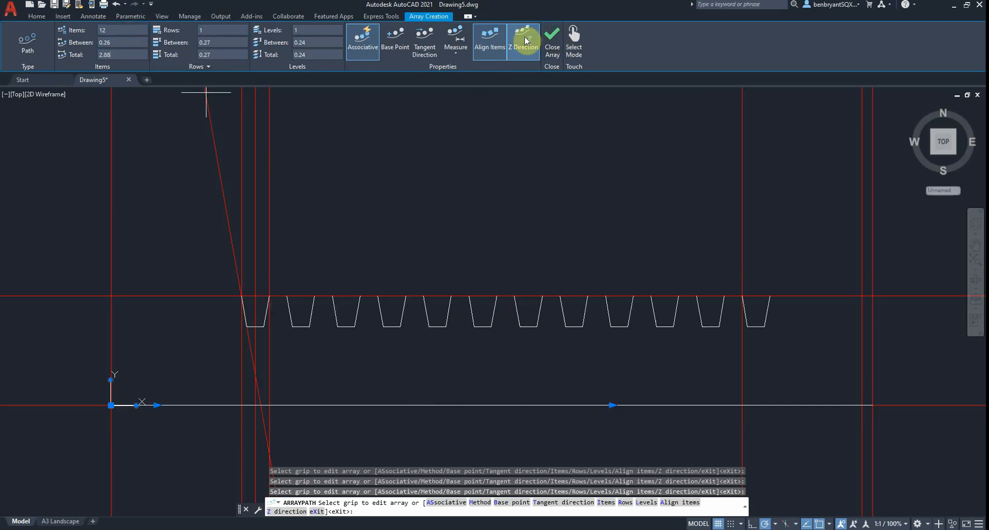
{"action": "left_click", "coordinate": [550, 41]}
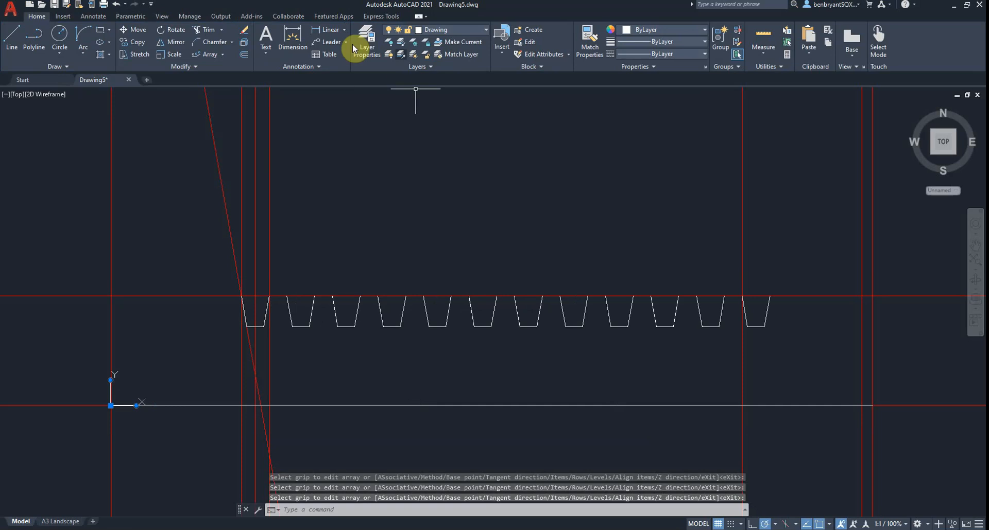
Measure the distance between the first and second tooth gaps with linear dimensions, at their top corners and their bottom corners.
{"action": "left_click", "coordinate": [317, 31]}
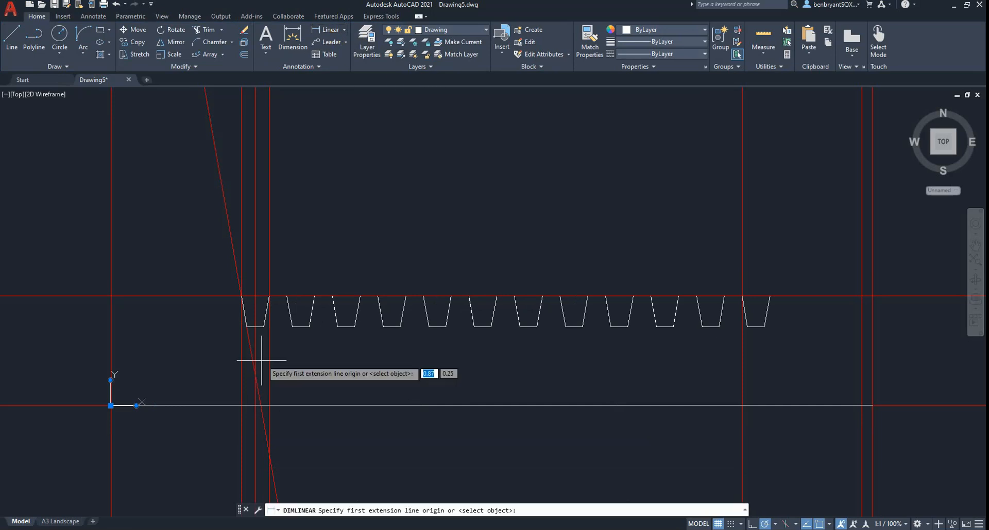
{"action": "left_click", "coordinate": [268, 297]}
{"action": "left_click", "coordinate": [287, 296]}
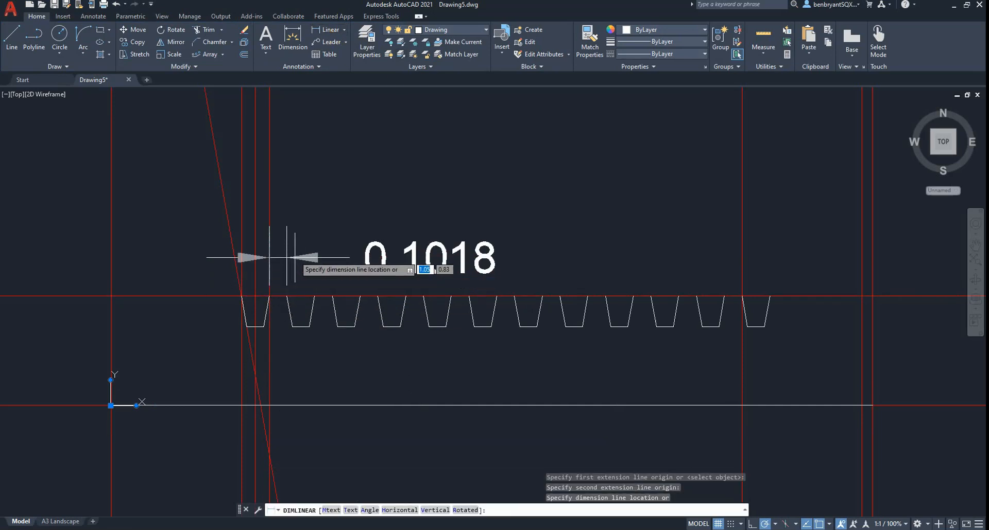
{"action": "key", "text": "Escape"}
{"action": "key", "text": "Return"}
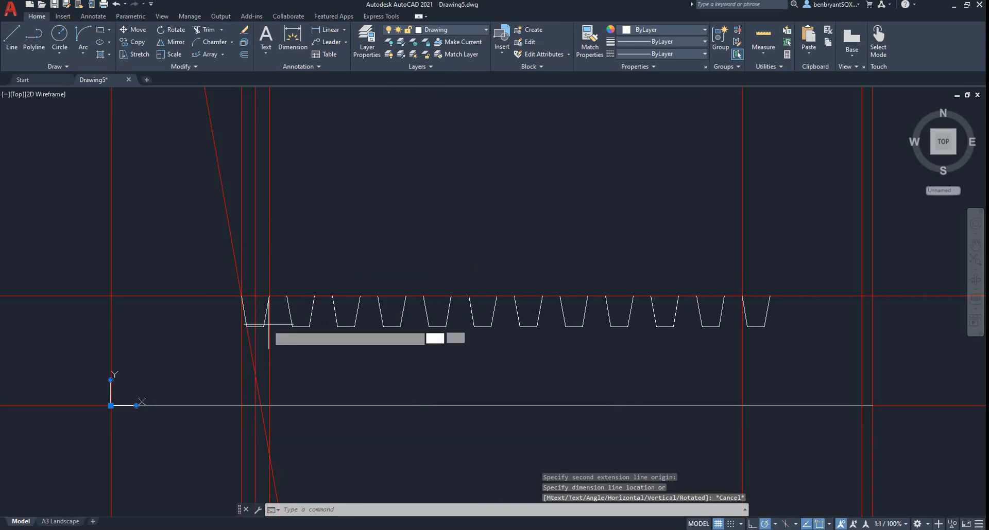
{"action": "left_click", "coordinate": [263, 326]}
{"action": "left_click", "coordinate": [292, 327]}
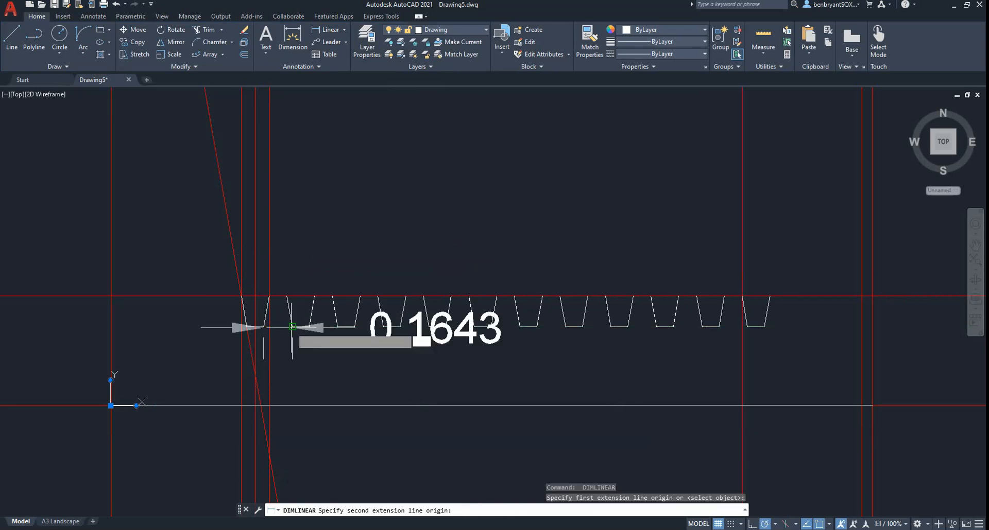
{"action": "key", "text": "Escape"}
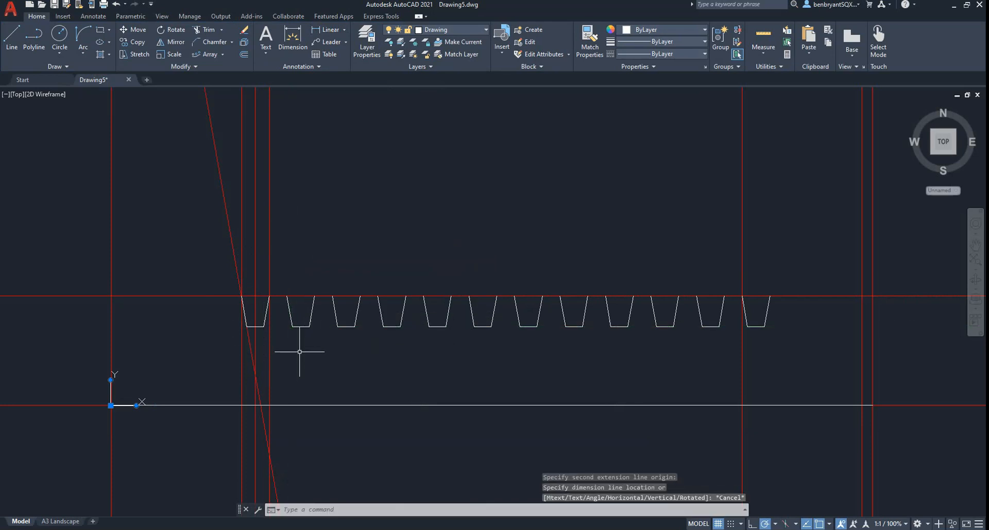
Check the tooth width and spacing dimensions in detail A of the PDF, and return to AutoCAD.
{"action": "key", "text": "alt+Tab"}
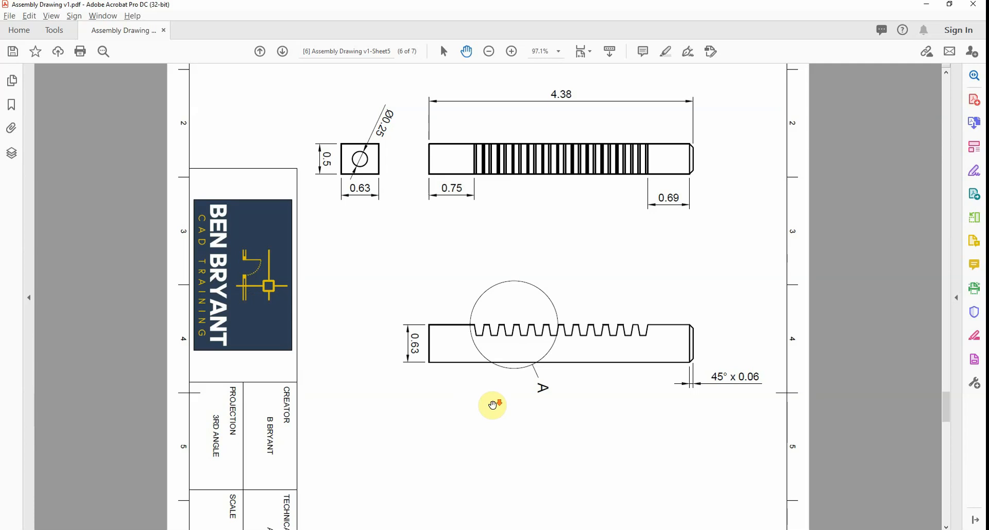
{"action": "scroll", "coordinate": [492, 404], "scroll_direction": "down", "scroll_amount": 2}
{"action": "scroll", "coordinate": [492, 405], "scroll_direction": "down", "scroll_amount": 1}
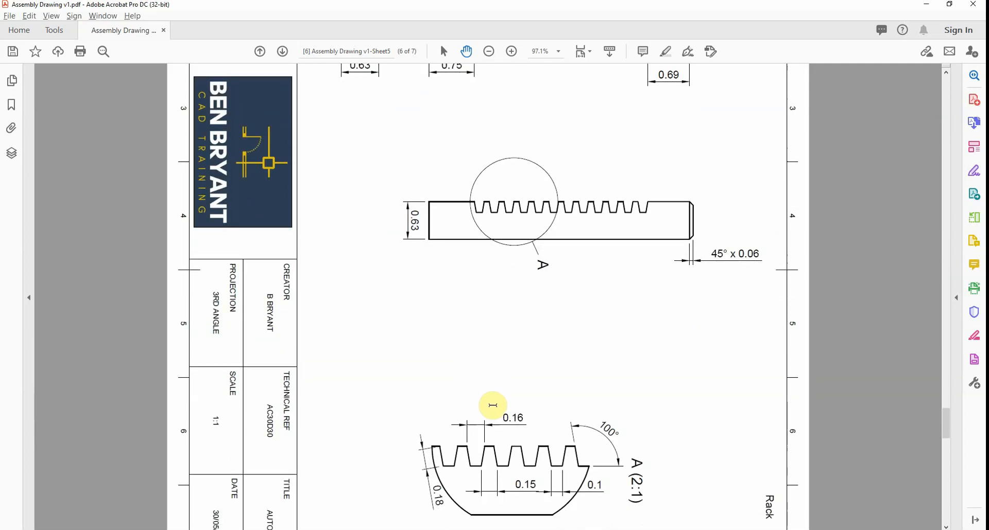
{"action": "key", "text": "alt+Tab"}
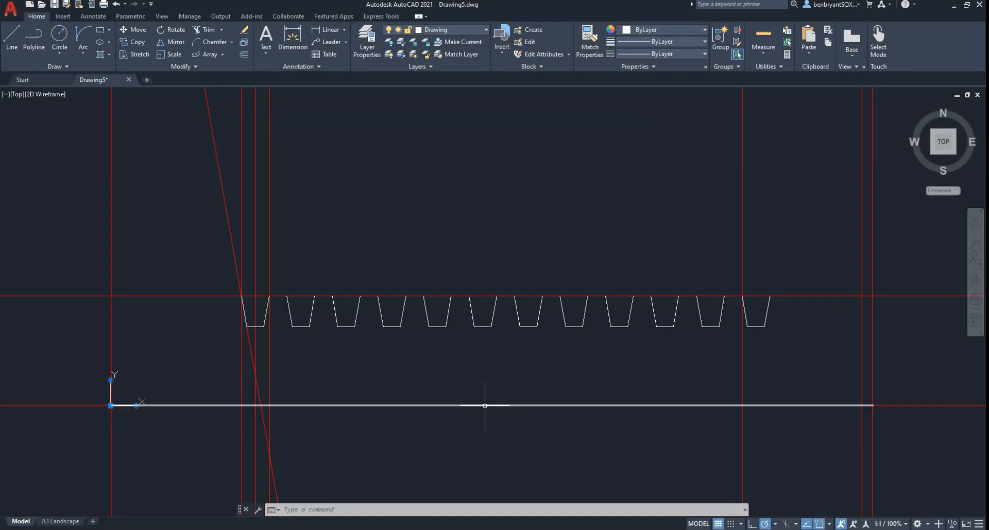
{"action": "key", "text": "Return"}
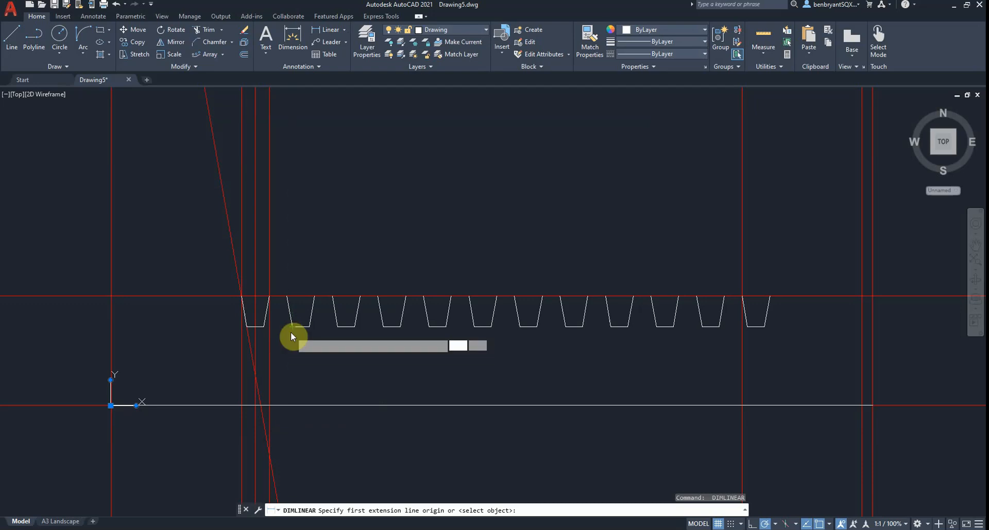
{"action": "key", "text": "alt+Tab"}
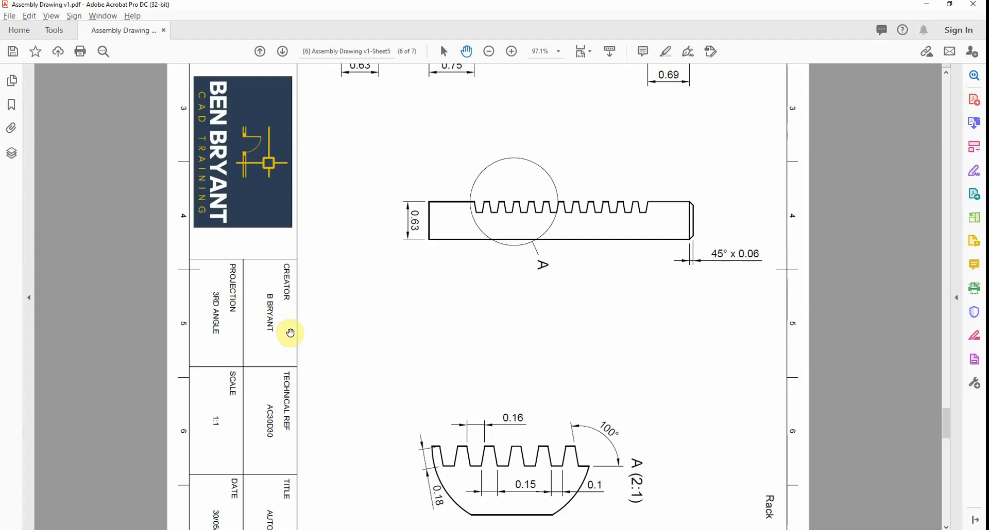
{"action": "key", "text": "alt+Tab"}
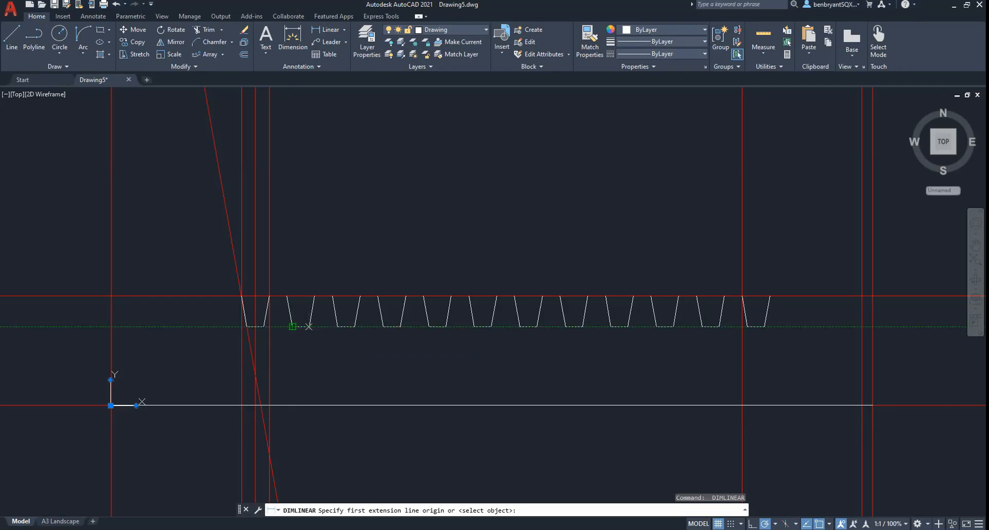
Measure the tooth's base width between the bottom corners of the second and third gaps with a temporary linear dimension.
{"action": "left_click", "coordinate": [308, 326]}
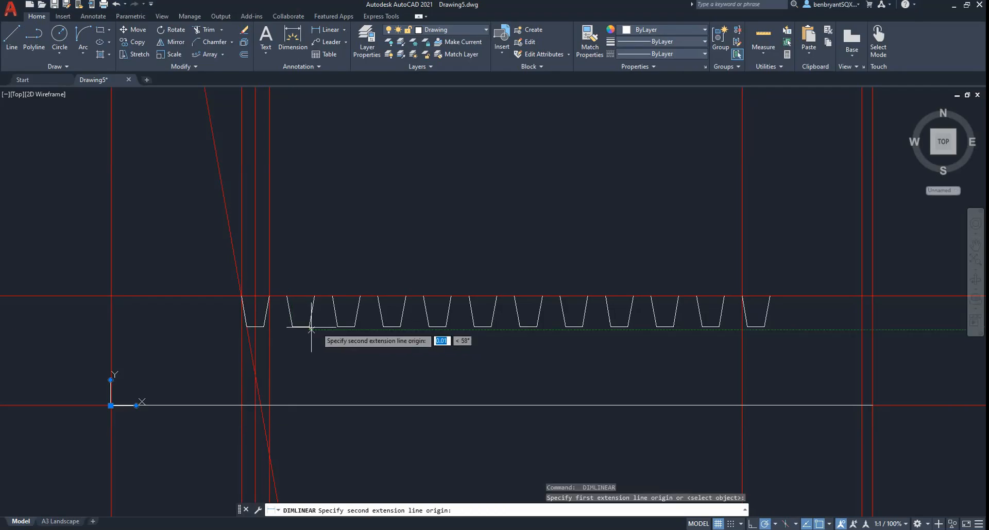
{"action": "left_click", "coordinate": [337, 326]}
{"action": "key", "text": "Escape"}
{"action": "scroll", "coordinate": [317, 332], "scroll_direction": "up", "scroll_amount": 6}
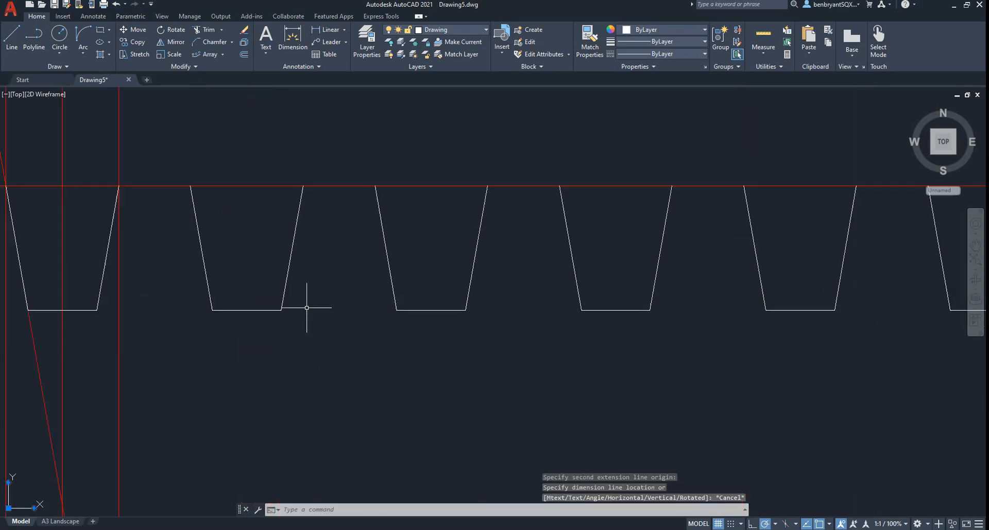
{"action": "key", "text": "Return"}
{"action": "left_click", "coordinate": [310, 310]}
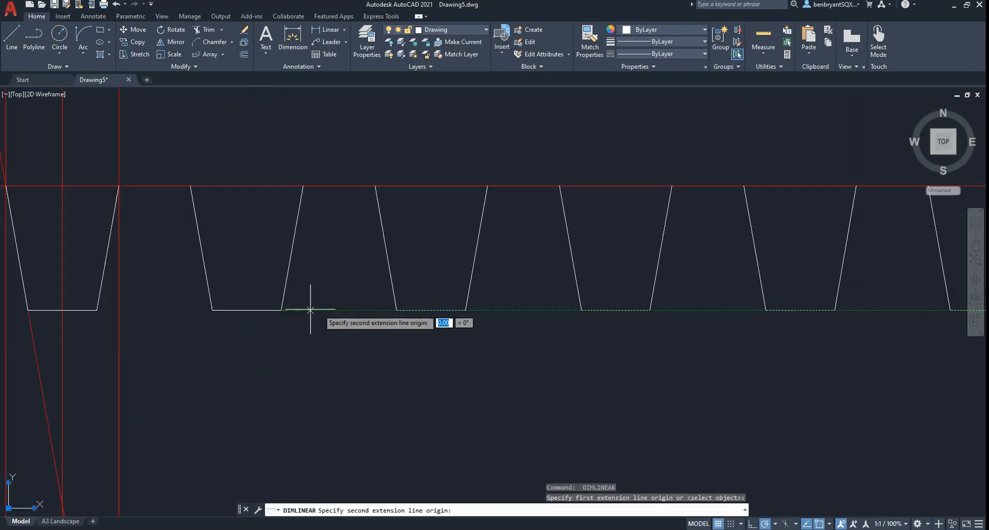
{"action": "left_click", "coordinate": [394, 310]}
{"action": "scroll", "coordinate": [395, 342], "scroll_direction": "down", "scroll_amount": 3}
{"action": "scroll", "coordinate": [394, 342], "scroll_direction": "down", "scroll_amount": 4}
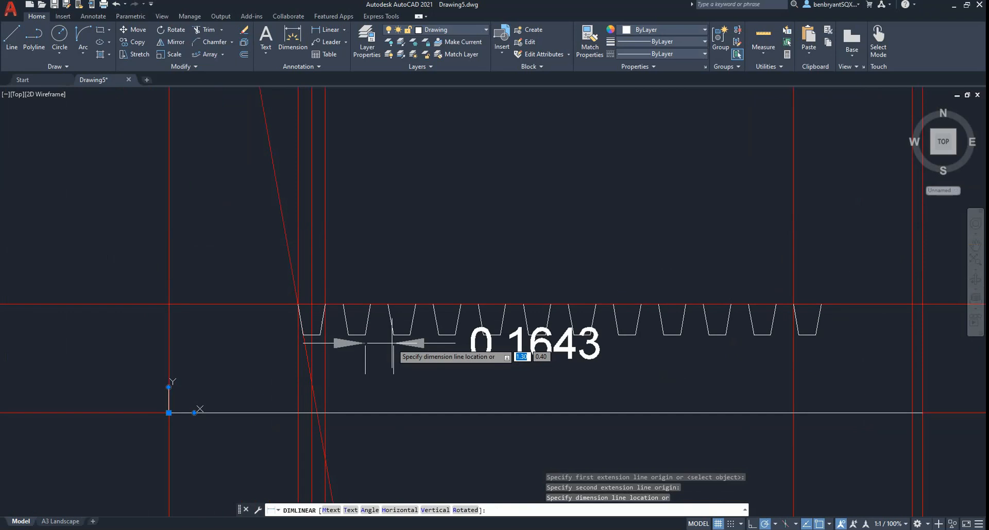
{"action": "key", "text": "Escape"}
Measure the tooth's tip width between the top corners of the second and third gaps with a temporary linear dimension.
{"action": "key", "text": "Return"}
{"action": "left_click", "coordinate": [370, 305]}
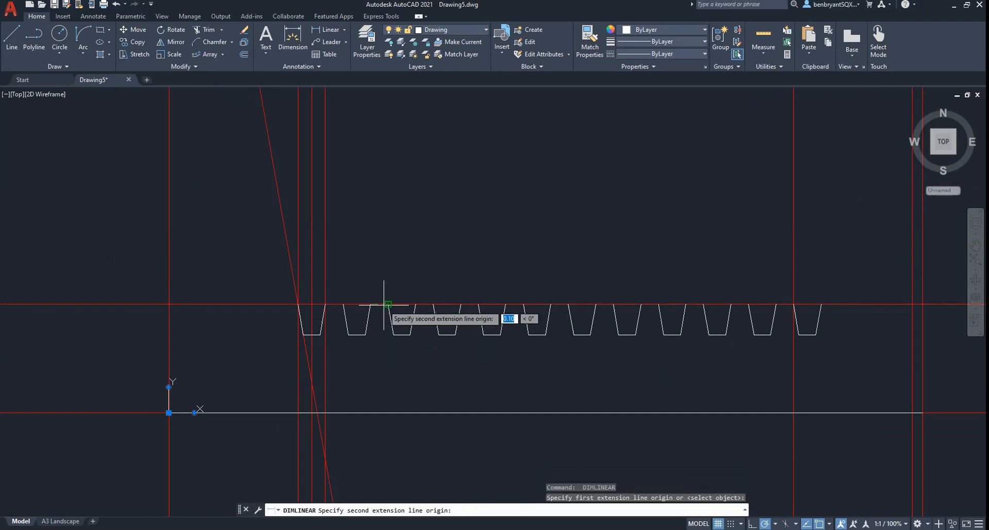
{"action": "left_click", "coordinate": [390, 305]}
{"action": "key", "text": "Escape"}
Reduce the path array of tooth gaps to 11 items and close the array editor.
{"action": "scroll", "coordinate": [384, 307], "scroll_direction": "down", "scroll_amount": 2}
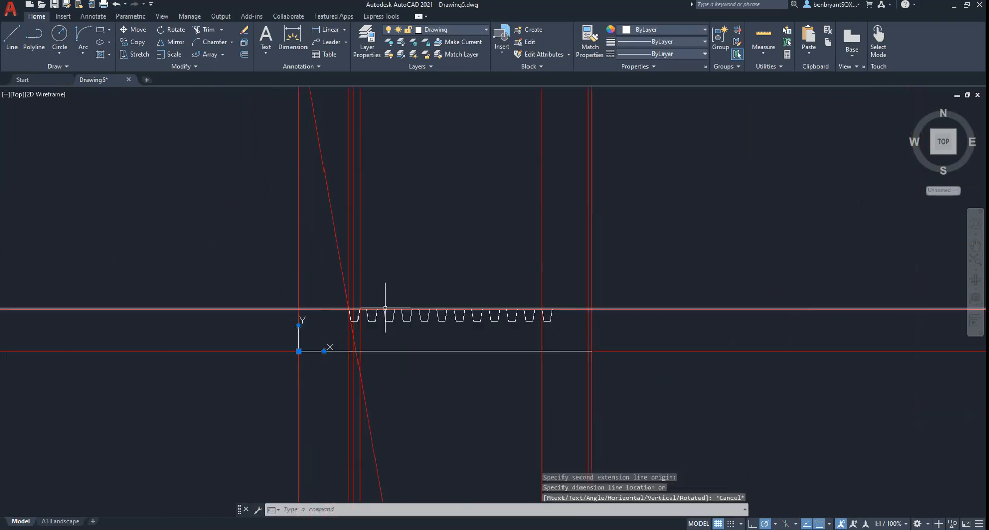
{"action": "middle_click_drag", "start_coordinate": [384, 308], "coordinate": [307, 322]}
{"action": "scroll", "coordinate": [308, 322], "scroll_direction": "up", "scroll_amount": 1}
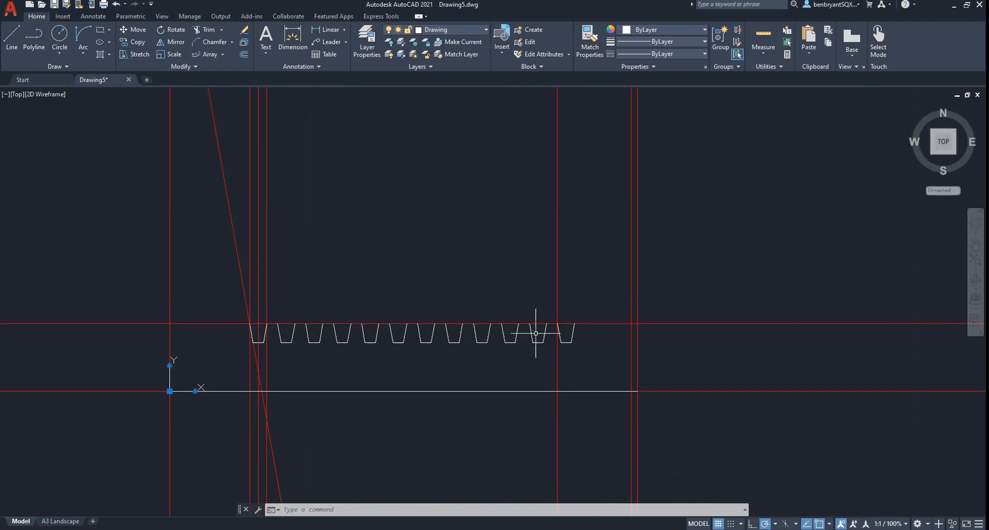
{"action": "left_click", "coordinate": [560, 343]}
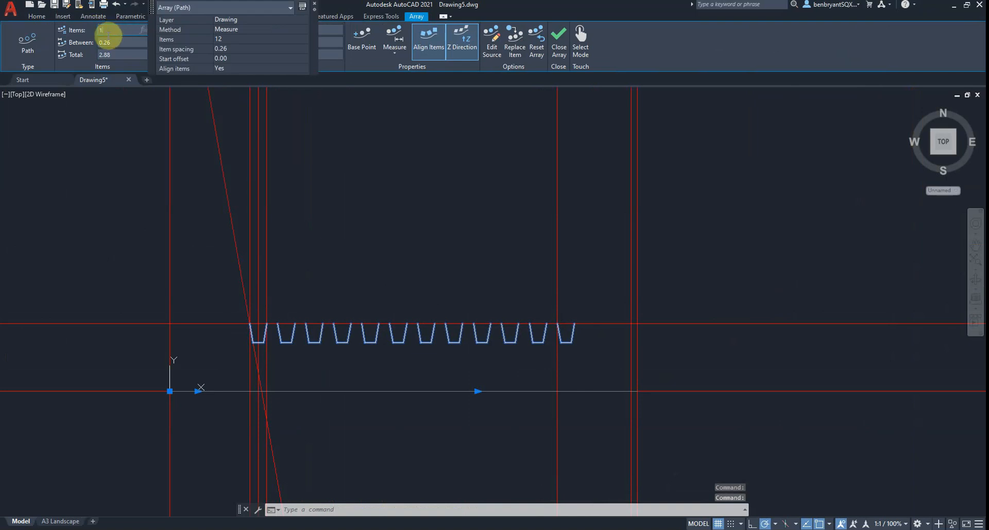
{"action": "type", "text": "1"}
{"action": "left_click", "coordinate": [137, 176]}
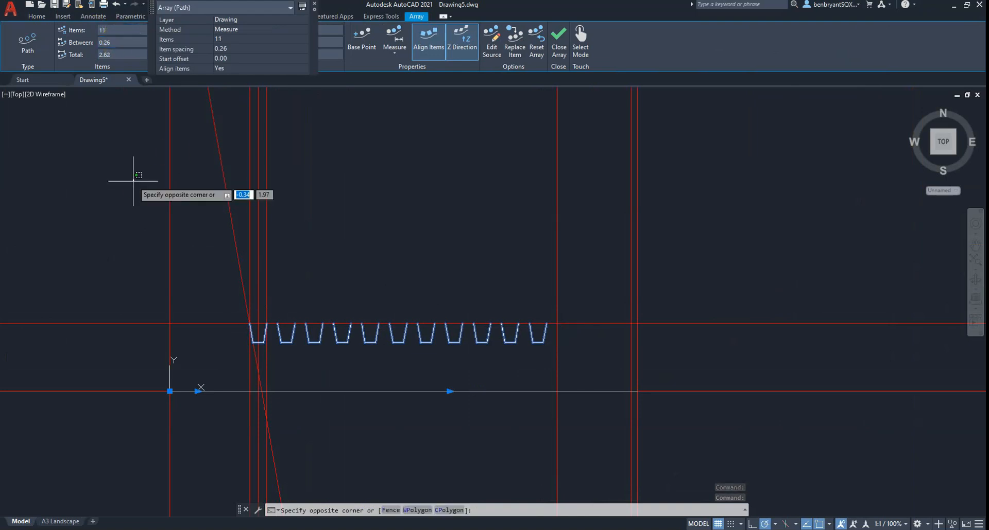
{"action": "key", "text": "Escape"}
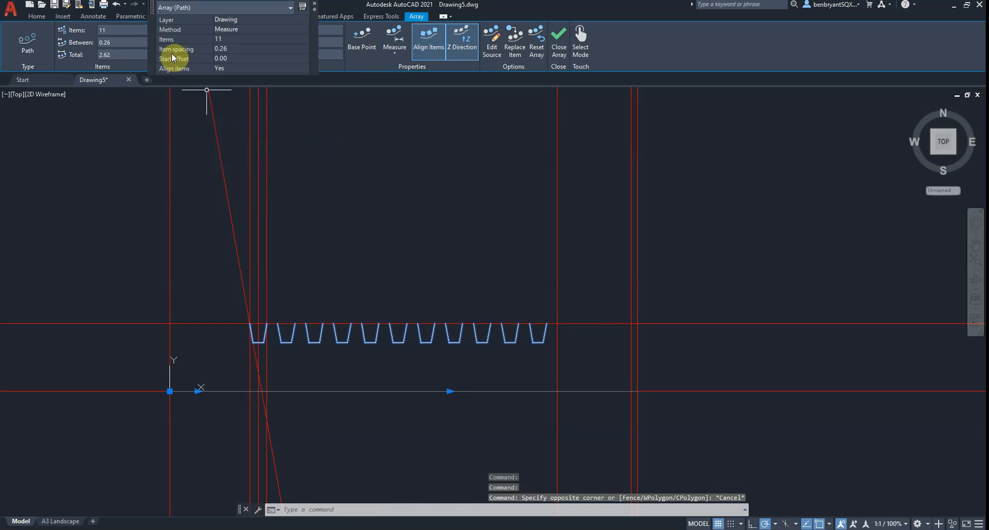
{"action": "left_click", "coordinate": [563, 40]}
Count the tooth gaps on the rack's side view in the PDF, and return to AutoCAD.
{"action": "key", "text": "alt+Tab"}
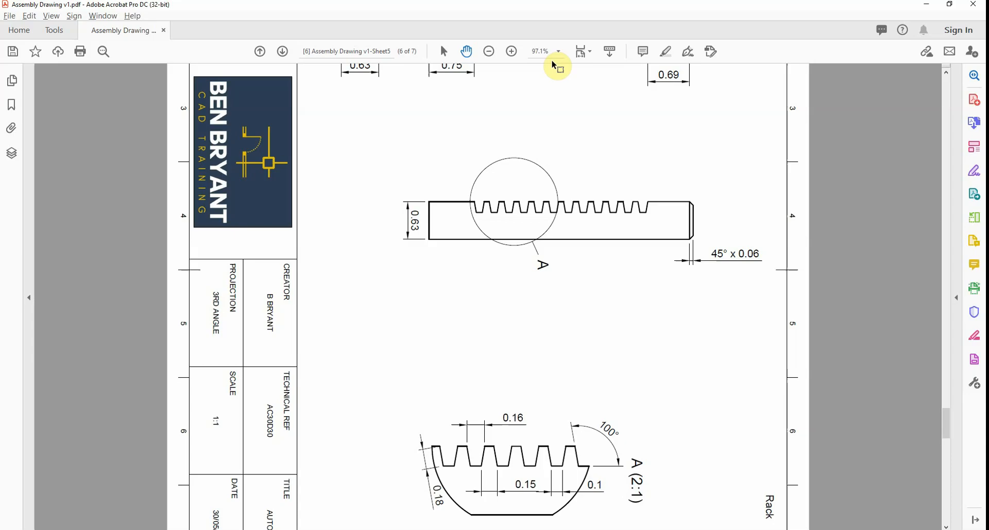
{"action": "key", "text": "alt+Tab"}
{"action": "key", "text": "alt+Tab"}
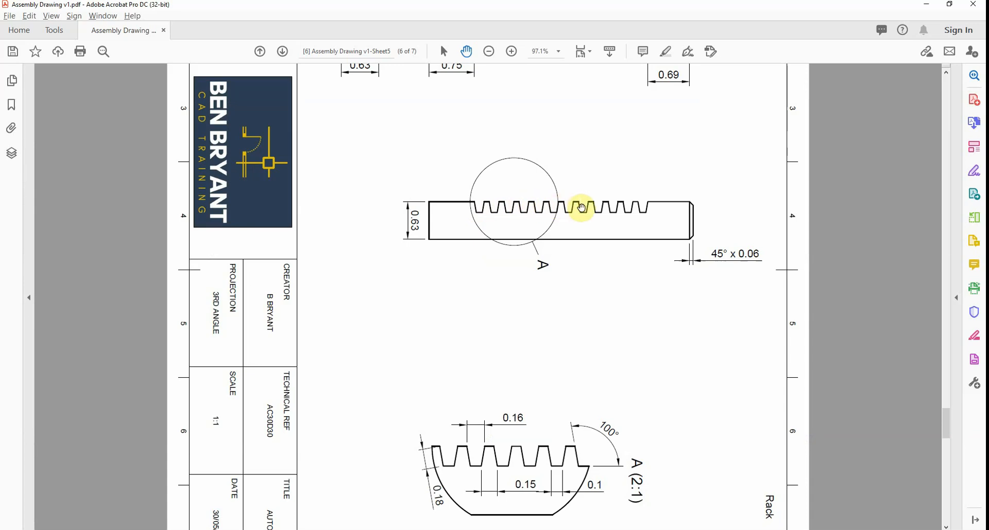
{"action": "key", "text": "alt+Tab"}
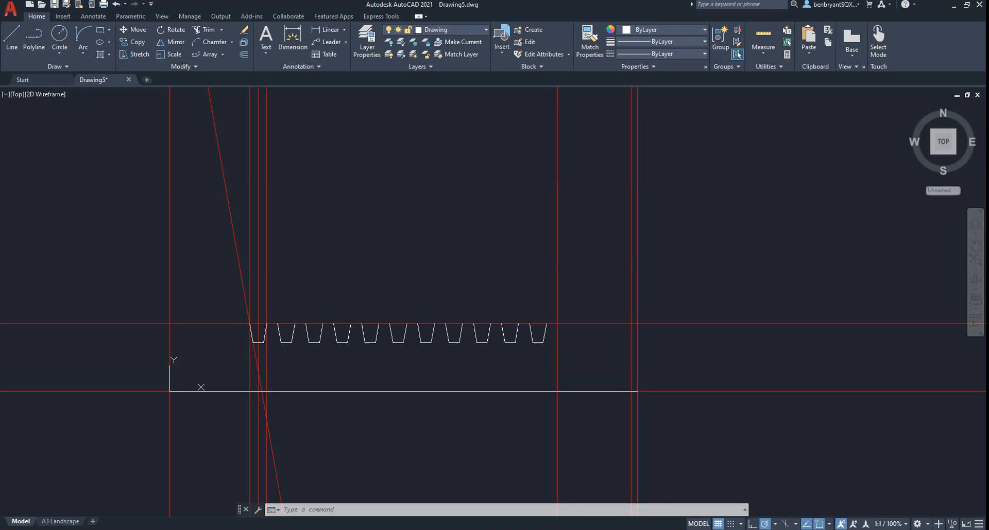
Increase the path array of tooth gaps to 12 items.
{"action": "left_click", "coordinate": [343, 343]}
{"action": "key", "text": "Escape"}
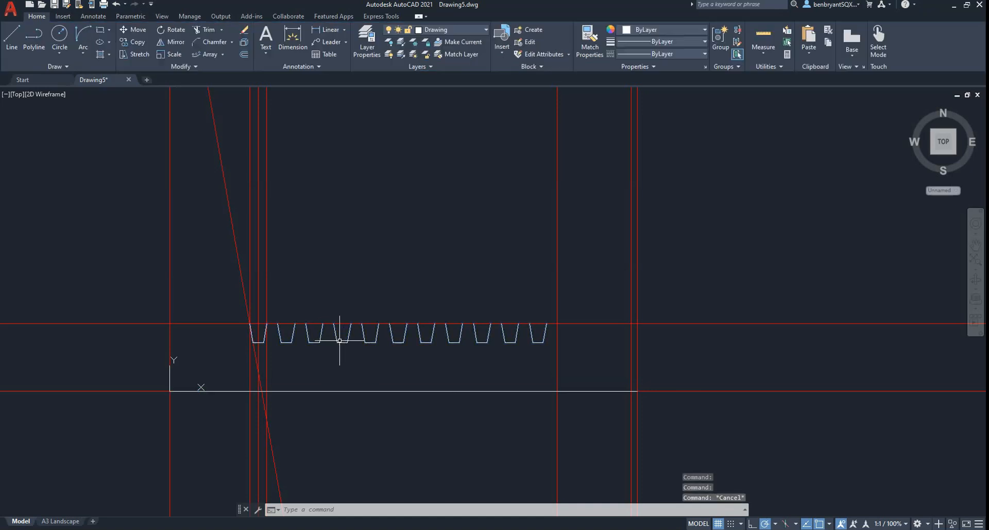
{"action": "left_click", "coordinate": [343, 341]}
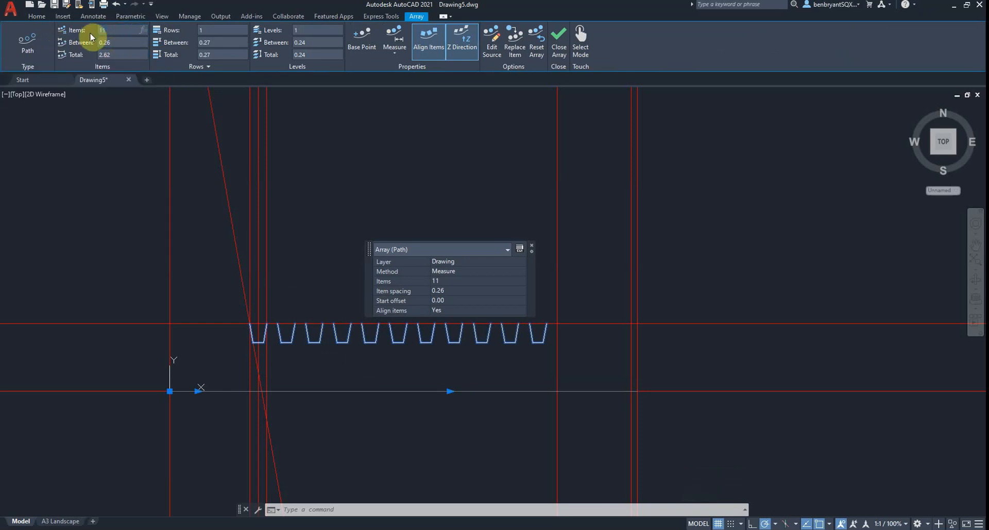
{"action": "type", "text": "2"}
{"action": "left_click", "coordinate": [132, 53]}
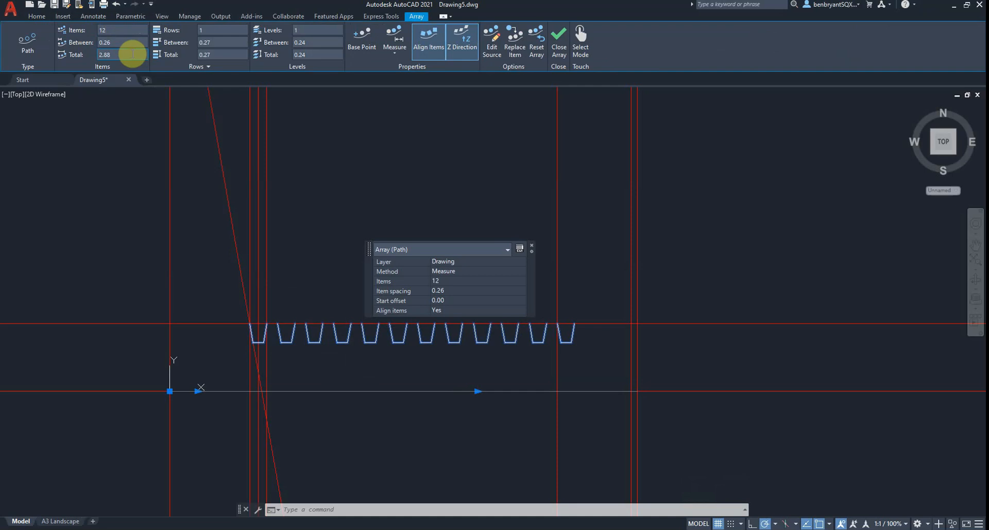
Try an item spacing of 0.16 in the tooth gap array, check the PDF, and restore the array's total length to 2.88.
{"action": "left_click", "coordinate": [132, 43]}
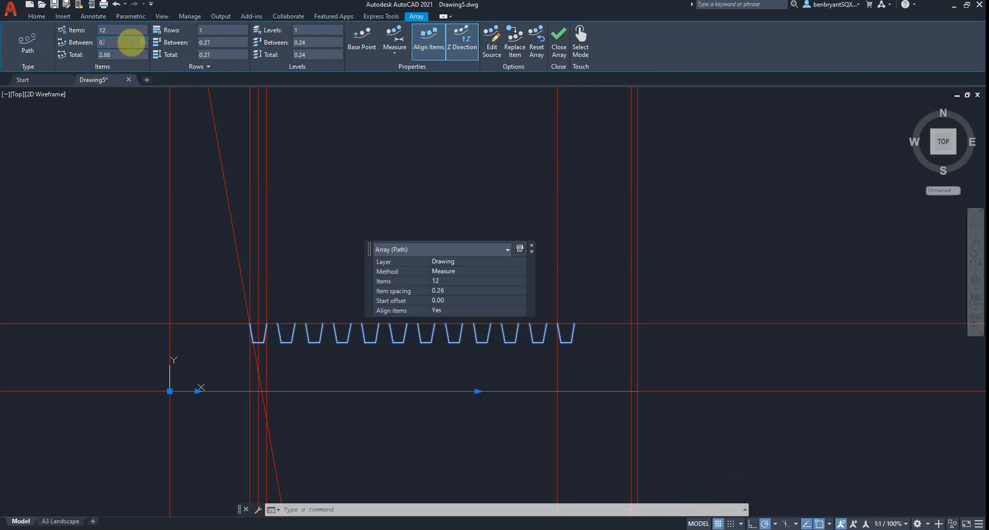
{"action": "left_click", "coordinate": [128, 29]}
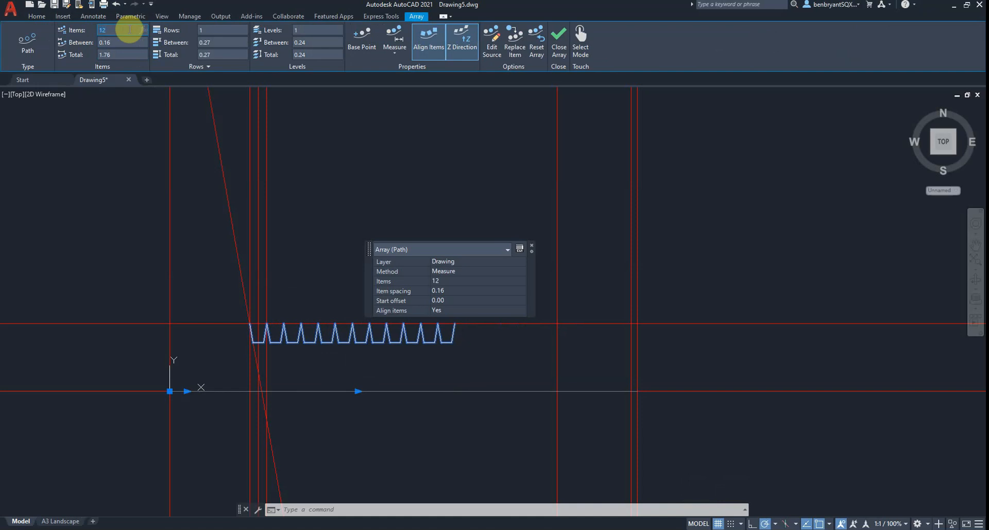
{"action": "key", "text": "alt+Tab"}
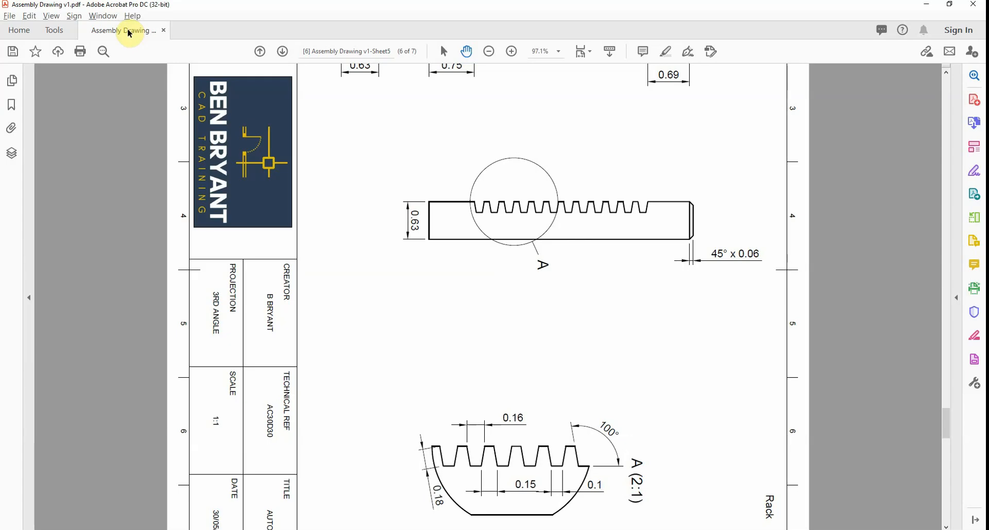
{"action": "key", "text": "alt+Tab"}
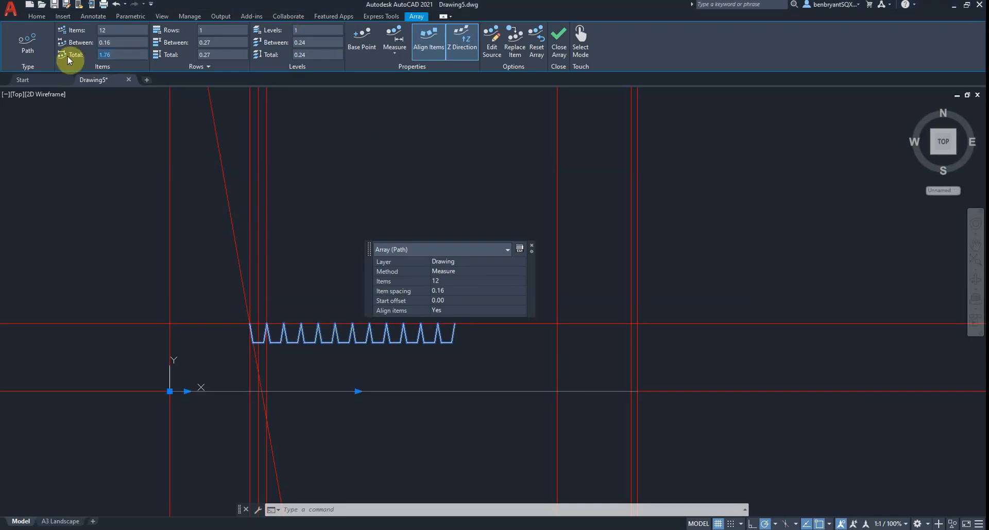
{"action": "type", "text": "2.88"}
{"action": "left_click", "coordinate": [143, 30]}
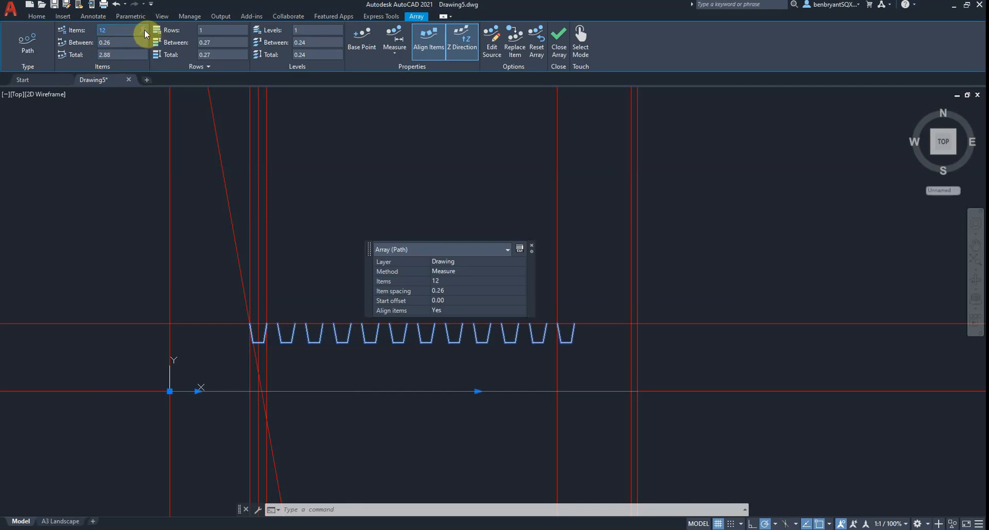
Compare the tooth gap array with the rack views in the PDF, and leave the array editor in AutoCAD.
{"action": "key", "text": "alt+Tab"}
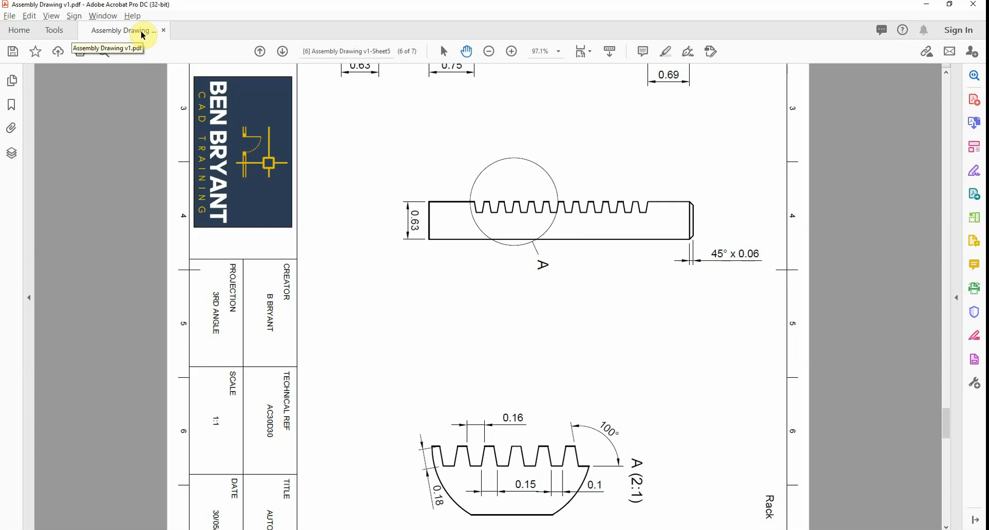
{"action": "key", "text": "alt+Tab"}
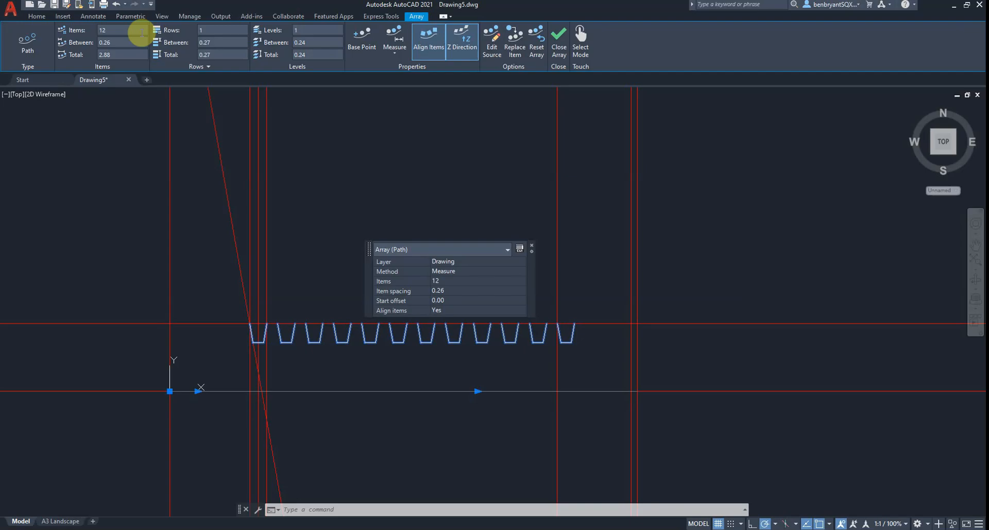
{"action": "key", "text": "alt+Tab"}
{"action": "key", "text": "alt+Tab"}
{"action": "key", "text": "Escape"}
Measure the angle between the first gap's sloped left side and its base with a temporary angular dimension, and compare it with the PDF.
{"action": "scroll", "coordinate": [288, 366], "scroll_direction": "up", "scroll_amount": 4}
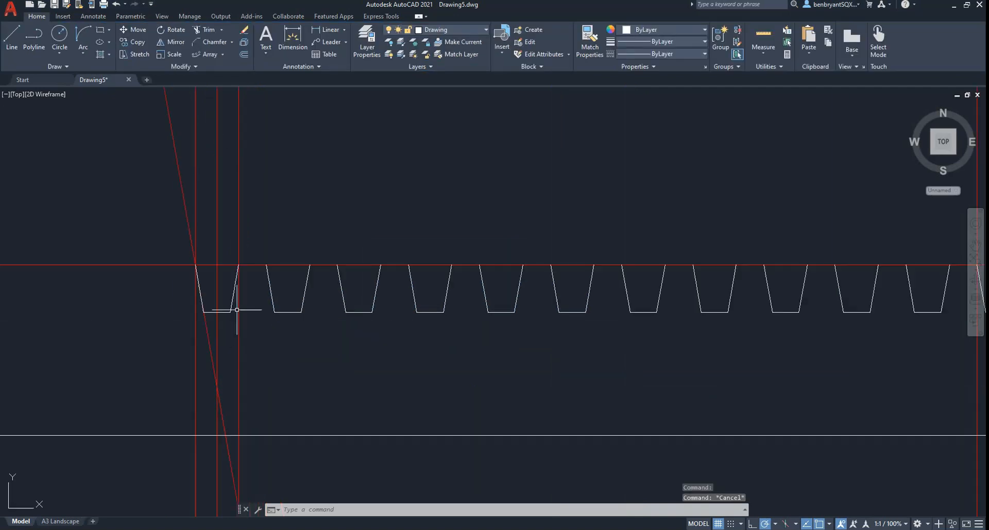
{"action": "left_click", "coordinate": [345, 29]}
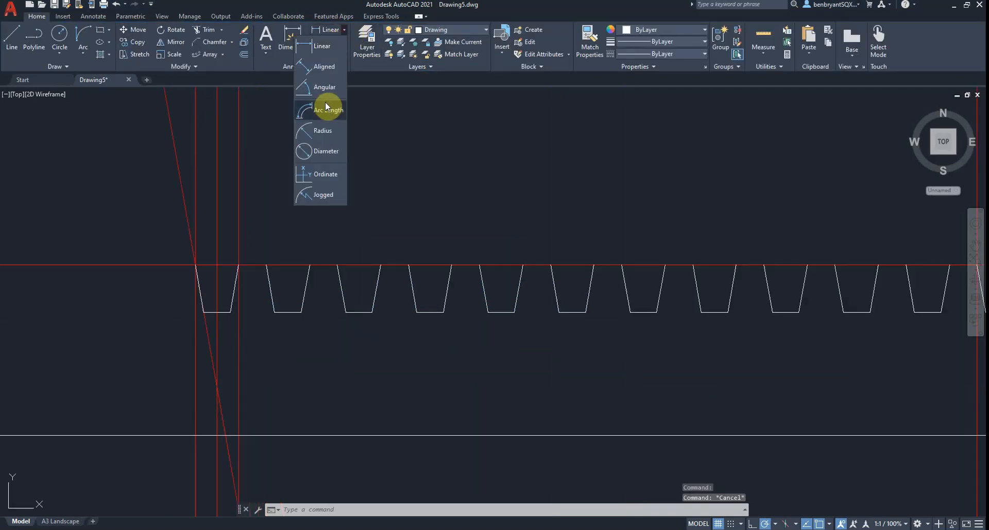
{"action": "left_click", "coordinate": [325, 103]}
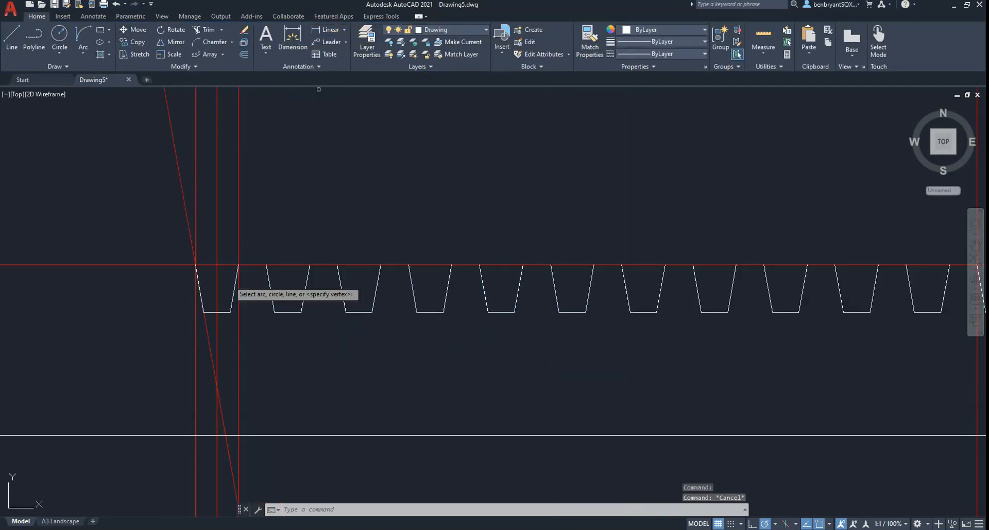
{"action": "left_click", "coordinate": [200, 294]}
{"action": "left_click", "coordinate": [211, 312]}
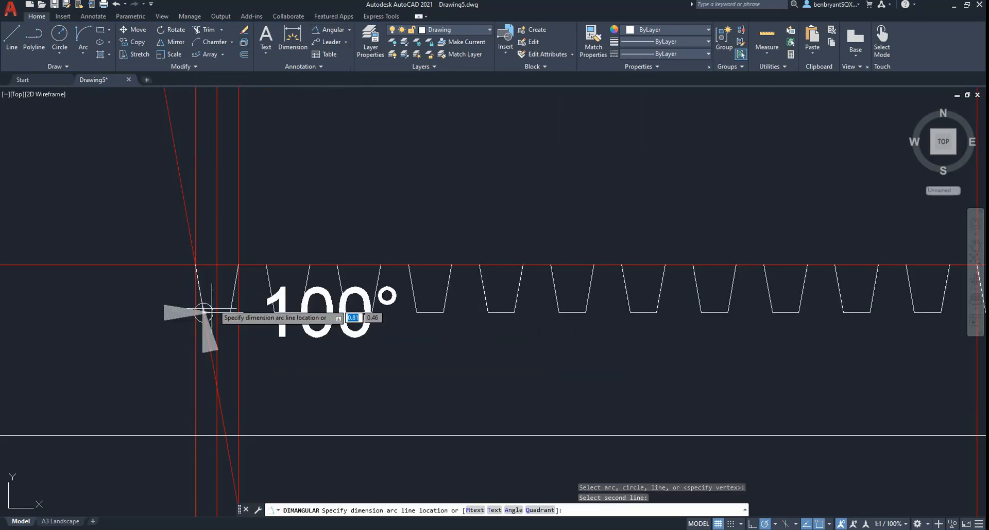
{"action": "key", "text": "Escape"}
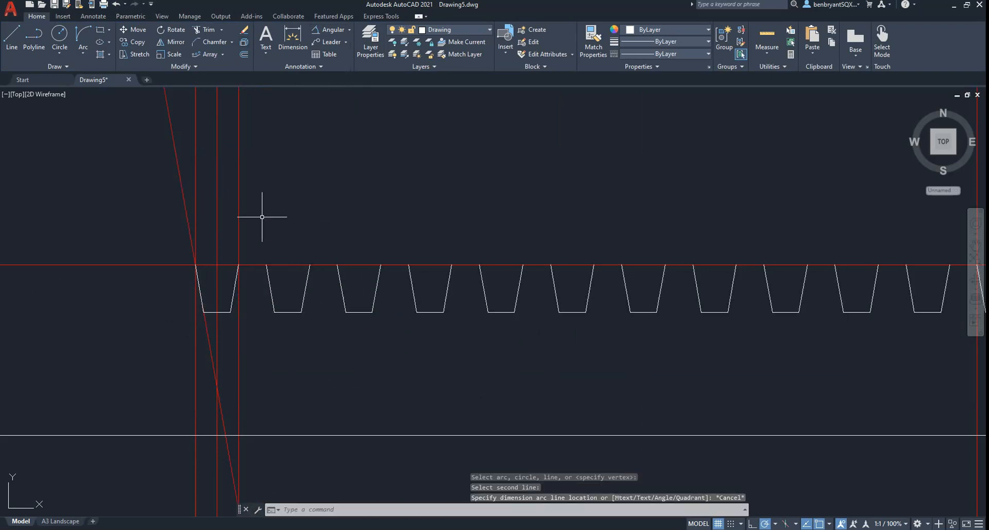
{"action": "key", "text": "alt+Tab"}
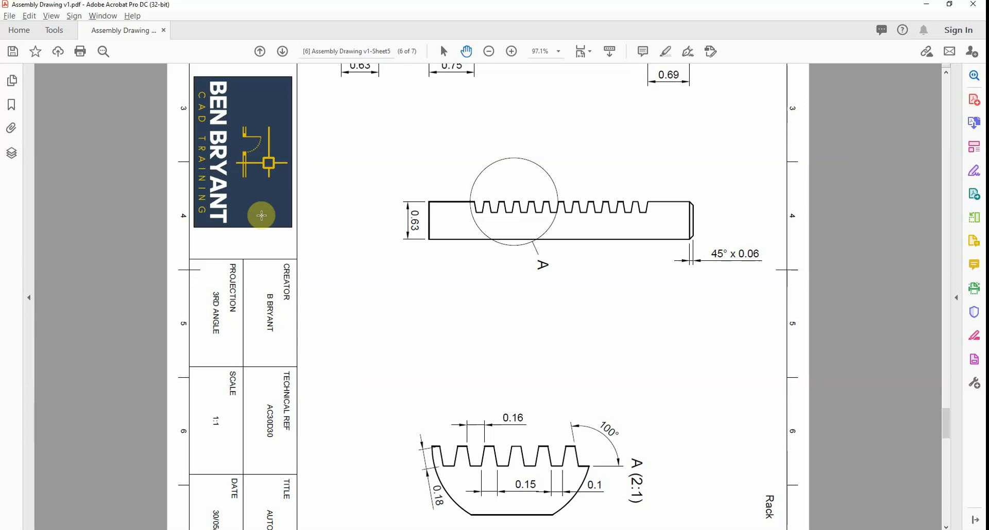
{"action": "key", "text": "alt+Tab"}
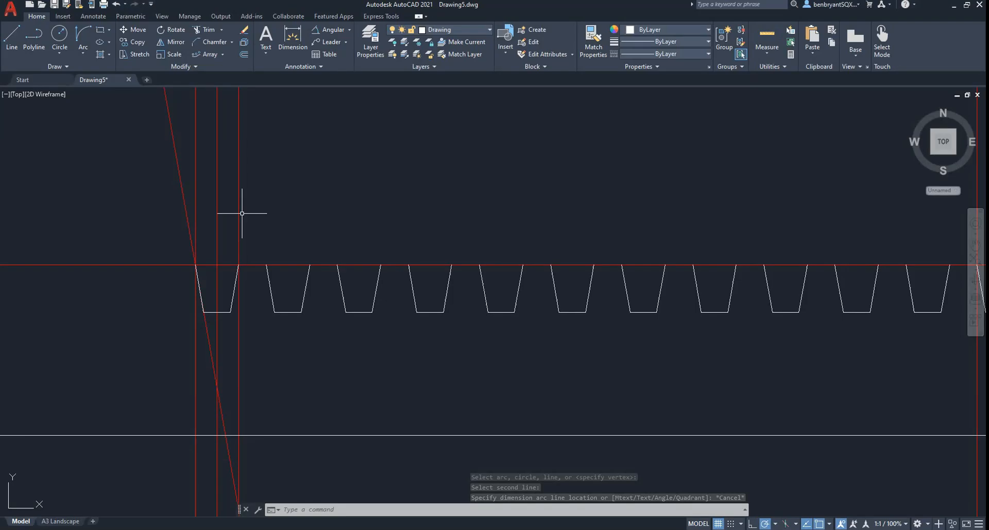
Measure the first gap's top width with a temporary linear dimension, and compare it with detail A in the PDF.
{"action": "left_click", "coordinate": [342, 28]}
{"action": "left_click", "coordinate": [329, 52]}
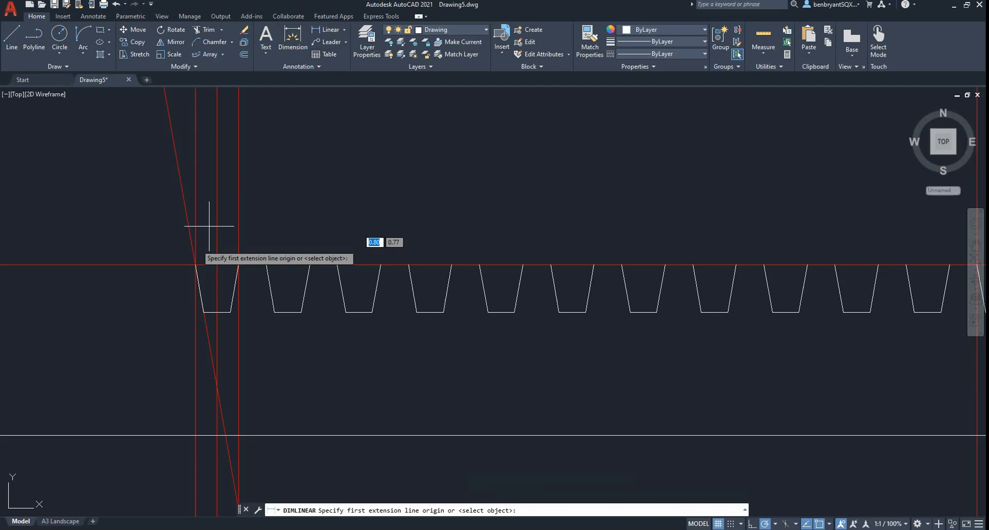
{"action": "left_click", "coordinate": [196, 265]}
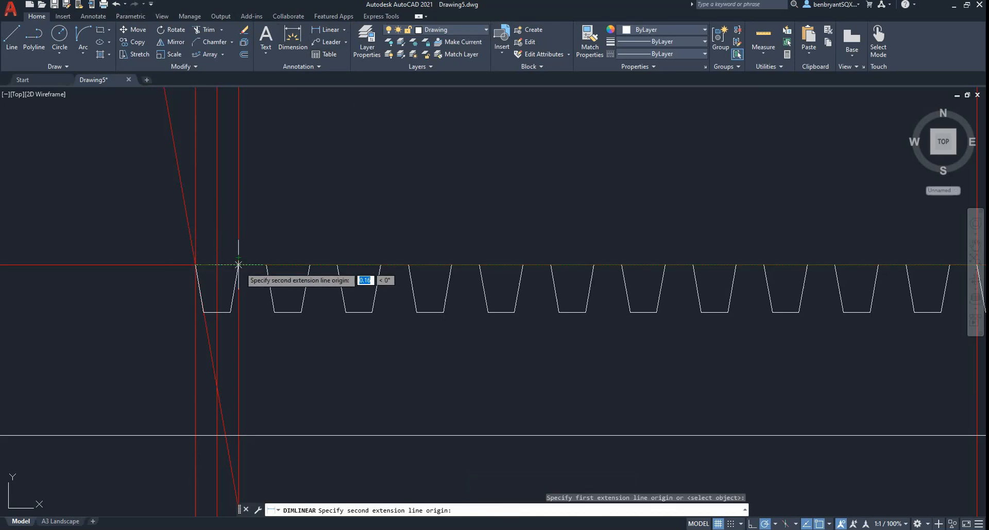
{"action": "left_click", "coordinate": [238, 265]}
{"action": "key", "text": "Escape"}
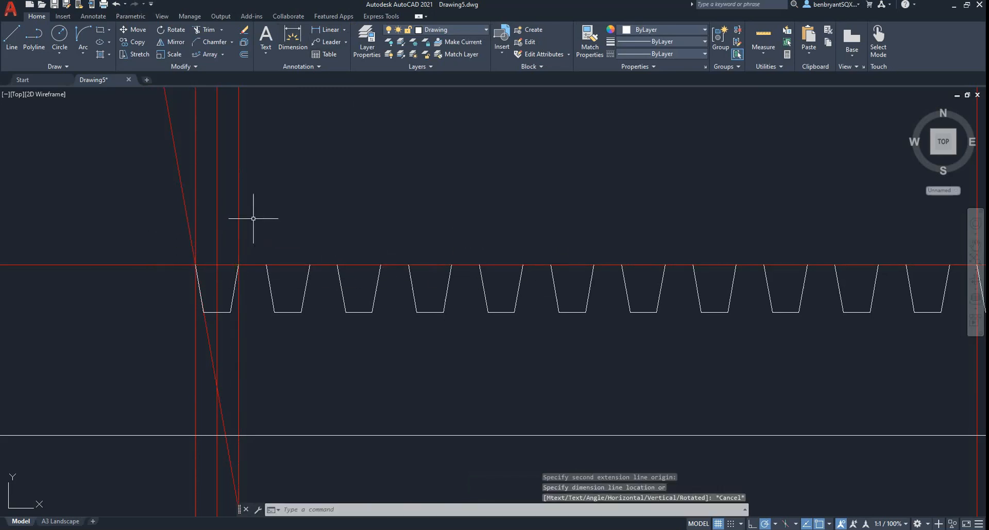
{"action": "key", "text": "alt+Tab"}
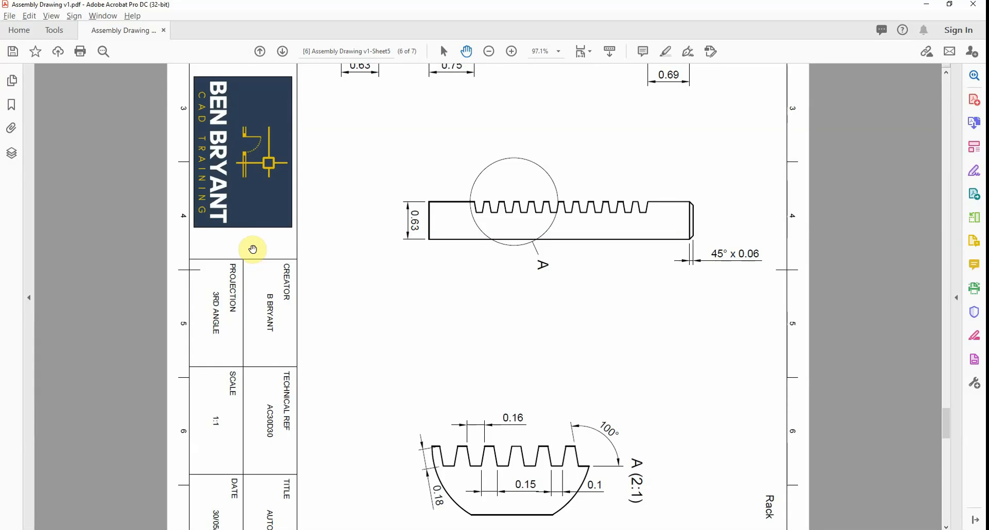
{"action": "key", "text": "alt+Tab"}
Measure the second gap's width between its top corners with a temporary linear dimension.
{"action": "key", "text": "Return"}
{"action": "left_click", "coordinate": [262, 265]}
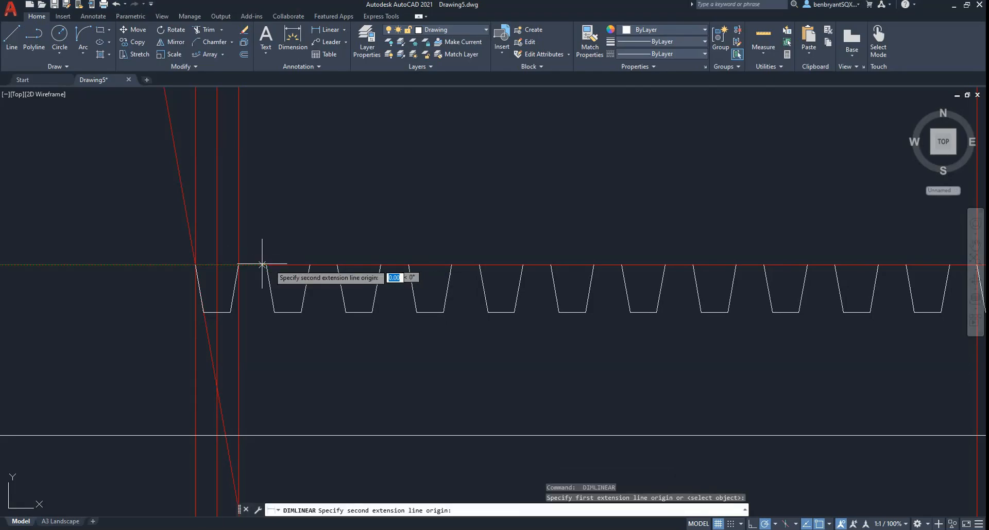
{"action": "left_click", "coordinate": [308, 263]}
{"action": "key", "text": "Escape"}
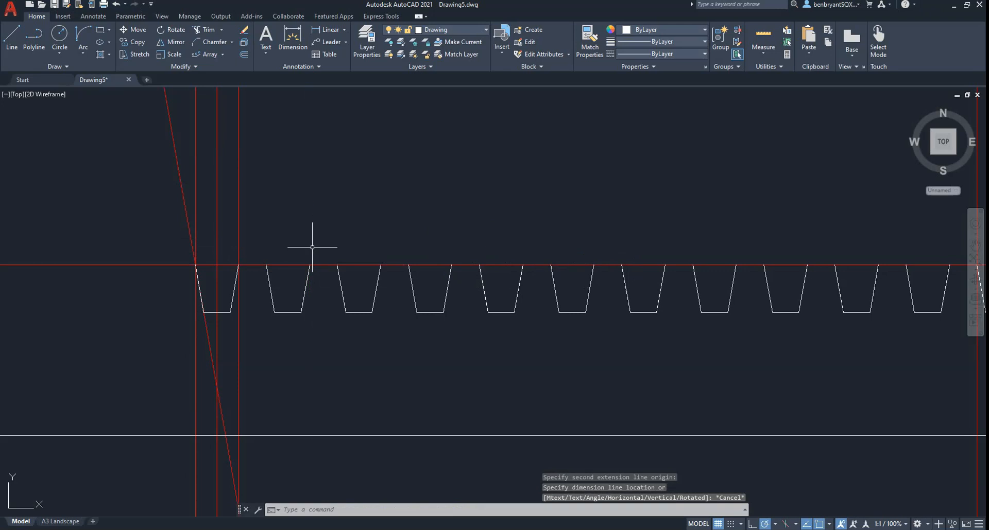
Measure the tooth base between the bottom corners of the second and third gaps with a temporary linear dimension, checking it against the PDF.
{"action": "key", "text": "Return"}
{"action": "key", "text": "alt+Tab"}
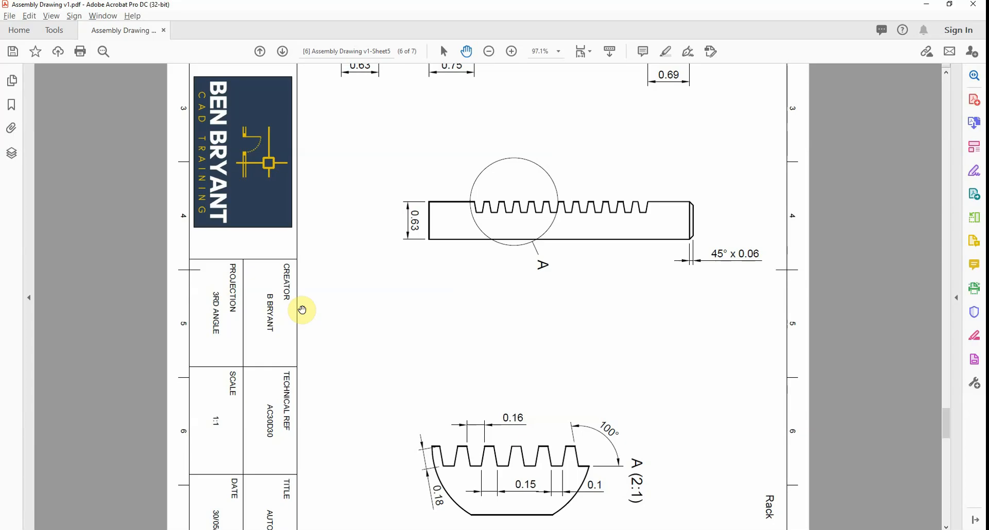
{"action": "key", "text": "alt+Tab"}
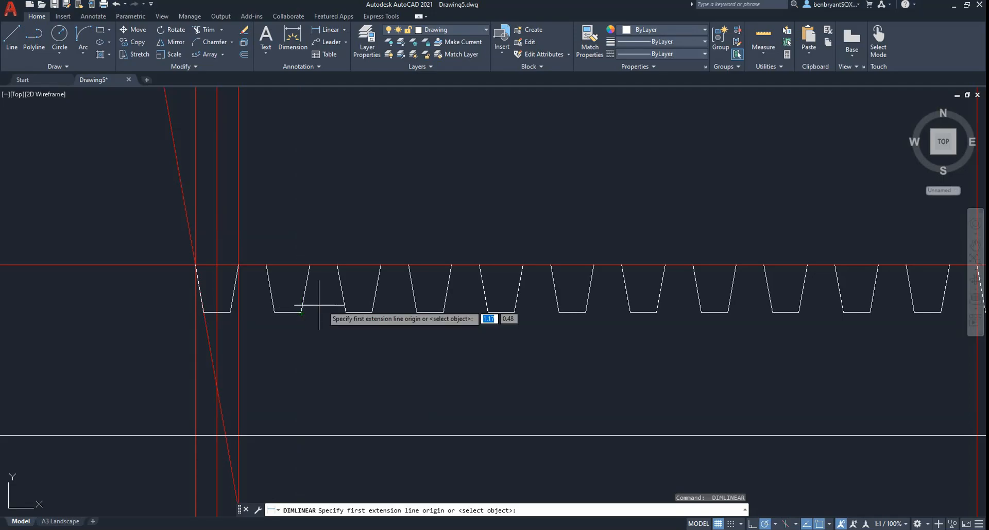
{"action": "left_click", "coordinate": [311, 313]}
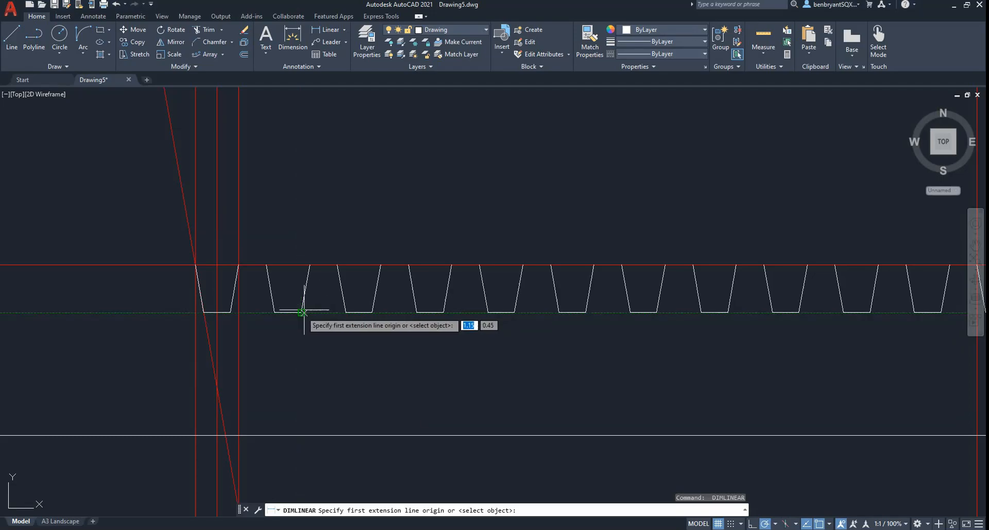
{"action": "left_click", "coordinate": [344, 313]}
{"action": "key", "text": "Escape"}
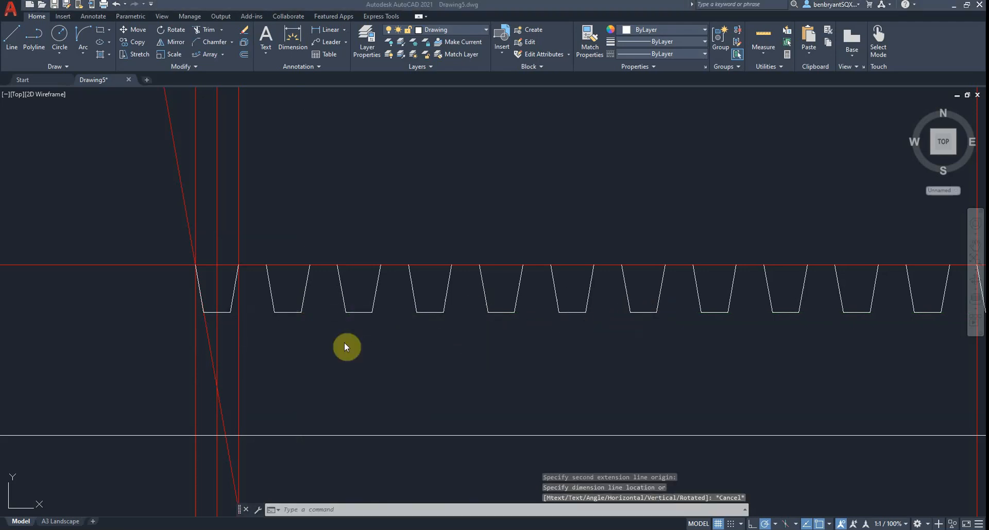
{"action": "key", "text": "alt+Tab"}
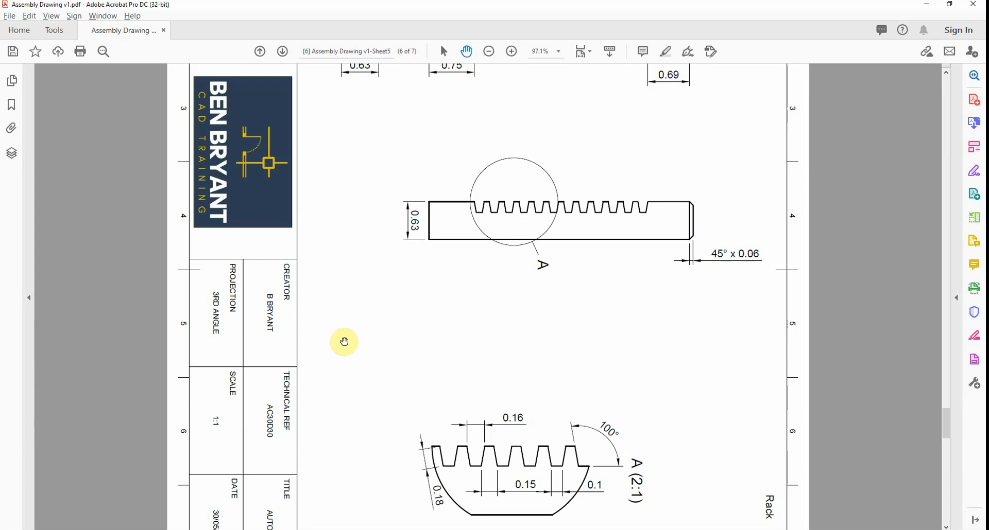
{"action": "key", "text": "alt+Tab"}
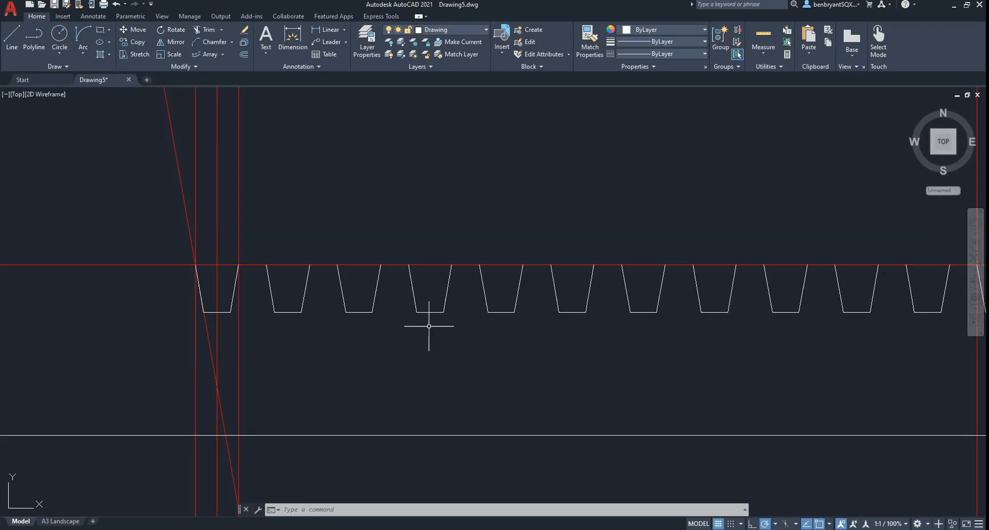
Compare the last tooth gap's position with the vertical construction line crossing it and with the rack's side view in the PDF.
{"action": "scroll", "coordinate": [420, 332], "scroll_direction": "down", "scroll_amount": 4}
{"action": "middle_click_drag", "start_coordinate": [417, 337], "coordinate": [363, 346]}
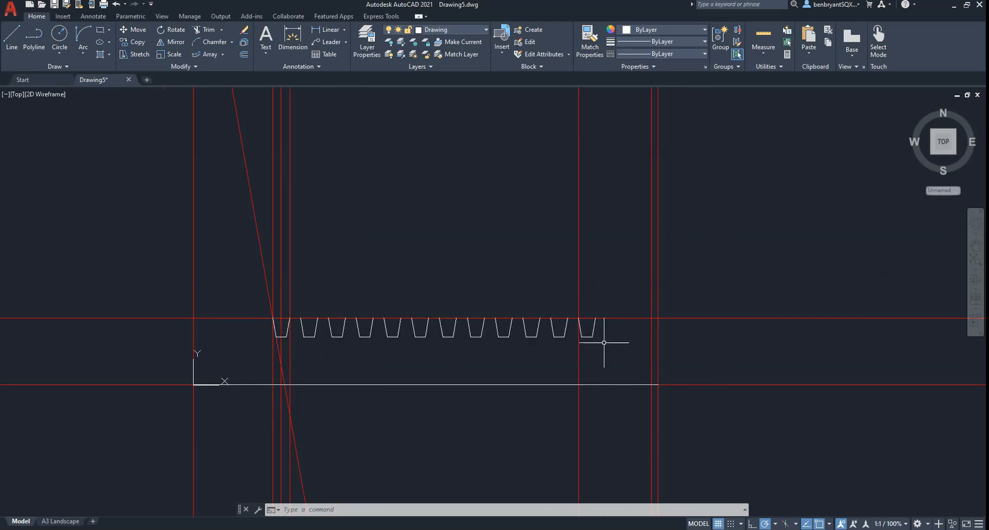
{"action": "left_click", "coordinate": [578, 357]}
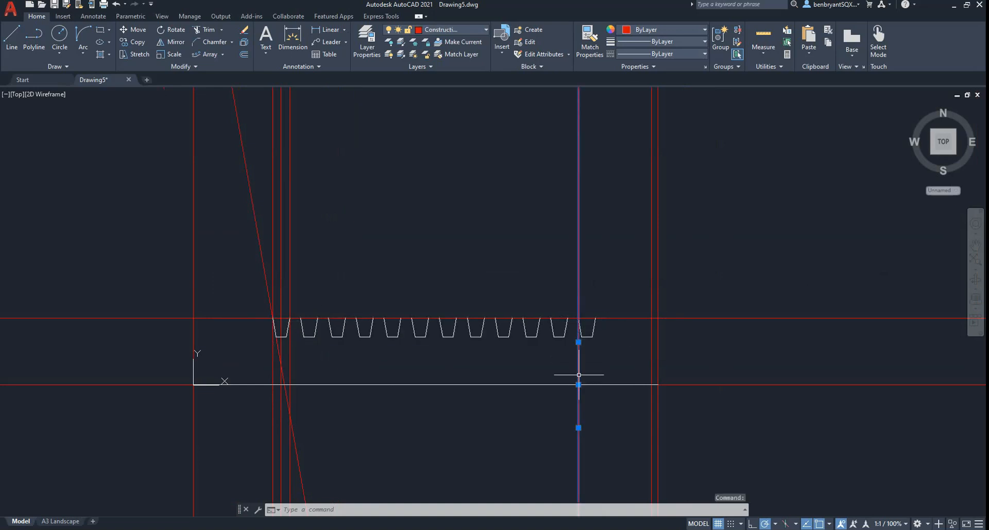
{"action": "key", "text": "Escape"}
{"action": "left_click", "coordinate": [125, 31]}
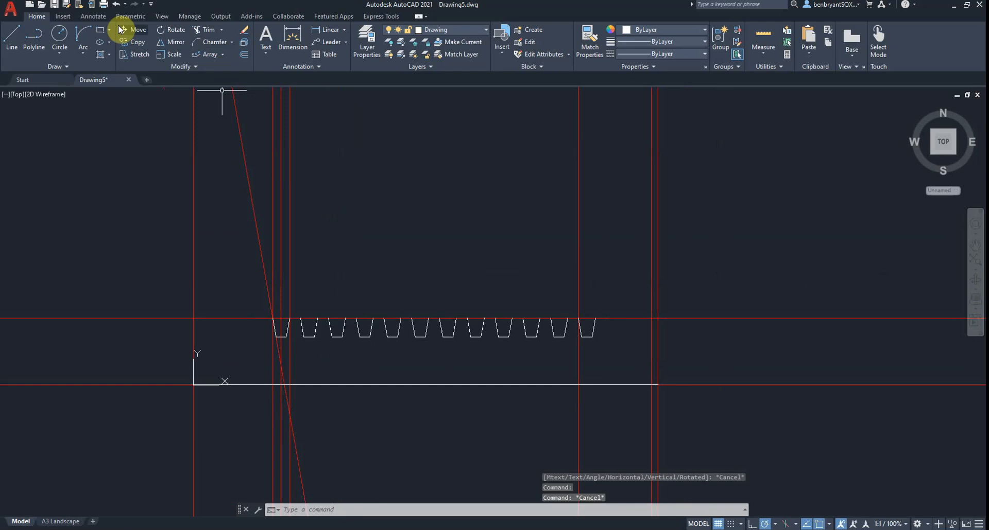
{"action": "key", "text": "alt+Tab"}
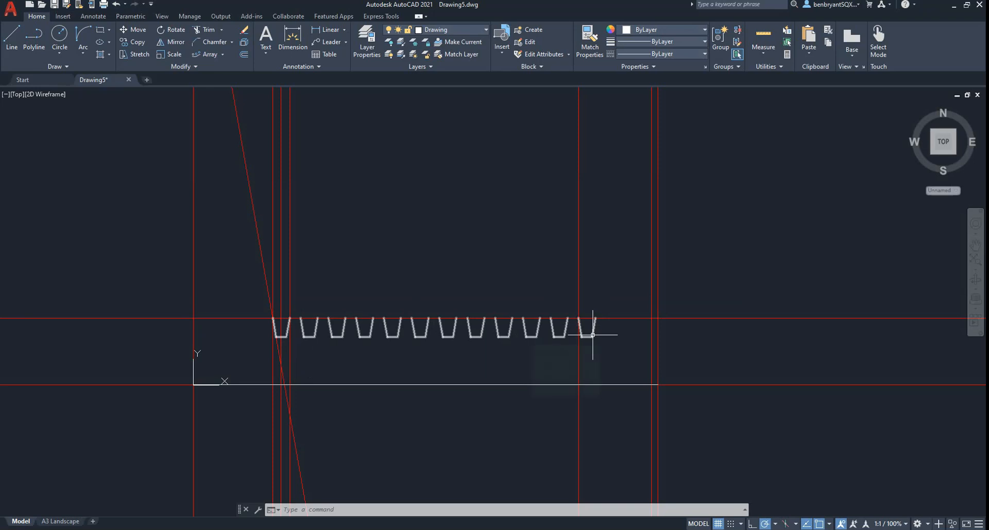
{"action": "scroll", "coordinate": [541, 351], "scroll_direction": "up", "scroll_amount": 2}
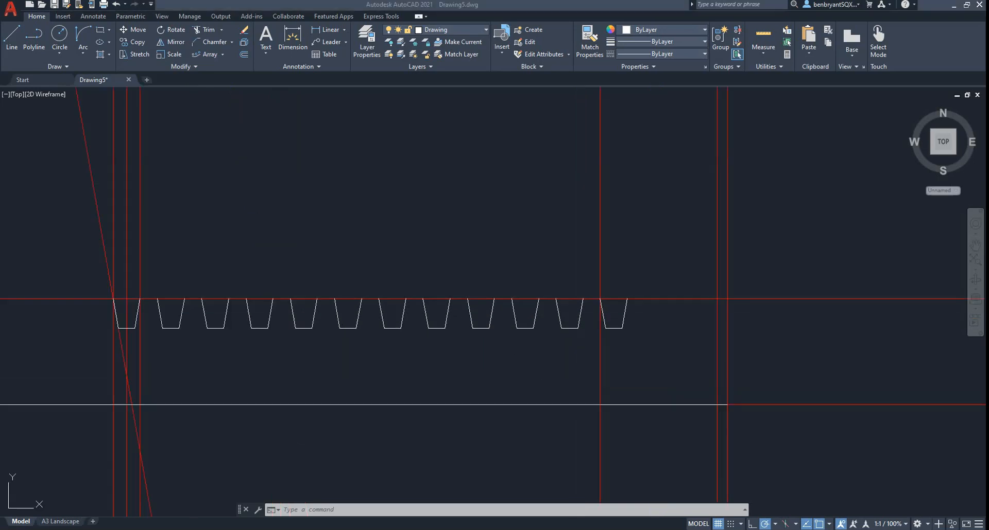
{"action": "key", "text": "alt+Tab"}
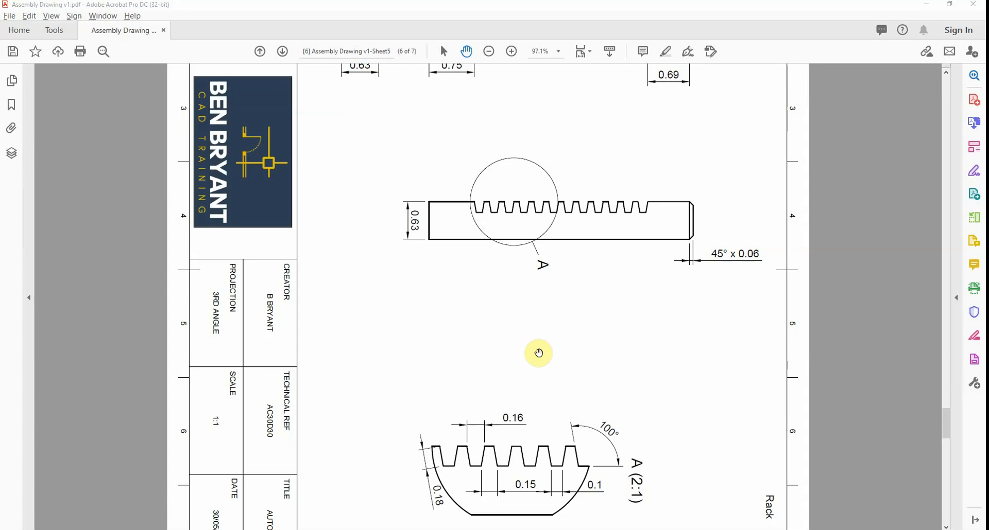
Switch back to AutoCAD and explode the tooth gap array into separate lines.
{"action": "key", "text": "alt+Tab"}
{"action": "key", "text": "alt+Tab"}
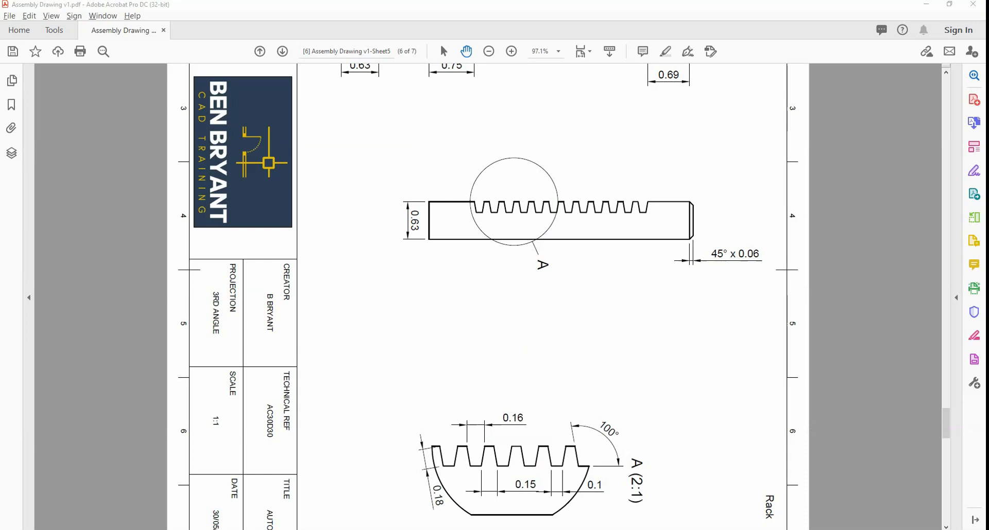
{"action": "key", "text": "alt+Tab"}
{"action": "type", "text": "ex"}
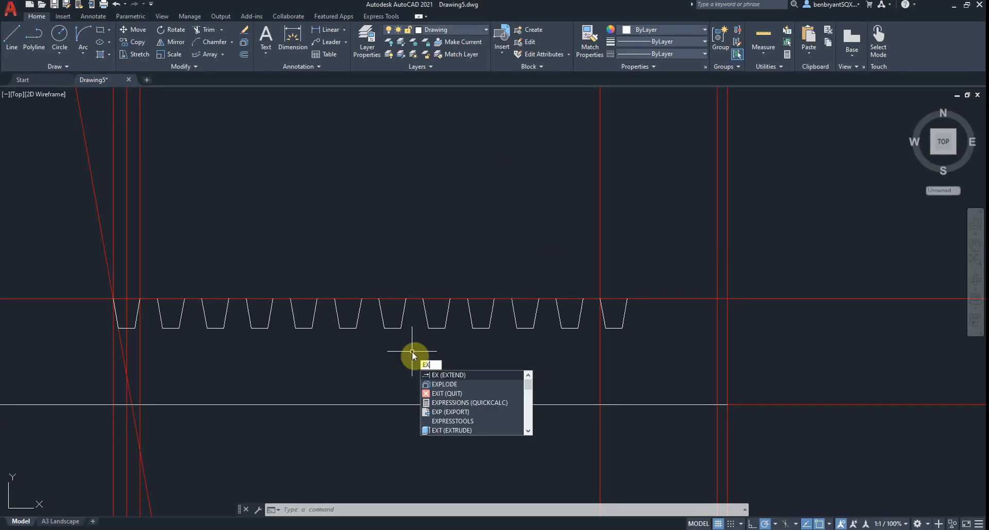
{"action": "key", "text": "Down"}
{"action": "key", "text": "Return"}
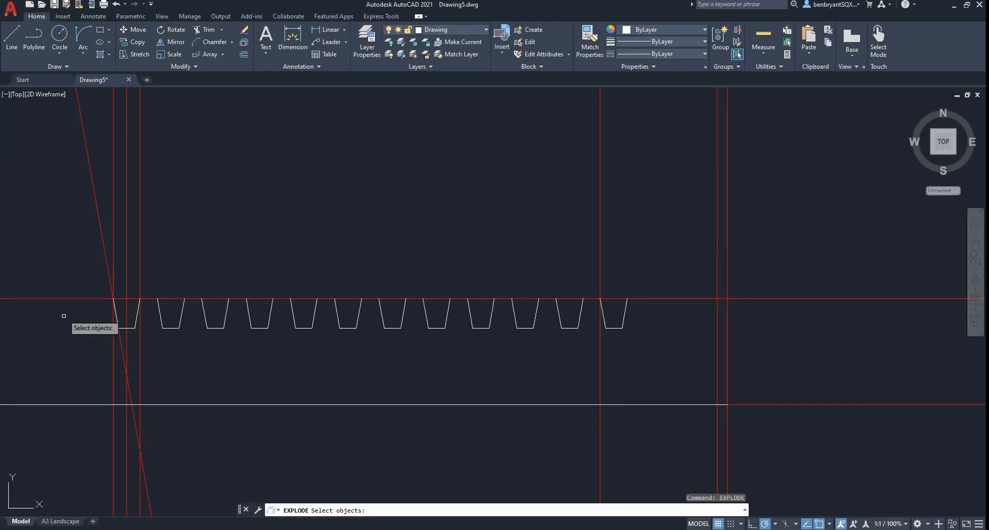
{"action": "left_click", "coordinate": [154, 308]}
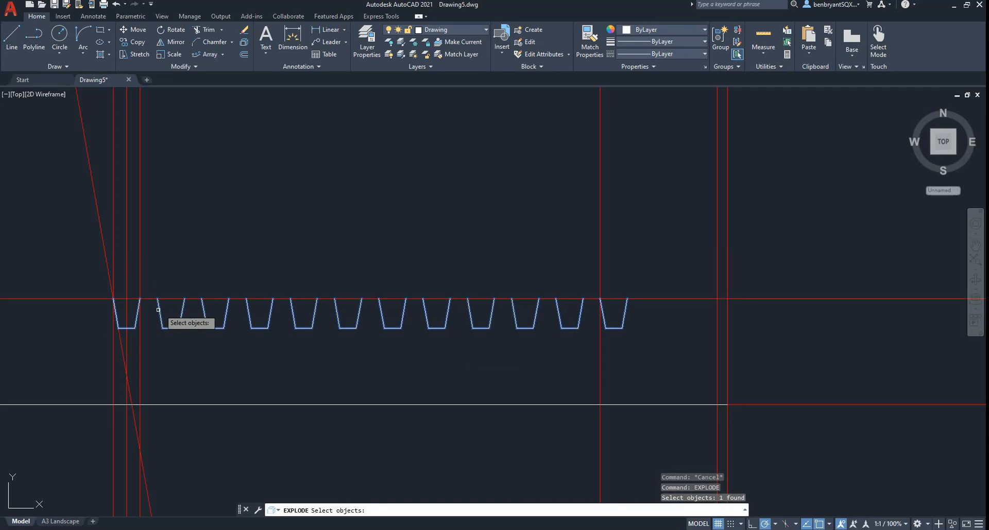
{"action": "key", "text": "Return"}
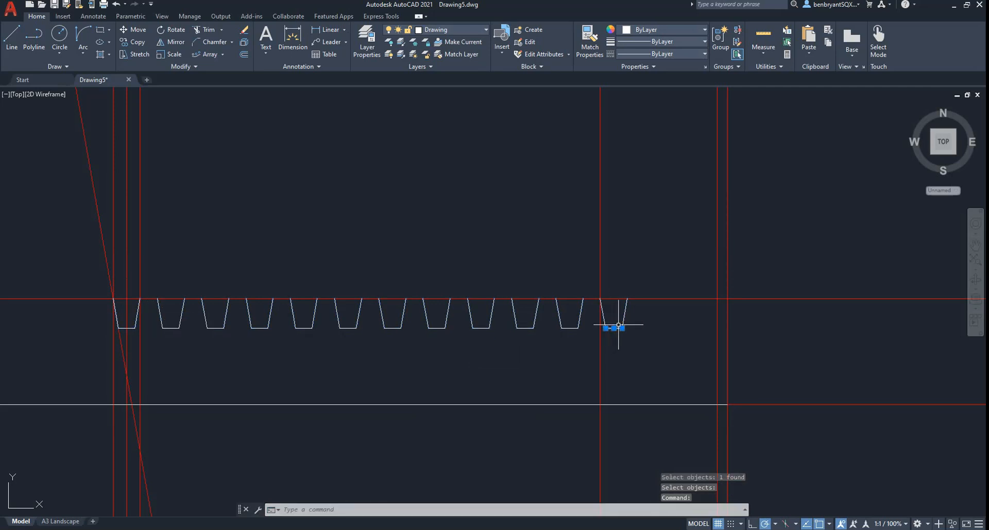
Erase the three lines of the last tooth gap at the rack's right end.
{"action": "key", "text": "Delete"}
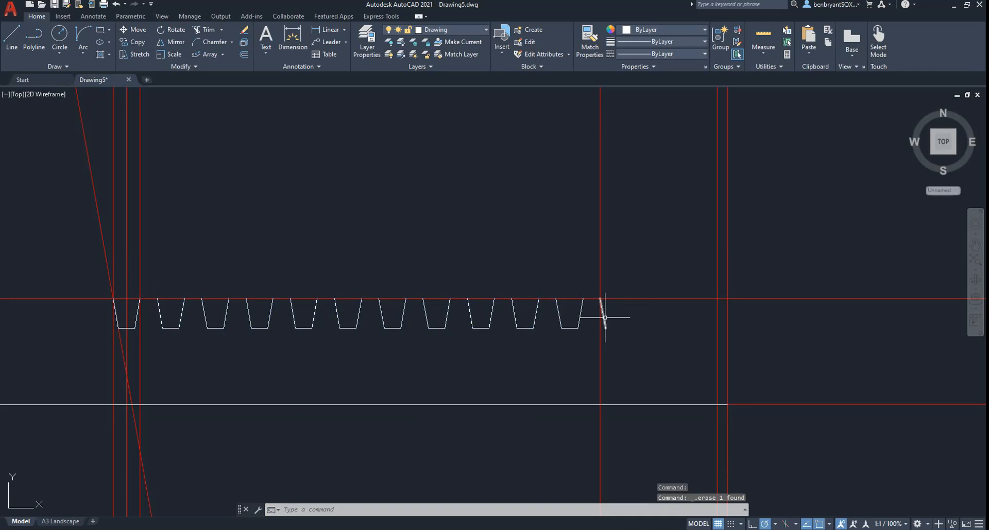
{"action": "left_click", "coordinate": [604, 318]}
{"action": "left_click", "coordinate": [605, 329]}
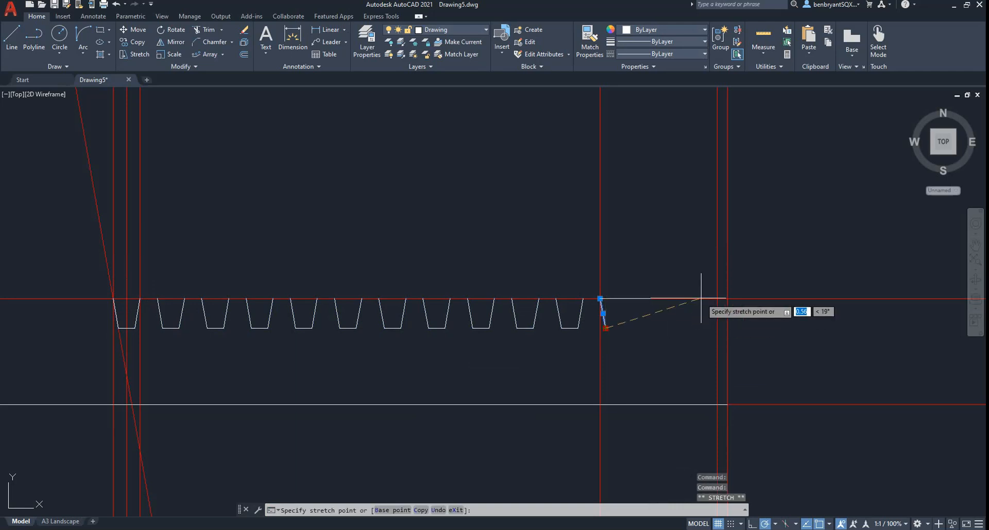
{"action": "left_click", "coordinate": [727, 298]}
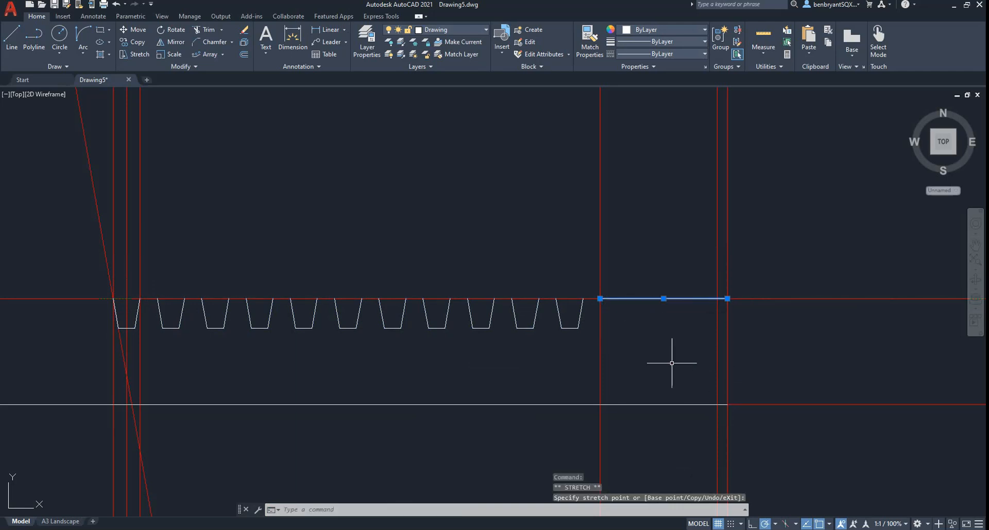
{"action": "key", "text": "Delete"}
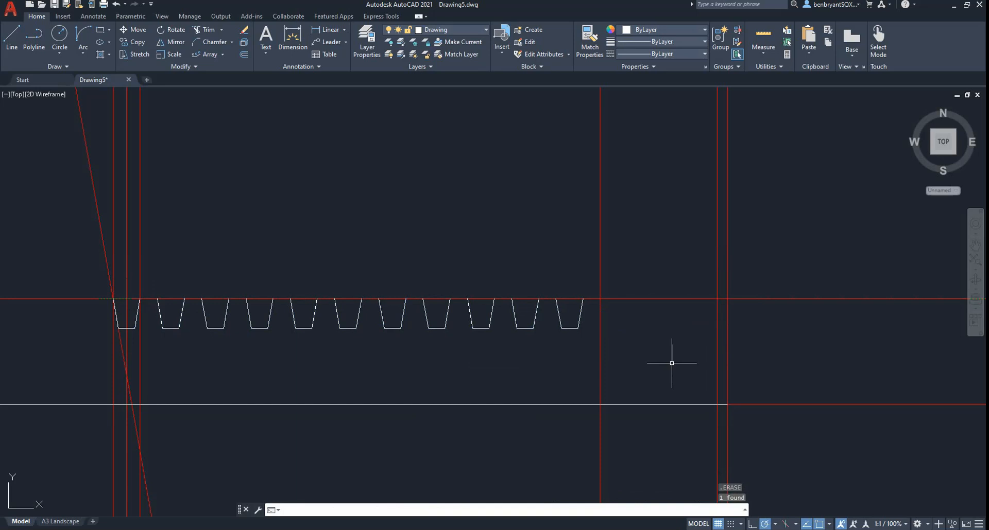
Draw the top edge from the last remaining gap's right corner to the rack's right end construction line.
{"action": "left_click", "coordinate": [12, 37]}
{"action": "left_click", "coordinate": [584, 298]}
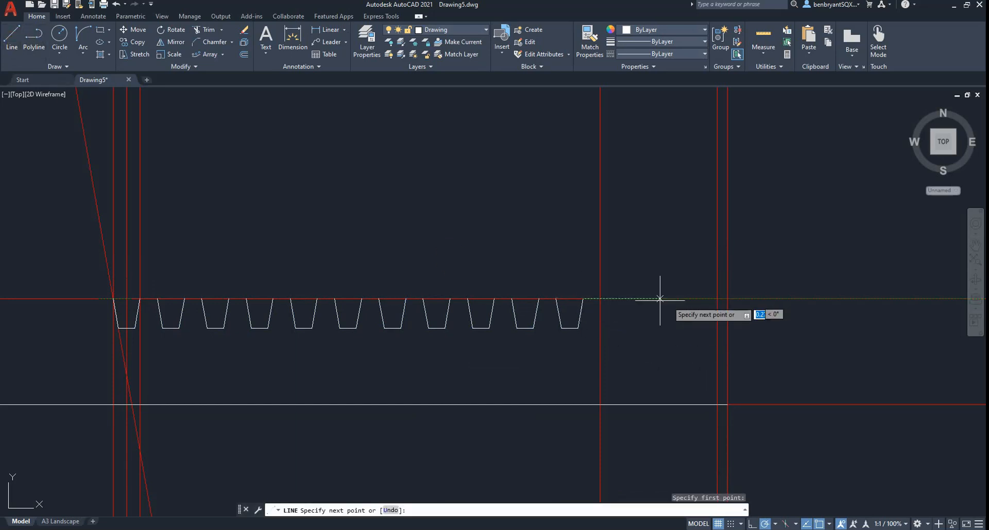
{"action": "left_click", "coordinate": [727, 299]}
{"action": "key", "text": "Escape"}
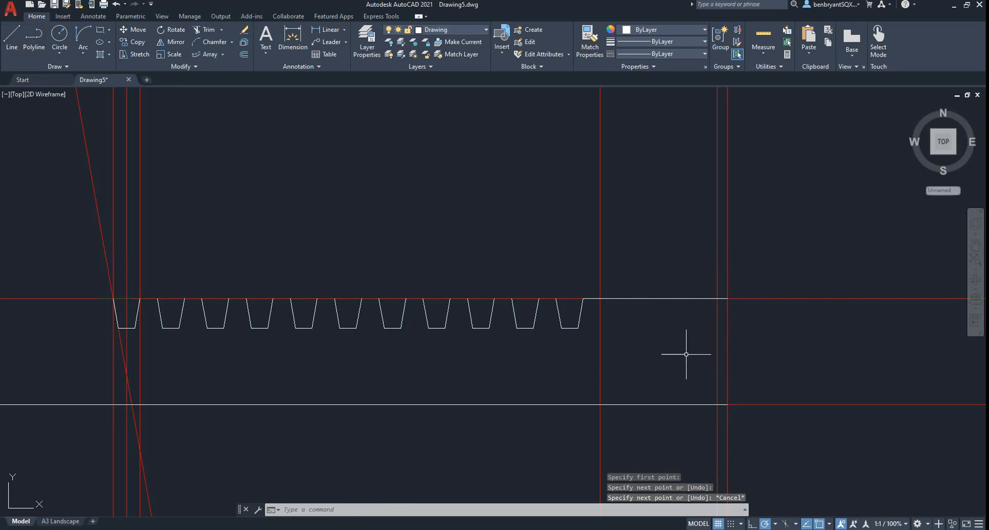
Draw the top edge from the first gap's left corner to the rack's left end construction line.
{"action": "key", "text": "Return"}
{"action": "left_click", "coordinate": [114, 299]}
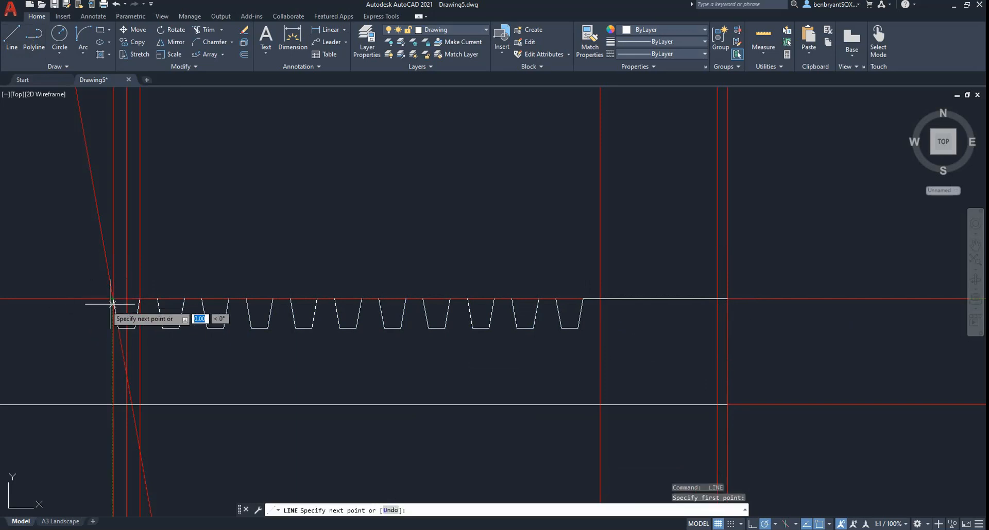
{"action": "middle_click_drag", "start_coordinate": [105, 310], "coordinate": [272, 311]}
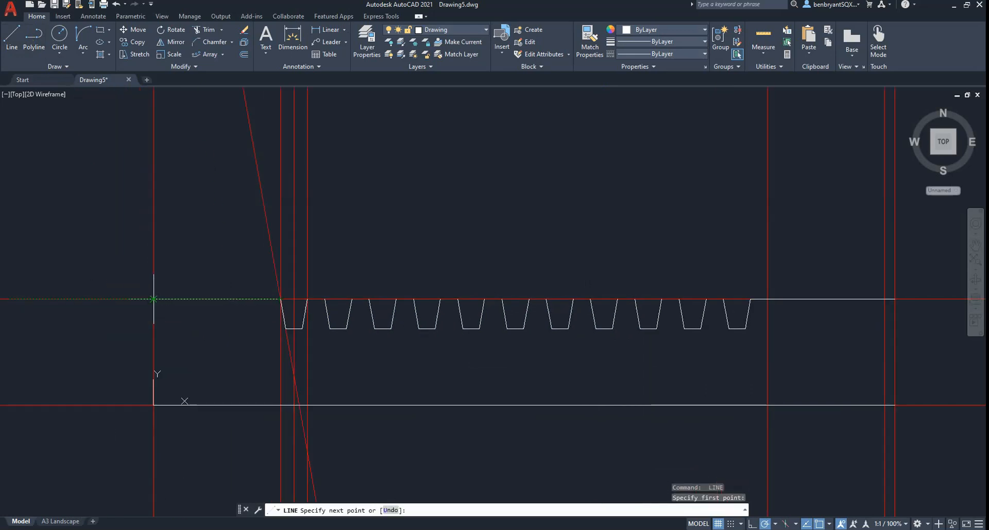
{"action": "left_click", "coordinate": [154, 299]}
{"action": "left_click", "coordinate": [154, 406]}
{"action": "key", "text": "Return"}
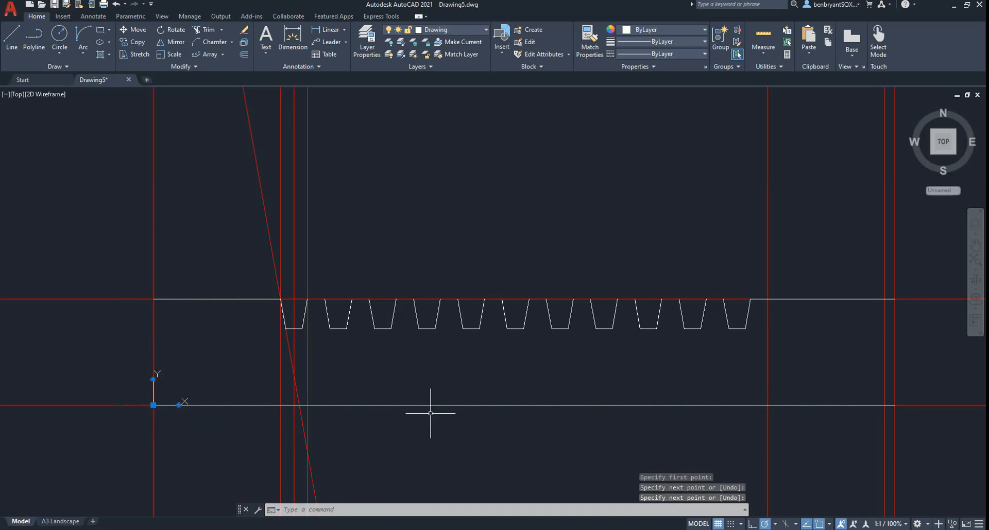
Try to draw the rack's left end line from the top corner down to the bottom corner.
{"action": "middle_click_drag", "start_coordinate": [431, 413], "coordinate": [242, 426]}
{"action": "middle_click_drag", "start_coordinate": [434, 397], "coordinate": [539, 336]}
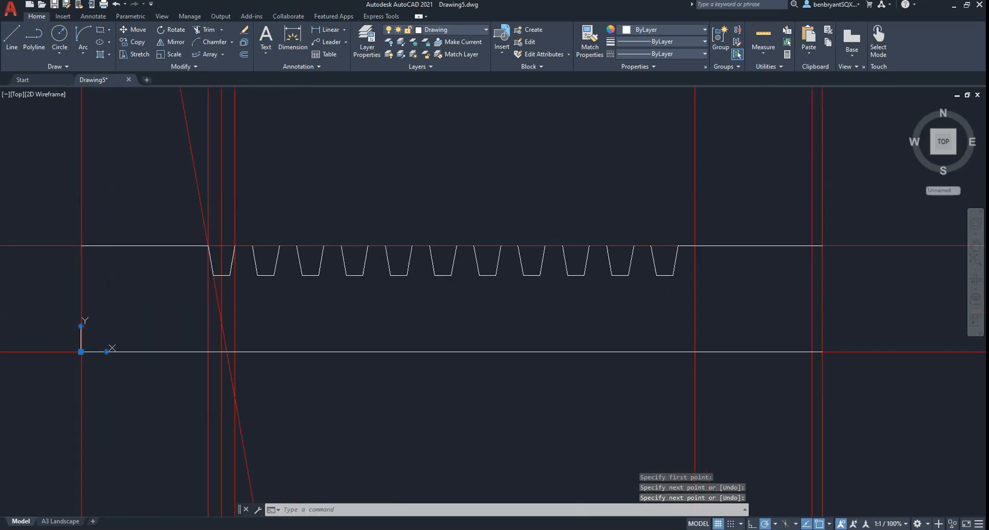
{"action": "key", "text": "Return"}
{"action": "key", "text": "Escape"}
{"action": "key", "text": "Escape"}
{"action": "key", "text": "Return"}
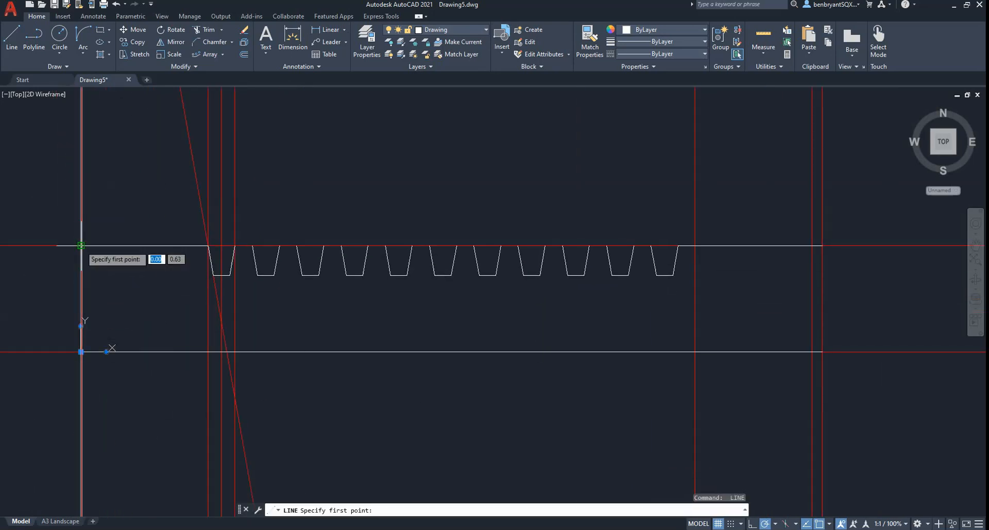
{"action": "left_click", "coordinate": [81, 245]}
{"action": "left_click", "coordinate": [81, 352]}
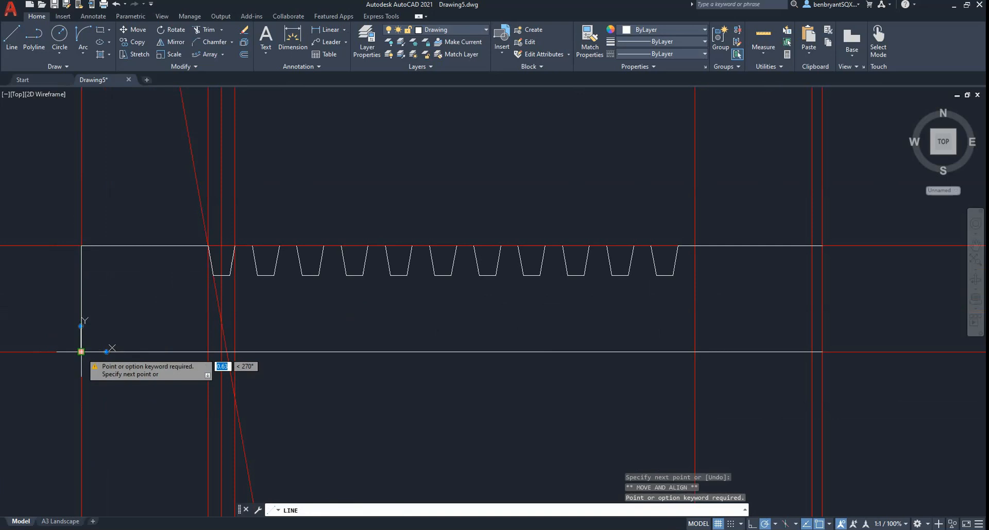
{"action": "key", "text": "Escape"}
Draw the rack's right end line from the bottom corner up to the top corner.
{"action": "middle_click_drag", "start_coordinate": [428, 388], "coordinate": [331, 397]}
{"action": "scroll", "coordinate": [376, 387], "scroll_direction": "down", "scroll_amount": 2}
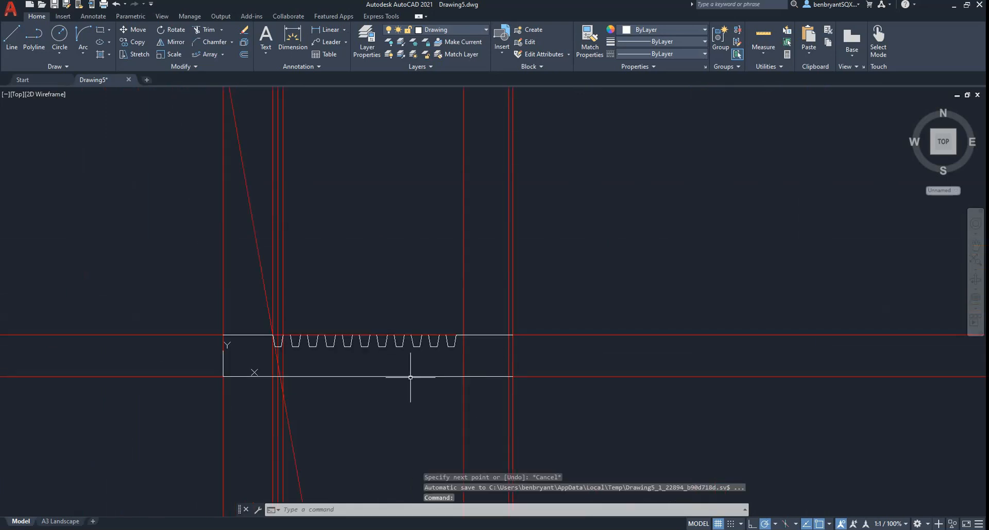
{"action": "scroll", "coordinate": [512, 377], "scroll_direction": "up", "scroll_amount": 4}
{"action": "key", "text": "Return"}
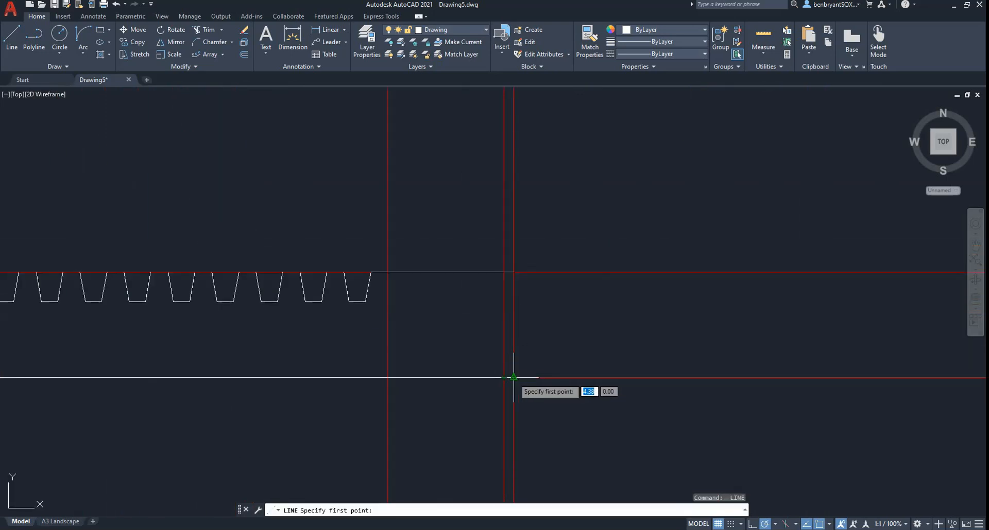
{"action": "left_click", "coordinate": [513, 377]}
{"action": "left_click", "coordinate": [514, 272]}
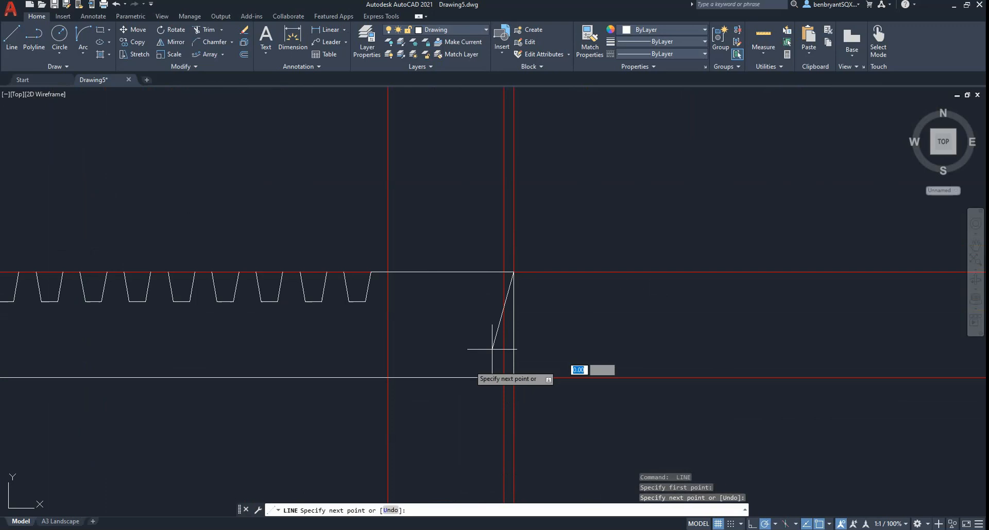
{"action": "key", "text": "Escape"}
Draw a straight line along the tooth tops from the last gap's right corner to the first gap's left corner.
{"action": "scroll", "coordinate": [409, 346], "scroll_direction": "up", "scroll_amount": 2}
{"action": "middle_click_drag", "start_coordinate": [428, 353], "coordinate": [548, 368]}
{"action": "scroll", "coordinate": [536, 356], "scroll_direction": "down", "scroll_amount": 4}
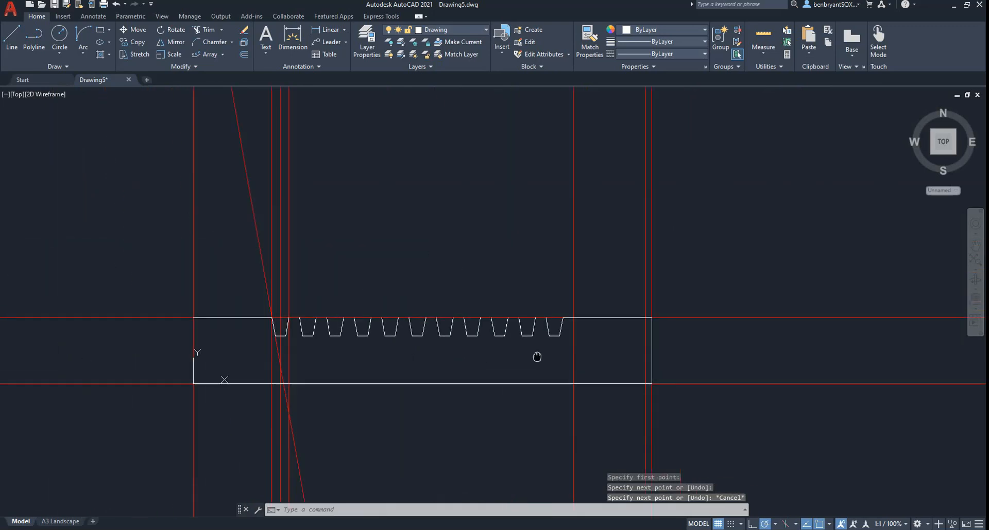
{"action": "scroll", "coordinate": [558, 275], "scroll_direction": "up", "scroll_amount": 4}
{"action": "key", "text": "space"}
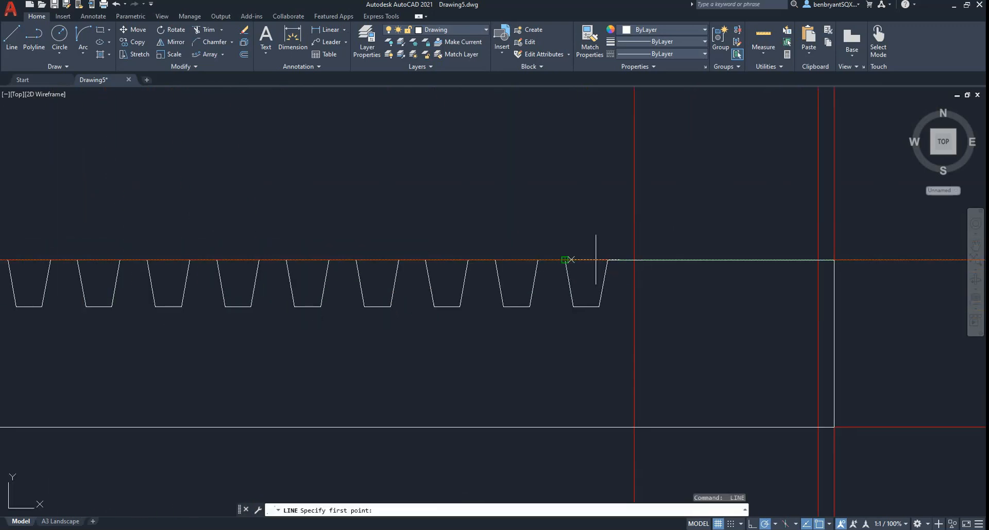
{"action": "left_click", "coordinate": [607, 260]}
{"action": "middle_click_drag", "start_coordinate": [2, 293], "coordinate": [246, 332]}
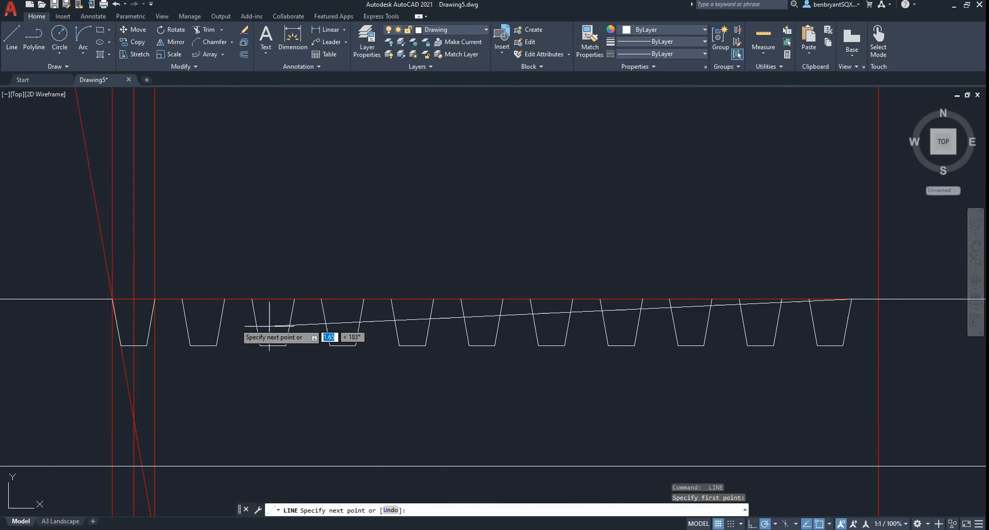
{"action": "left_click", "coordinate": [110, 299]}
{"action": "key", "text": "Escape"}
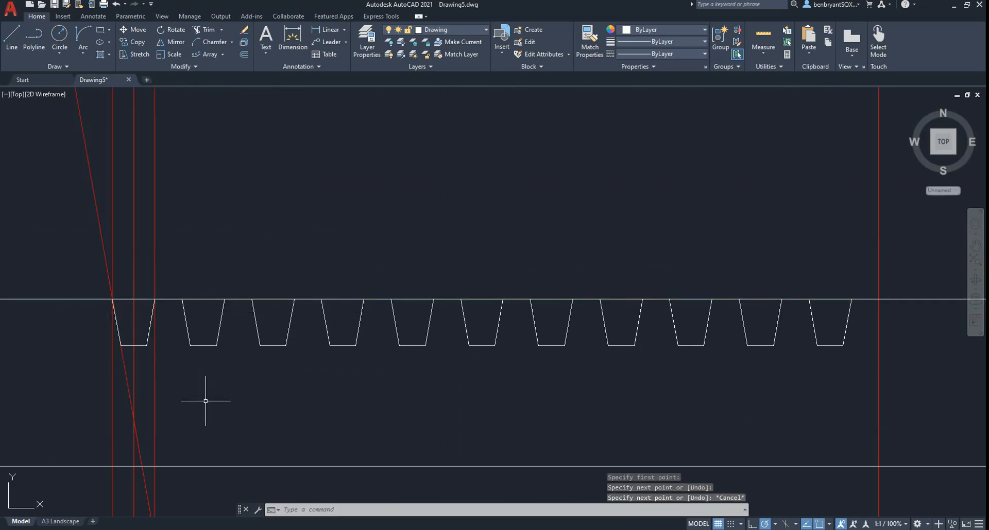
Trim the tooth-top line across the open top of every gap, leaving only the tooth tips.
{"action": "type", "text": "tr"}
{"action": "key", "text": "Return"}
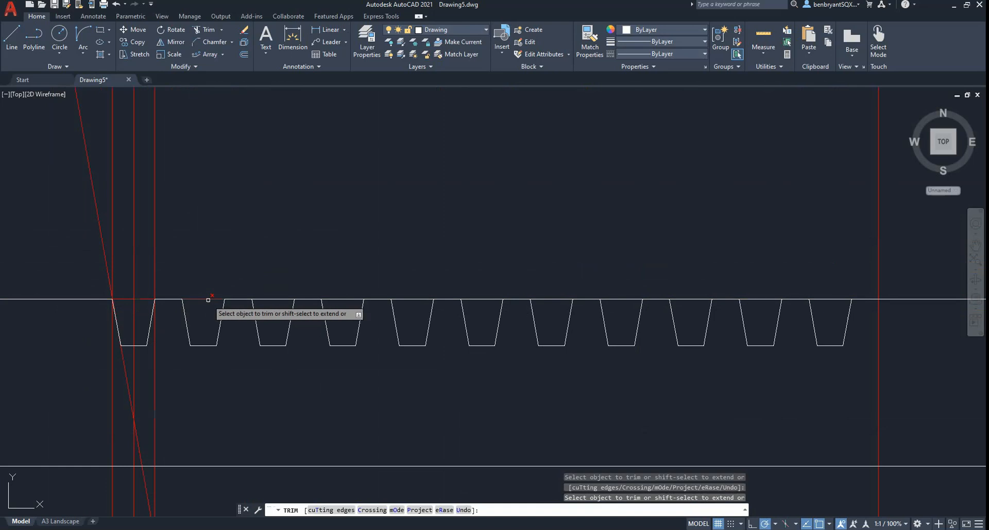
{"action": "left_click", "coordinate": [208, 300]}
{"action": "left_click", "coordinate": [273, 300]}
{"action": "left_click", "coordinate": [342, 299]}
{"action": "left_click", "coordinate": [411, 300]}
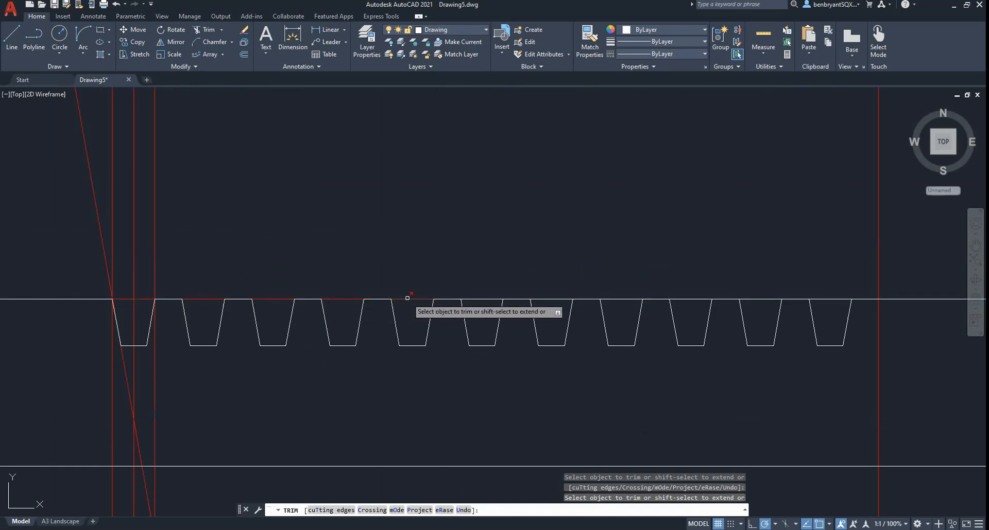
{"action": "left_click", "coordinate": [480, 299]}
{"action": "left_click", "coordinate": [552, 299]}
{"action": "left_click", "coordinate": [609, 299]}
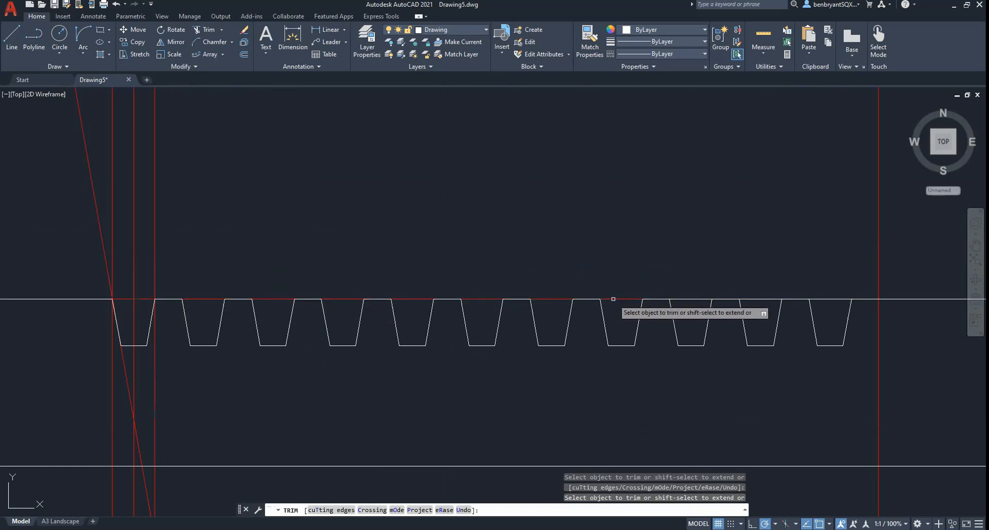
{"action": "left_click", "coordinate": [679, 298]}
{"action": "left_click", "coordinate": [785, 297]}
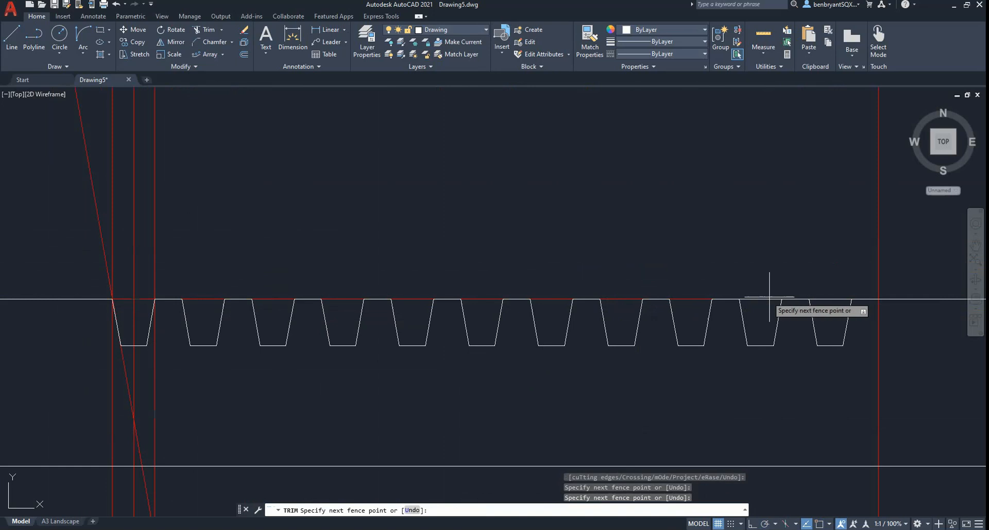
{"action": "left_click", "coordinate": [770, 289]}
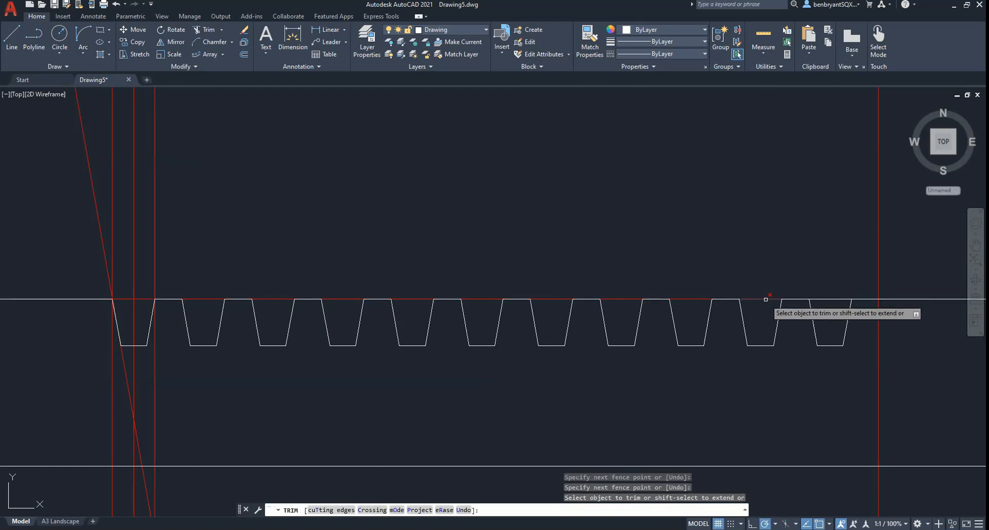
{"action": "left_click", "coordinate": [767, 299]}
{"action": "left_click", "coordinate": [832, 297]}
{"action": "key", "text": "Return"}
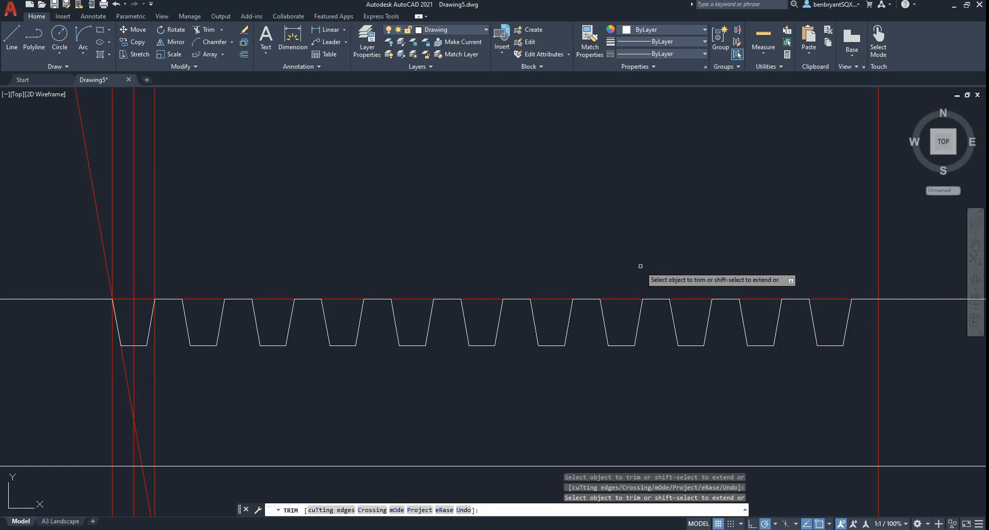
{"action": "key", "text": "Return"}
Turn off the Construction layer.
{"action": "scroll", "coordinate": [618, 271], "scroll_direction": "down", "scroll_amount": 4}
{"action": "middle_click_drag", "start_coordinate": [581, 296], "coordinate": [469, 276]}
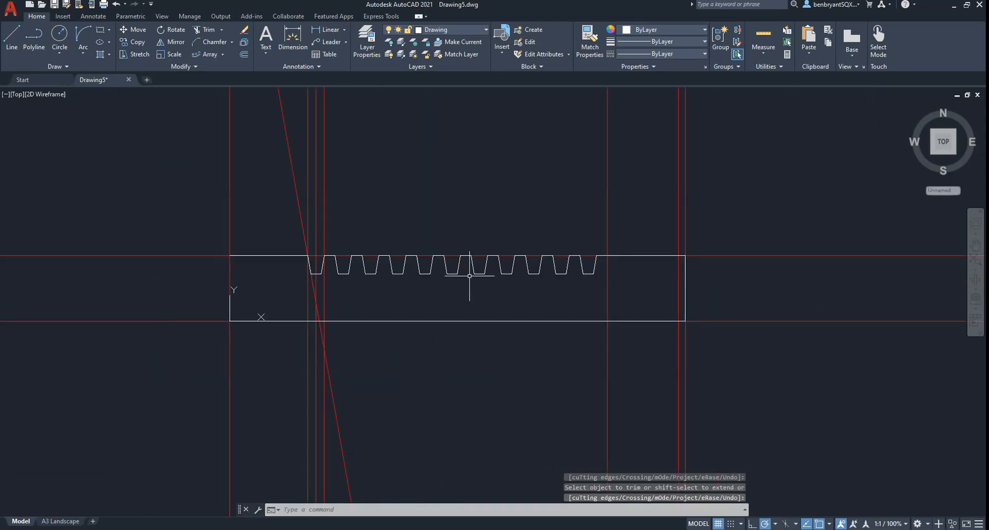
{"action": "left_click", "coordinate": [474, 30]}
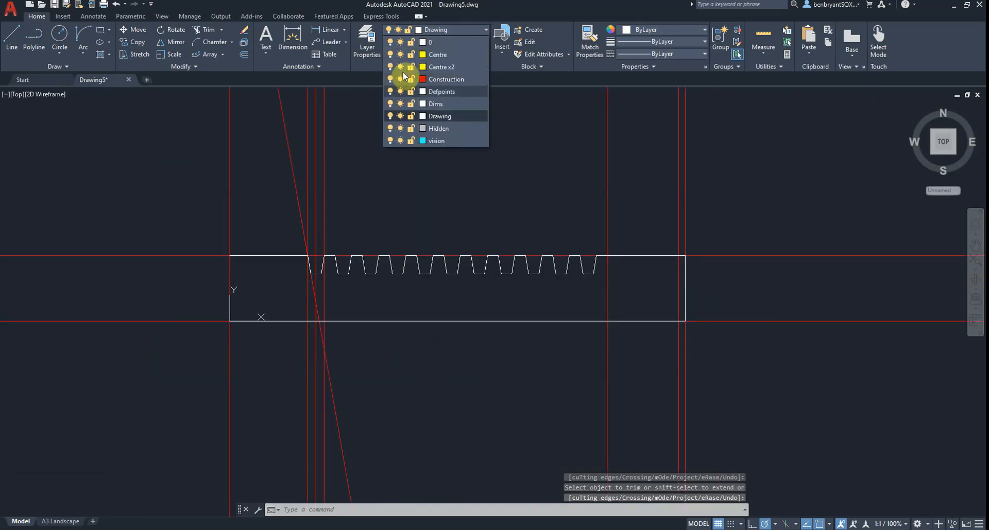
{"action": "left_click", "coordinate": [390, 79]}
{"action": "left_click", "coordinate": [165, 230]}
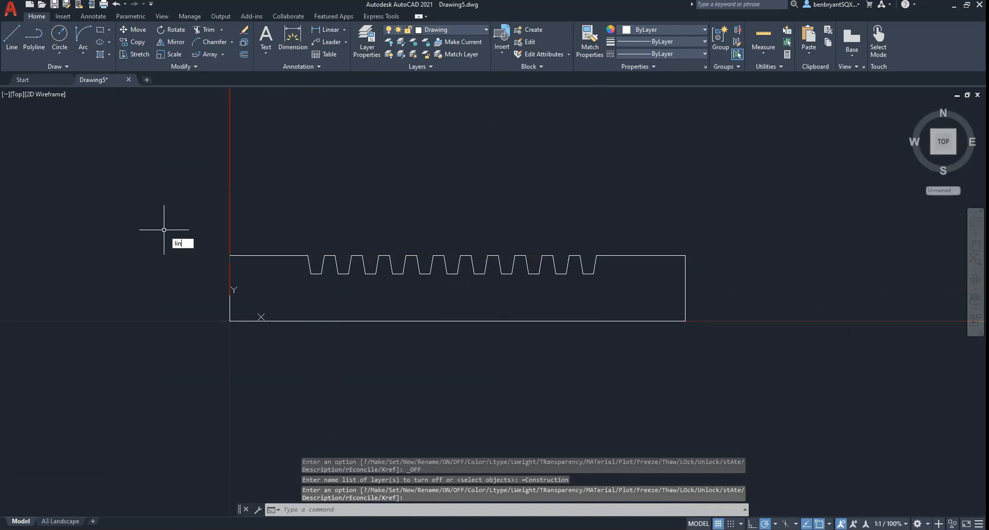
Draw the rack's left end line from the origin 0,0 up to the top-left corner.
{"action": "type", "text": "lin"}
{"action": "key", "text": "Return"}
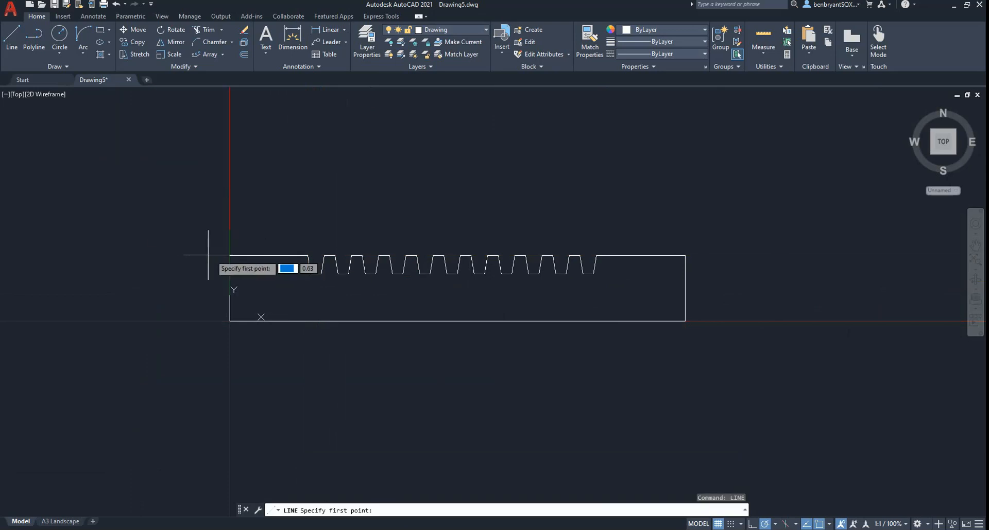
{"action": "type", "text": "0,0"}
{"action": "key", "text": "Return"}
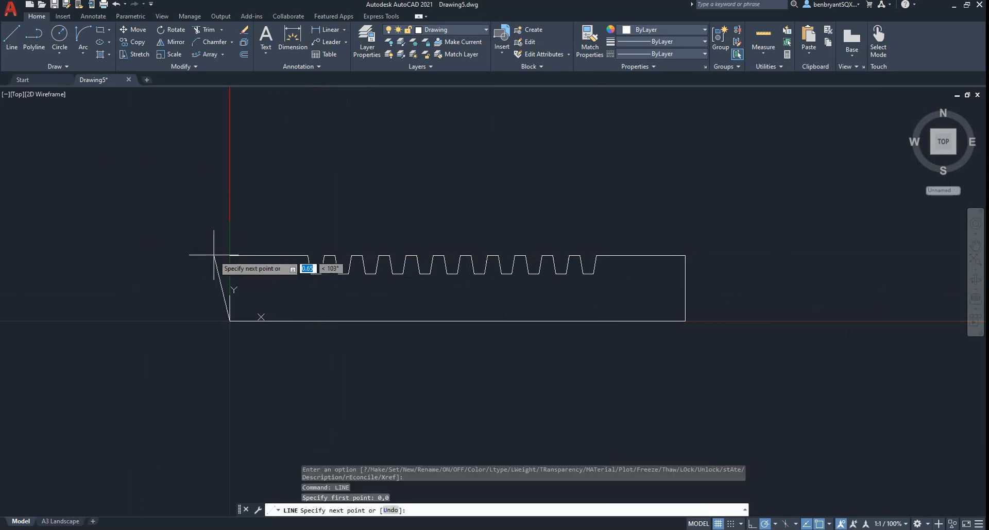
{"action": "key", "text": "Escape"}
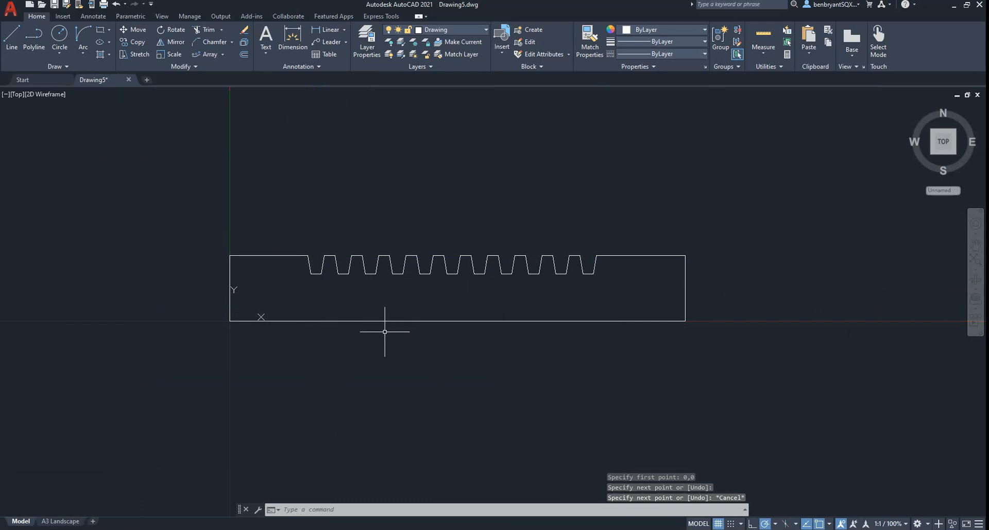
Check the chamfer note in the PDF drawing and chamfer both right-hand corners of the rack with 0.06 distances.
{"action": "key", "text": "alt+Tab"}
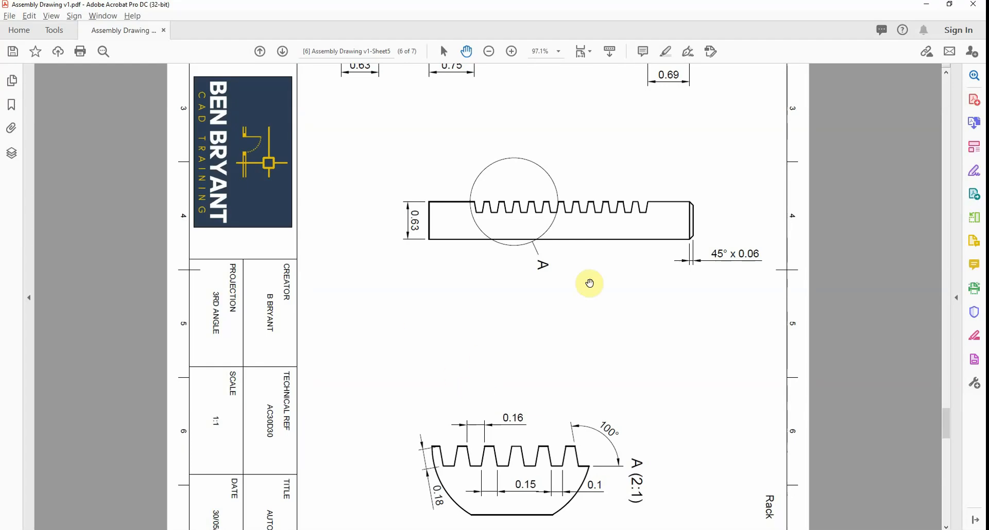
{"action": "key", "text": "alt+Tab"}
{"action": "type", "text": "cha"}
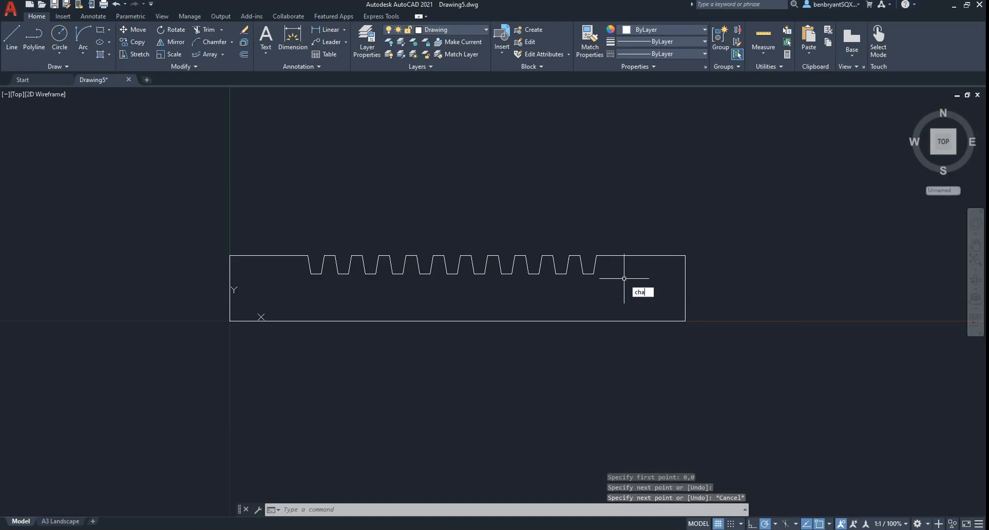
{"action": "key", "text": "Return"}
{"action": "type", "text": "0."}
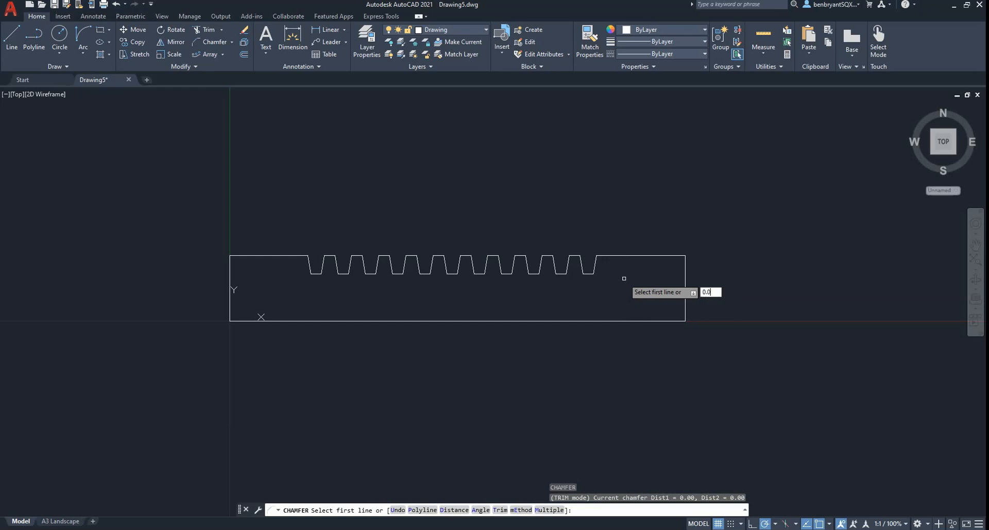
{"action": "type", "text": "d"}
{"action": "key", "text": "Return"}
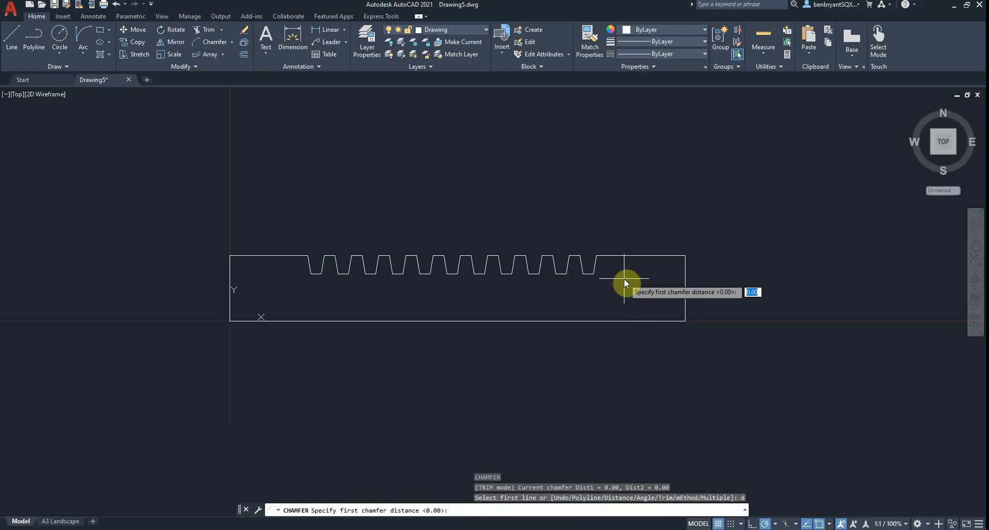
{"action": "type", "text": "0.06"}
{"action": "key", "text": "Return"}
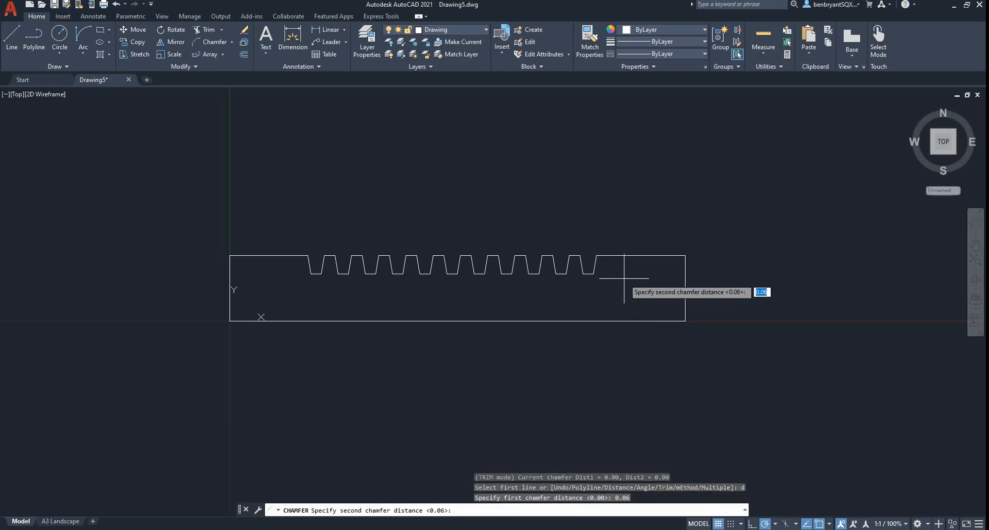
{"action": "key", "text": "Return"}
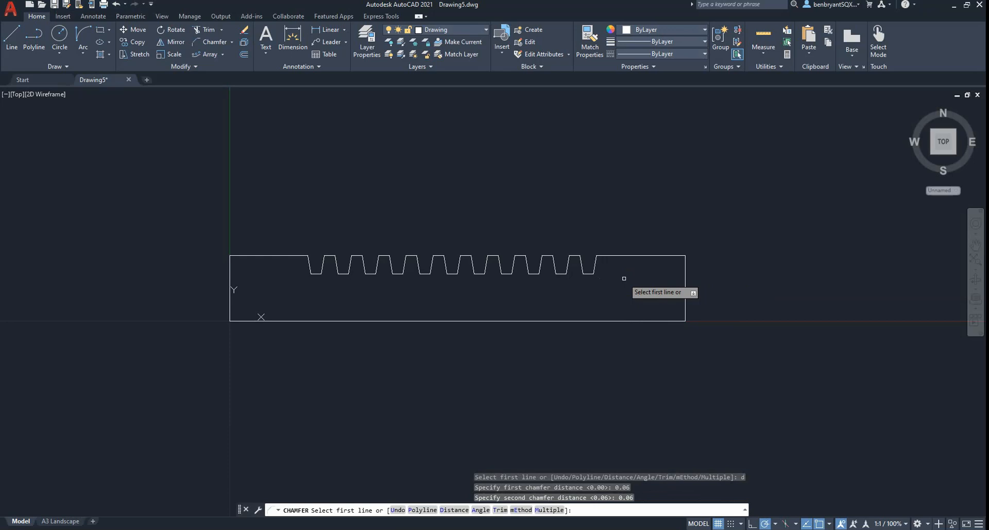
{"action": "type", "text": "m"}
{"action": "key", "text": "Return"}
{"action": "left_click", "coordinate": [648, 260]}
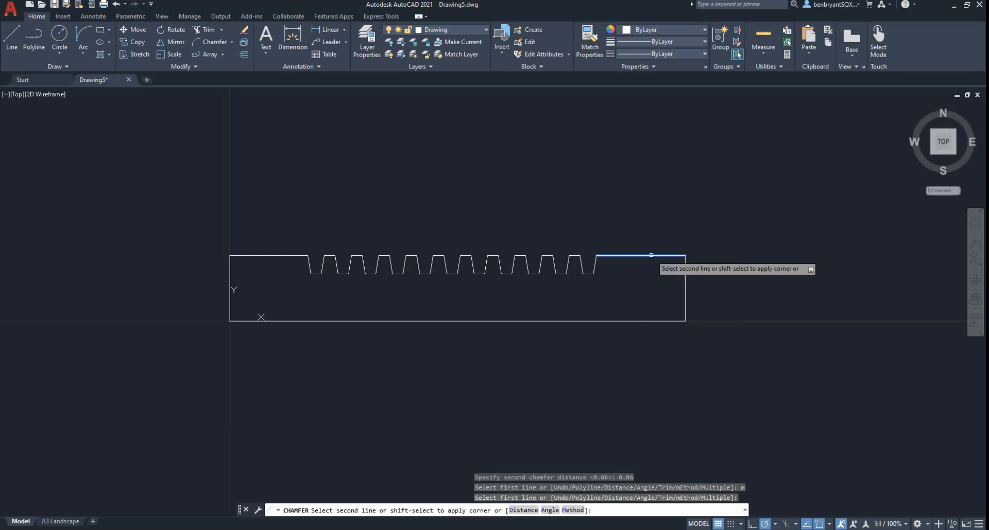
{"action": "left_click", "coordinate": [685, 276]}
{"action": "left_click", "coordinate": [686, 304]}
{"action": "left_click", "coordinate": [669, 321]}
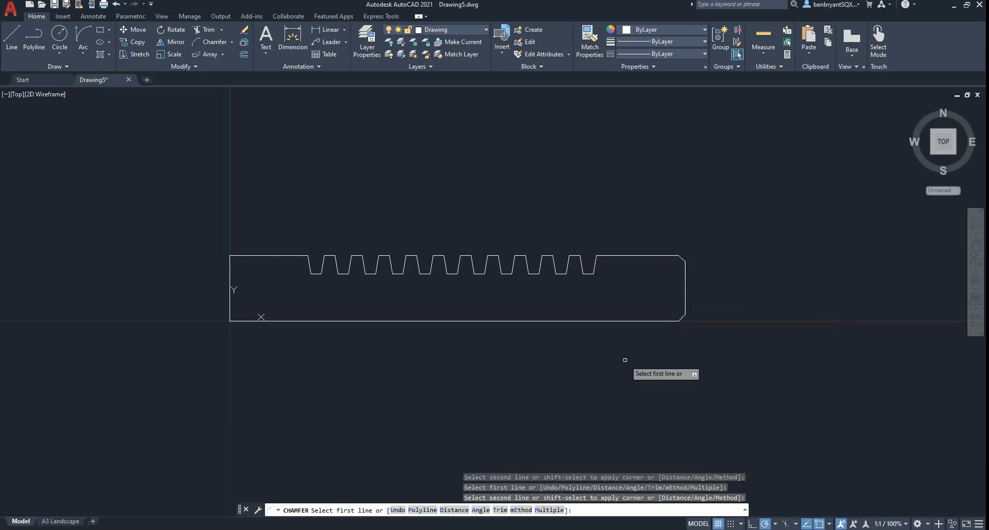
{"action": "key", "text": "Escape"}
Consult the rack's top view in the PDF drawing, and make the Construction layer current and turn it on in AutoCAD.
{"action": "scroll", "coordinate": [574, 309], "scroll_direction": "down", "scroll_amount": 2}
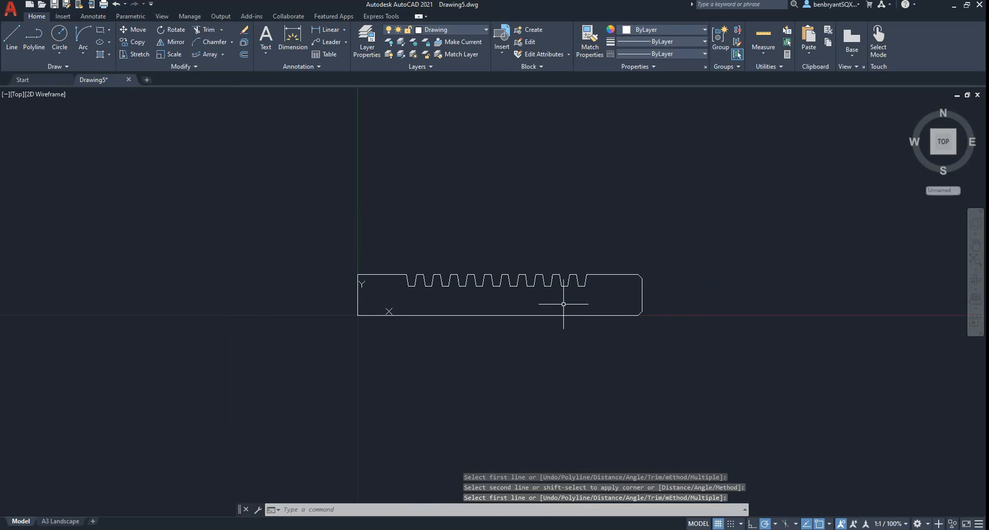
{"action": "scroll", "coordinate": [563, 309], "scroll_direction": "up", "scroll_amount": 4}
{"action": "scroll", "coordinate": [518, 364], "scroll_direction": "down", "scroll_amount": 4}
{"action": "key", "text": "alt+Tab"}
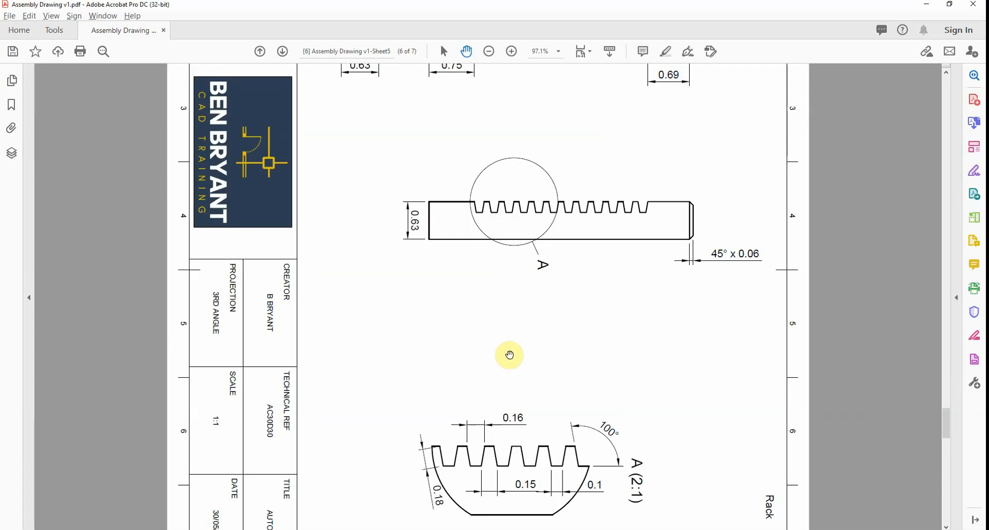
{"action": "scroll", "coordinate": [525, 346], "scroll_direction": "up", "scroll_amount": 4}
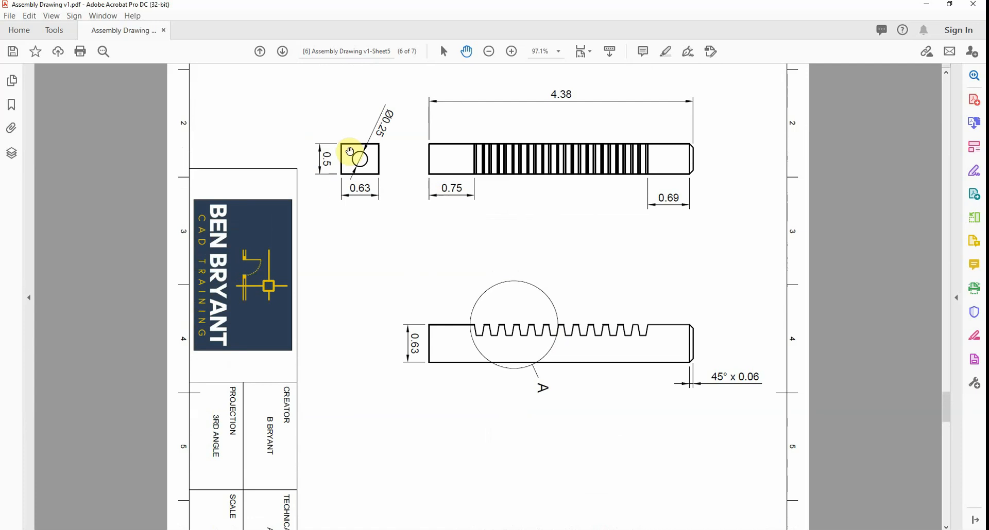
{"action": "key", "text": "alt+Tab"}
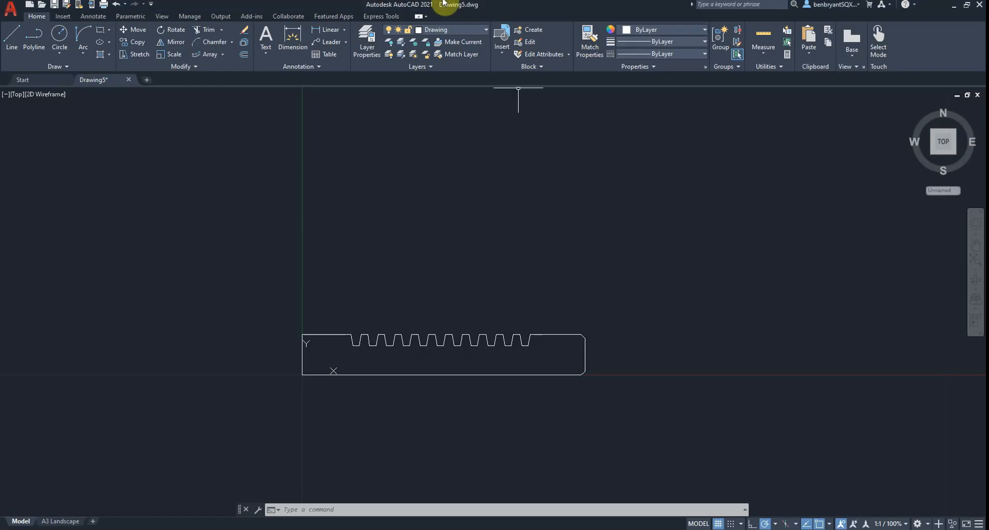
{"action": "left_click", "coordinate": [457, 30]}
{"action": "left_click", "coordinate": [387, 80]}
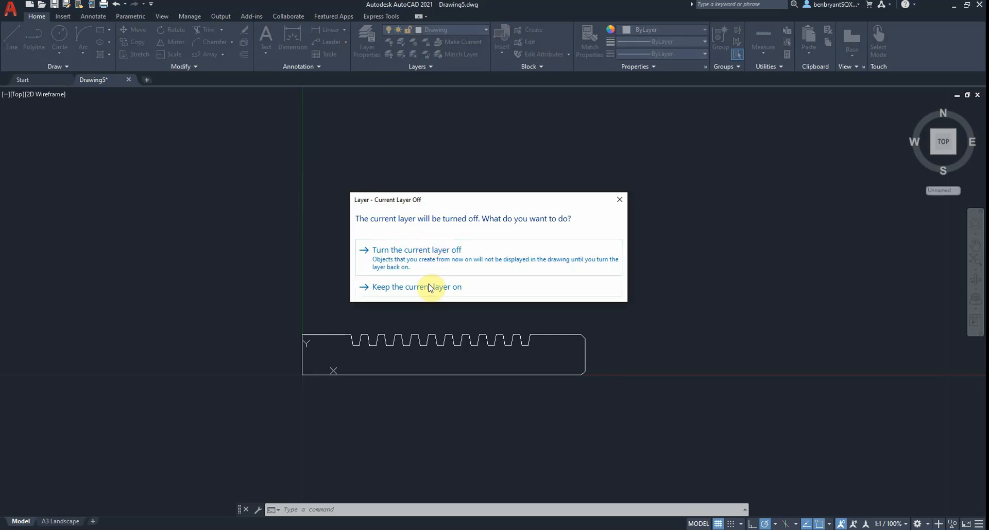
{"action": "left_click", "coordinate": [619, 200]}
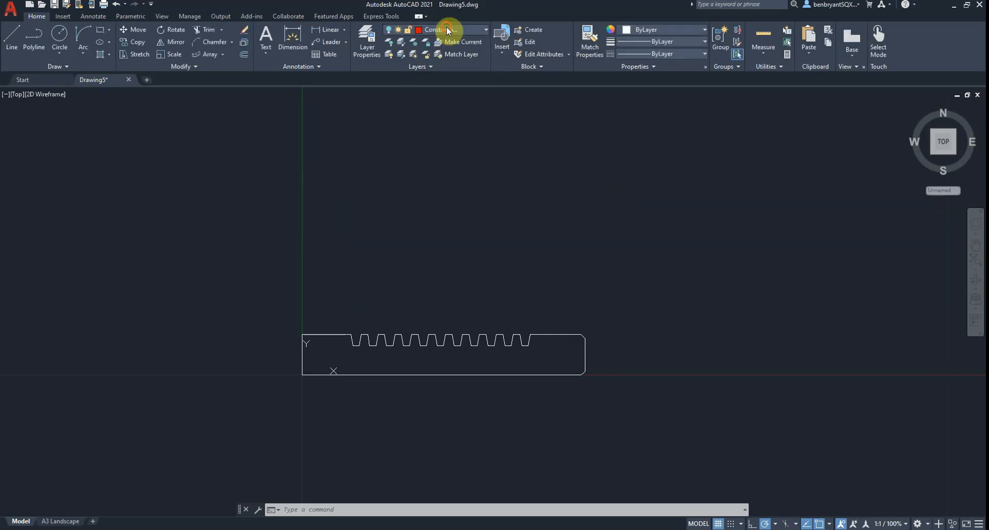
{"action": "left_click", "coordinate": [446, 28]}
{"action": "left_click", "coordinate": [390, 79]}
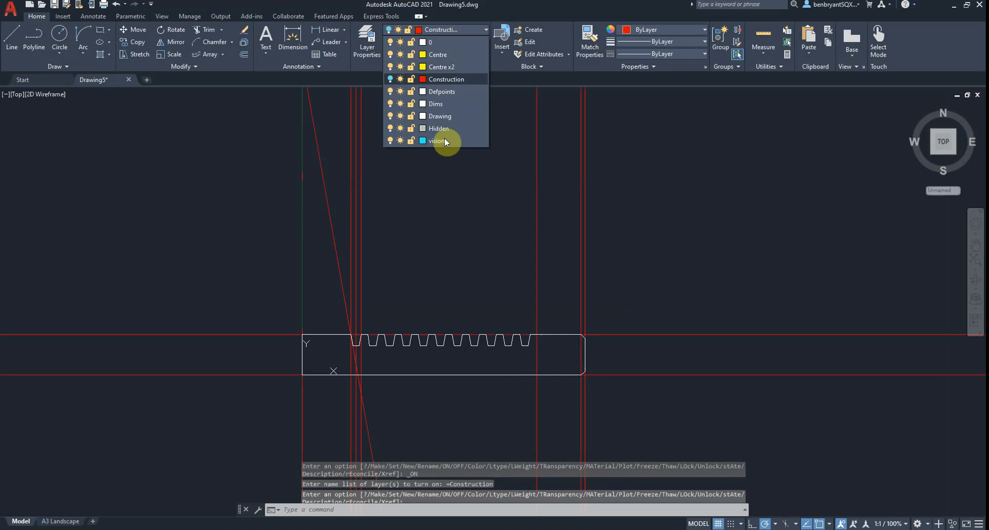
Offset the construction line along the rack's top edge upward by 0.5, and offset the resulting line upward by 0.5 again.
{"action": "scroll", "coordinate": [415, 289], "scroll_direction": "down", "scroll_amount": 2}
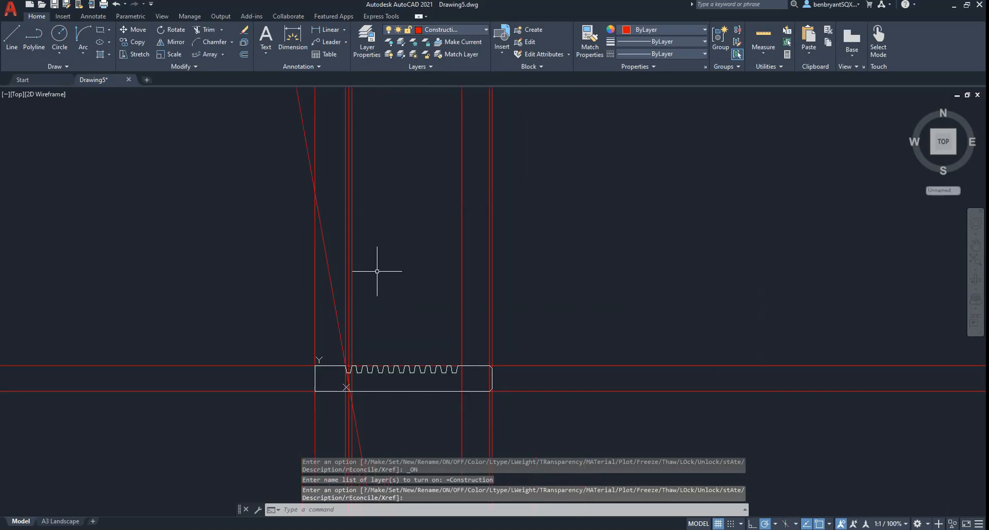
{"action": "key", "text": "Return"}
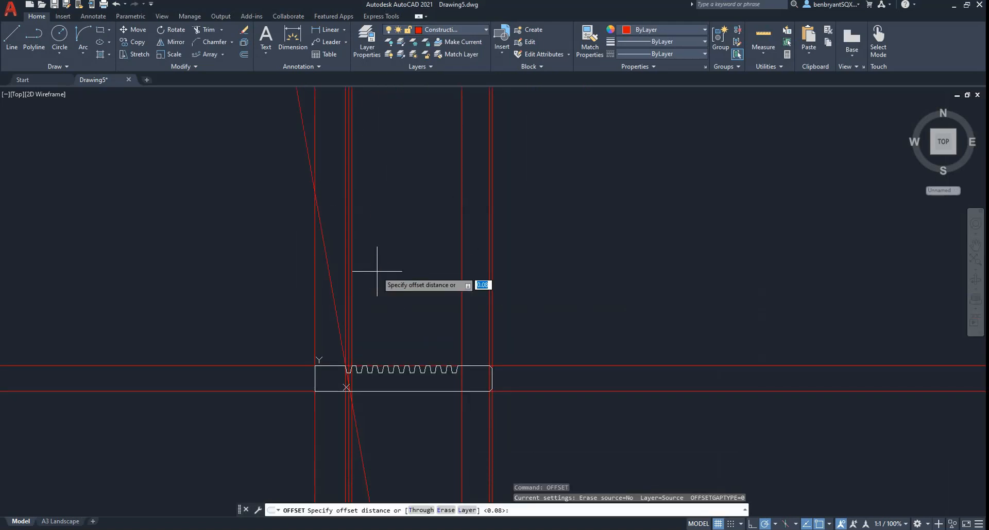
{"action": "type", "text": "0.5"}
{"action": "key", "text": "Return"}
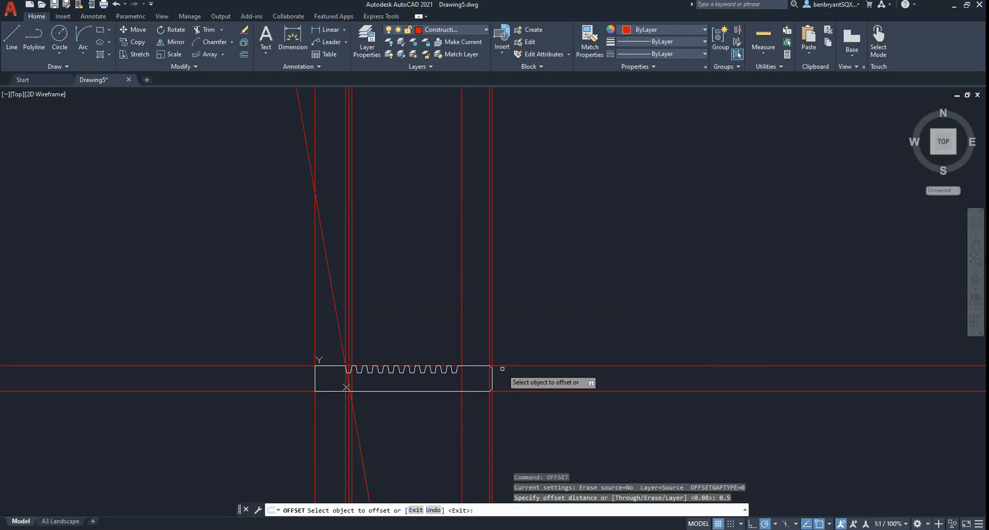
{"action": "left_click", "coordinate": [506, 365]}
{"action": "left_click", "coordinate": [521, 316]}
{"action": "left_click", "coordinate": [522, 346]}
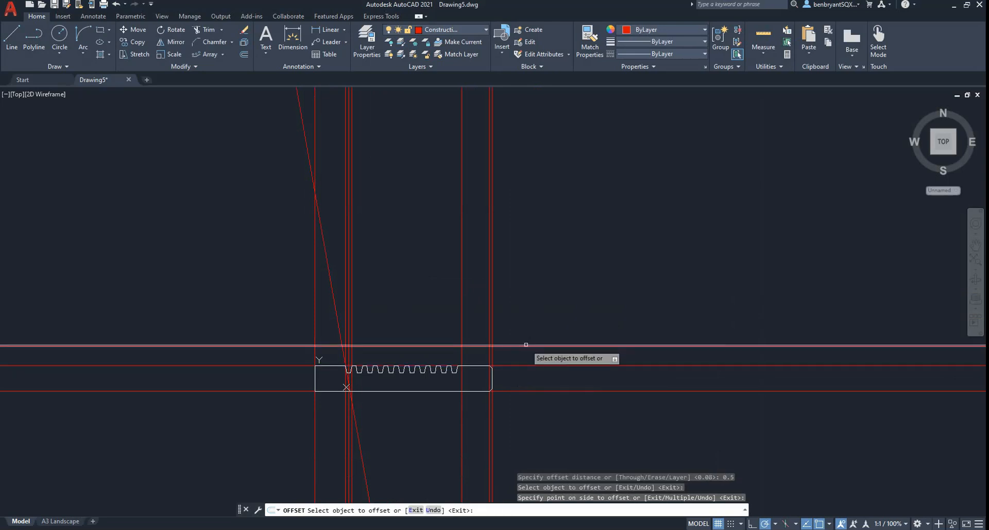
{"action": "left_click", "coordinate": [523, 299]}
{"action": "key", "text": "Escape"}
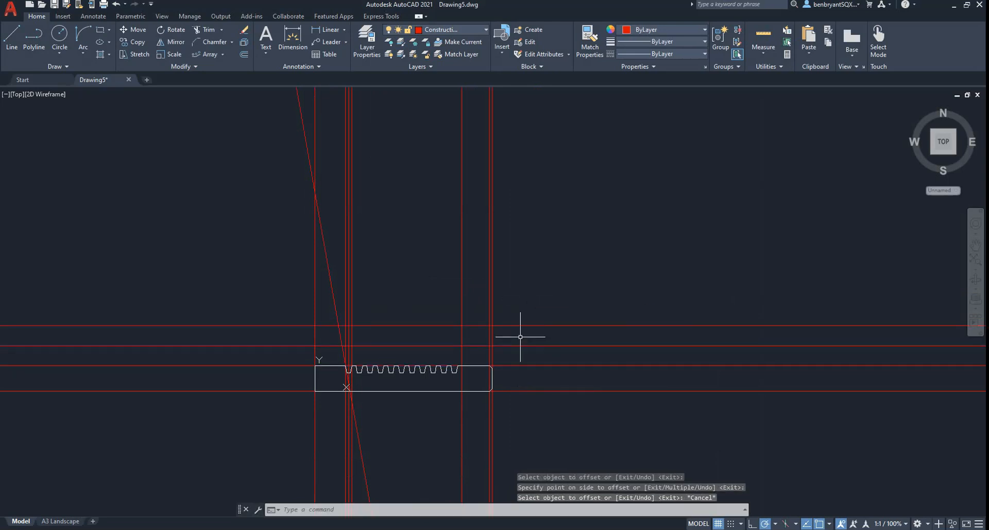
Check the top view's 0.5 width in the PDF and offset the uppermost horizontal construction line upward by another 0.5.
{"action": "type", "text": "M"}
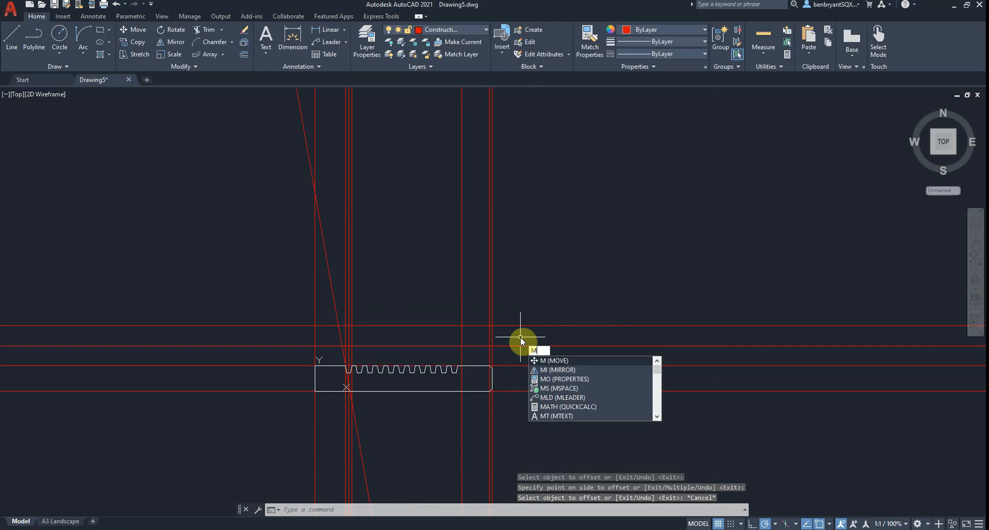
{"action": "key", "text": "Escape"}
{"action": "key", "text": "alt+Tab"}
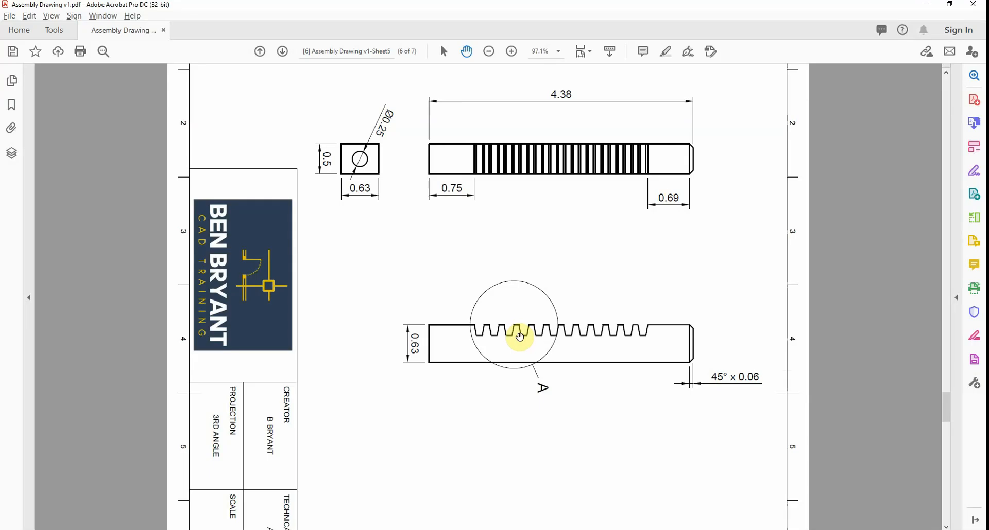
{"action": "key", "text": "alt+Tab"}
{"action": "type", "text": "o"}
{"action": "key", "text": "Return"}
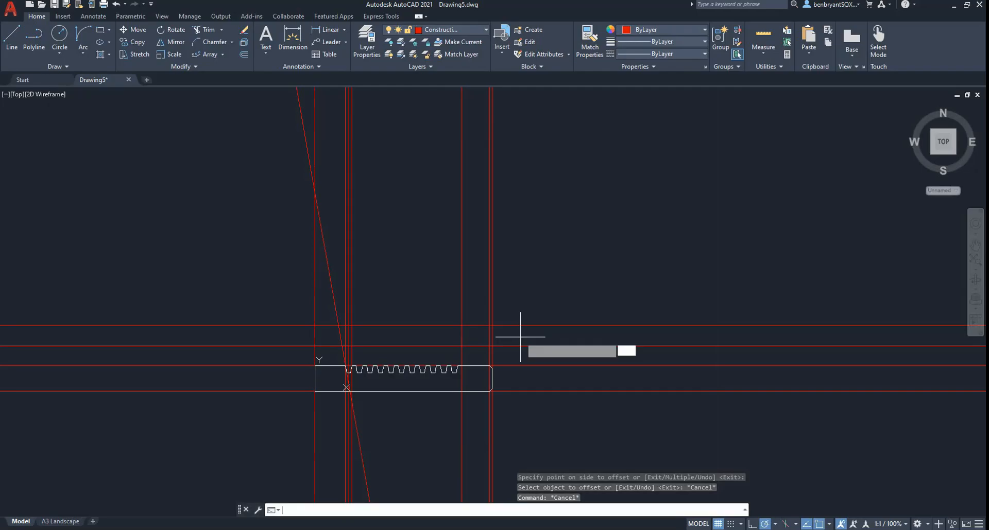
{"action": "key", "text": "Return"}
{"action": "left_click", "coordinate": [520, 326]}
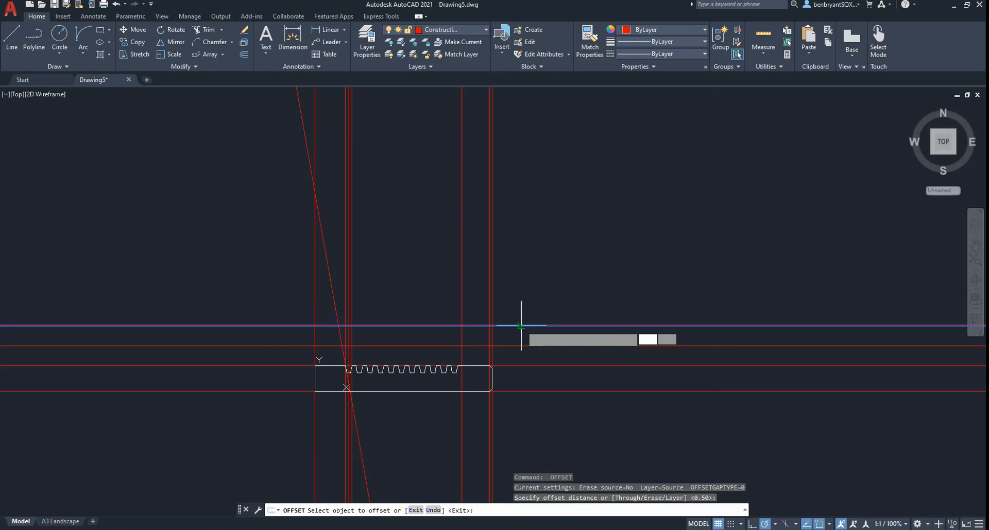
{"action": "left_click", "coordinate": [518, 306]}
{"action": "key", "text": "alt+Tab"}
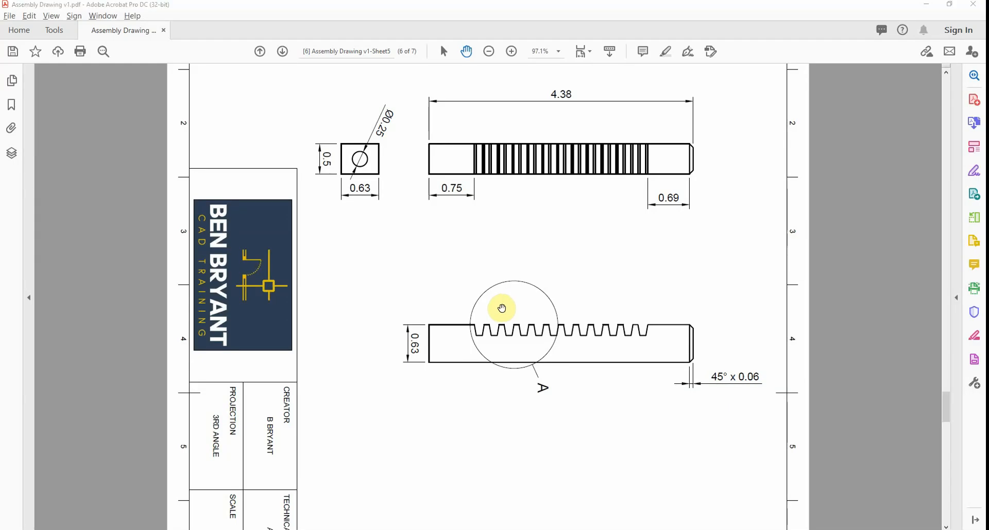
{"action": "key", "text": "alt+Tab"}
{"action": "key", "text": "Escape"}
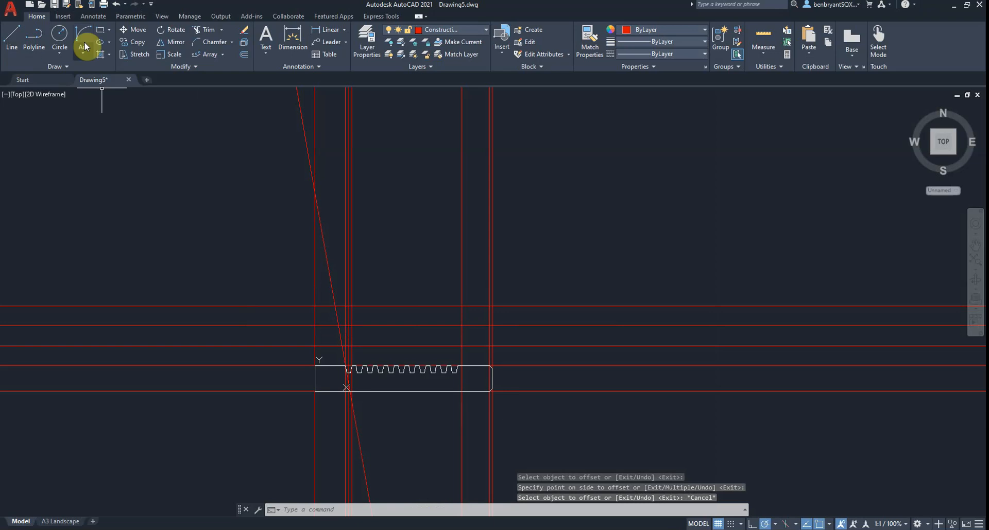
Draw a 4.38 by 0.5 rectangle on the Drawing layer between the two uppermost construction lines, spanning the rack's full length.
{"action": "left_click", "coordinate": [96, 29]}
{"action": "left_click", "coordinate": [453, 30]}
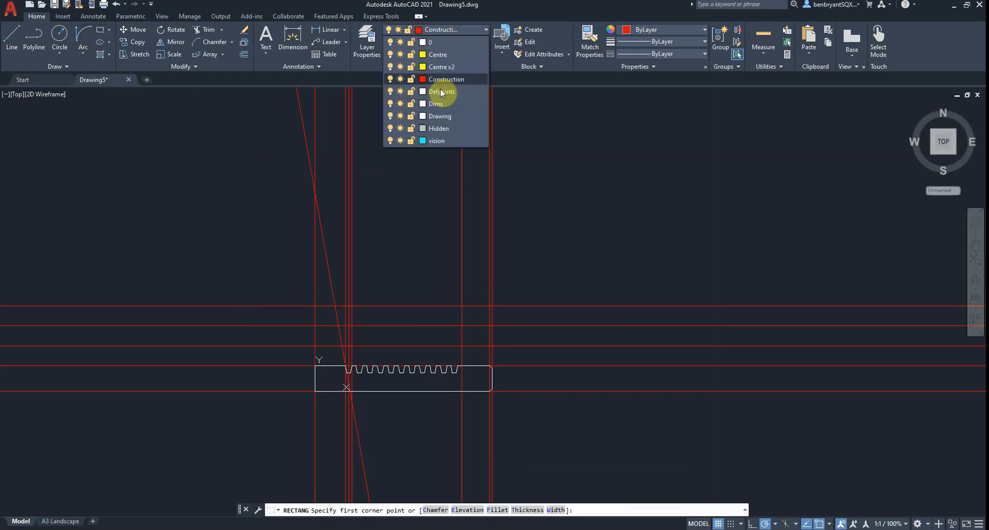
{"action": "left_click", "coordinate": [441, 118]}
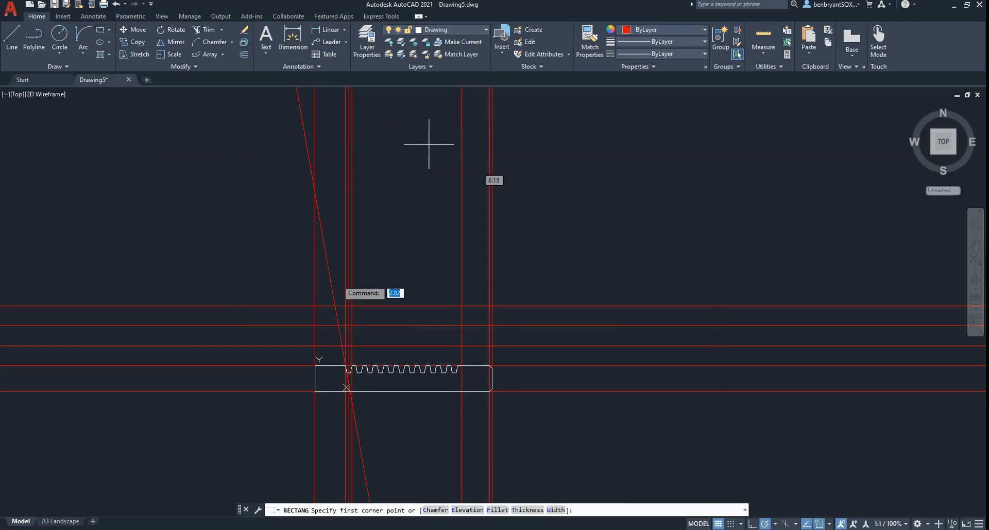
{"action": "left_click", "coordinate": [315, 325]}
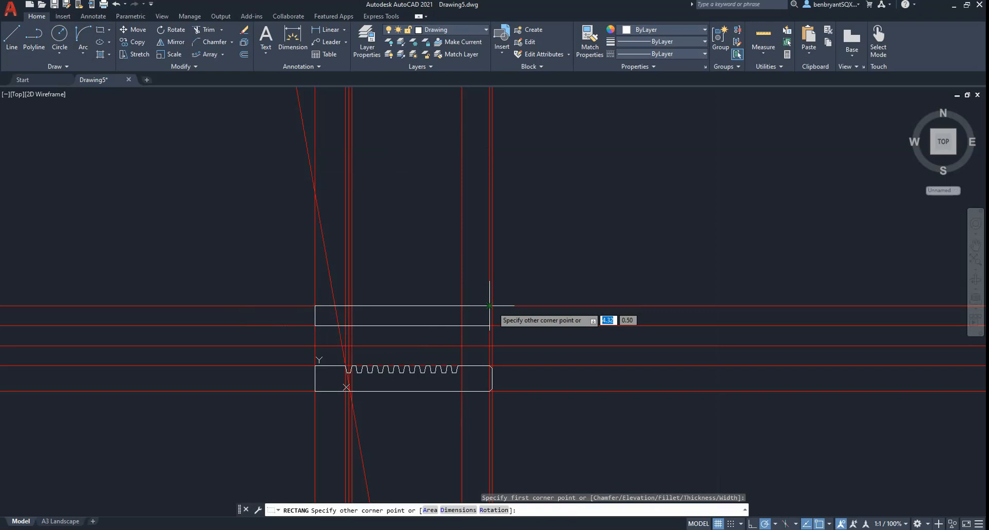
{"action": "left_click", "coordinate": [492, 307]}
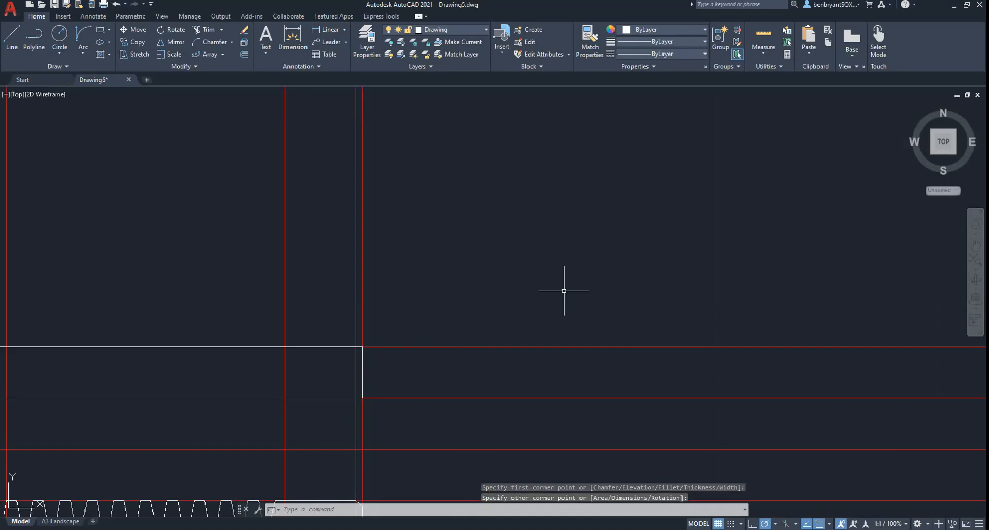
{"action": "scroll", "coordinate": [440, 346], "scroll_direction": "up", "scroll_amount": 2}
{"action": "middle_click_drag", "start_coordinate": [437, 347], "coordinate": [685, 157]}
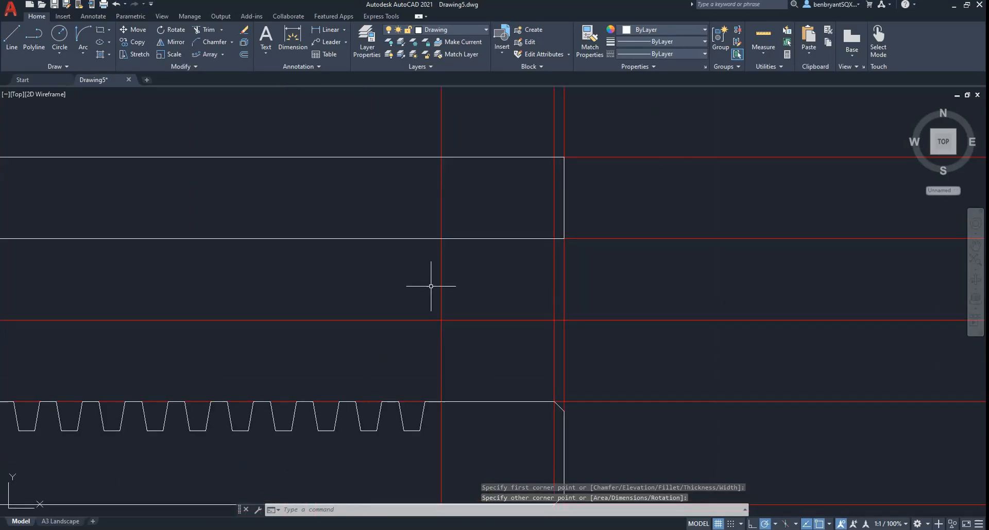
{"action": "scroll", "coordinate": [430, 286], "scroll_direction": "down", "scroll_amount": 4}
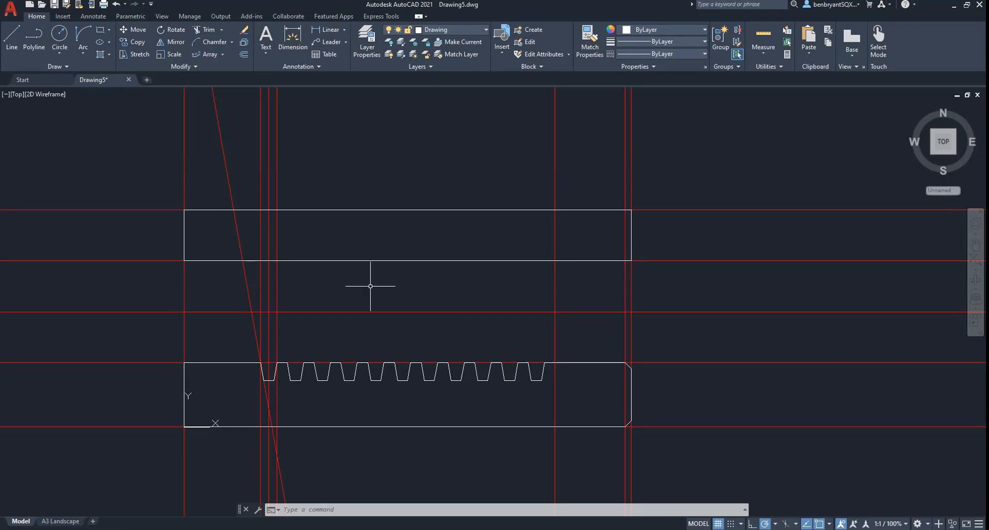
Draw two vertical lines across the top view rectangle along the construction lines marking the first tooth gap's edges.
{"action": "middle_click_drag", "start_coordinate": [264, 283], "coordinate": [339, 299]}
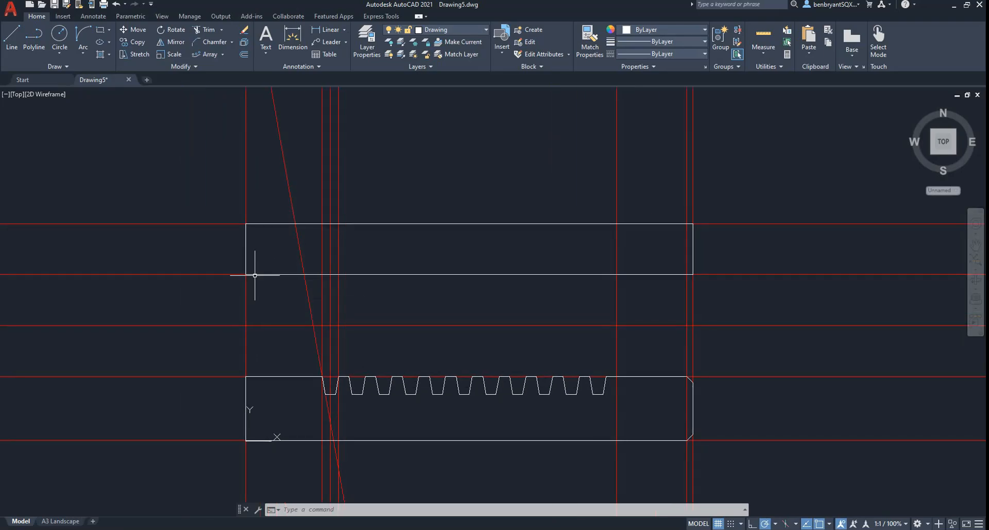
{"action": "left_click", "coordinate": [12, 36]}
{"action": "left_click", "coordinate": [321, 225]}
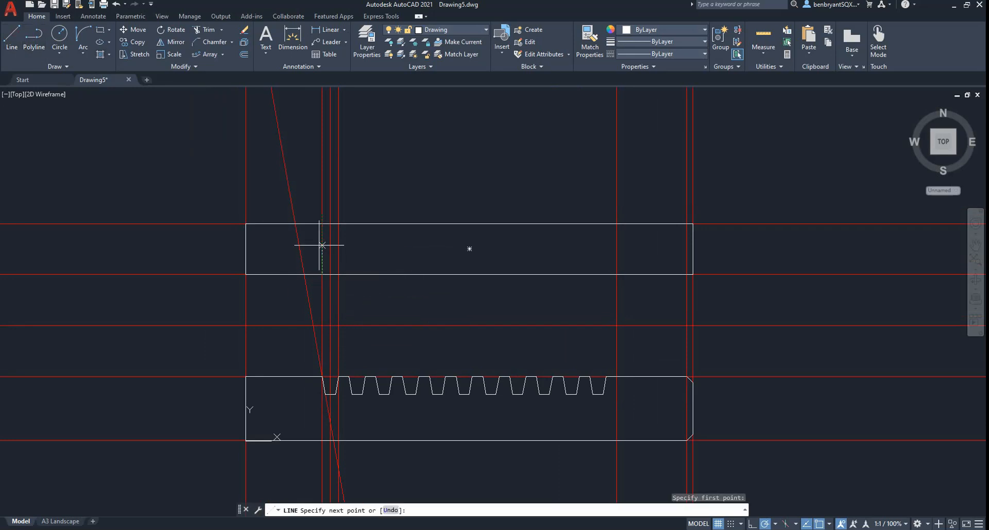
{"action": "right_click", "coordinate": [346, 249]}
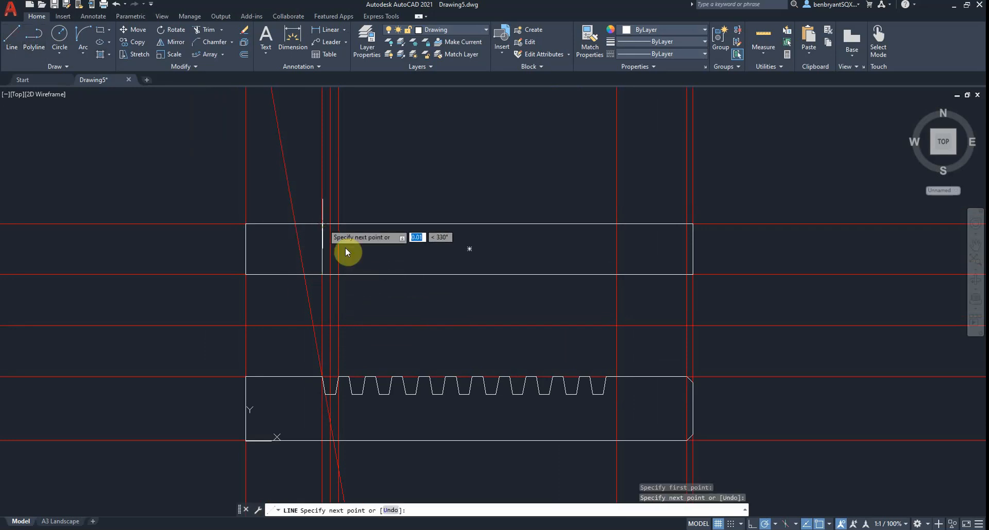
{"action": "key", "text": "space"}
{"action": "left_click", "coordinate": [339, 274]}
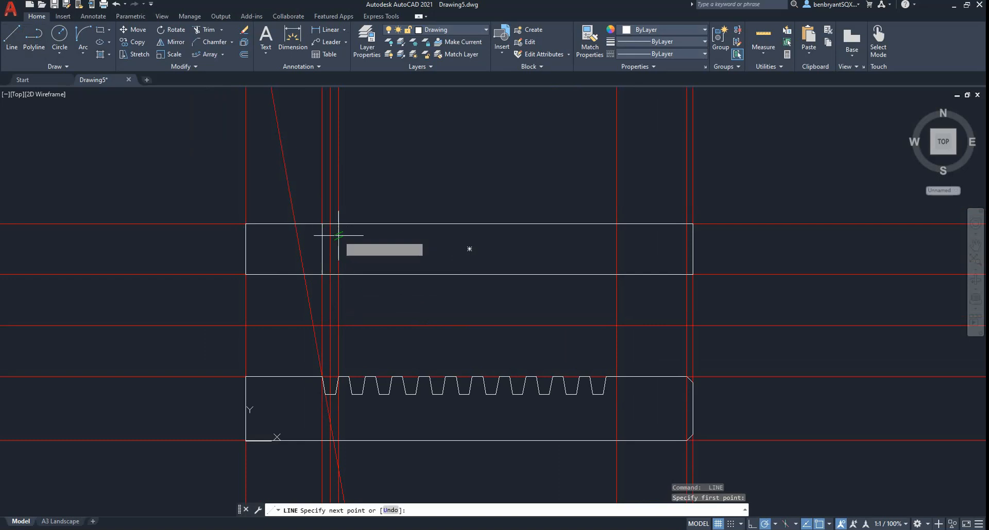
{"action": "left_click", "coordinate": [339, 224]}
{"action": "right_click", "coordinate": [381, 273]}
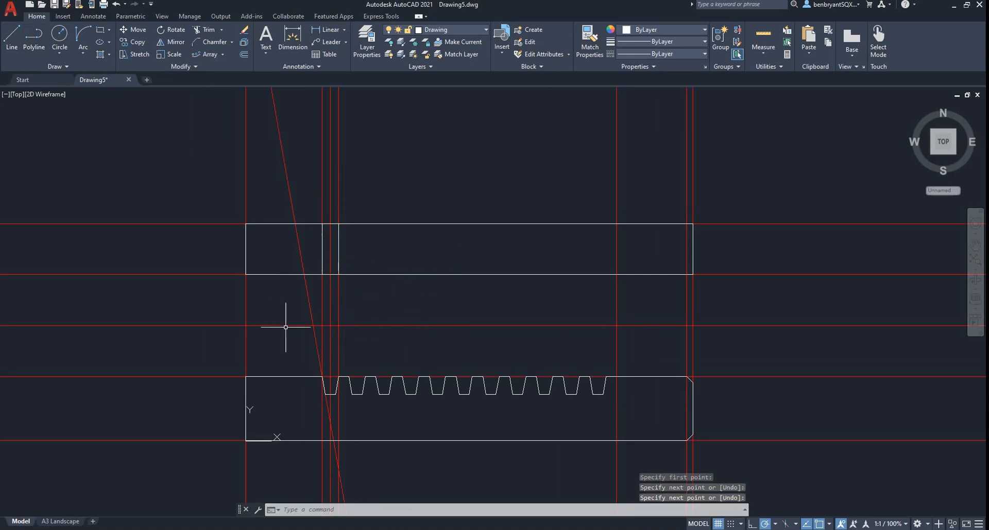
Measure the width of the first full tooth's tip in the side view with a linear dimension, without placing it.
{"action": "scroll", "coordinate": [378, 351], "scroll_direction": "up", "scroll_amount": 1}
{"action": "middle_click_drag", "start_coordinate": [346, 349], "coordinate": [400, 323]}
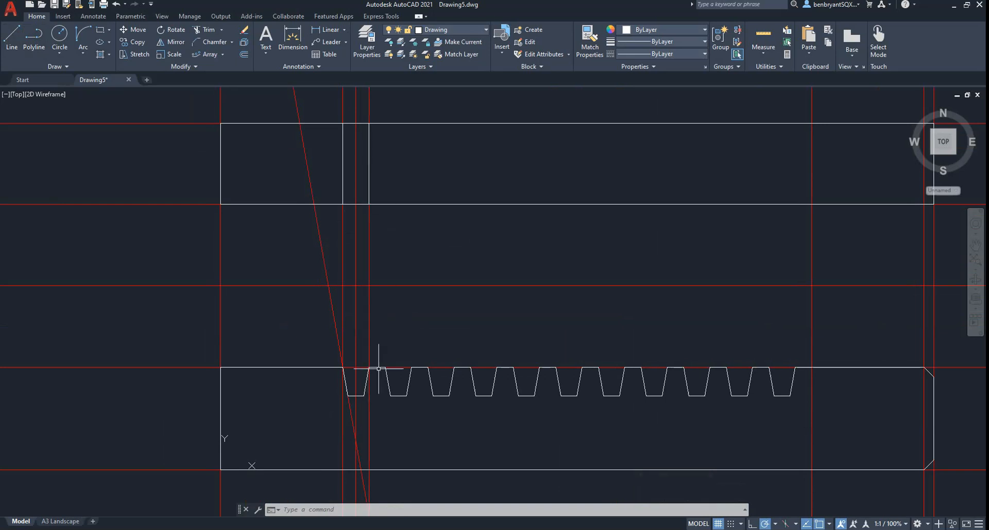
{"action": "left_click", "coordinate": [325, 29]}
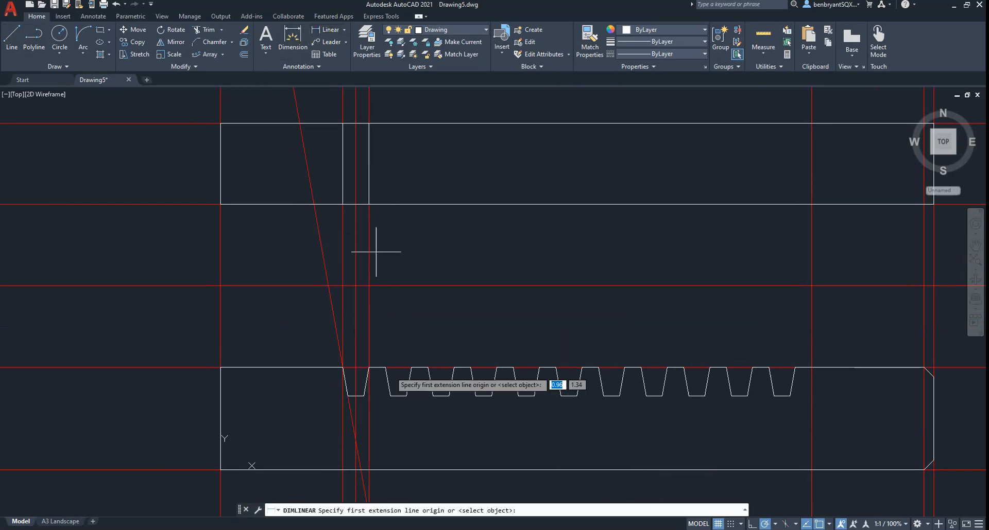
{"action": "left_click", "coordinate": [378, 367]}
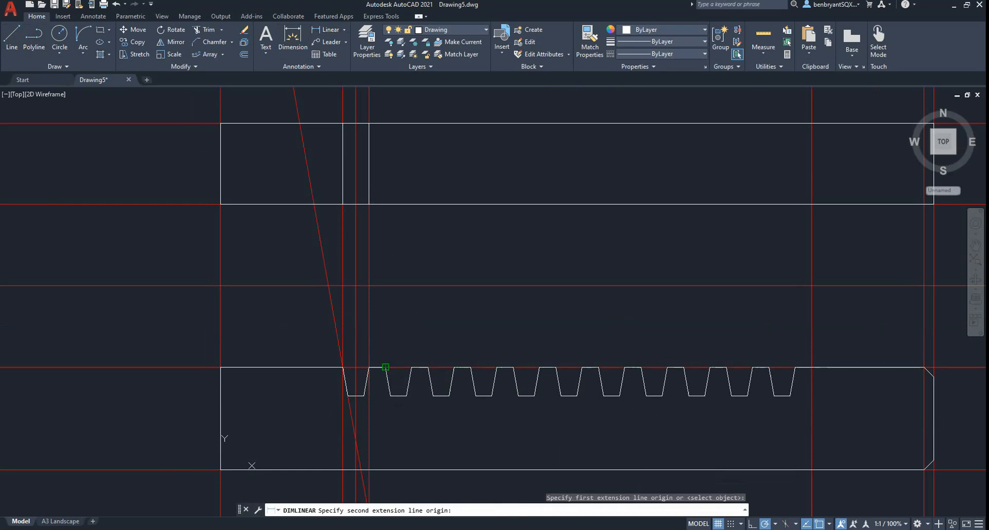
{"action": "left_click", "coordinate": [387, 367]}
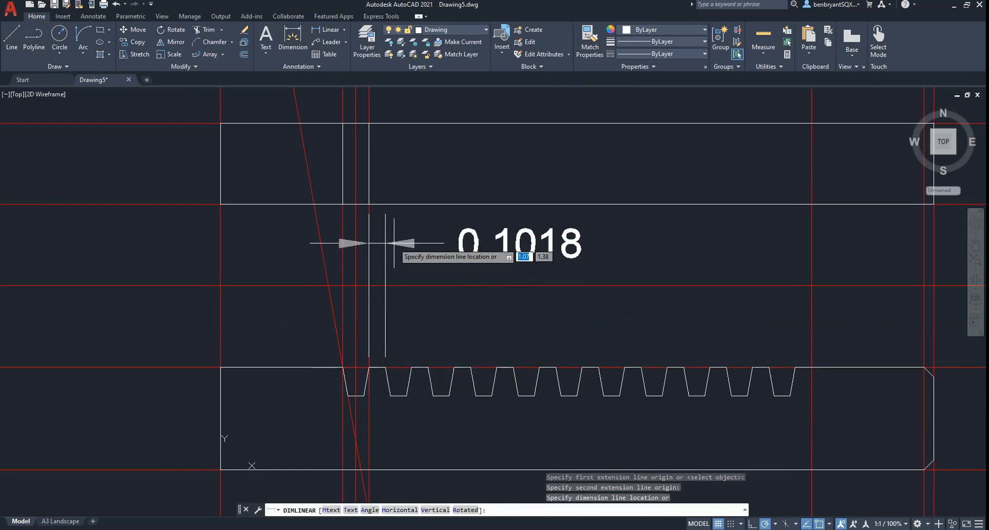
{"action": "key", "text": "Escape"}
{"action": "key", "text": "Escape"}
{"action": "middle_click_drag", "start_coordinate": [393, 242], "coordinate": [386, 336]}
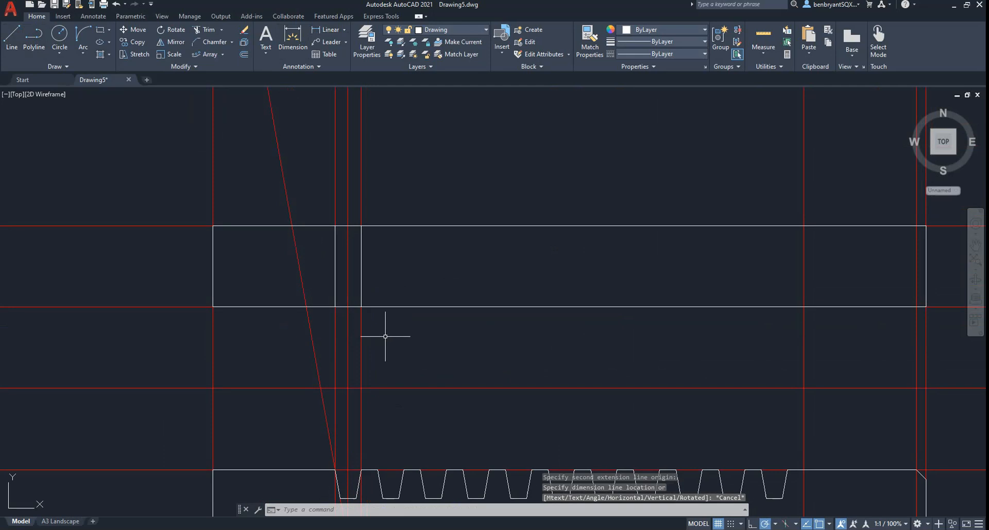
Create a path array of the top view's second tooth-gap line, using the rack's bottom edge in the side view as the path.
{"action": "left_click", "coordinate": [216, 55]}
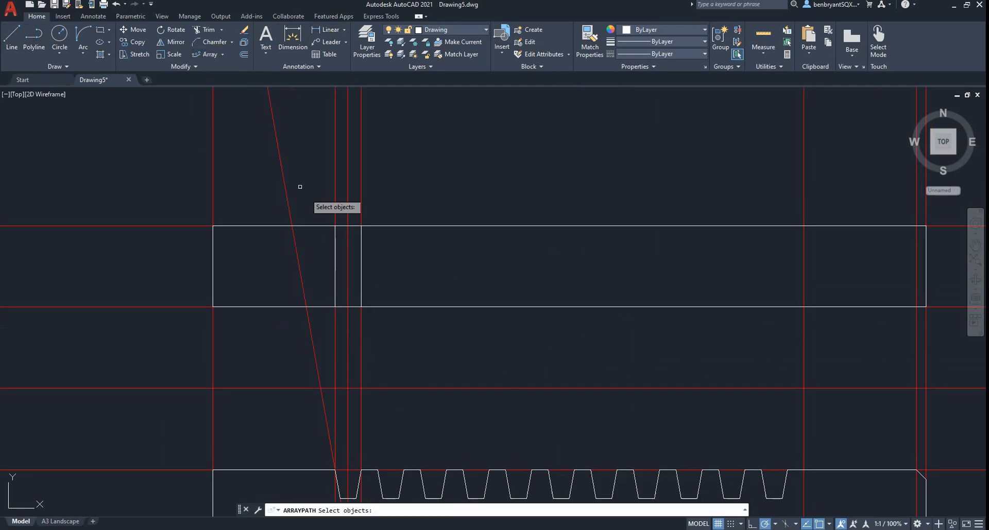
{"action": "left_click", "coordinate": [361, 274]}
{"action": "key", "text": "Return"}
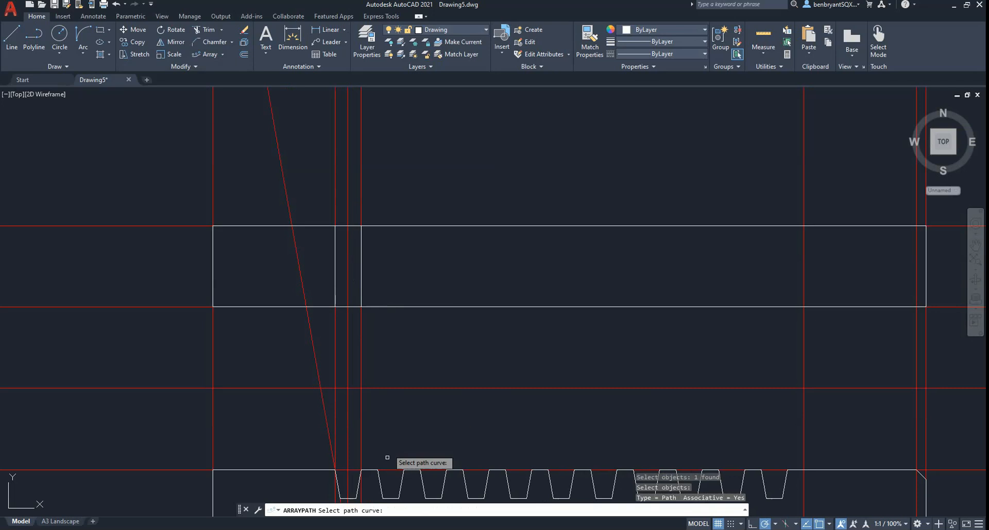
{"action": "middle_click_drag", "start_coordinate": [398, 416], "coordinate": [408, 324]}
{"action": "scroll", "coordinate": [409, 323], "scroll_direction": "up", "scroll_amount": 1}
{"action": "middle_click_drag", "start_coordinate": [405, 472], "coordinate": [405, 334]}
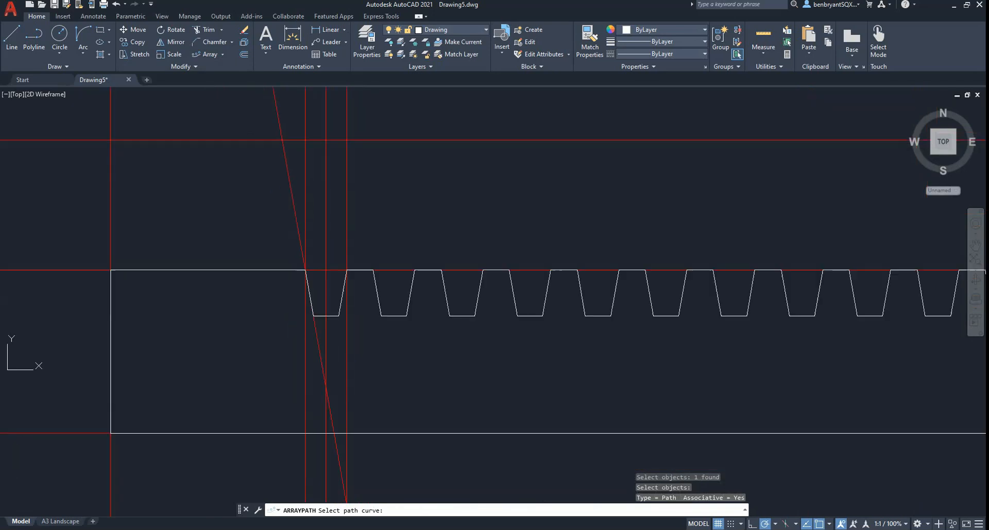
{"action": "left_click", "coordinate": [420, 434]}
{"action": "middle_click_drag", "start_coordinate": [419, 210], "coordinate": [375, 381]}
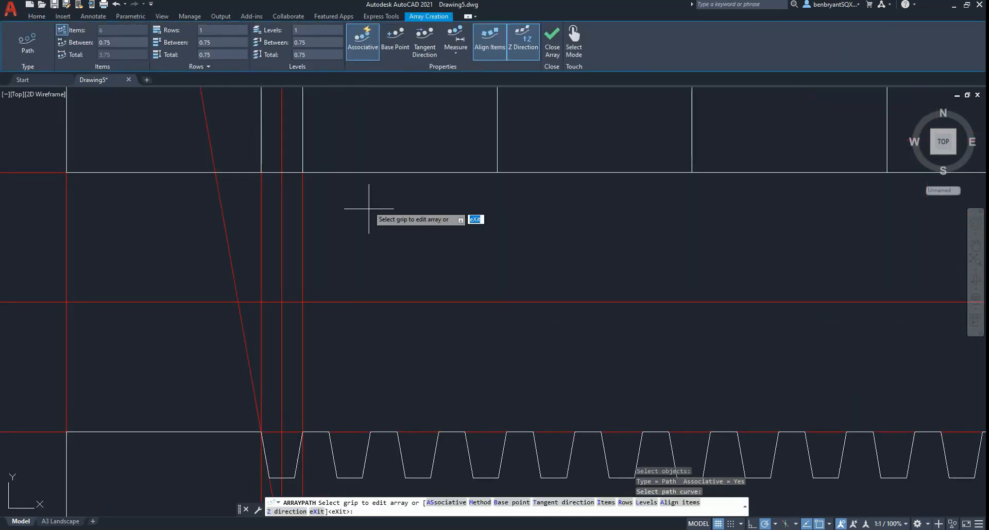
{"action": "middle_click_drag", "start_coordinate": [364, 210], "coordinate": [393, 342]}
{"action": "scroll", "coordinate": [350, 272], "scroll_direction": "down", "scroll_amount": 1}
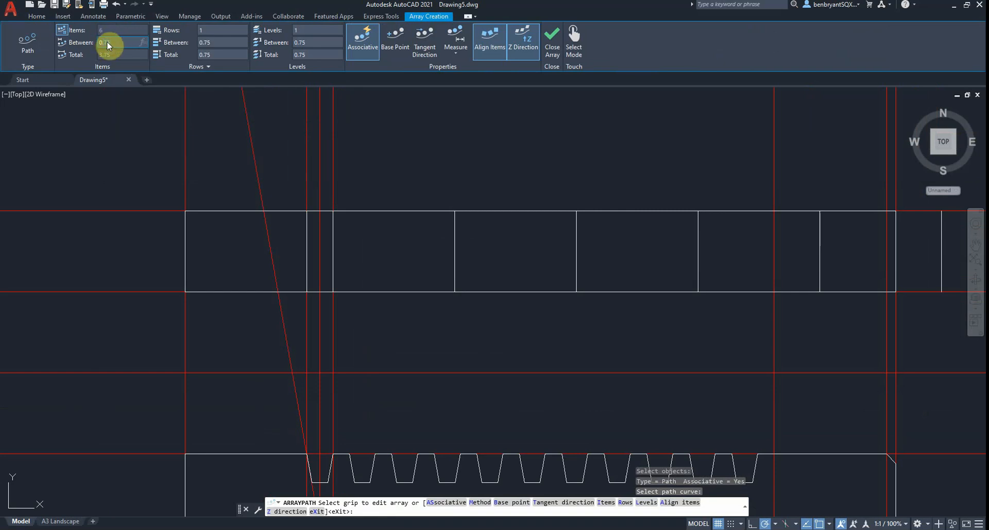
Set the path array's item spacing to 0.1018 and its item count to 12.
{"action": "left_click", "coordinate": [122, 43]}
{"action": "type", "text": "0.1018"}
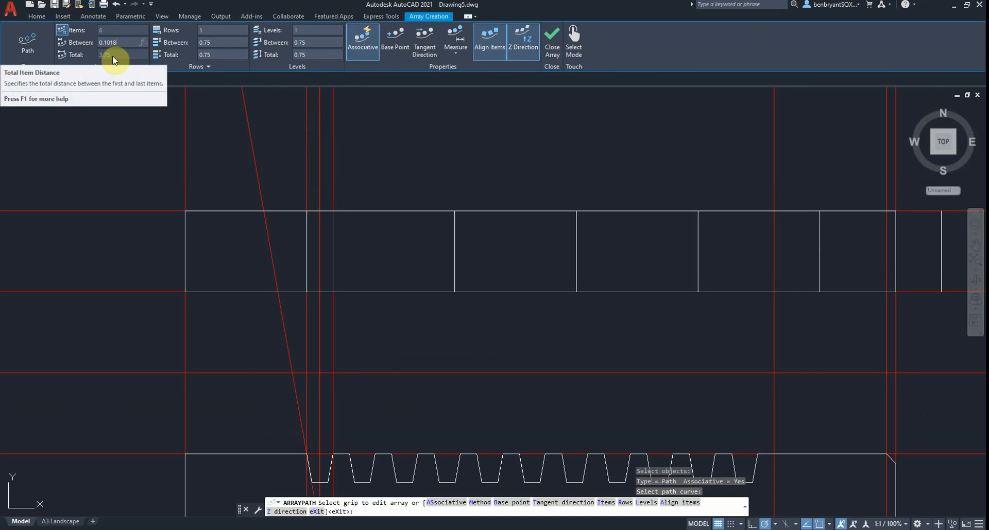
{"action": "key", "text": "Return"}
{"action": "left_click", "coordinate": [129, 30]}
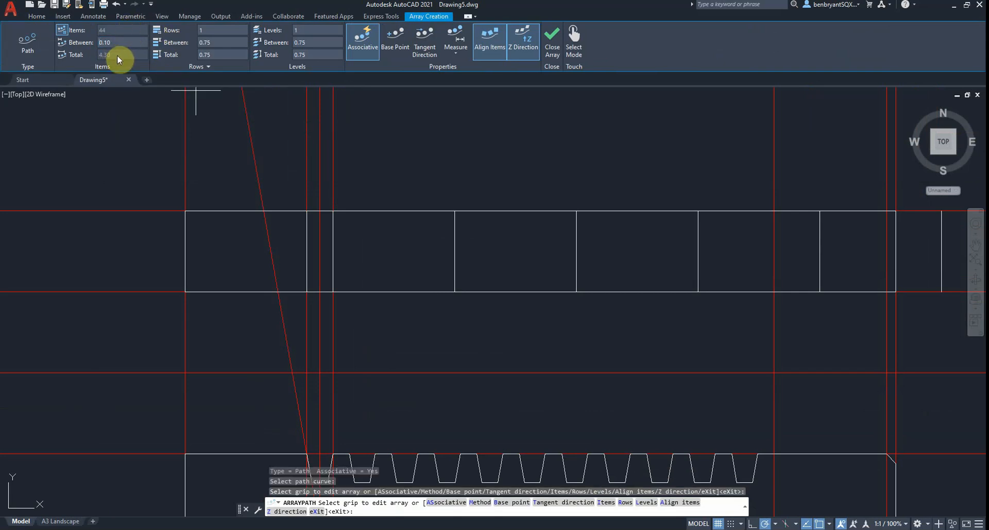
{"action": "scroll", "coordinate": [495, 309], "scroll_direction": "down", "scroll_amount": 5}
{"action": "scroll", "coordinate": [522, 324], "scroll_direction": "up", "scroll_amount": 3}
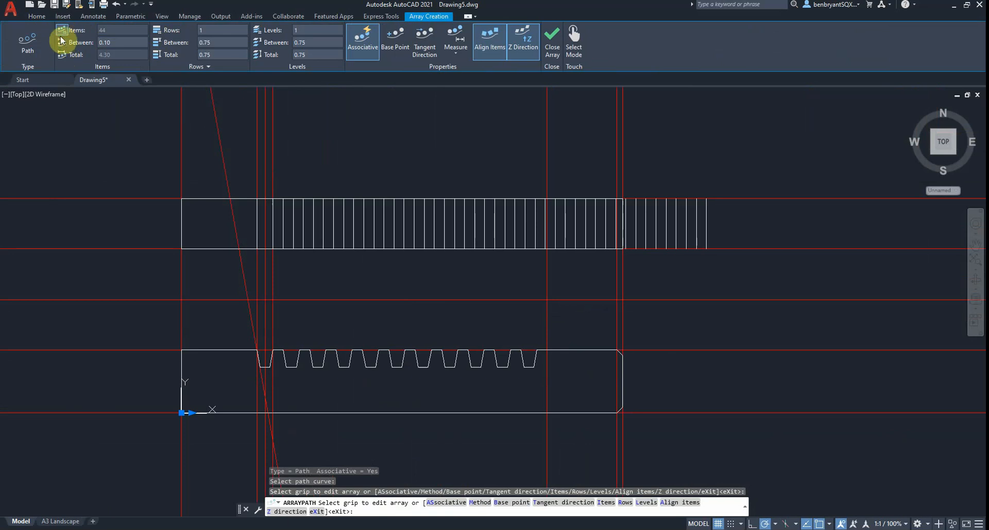
{"action": "left_click", "coordinate": [104, 31]}
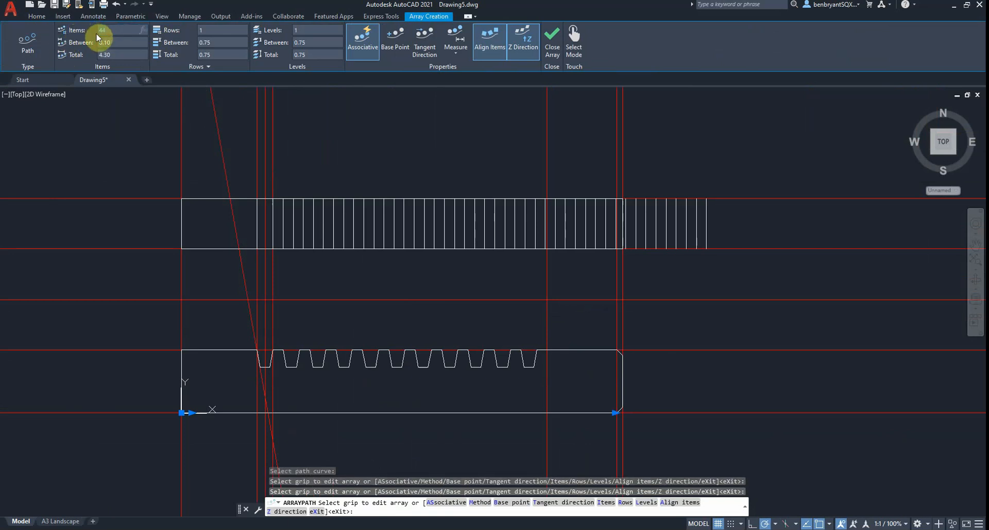
{"action": "type", "text": "12"}
{"action": "key", "text": "Return"}
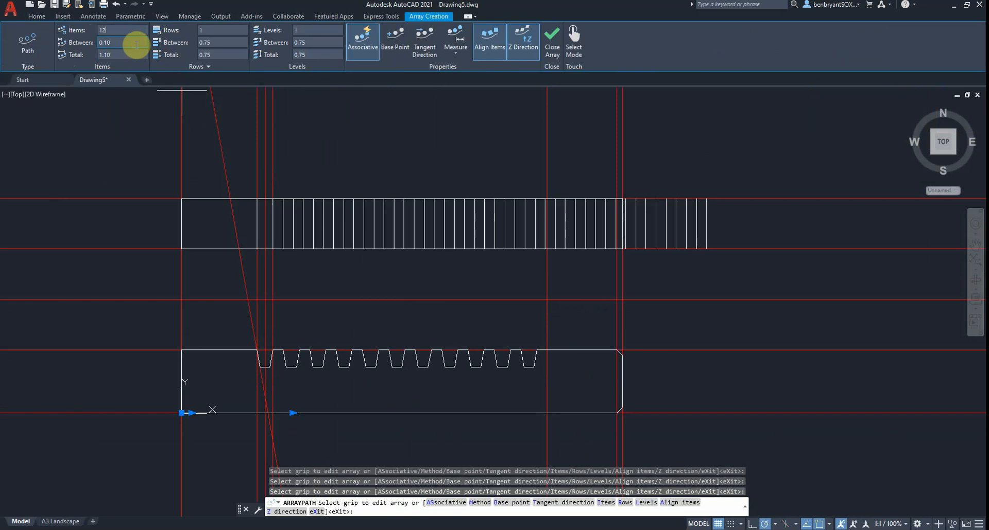
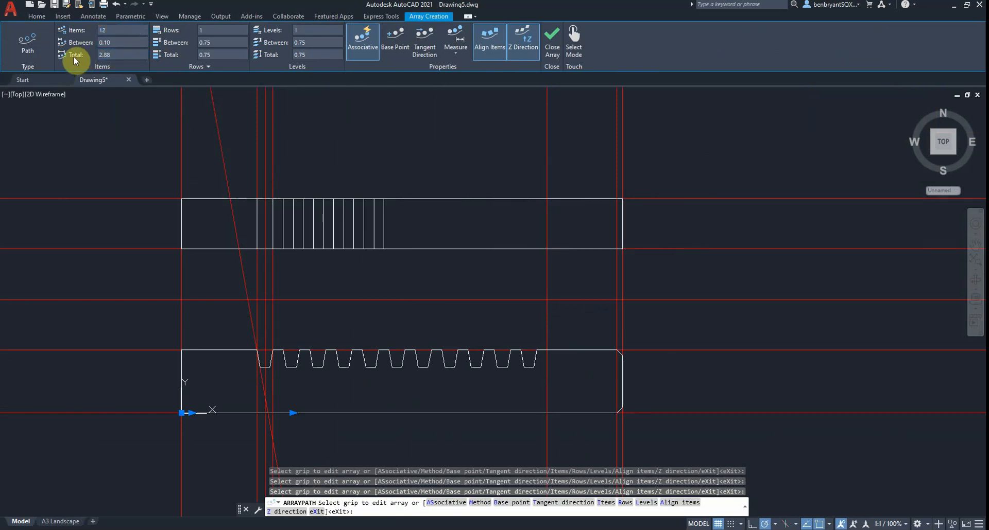
Set the array's total item distance to 2.88, try item counts of 22 and 24, and return the count to 12.
{"action": "type", "text": "2.88"}
{"action": "left_click", "coordinate": [121, 30]}
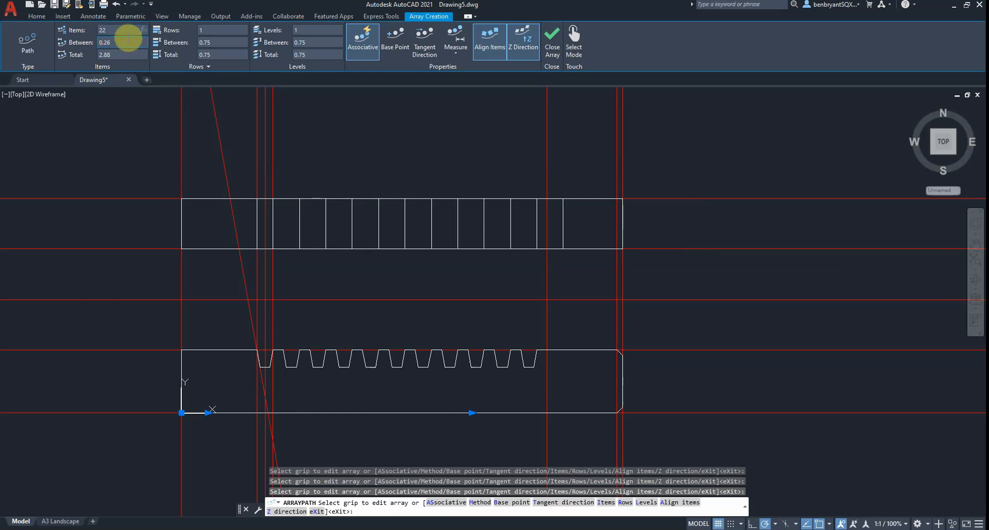
{"action": "type", "text": "4"}
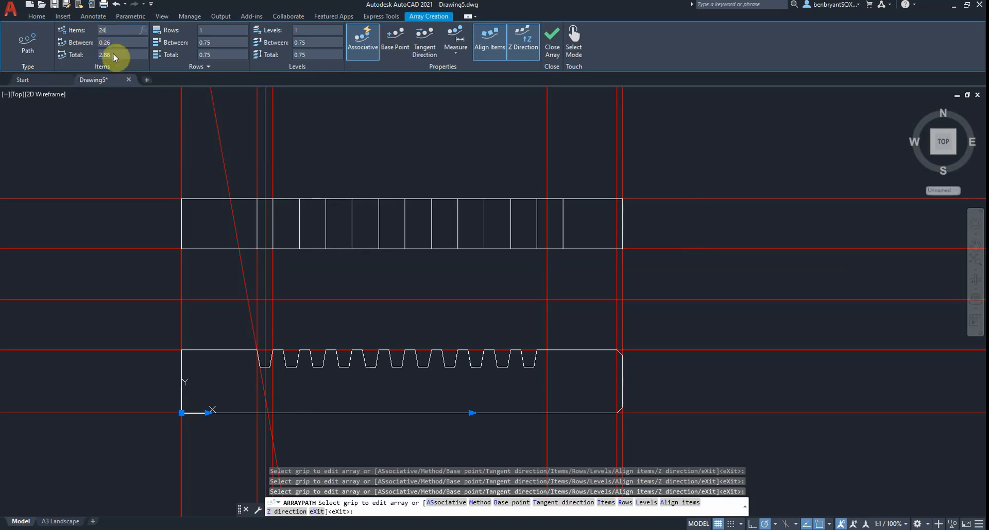
{"action": "left_click", "coordinate": [131, 54]}
{"action": "left_click", "coordinate": [134, 42]}
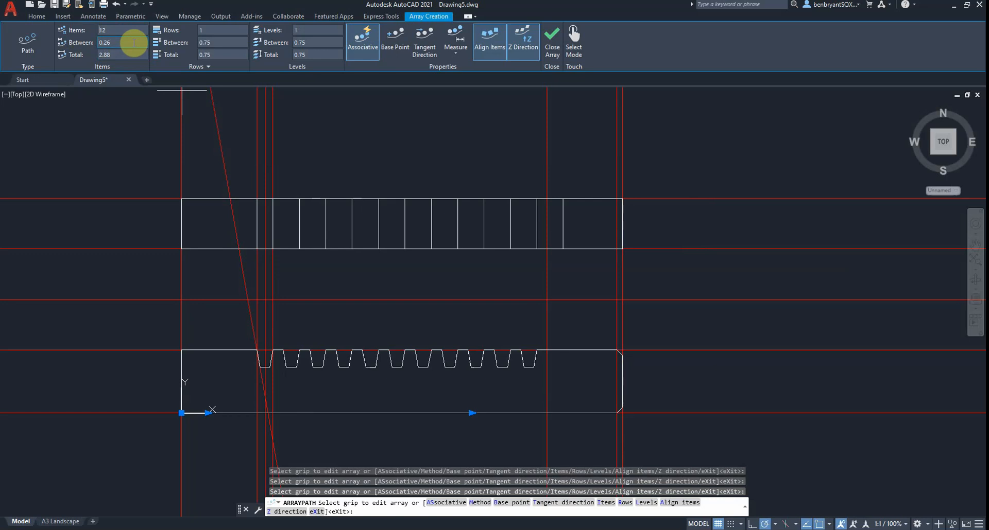
{"action": "left_click", "coordinate": [135, 29]}
{"action": "left_click", "coordinate": [219, 34]}
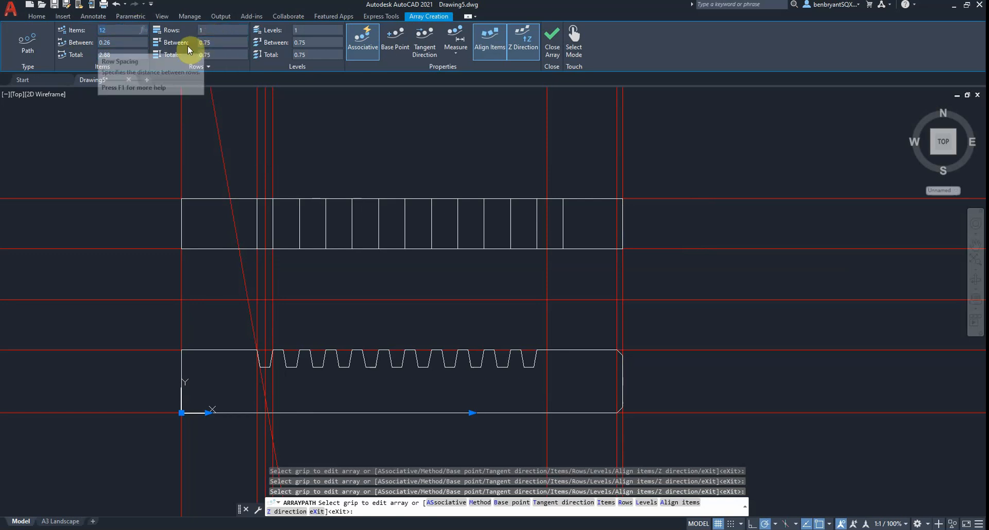
Set the array's item spacing back to 0.1018, and stretch its total item distance to 2.88 again.
{"action": "left_click", "coordinate": [127, 44]}
{"action": "left_click", "coordinate": [127, 44]}
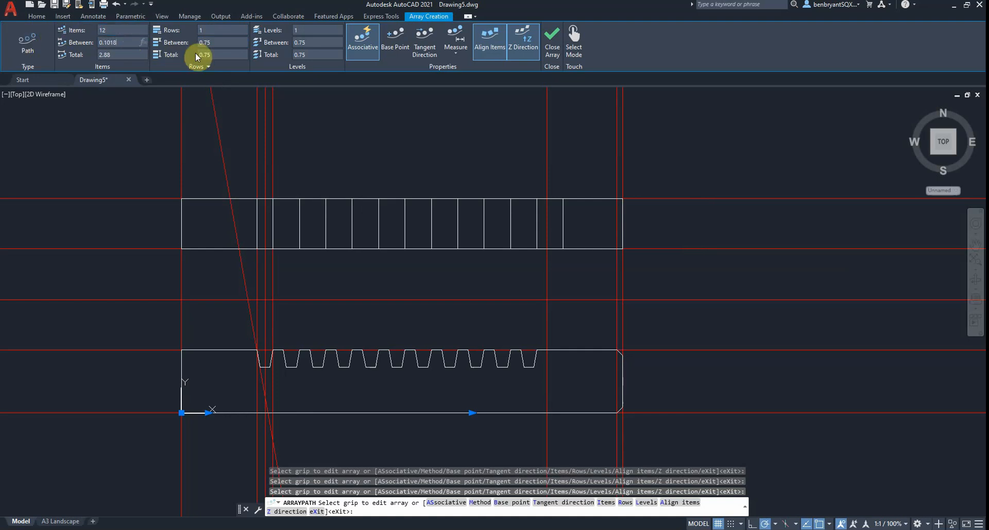
{"action": "left_click", "coordinate": [233, 46]}
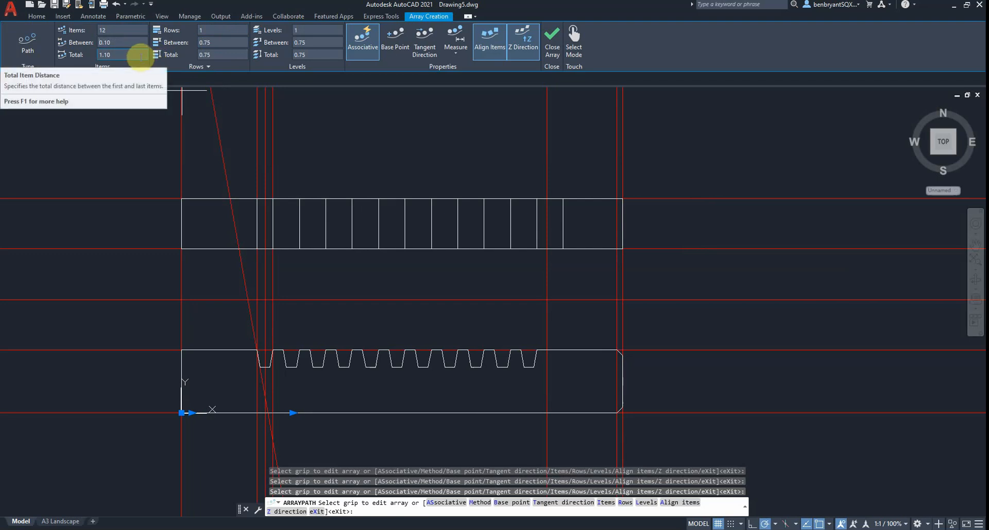
{"action": "left_click", "coordinate": [125, 54]}
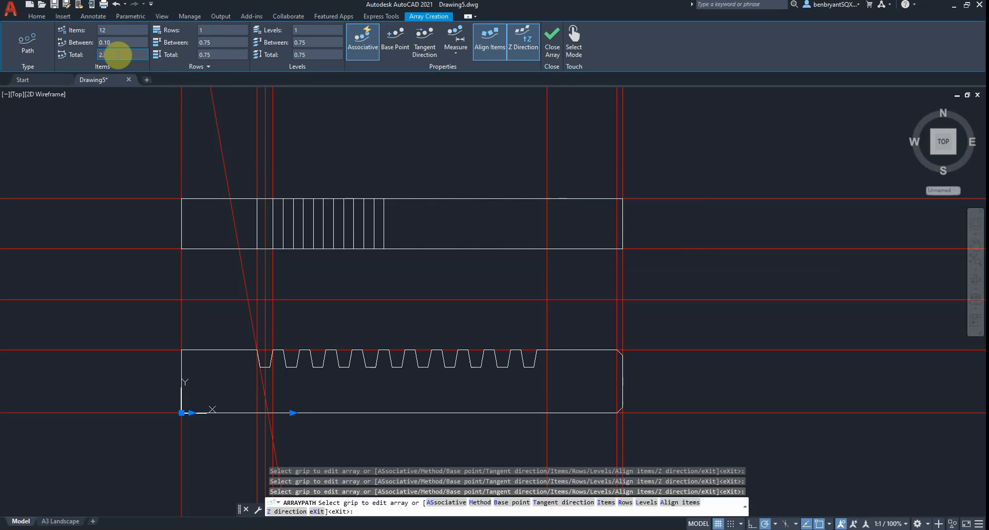
{"action": "type", "text": "2.88"}
{"action": "key", "text": "Return"}
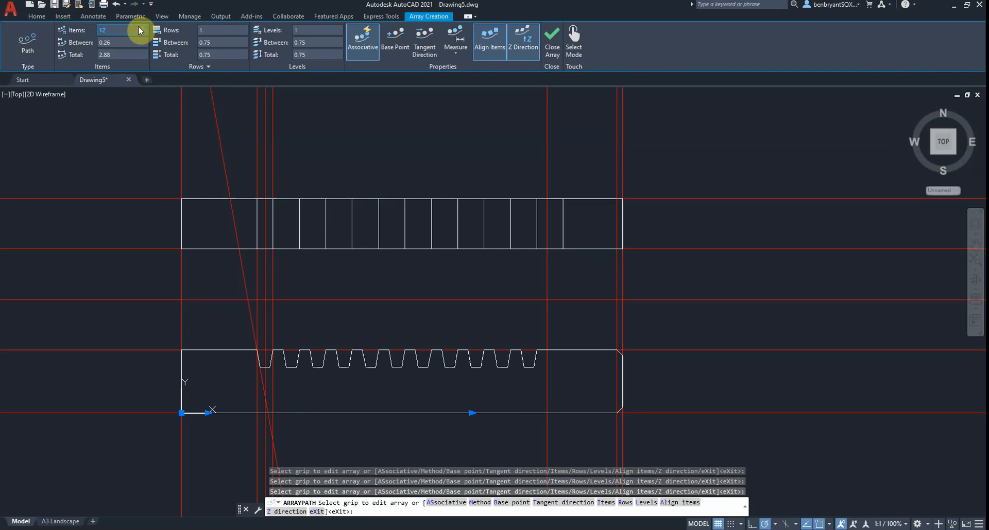
Return the array's item spacing to 0.10 and set its item count to 24.
{"action": "left_click", "coordinate": [116, 29]}
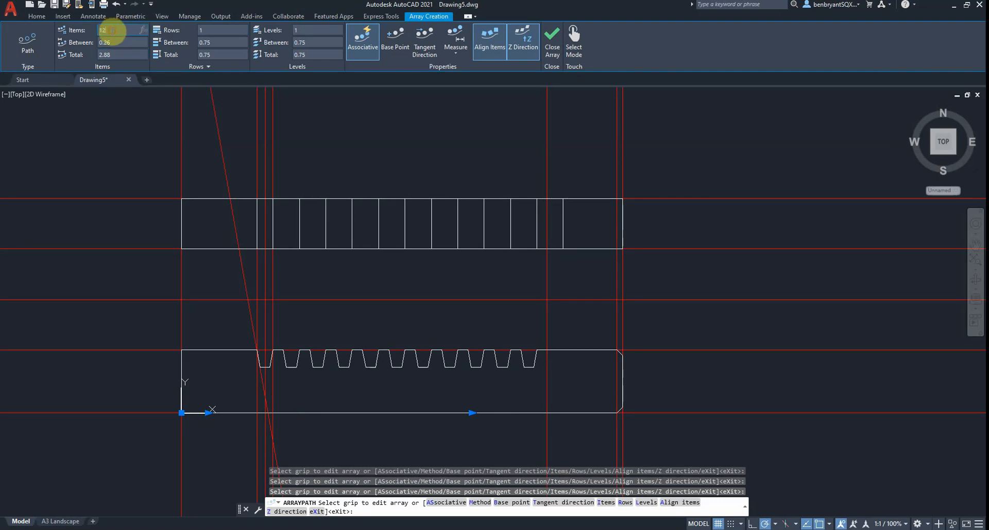
{"action": "left_click", "coordinate": [123, 45]}
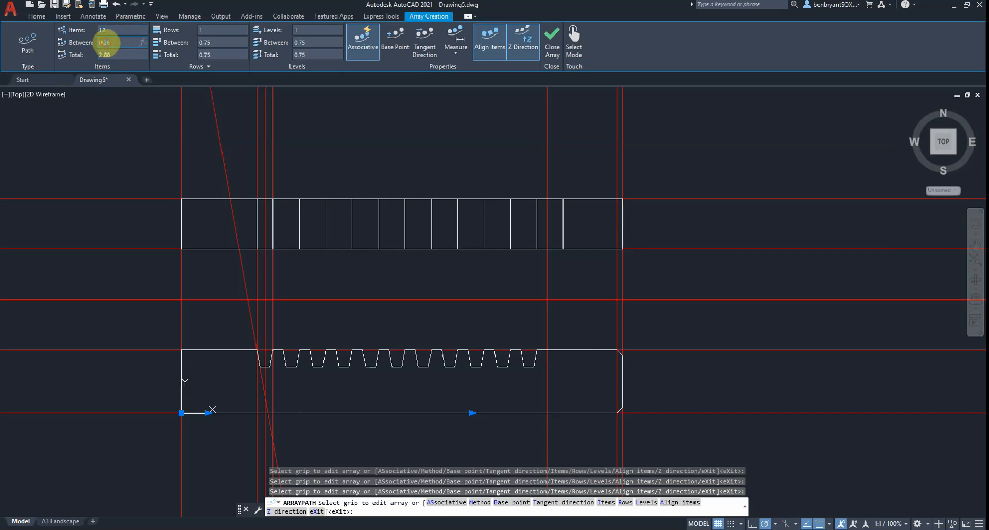
{"action": "key", "text": "Return"}
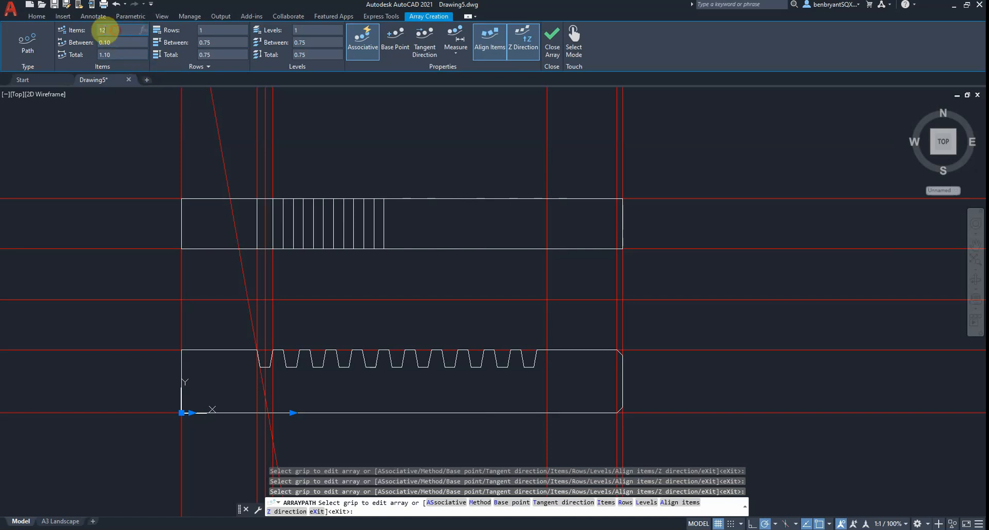
{"action": "left_click", "coordinate": [94, 32]}
{"action": "type", "text": "24"}
{"action": "key", "text": "Return"}
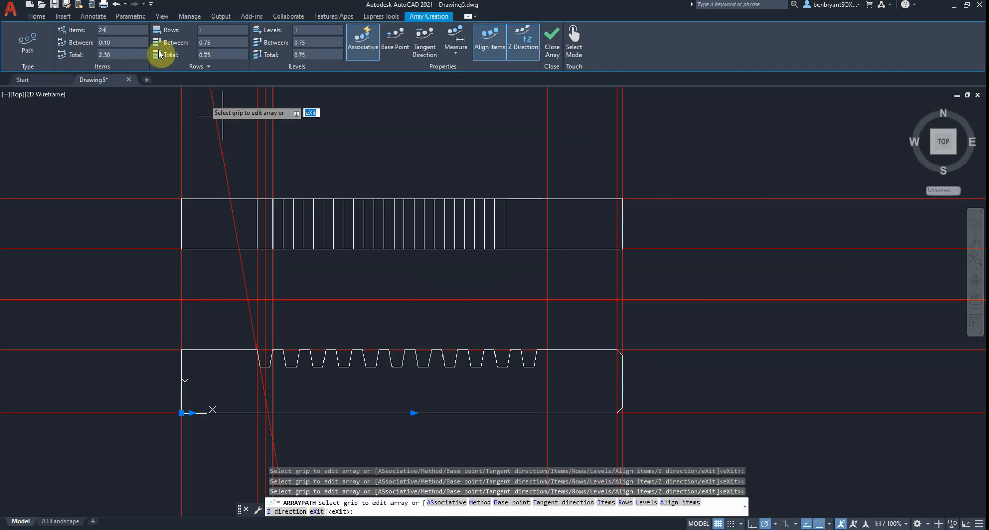
Increase the path array's item count to 26.
{"action": "left_click", "coordinate": [126, 30]}
{"action": "type", "text": "2"}
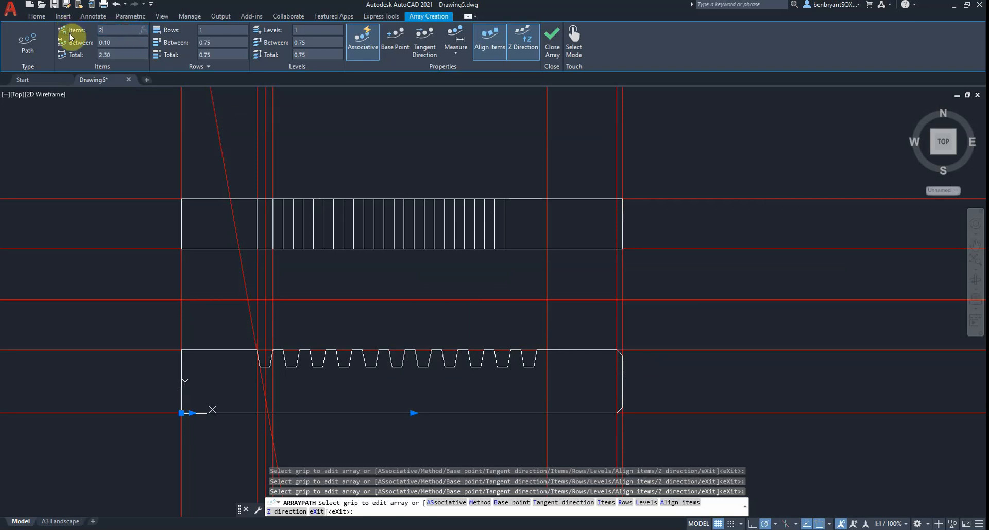
{"action": "type", "text": "6"}
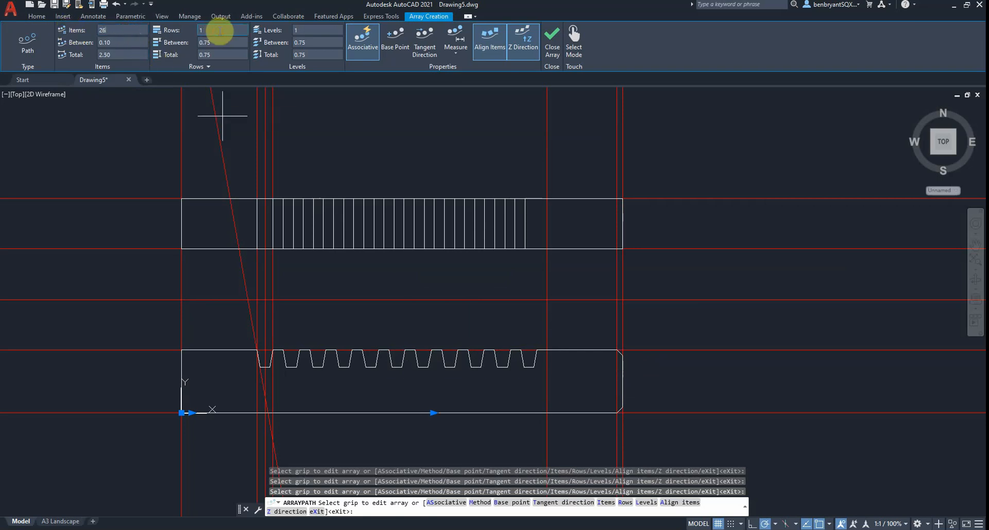
Set the path array's item count to 27, raise it to 28, and finish the array.
{"action": "left_click", "coordinate": [106, 30]}
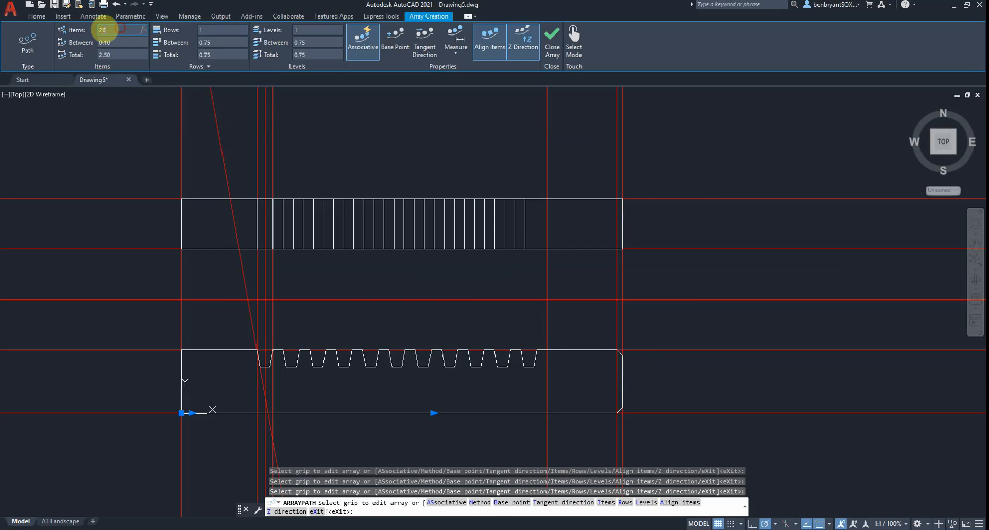
{"action": "type", "text": "7"}
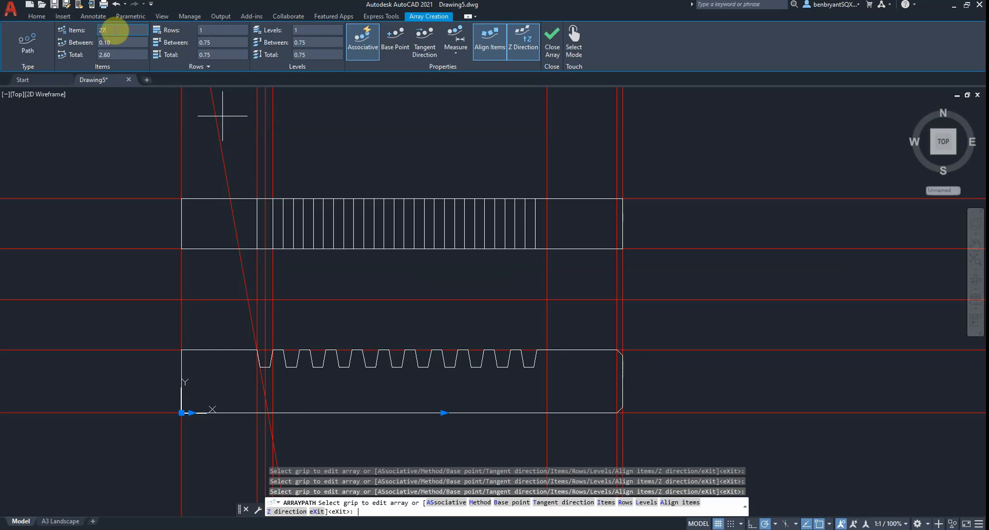
{"action": "type", "text": "8"}
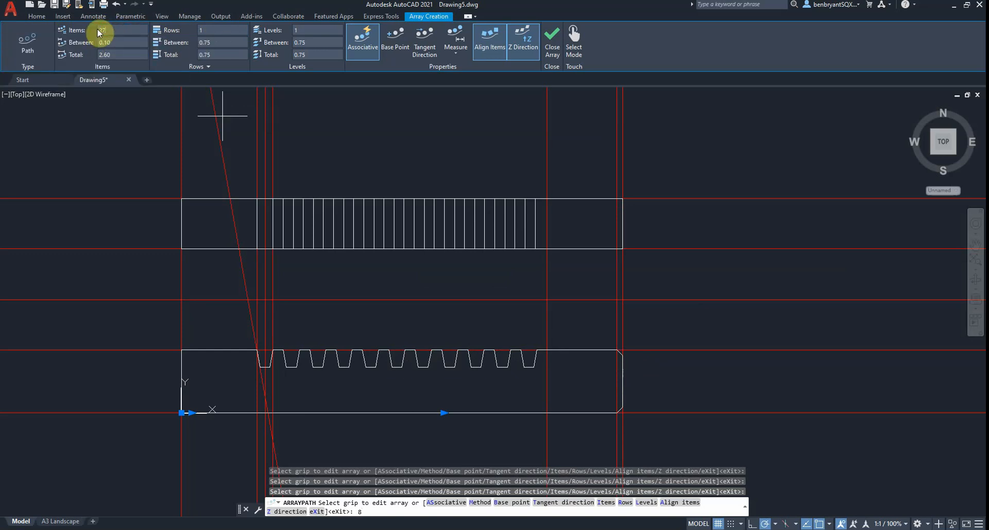
{"action": "left_click", "coordinate": [107, 30]}
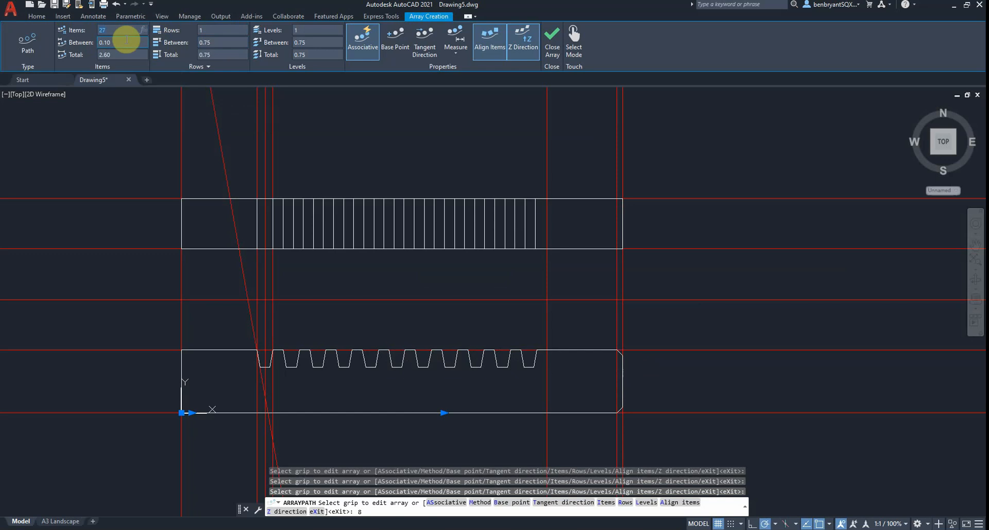
{"action": "key", "text": "Return"}
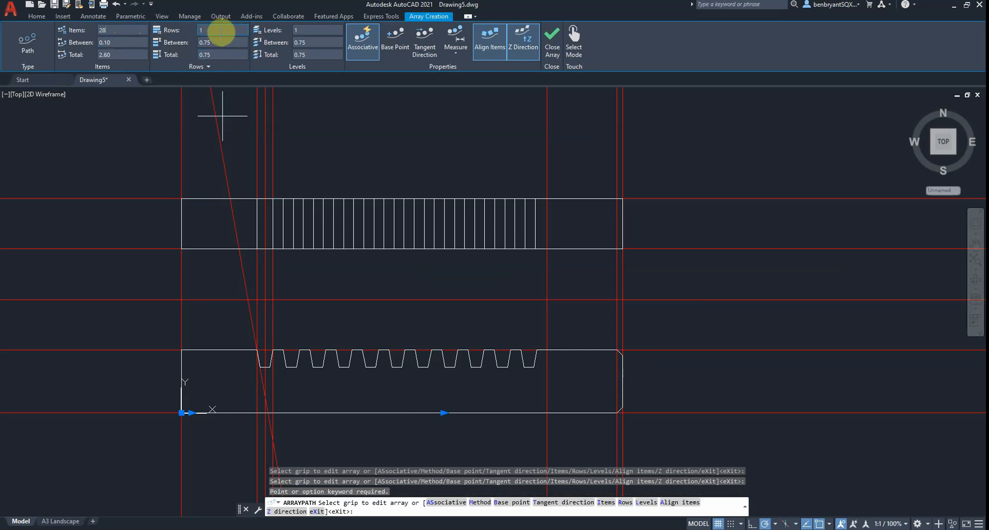
{"action": "left_click", "coordinate": [551, 46]}
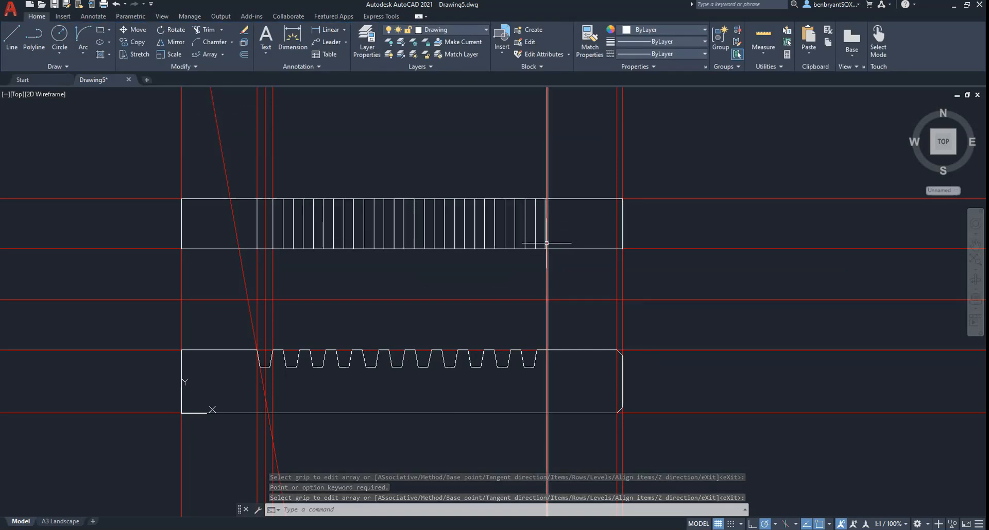
Explode the tooth-line array in the top view and delete its last line at the right end.
{"action": "type", "text": "expode"}
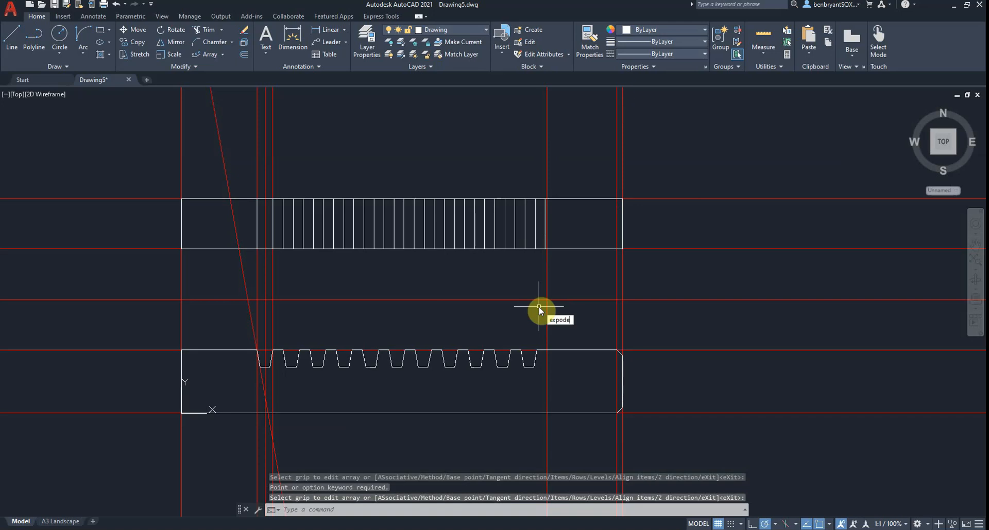
{"action": "key", "text": "Return"}
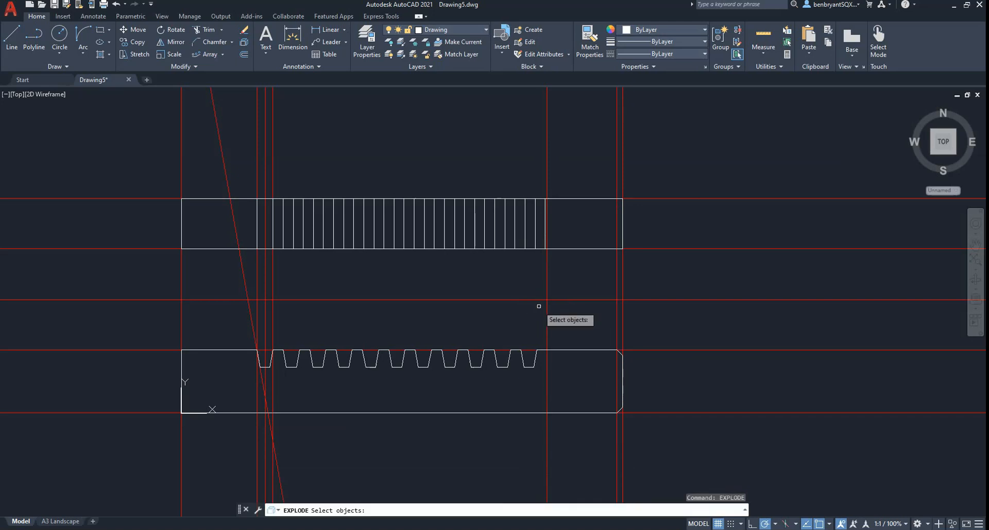
{"action": "left_click", "coordinate": [535, 229]}
{"action": "key", "text": "Return"}
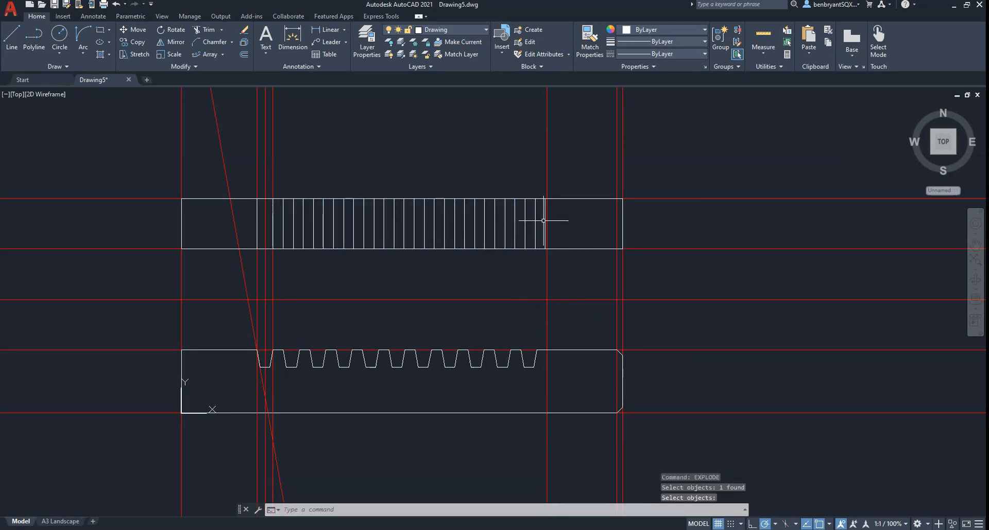
{"action": "left_click", "coordinate": [544, 222]}
{"action": "key", "text": "Delete"}
Move the whole side view straight up from the first notch's upper left corner so its upper edge meets the top view's lower edge.
{"action": "scroll", "coordinate": [479, 315], "scroll_direction": "up", "scroll_amount": 3}
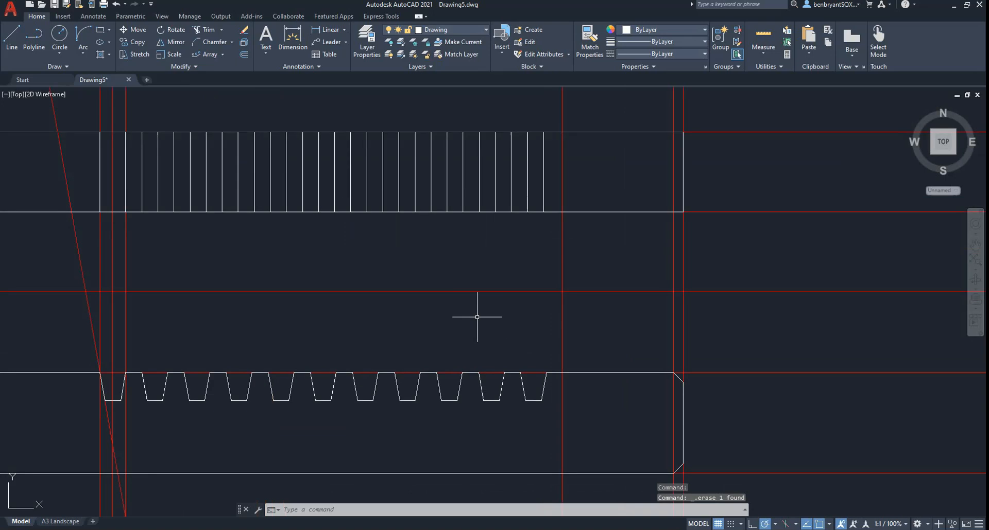
{"action": "middle_click_drag", "start_coordinate": [635, 277], "coordinate": [628, 282]}
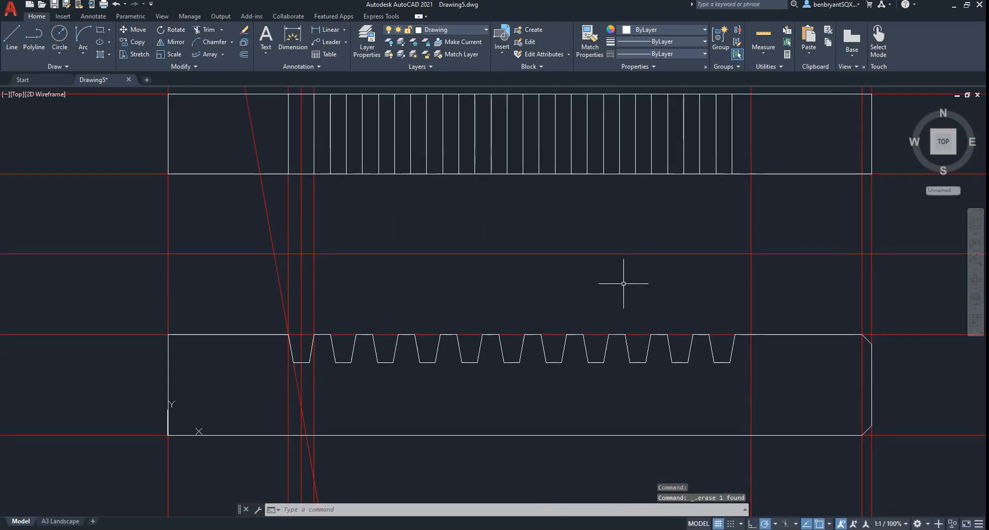
{"action": "key", "text": "Return"}
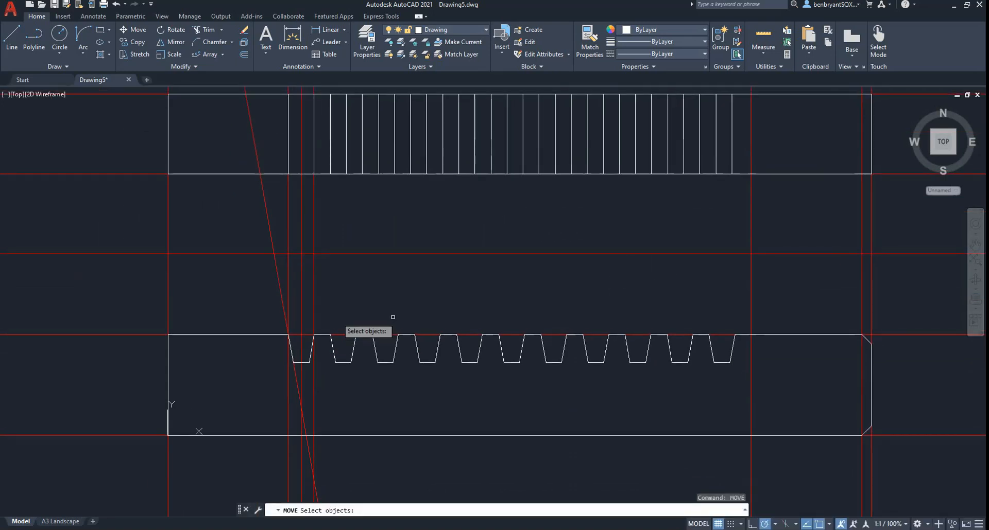
{"action": "left_click", "coordinate": [129, 286]}
{"action": "left_click", "coordinate": [933, 481]}
{"action": "key", "text": "Return"}
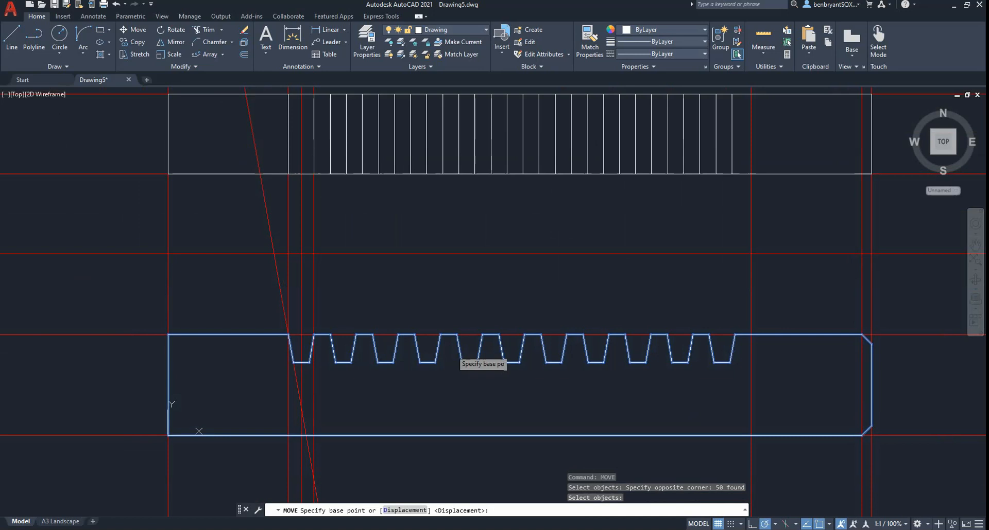
{"action": "left_click", "coordinate": [288, 334]}
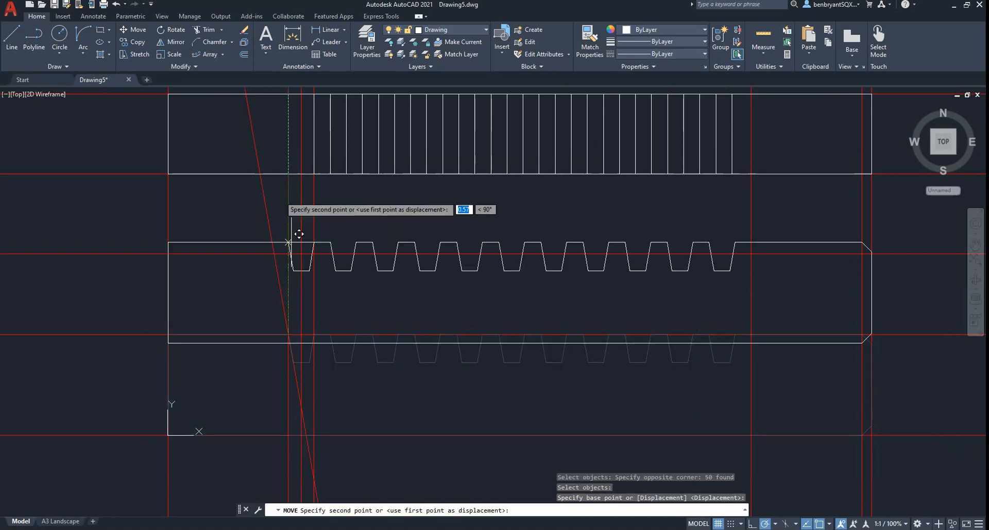
{"action": "left_click", "coordinate": [295, 166]}
Delete the misaligned array line above the middle of the second notch in the top view.
{"action": "middle_click_drag", "start_coordinate": [400, 232], "coordinate": [379, 288]}
{"action": "left_click", "coordinate": [312, 192]}
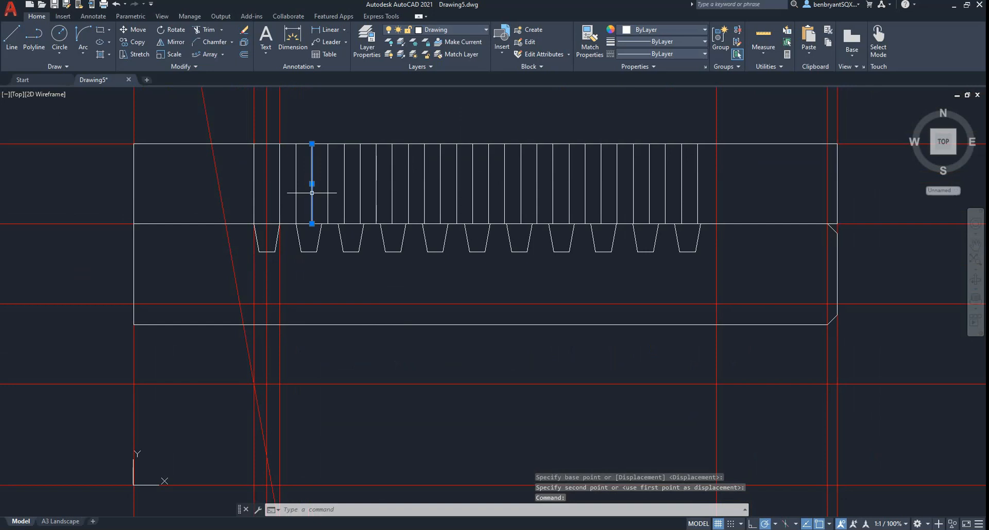
{"action": "key", "text": "Delete"}
{"action": "left_click", "coordinate": [323, 186]}
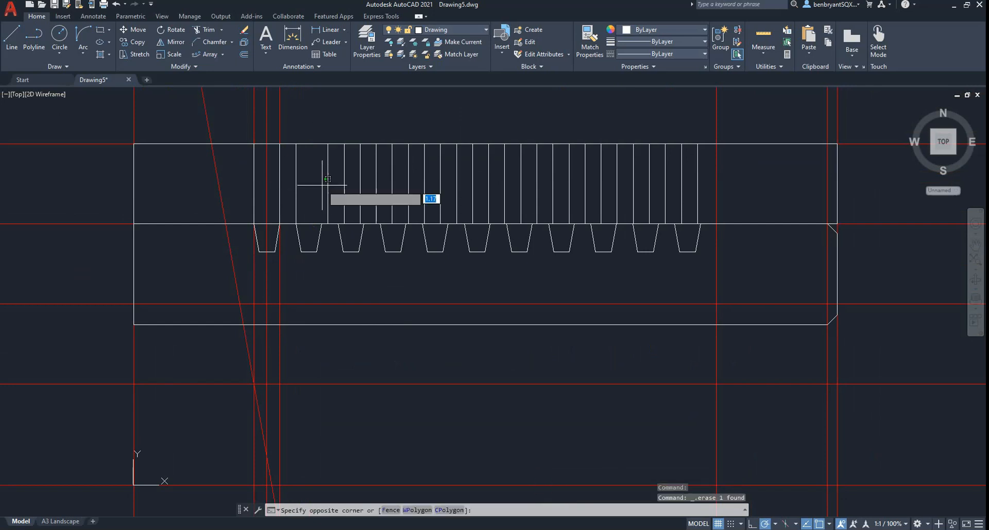
{"action": "left_click", "coordinate": [328, 186]}
{"action": "left_click", "coordinate": [328, 183]}
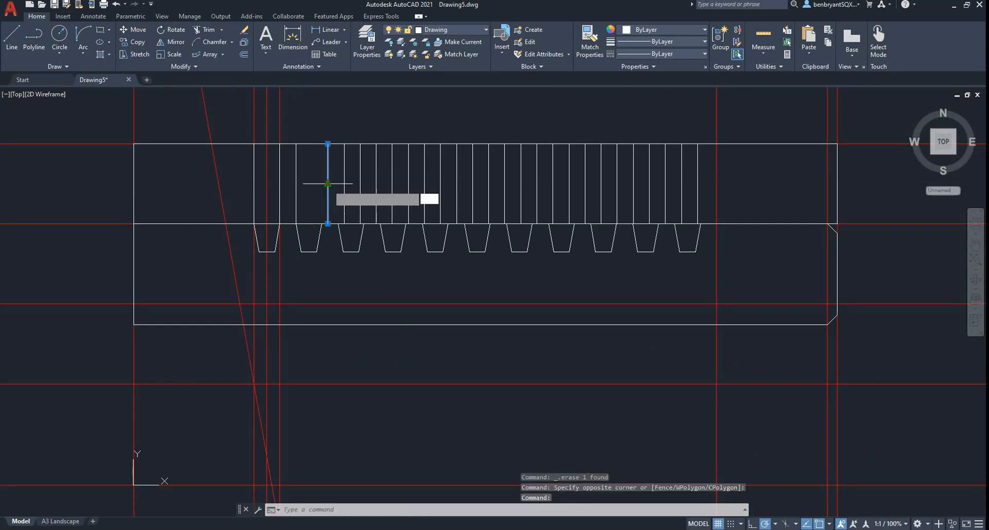
{"action": "left_click", "coordinate": [328, 184]}
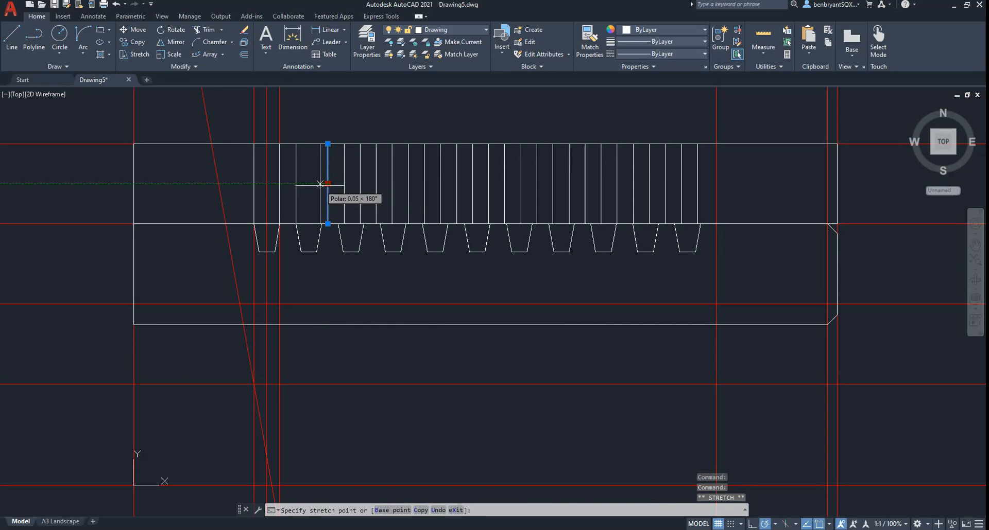
{"action": "key", "text": "Escape"}
{"action": "key", "text": "Escape"}
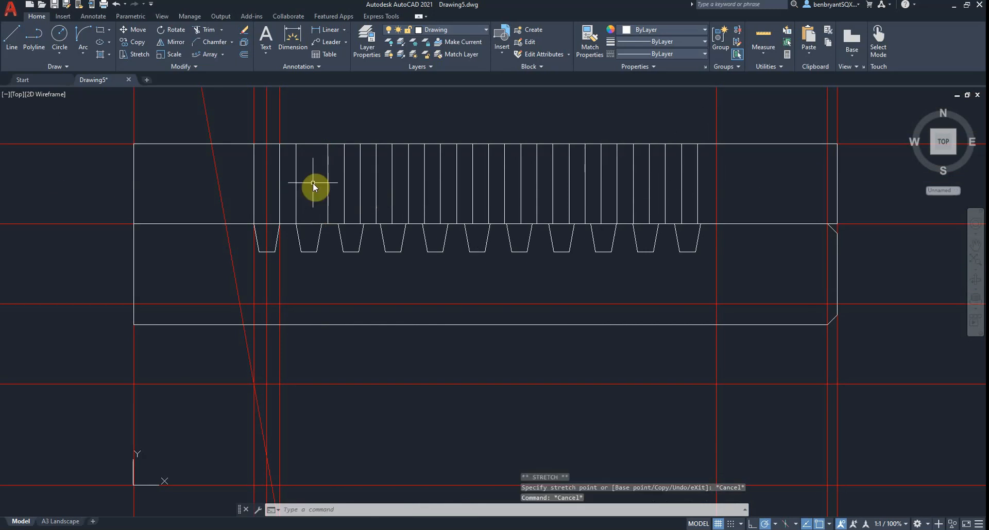
Trim away the remaining array lines across the top view with a fence, keeping only the first three tooth edge lines.
{"action": "type", "text": "tr"}
{"action": "key", "text": "Return"}
{"action": "left_click_drag", "start_coordinate": [313, 183], "coordinate": [698, 181]}
{"action": "key", "text": "Return"}
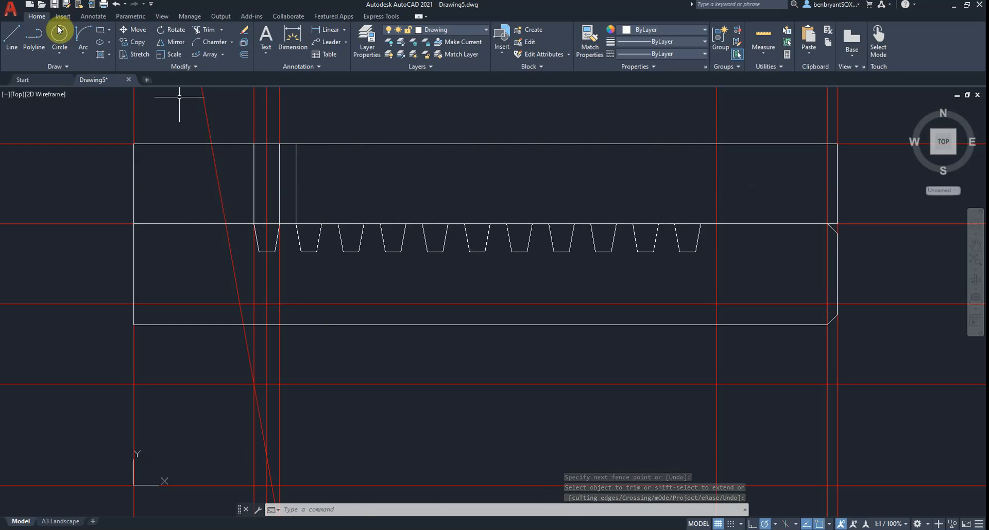
Draw a vertical line from the second notch's upper right corner up past the top view's upper edge.
{"action": "left_click", "coordinate": [11, 36]}
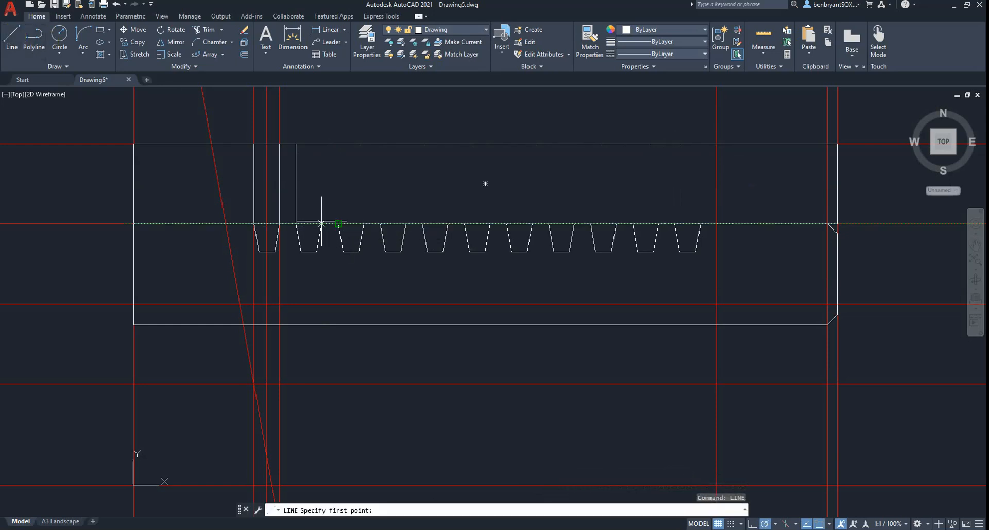
{"action": "left_click", "coordinate": [322, 224]}
{"action": "key", "text": "Escape"}
{"action": "key", "text": "space"}
{"action": "left_click", "coordinate": [322, 224]}
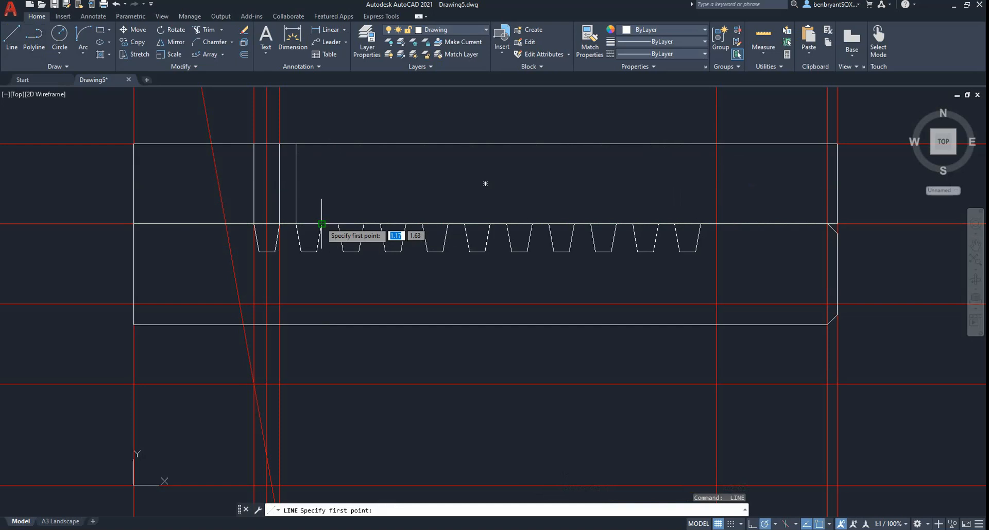
{"action": "left_click", "coordinate": [322, 126]}
{"action": "key", "text": "space"}
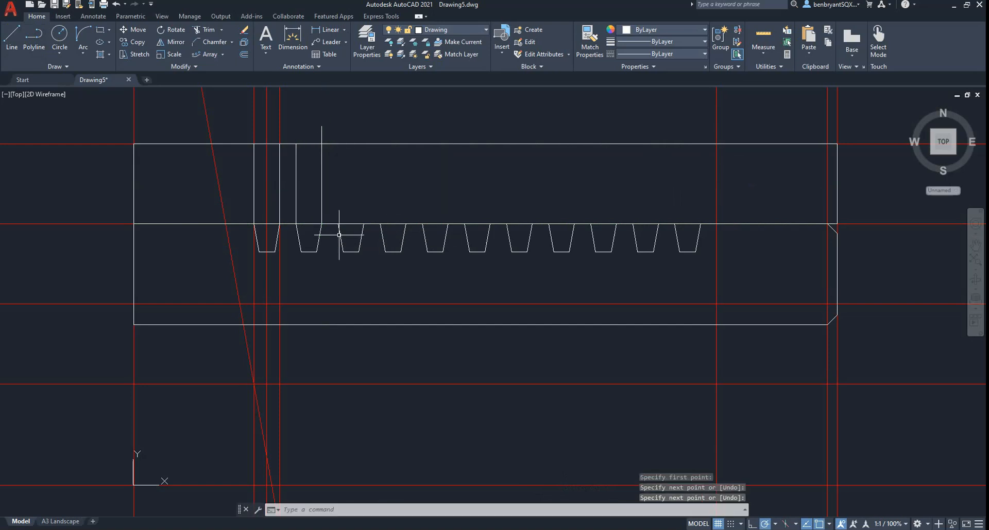
Draw vertical lines from both upper corners of the third notch up past the top view's upper edge.
{"action": "key", "text": "space"}
{"action": "left_click", "coordinate": [338, 224]}
{"action": "left_click", "coordinate": [339, 120]}
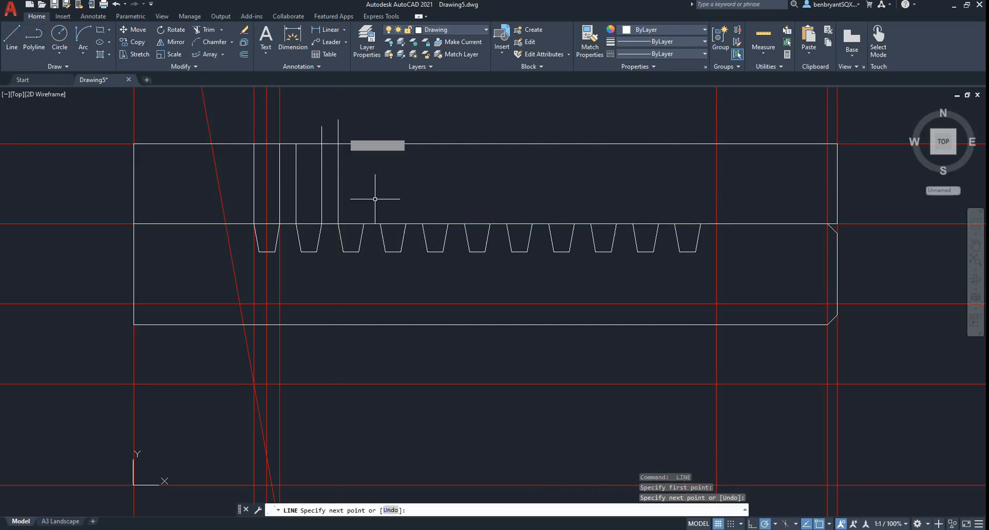
{"action": "key", "text": "space"}
{"action": "key", "text": "space"}
{"action": "left_click", "coordinate": [364, 224]}
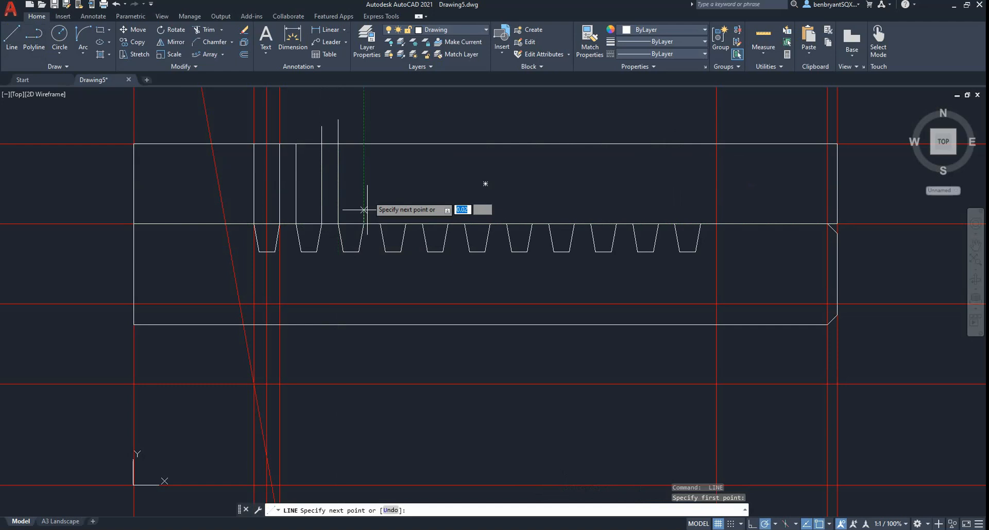
{"action": "left_click", "coordinate": [364, 122]}
{"action": "key", "text": "space"}
Draw a vertical line from the fourth notch's upper left corner and a slanted one from its upper right corner, through the top view.
{"action": "key", "text": "space"}
{"action": "left_click", "coordinate": [380, 224]}
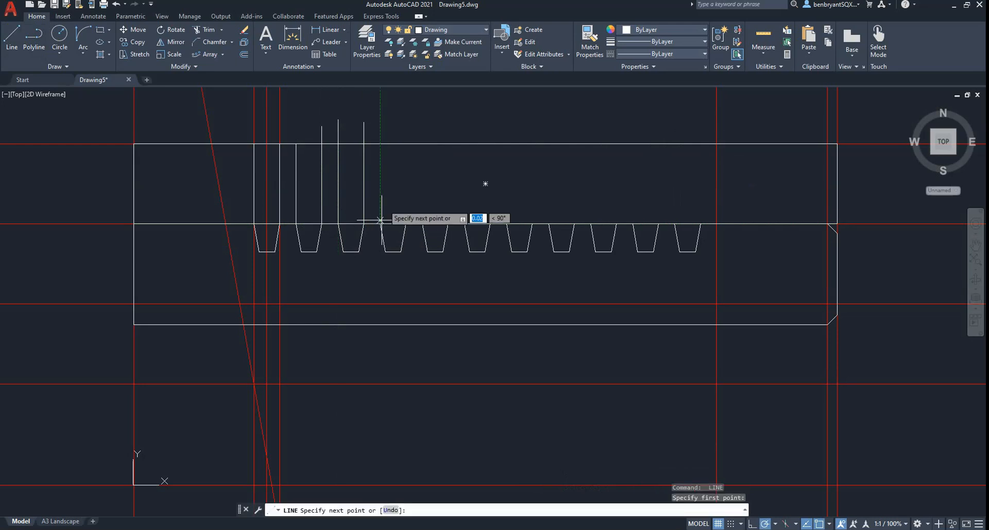
{"action": "left_click", "coordinate": [380, 134]}
{"action": "key", "text": "space"}
{"action": "key", "text": "space"}
{"action": "left_click", "coordinate": [406, 224]}
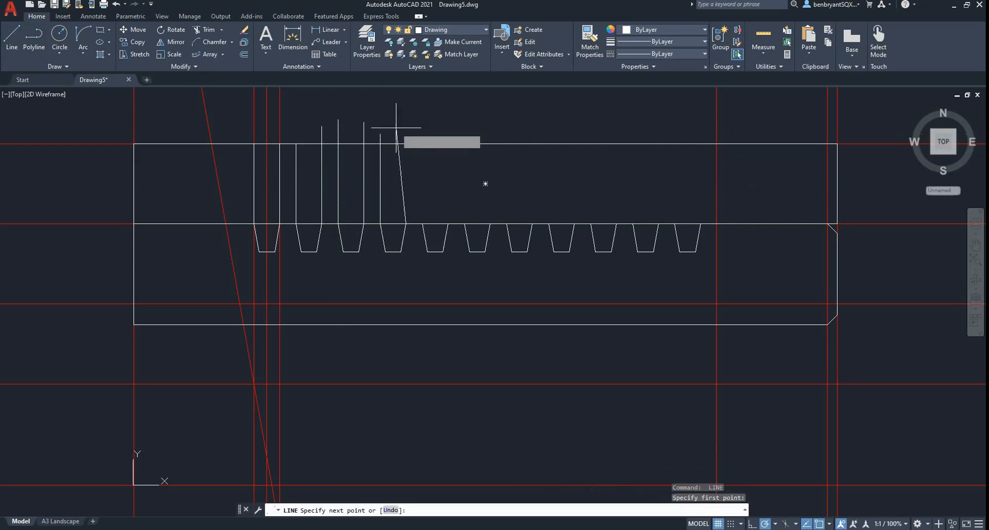
{"action": "left_click", "coordinate": [396, 129]}
{"action": "key", "text": "space"}
Draw vertical lines through the top view from both upper corners of the fifth notch and from the fourth notch's upper right corner.
{"action": "key", "text": "space"}
{"action": "left_click", "coordinate": [423, 224]}
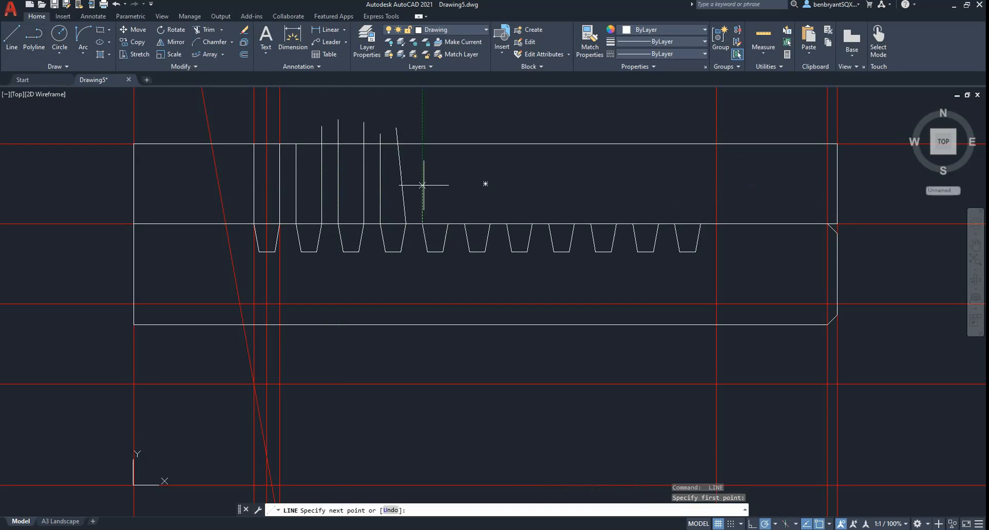
{"action": "left_click", "coordinate": [423, 128]}
{"action": "key", "text": "space"}
{"action": "key", "text": "space"}
{"action": "left_click", "coordinate": [406, 224]}
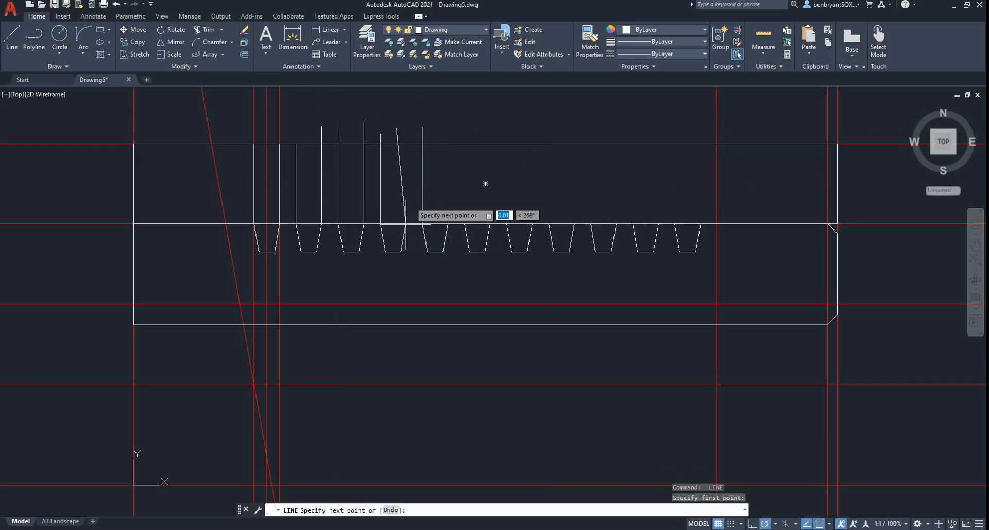
{"action": "left_click", "coordinate": [406, 129]}
{"action": "key", "text": "space"}
{"action": "key", "text": "space"}
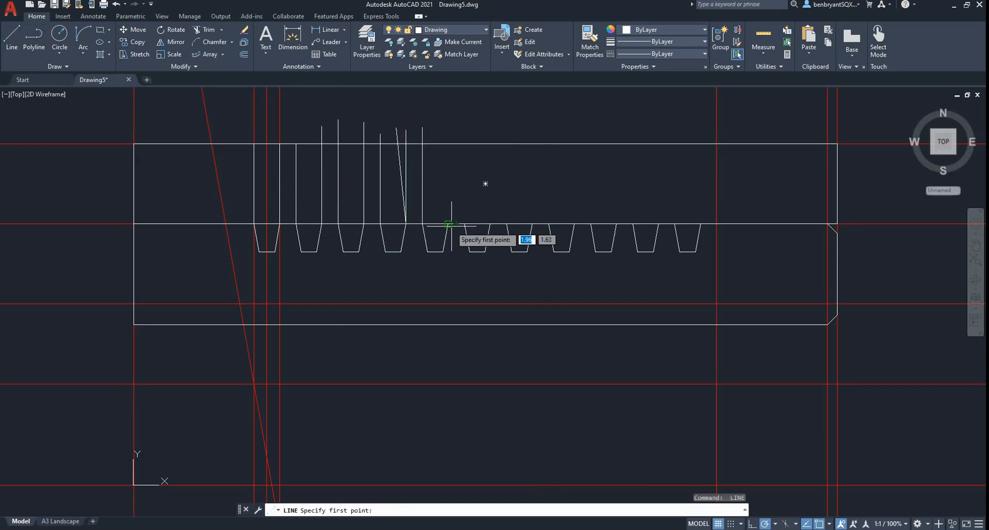
{"action": "left_click", "coordinate": [448, 124]}
{"action": "key", "text": "space"}
Draw vertical lines from both upper corners of the sixth notch up through the top view.
{"action": "key", "text": "space"}
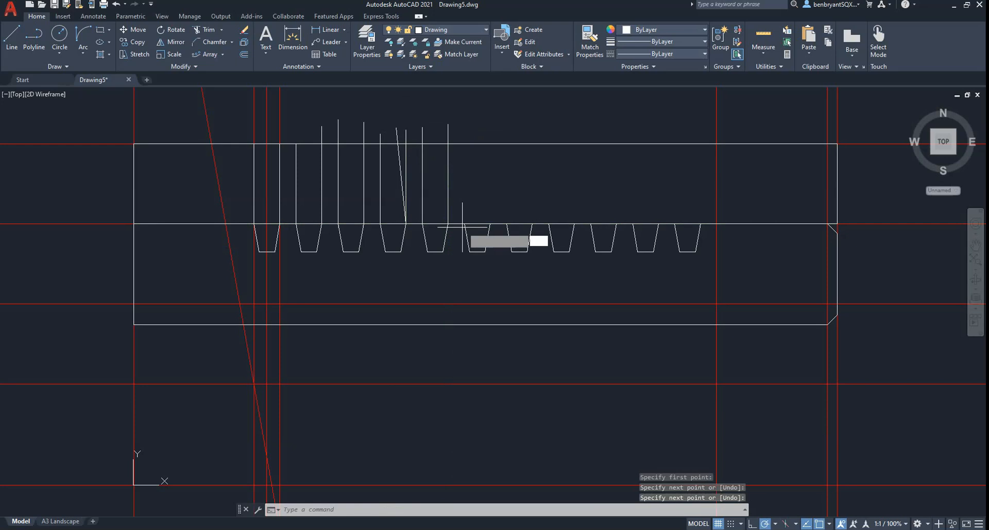
{"action": "left_click", "coordinate": [465, 223]}
{"action": "left_click", "coordinate": [465, 138]}
{"action": "key", "text": "space"}
{"action": "key", "text": "space"}
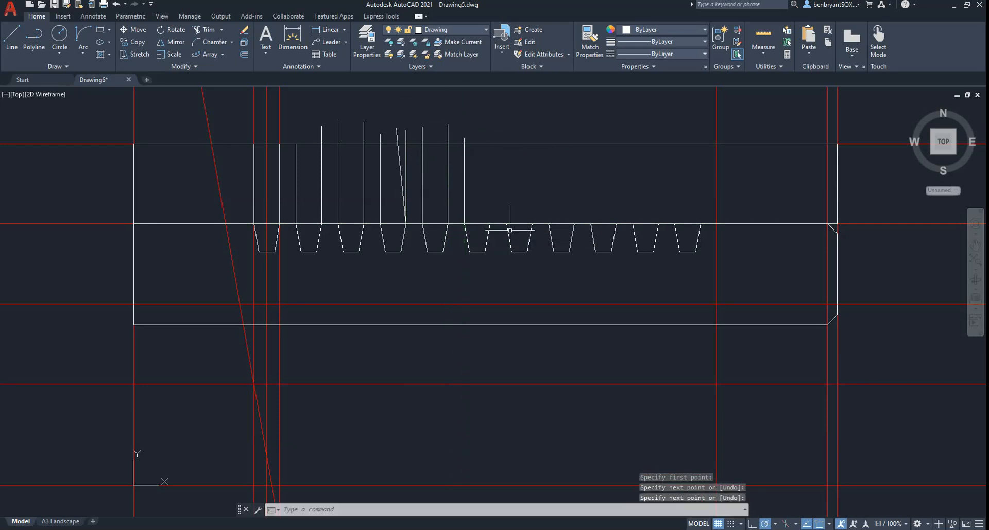
{"action": "left_click", "coordinate": [489, 224]}
{"action": "left_click", "coordinate": [490, 135]}
{"action": "key", "text": "space"}
Draw vertical lines from both upper corners of the seventh notch up through the top view.
{"action": "key", "text": "space"}
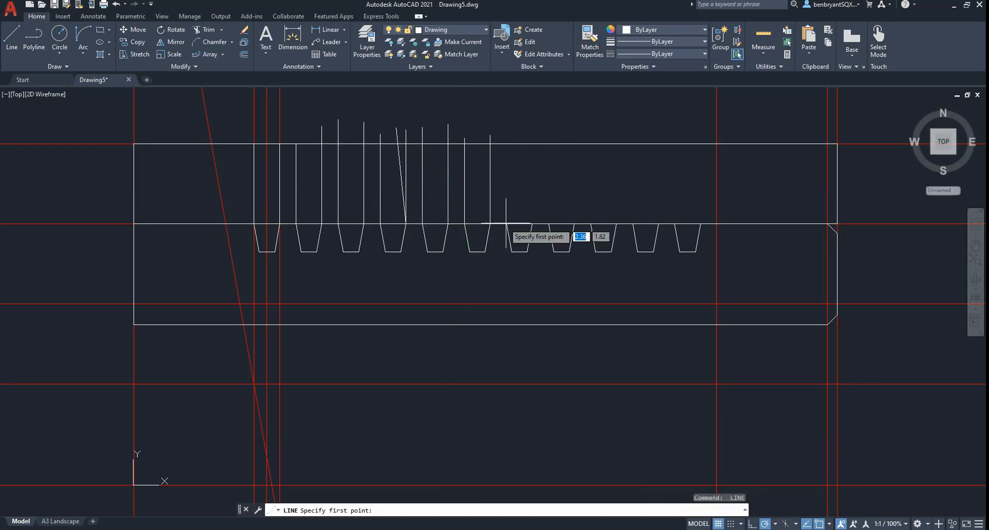
{"action": "left_click", "coordinate": [506, 224]}
{"action": "left_click", "coordinate": [506, 143]}
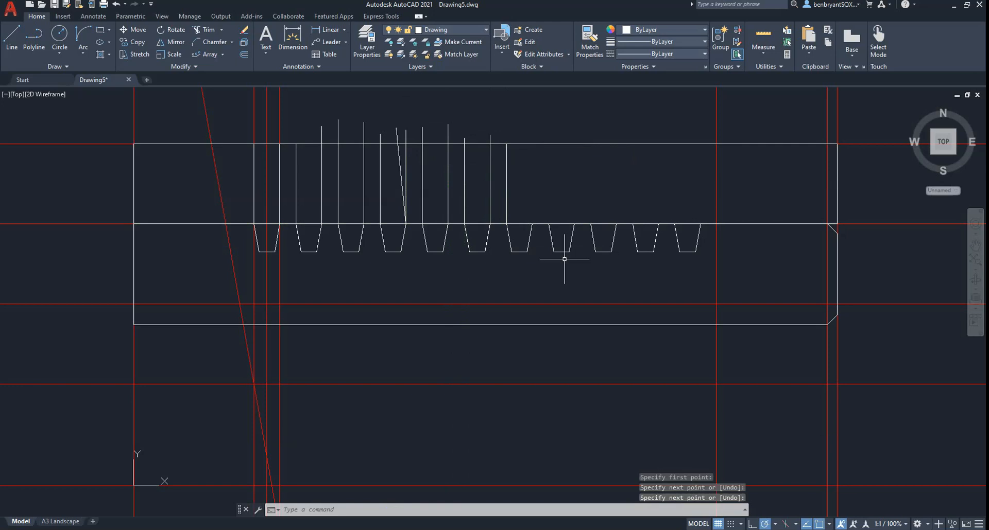
{"action": "key", "text": "space"}
{"action": "key", "text": "space"}
{"action": "left_click", "coordinate": [532, 224]}
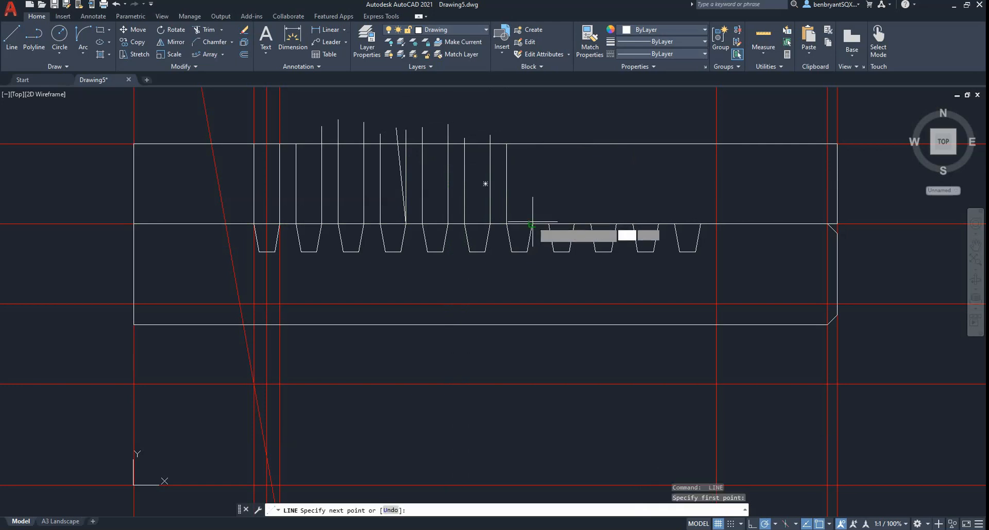
{"action": "left_click", "coordinate": [532, 135]}
{"action": "key", "text": "space"}
Draw a vertical line from the eighth notch's upper left corner and a slanted one from its upper right corner, through the top view.
{"action": "key", "text": "space"}
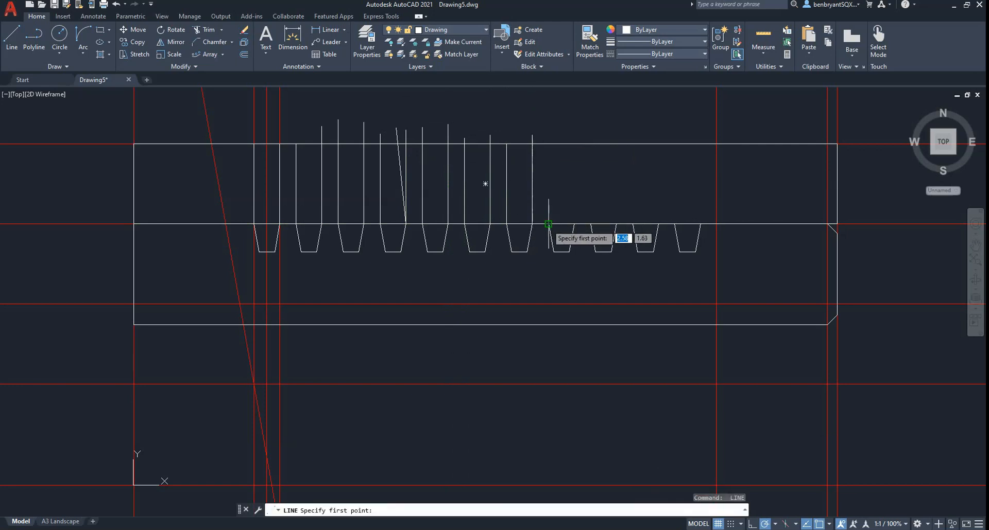
{"action": "left_click", "coordinate": [549, 224]}
{"action": "left_click", "coordinate": [548, 125]}
{"action": "key", "text": "space"}
{"action": "key", "text": "space"}
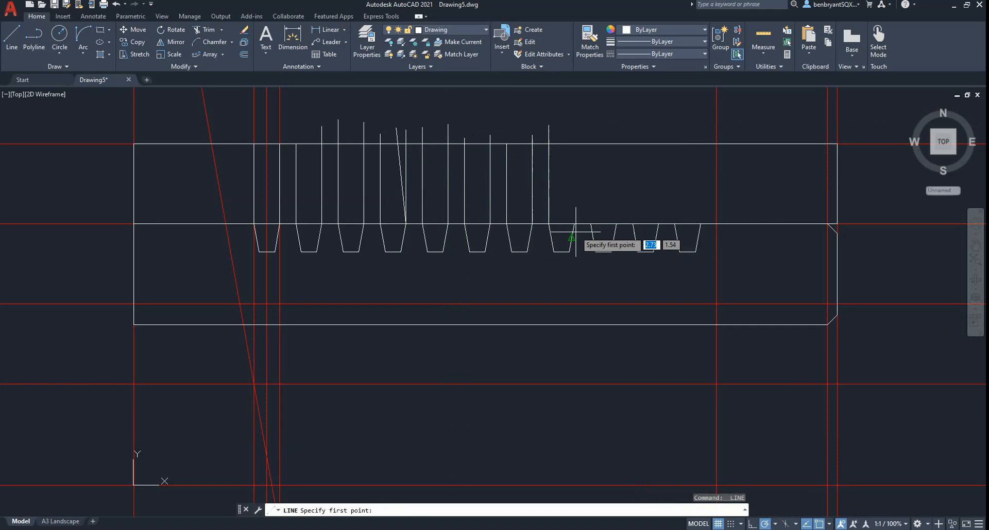
{"action": "left_click", "coordinate": [575, 224]}
{"action": "left_click", "coordinate": [581, 114]}
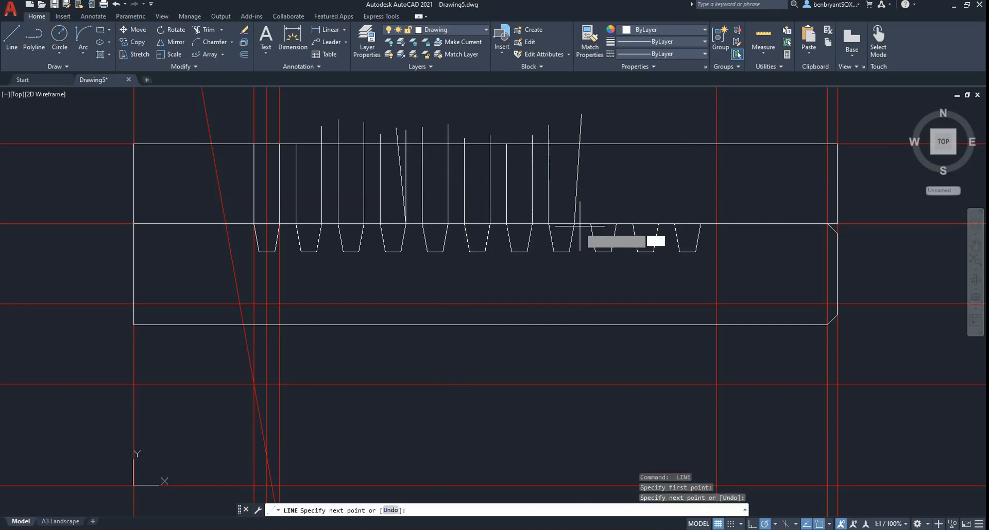
{"action": "key", "text": "space"}
Draw vertical lines up to the top view's upper edge from both upper corners of the ninth notch and from the eighth notch's upper right corner.
{"action": "key", "text": "space"}
{"action": "left_click", "coordinate": [590, 144]}
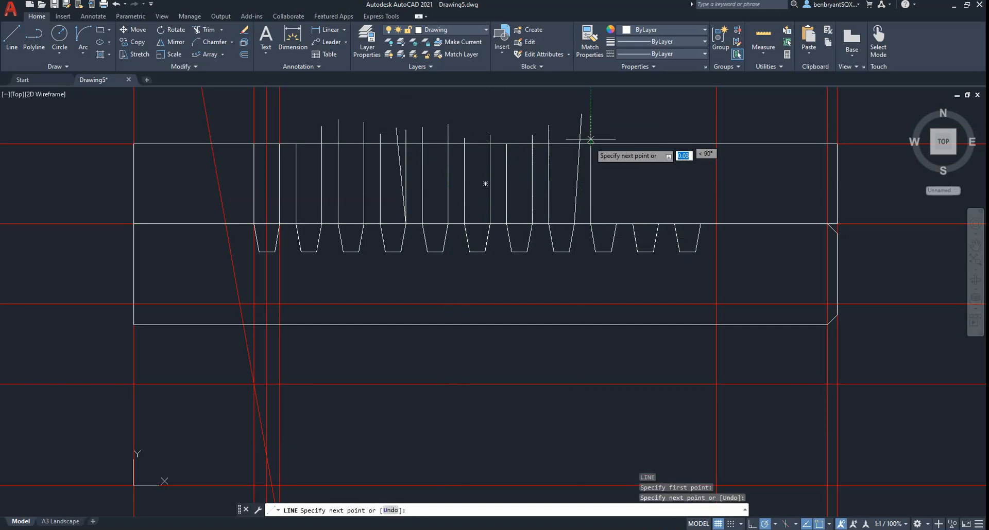
{"action": "key", "text": "Return"}
{"action": "key", "text": "Return"}
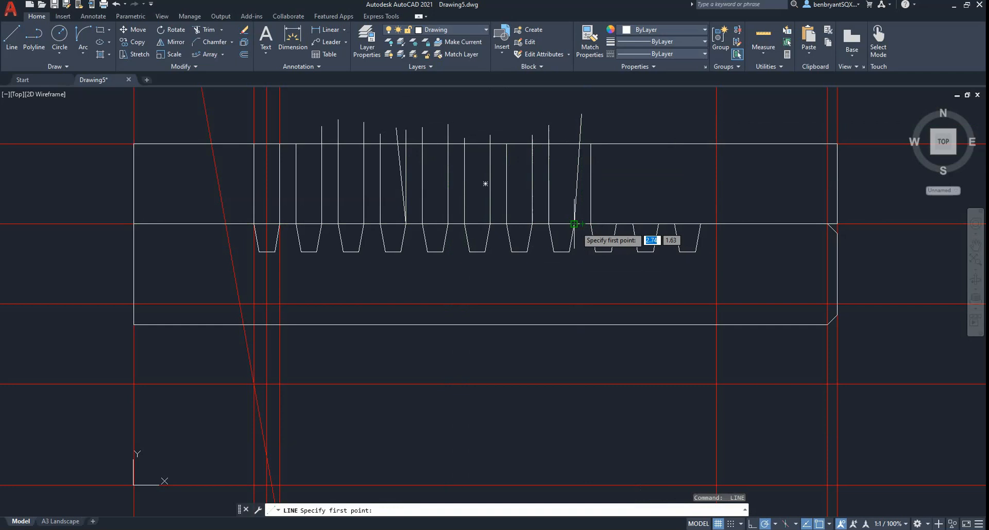
{"action": "left_click", "coordinate": [574, 224]}
{"action": "left_click", "coordinate": [574, 145]}
{"action": "key", "text": "Return"}
{"action": "key", "text": "Return"}
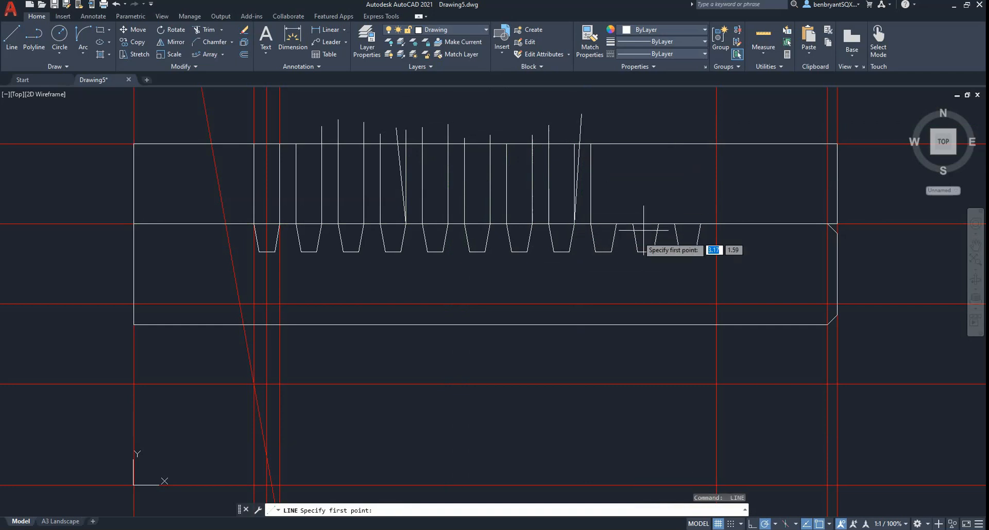
{"action": "left_click", "coordinate": [617, 224]}
{"action": "left_click", "coordinate": [618, 145]}
{"action": "key", "text": "Return"}
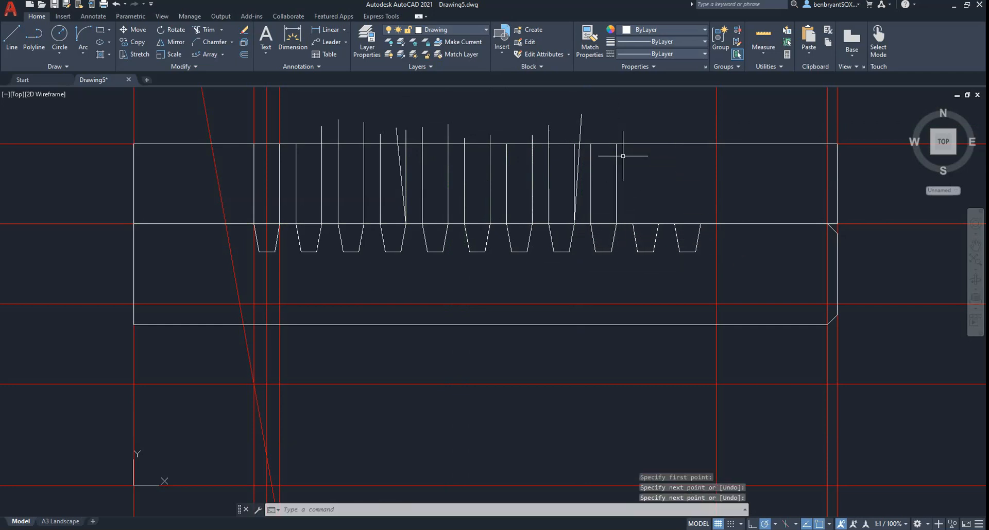
Draw vertical lines from both upper corners of the tenth notch up past the top view's upper edge.
{"action": "key", "text": "Return"}
{"action": "left_click", "coordinate": [633, 224]}
{"action": "left_click", "coordinate": [632, 144]}
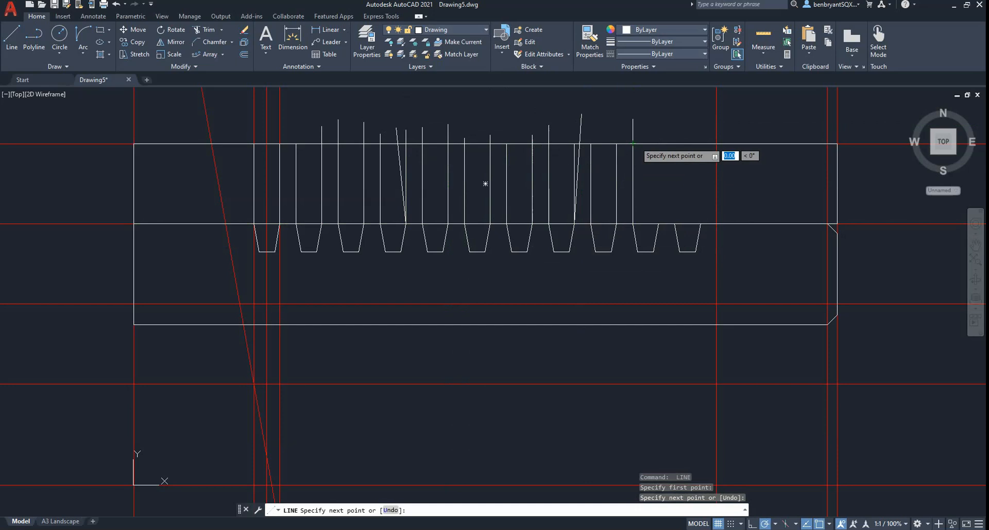
{"action": "key", "text": "Return"}
{"action": "key", "text": "Return"}
{"action": "left_click", "coordinate": [658, 224]}
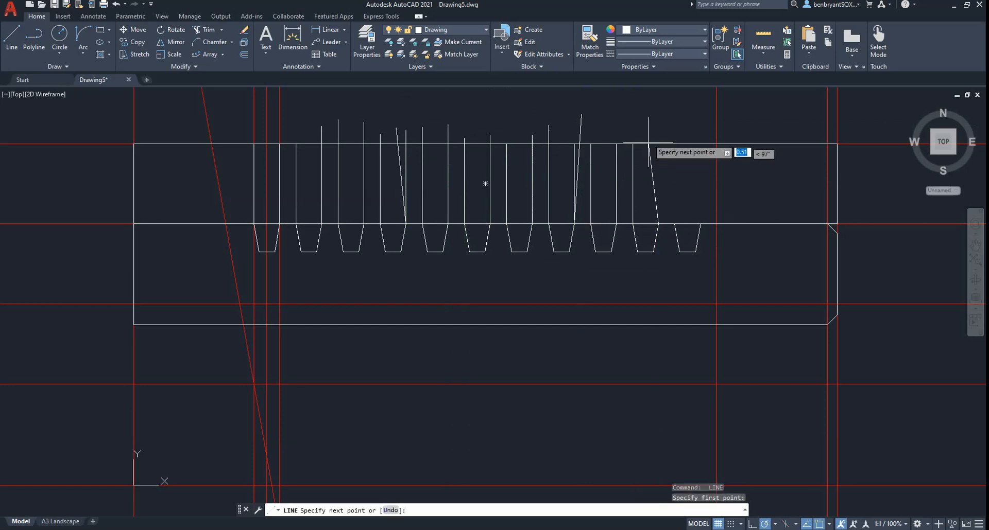
{"action": "left_click", "coordinate": [658, 123]}
{"action": "key", "text": "Return"}
Draw a slanted line from the eleventh notch's upper left corner and vertical lines from both its upper corners, through the top view.
{"action": "key", "text": "Return"}
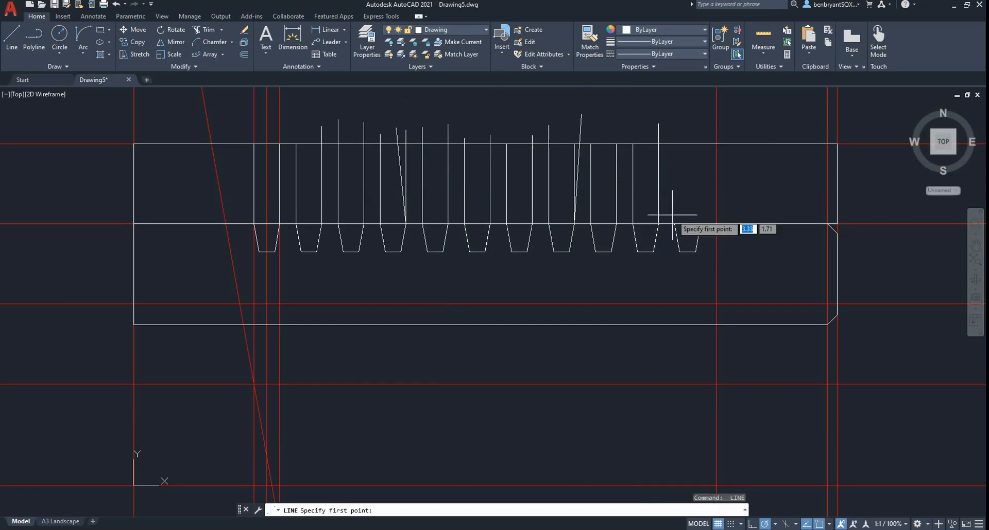
{"action": "left_click", "coordinate": [674, 224]}
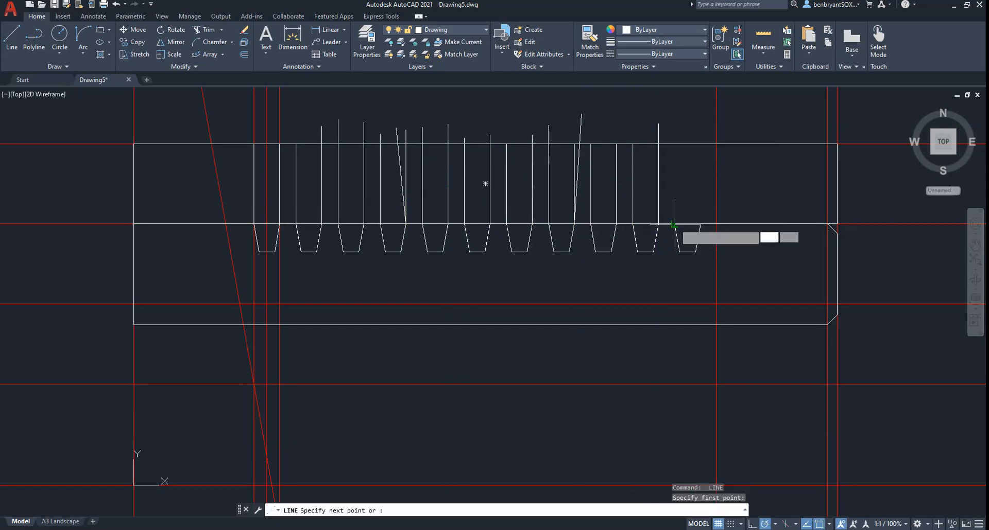
{"action": "left_click", "coordinate": [664, 134]}
{"action": "key", "text": "Return"}
{"action": "key", "text": "Return"}
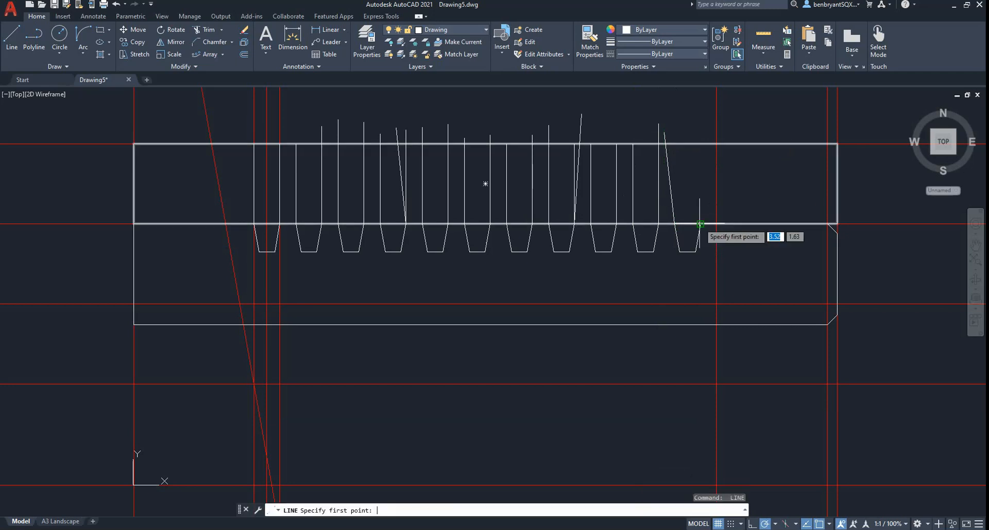
{"action": "left_click", "coordinate": [700, 151]}
{"action": "key", "text": "Return"}
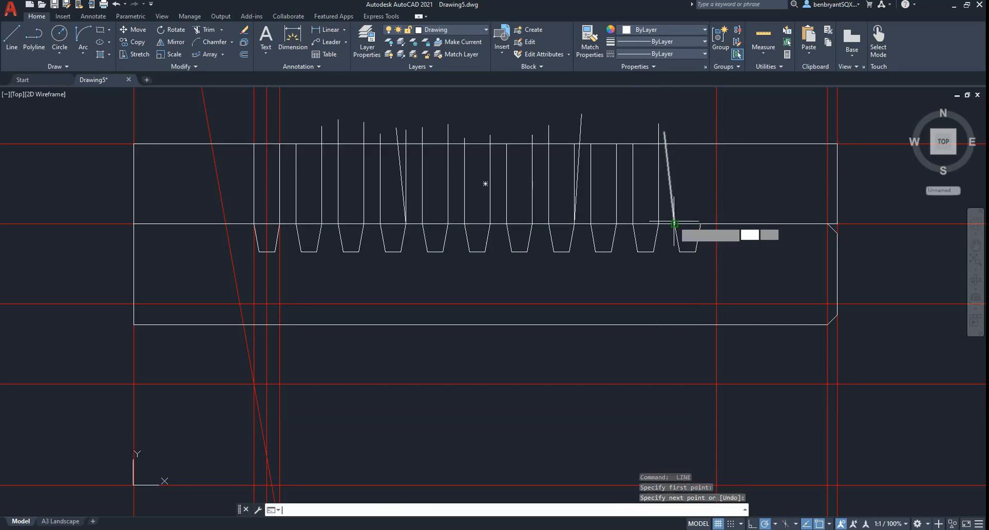
{"action": "left_click", "coordinate": [674, 224]}
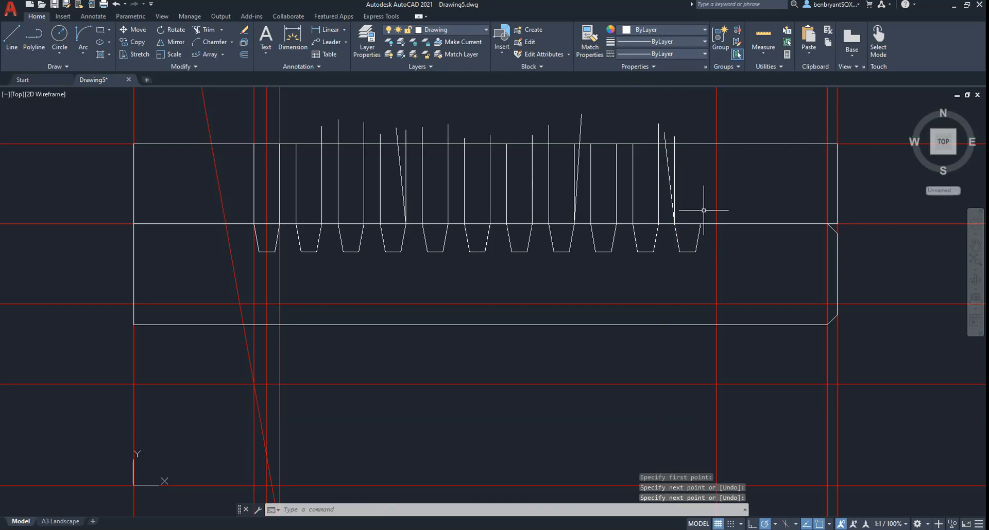
{"action": "left_click", "coordinate": [701, 133]}
{"action": "key", "text": "Escape"}
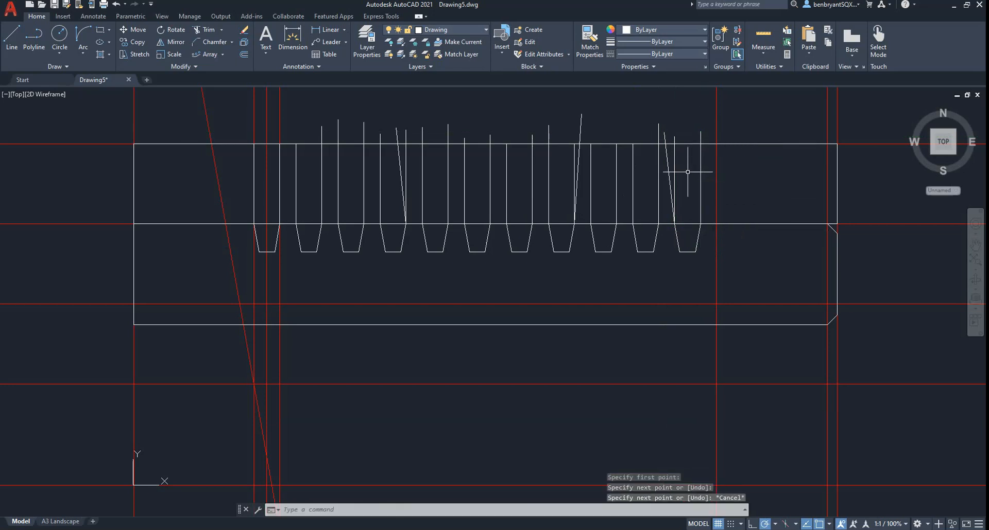
Trim off all projection line ends that stick out above the top view's upper edge.
{"action": "type", "text": "tr"}
{"action": "key", "text": "space"}
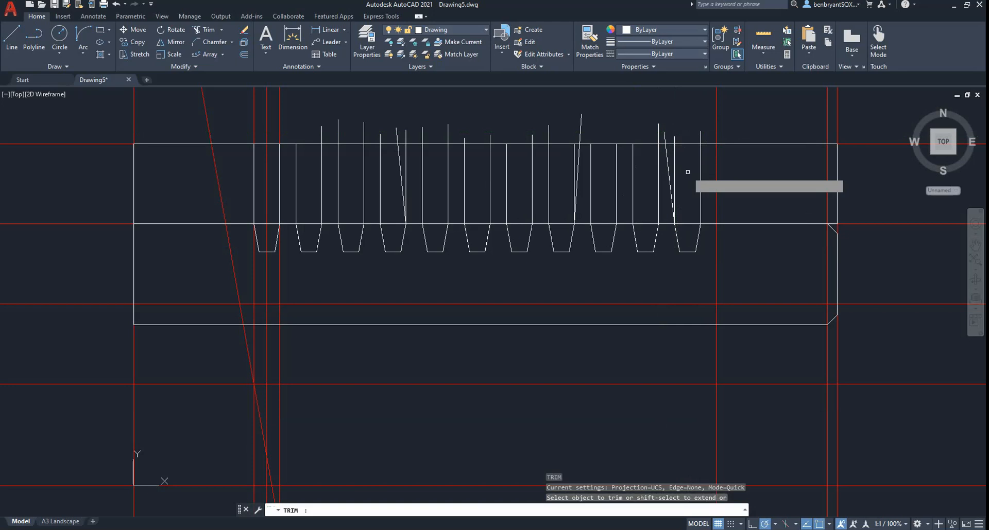
{"action": "left_click_drag", "start_coordinate": [297, 139], "coordinate": [704, 143]}
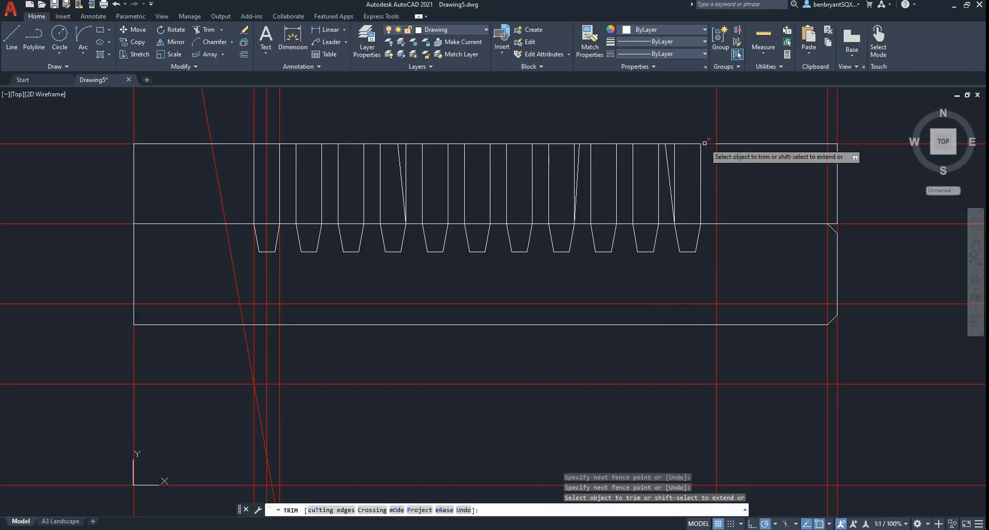
{"action": "key", "text": "Return"}
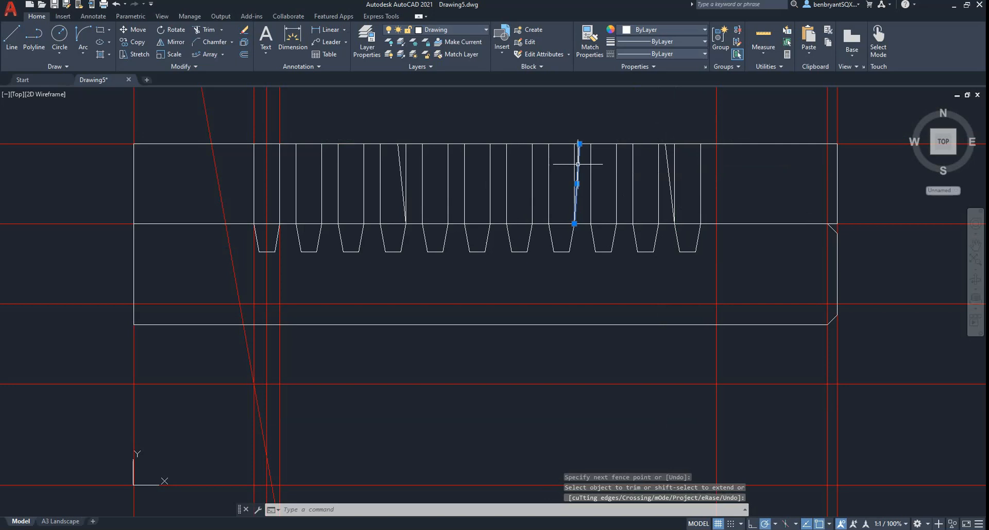
Delete the three slanted lines in the top view, at the fourth, eighth and eleventh notches.
{"action": "key", "text": "Delete"}
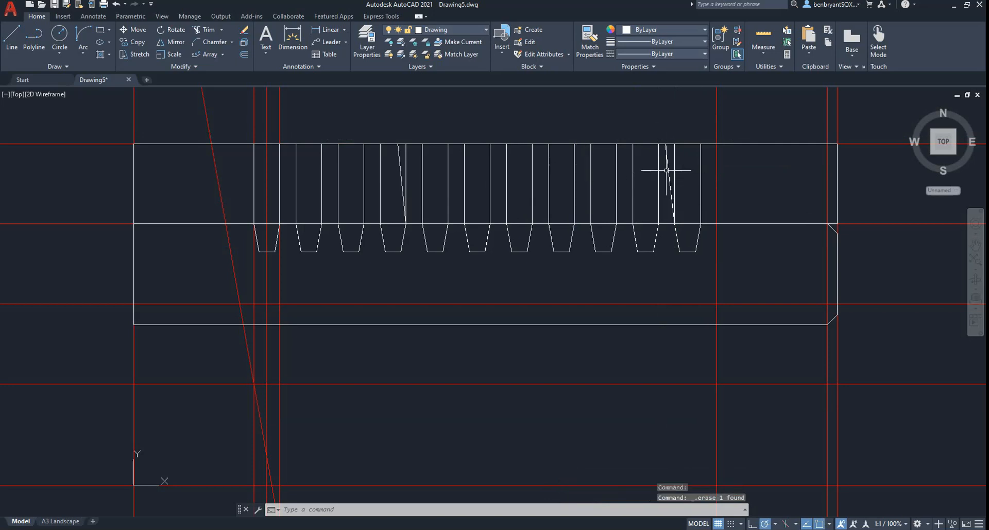
{"action": "left_click", "coordinate": [666, 170]}
{"action": "key", "text": "Delete"}
{"action": "left_click", "coordinate": [398, 164]}
{"action": "key", "text": "Delete"}
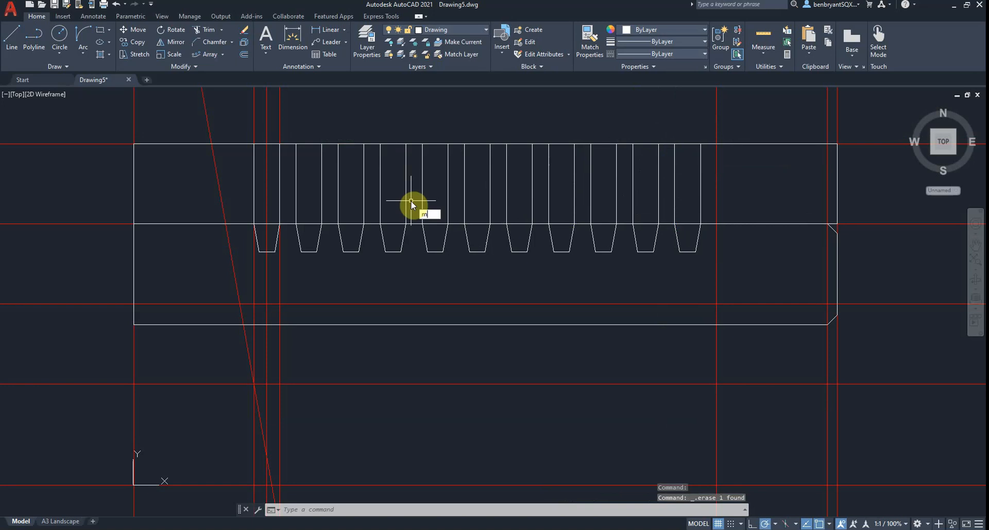
Move the whole notched side view straight down, clear of the top view, using the first notch's upper left corner as base point.
{"action": "type", "text": "m"}
{"action": "key", "text": "Return"}
{"action": "left_click", "coordinate": [64, 357]}
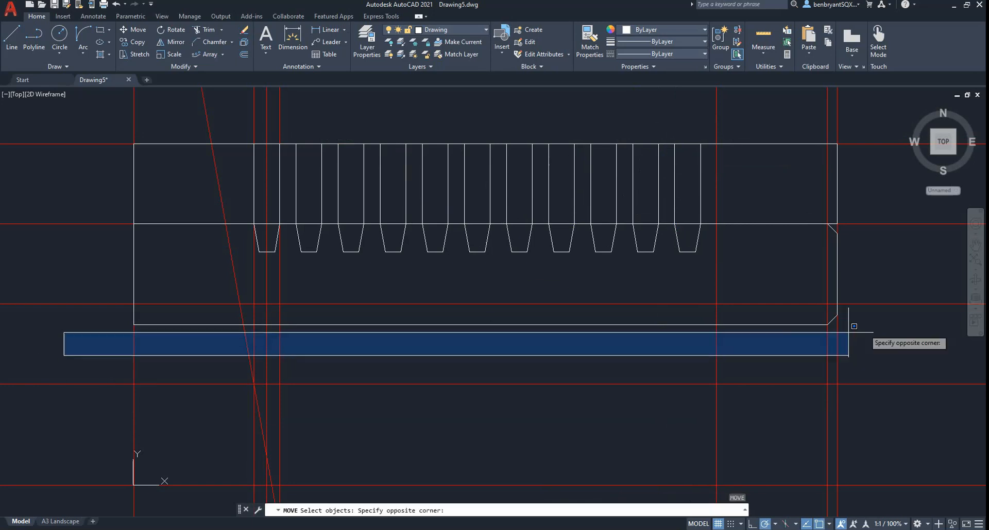
{"action": "left_click", "coordinate": [896, 220]}
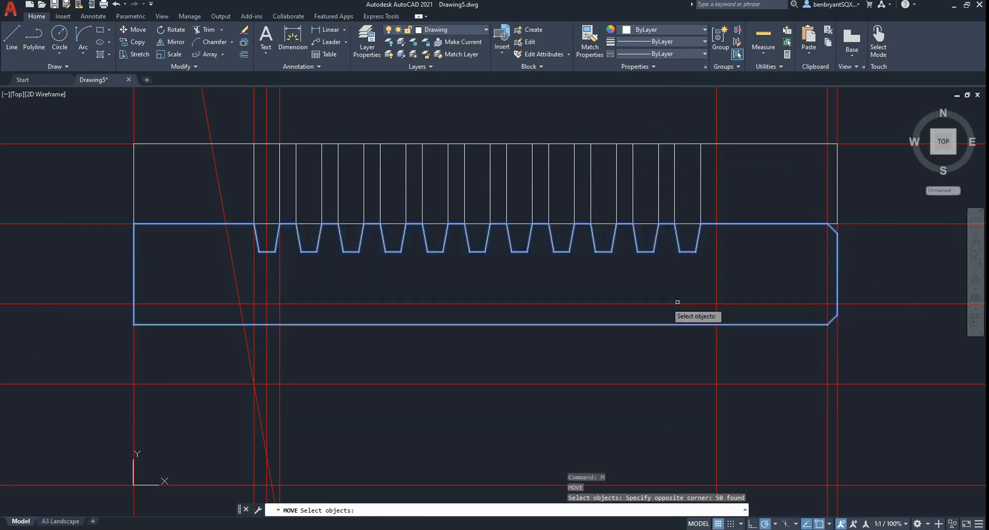
{"action": "key", "text": "Return"}
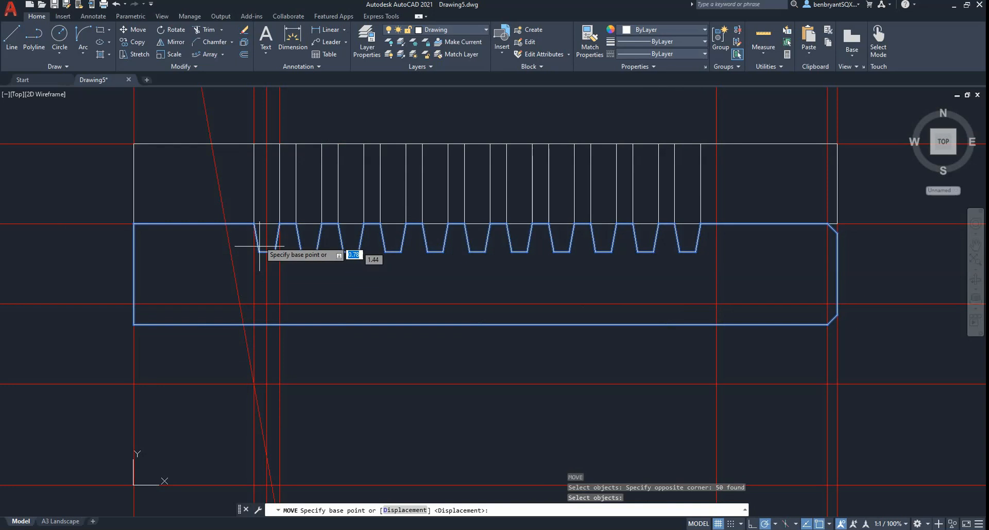
{"action": "left_click", "coordinate": [254, 224]}
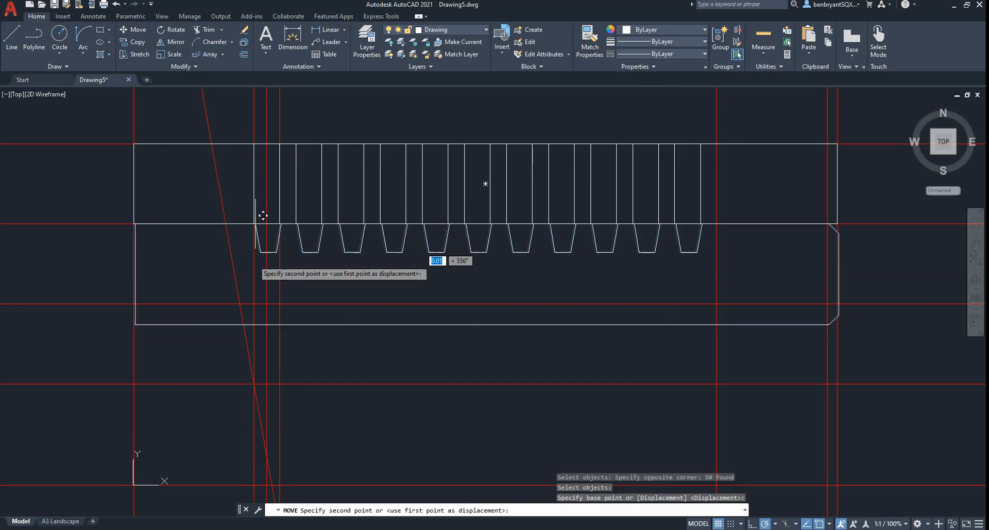
{"action": "left_click", "coordinate": [253, 302]}
Move the side view down so its upper edge lies on the first horizontal construction line below the top view.
{"action": "key", "text": "Return"}
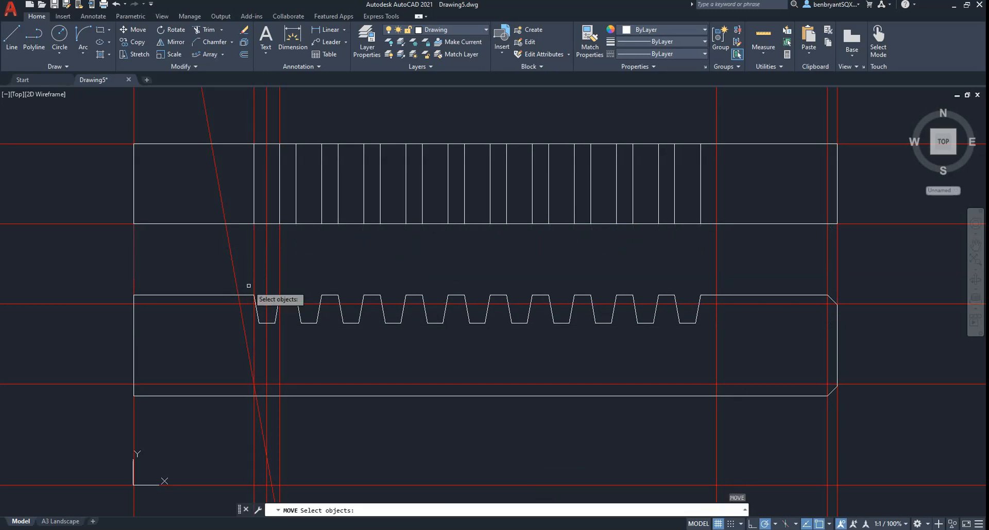
{"action": "left_click", "coordinate": [80, 273]}
{"action": "left_click", "coordinate": [879, 428]}
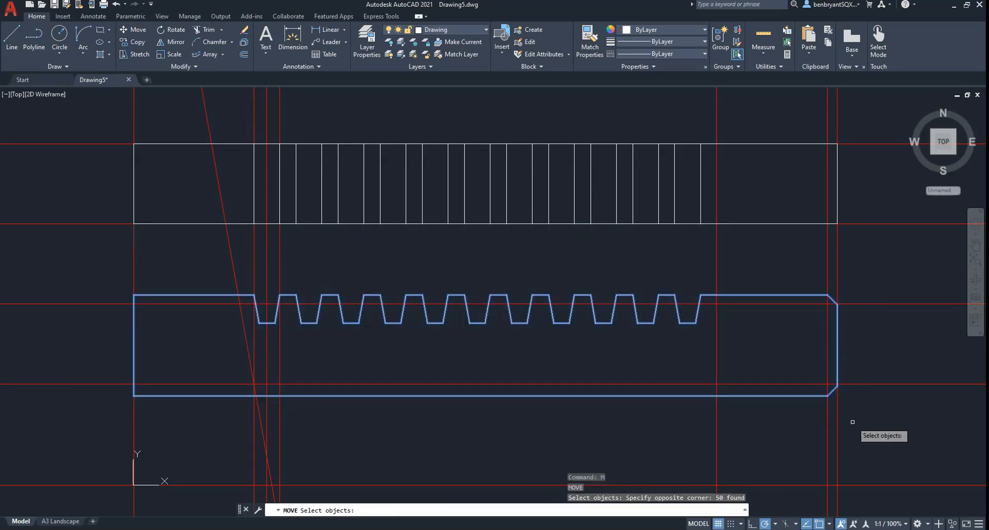
{"action": "key", "text": "Return"}
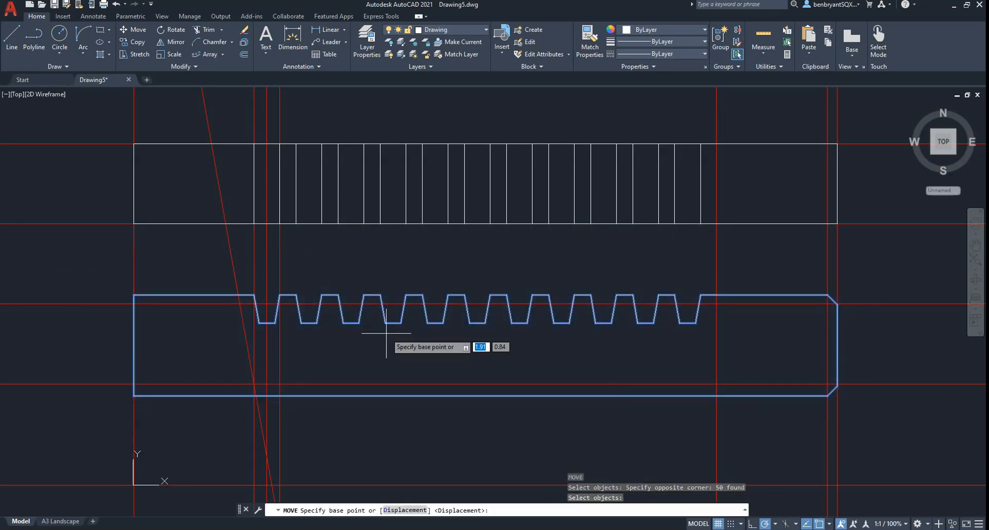
{"action": "left_click", "coordinate": [254, 295]}
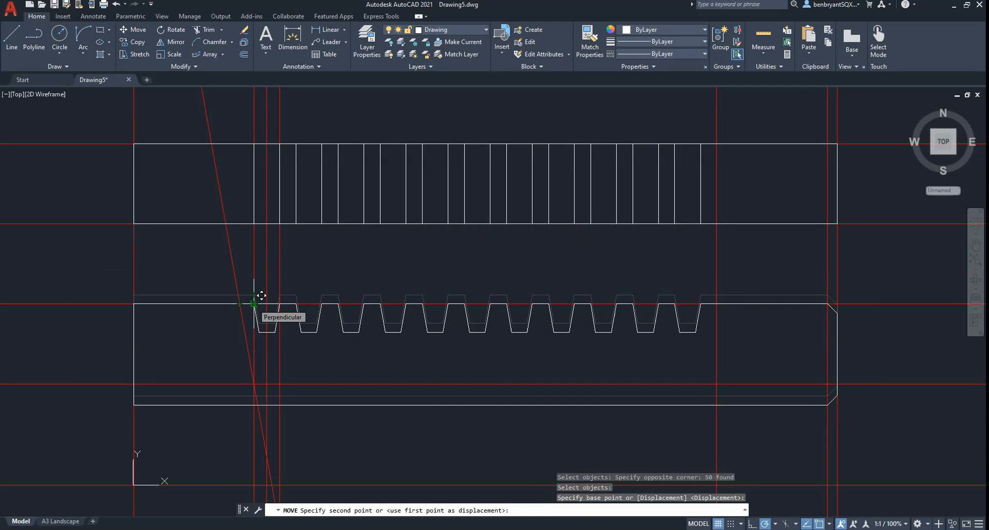
{"action": "left_click", "coordinate": [261, 295]}
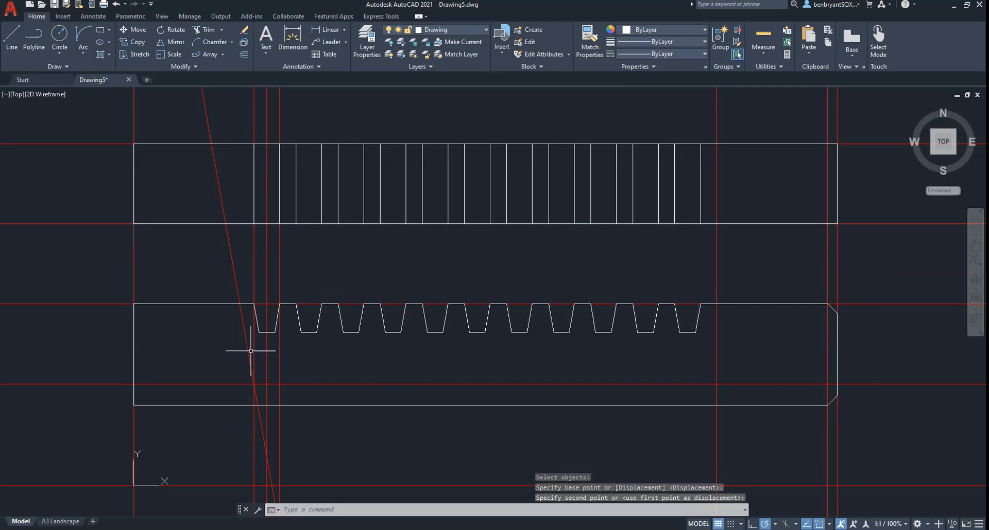
Move the side view straight down so its upper edge lies on the second horizontal construction line below the top view.
{"action": "left_click", "coordinate": [101, 281]}
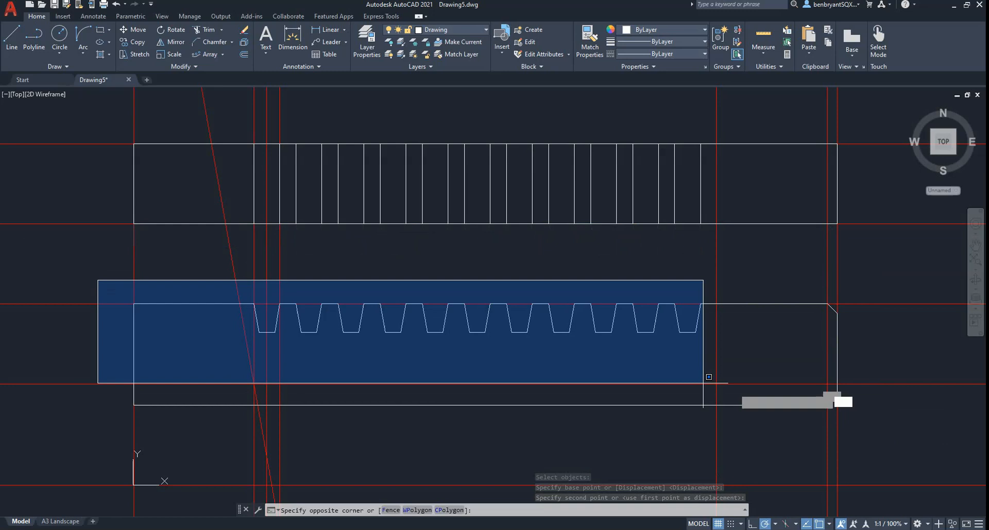
{"action": "left_click", "coordinate": [855, 412]}
{"action": "key", "text": "Return"}
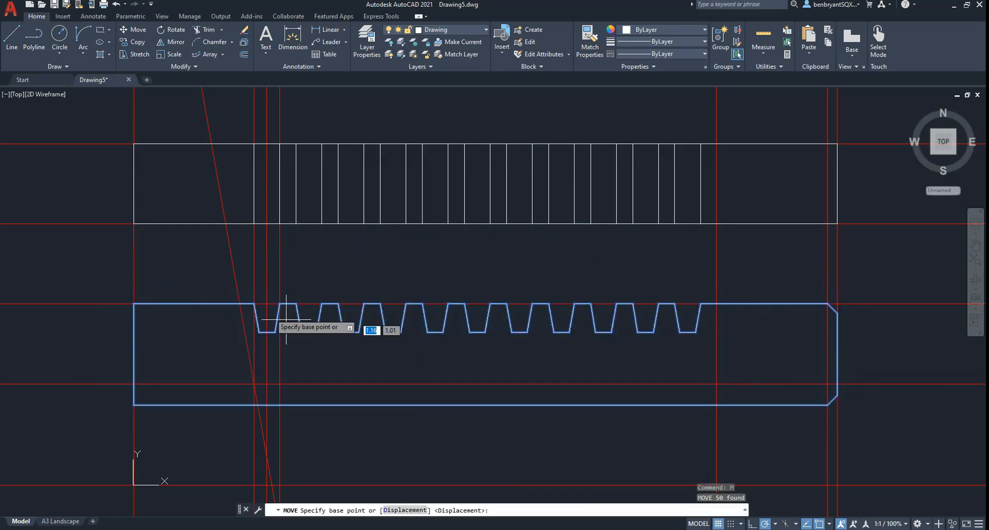
{"action": "left_click", "coordinate": [254, 304]}
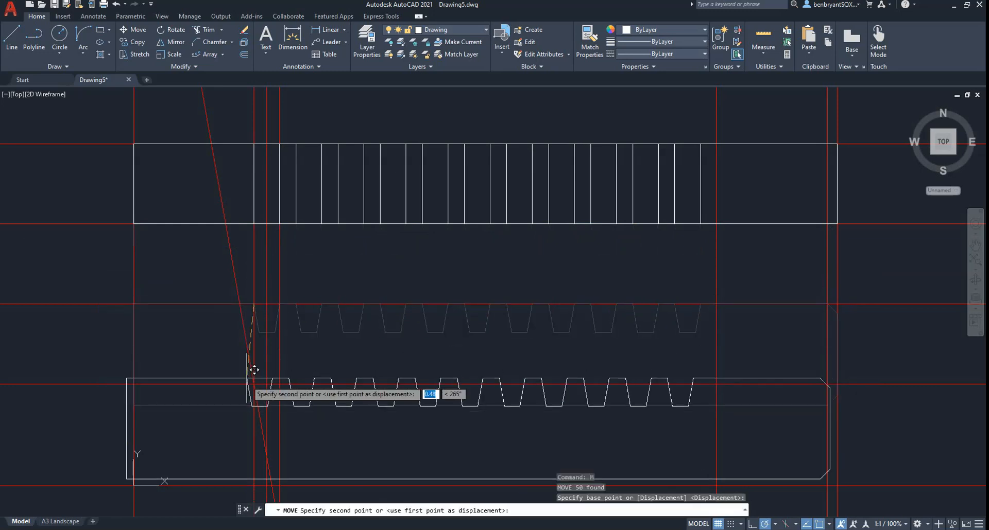
{"action": "key", "text": "Escape"}
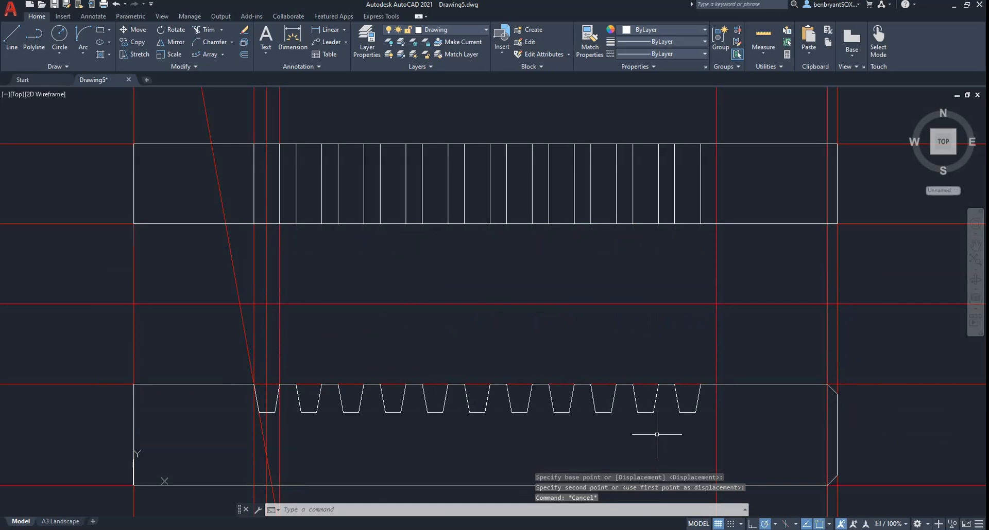
{"action": "scroll", "coordinate": [625, 391], "scroll_direction": "down", "scroll_amount": 3}
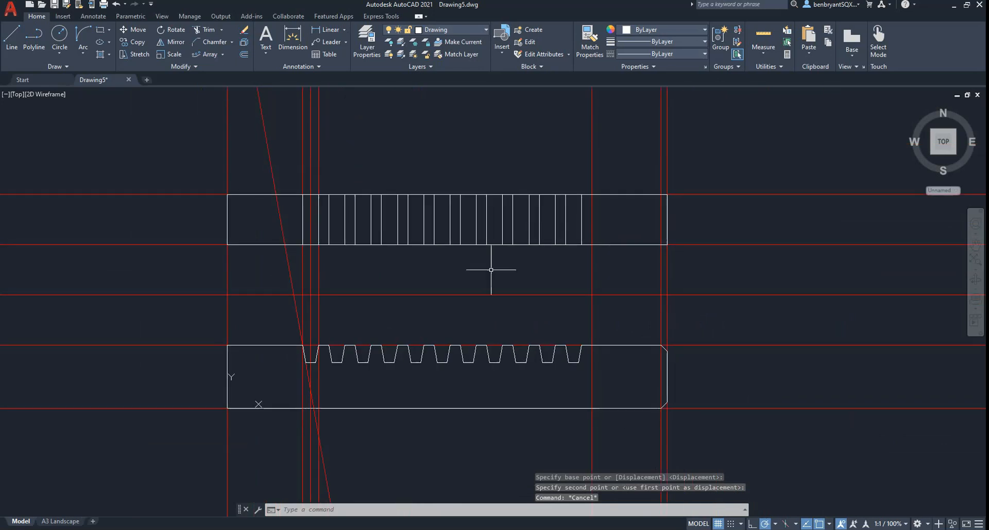